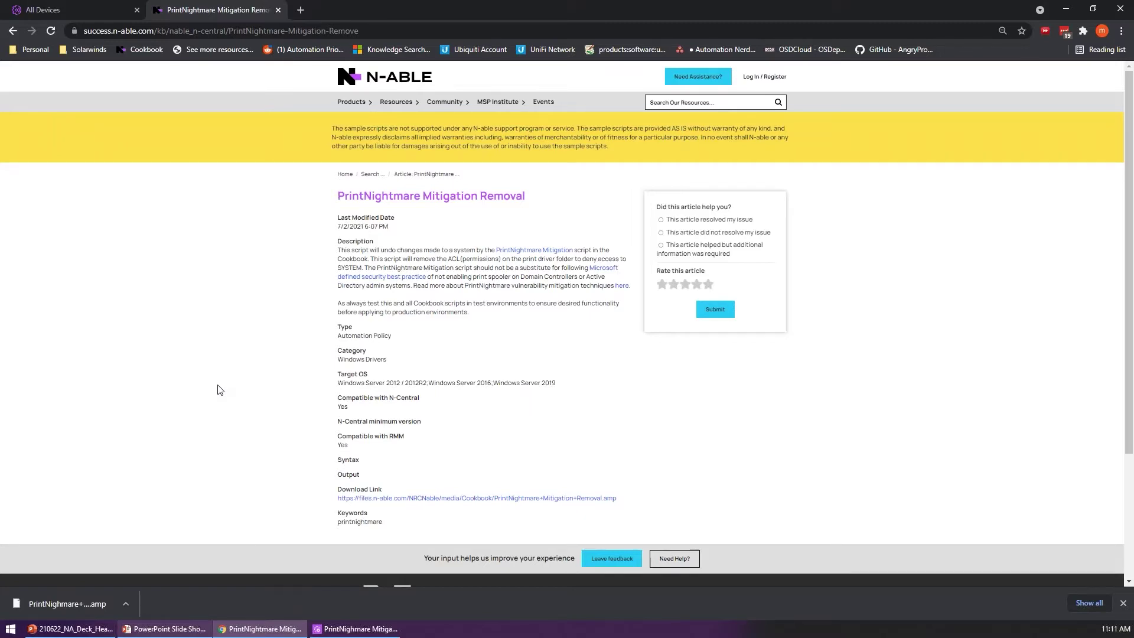
Step: Switch from the PrintNightmare Cookbook article back to the N-central All Devices list
left_click(42, 9)
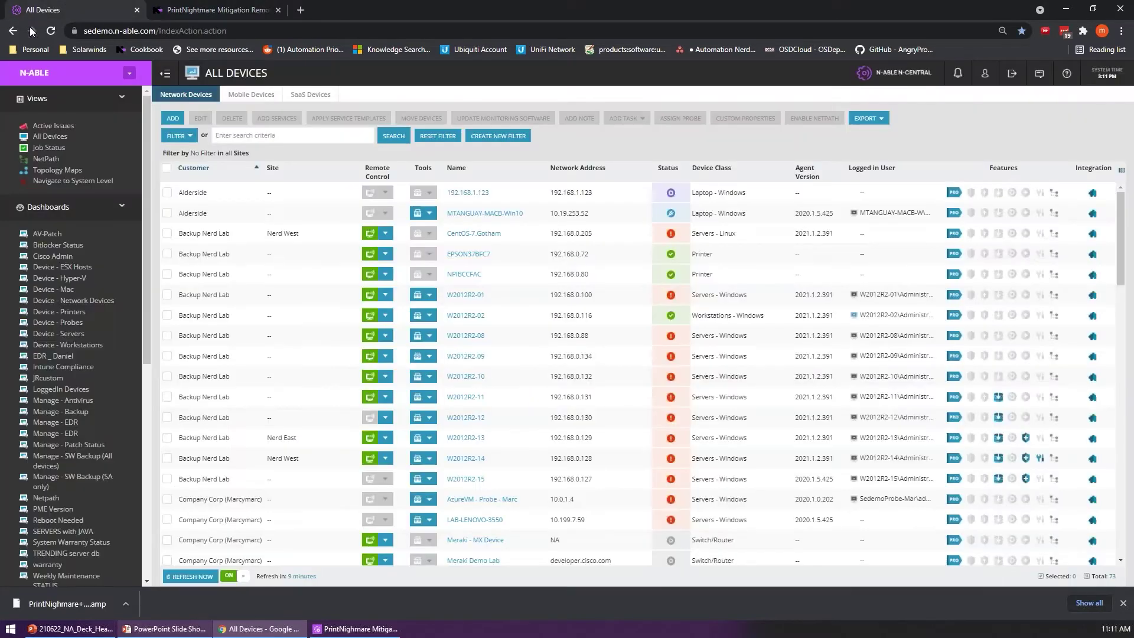
Step: Open N-central's Administration > Custom Properties page listing the 106 existing properties
scroll(62, 366, "down", 5)
left_click(52, 522)
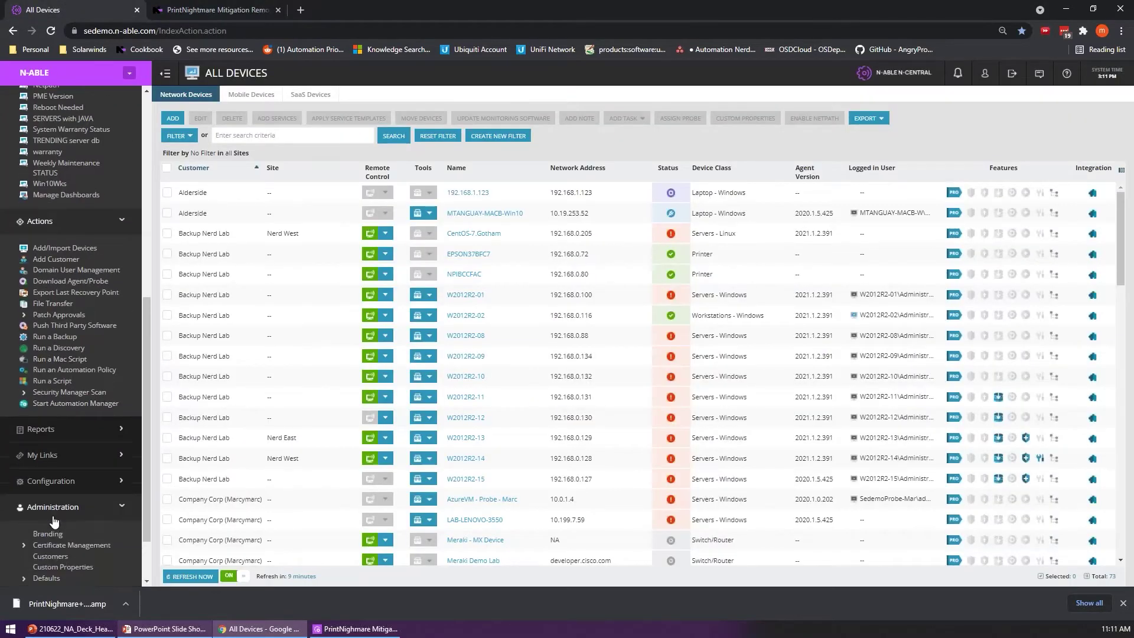
scroll(44, 508, "down", 1)
left_click(42, 507)
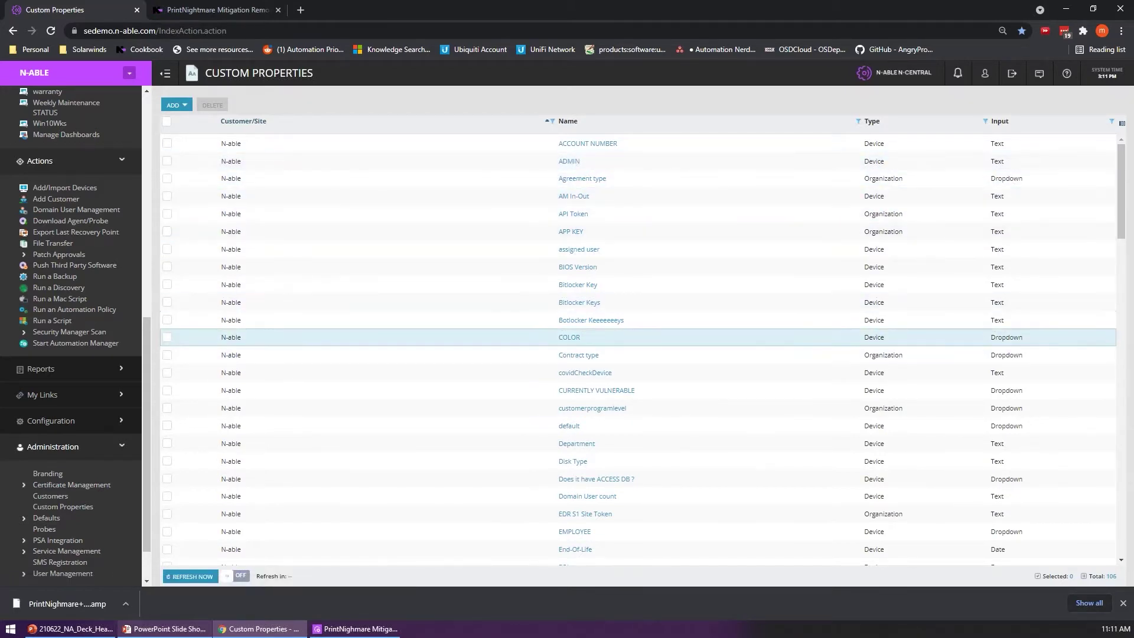
Step: Inspect the COLOR property's BLUE, ORANGE and PURPLE values, then go to Configuration > Filters
left_click(570, 337)
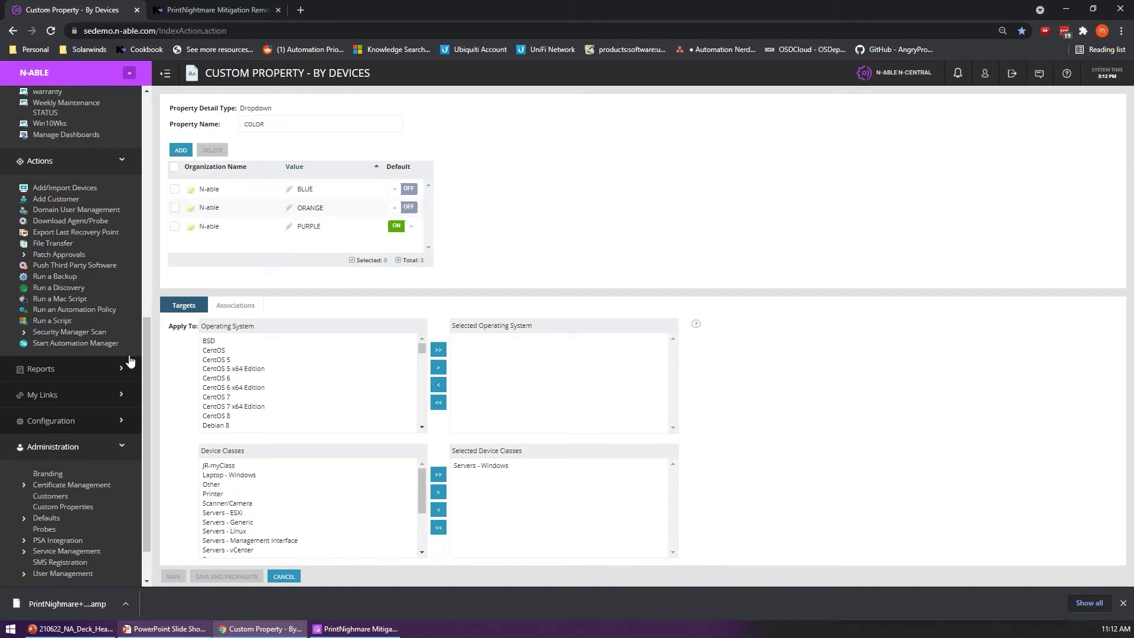
left_click(35, 423)
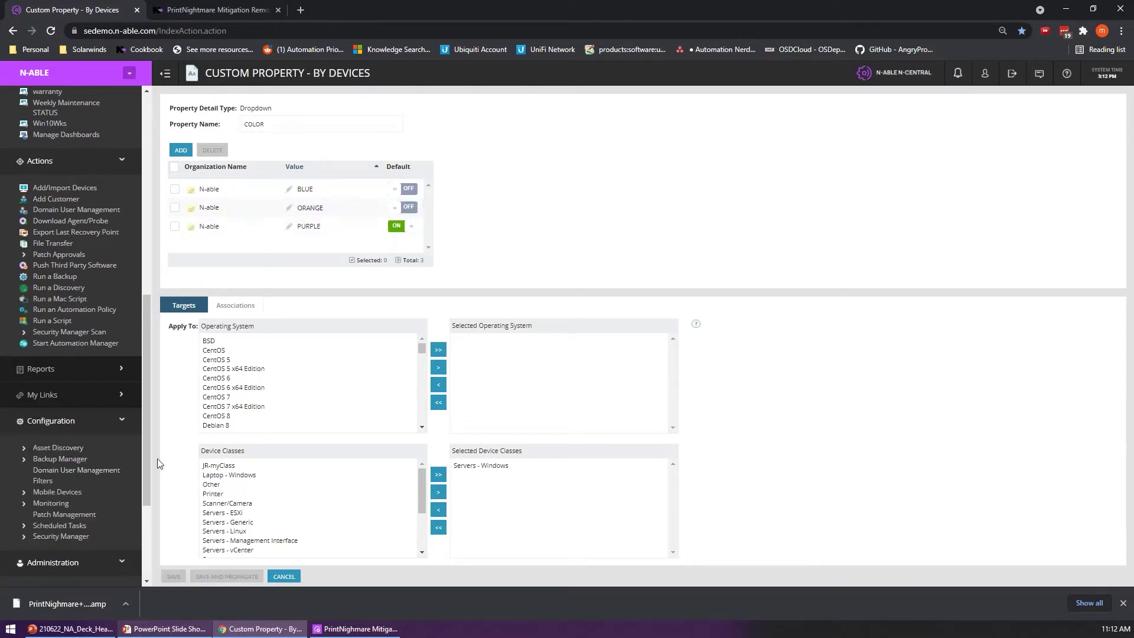
left_click(42, 480)
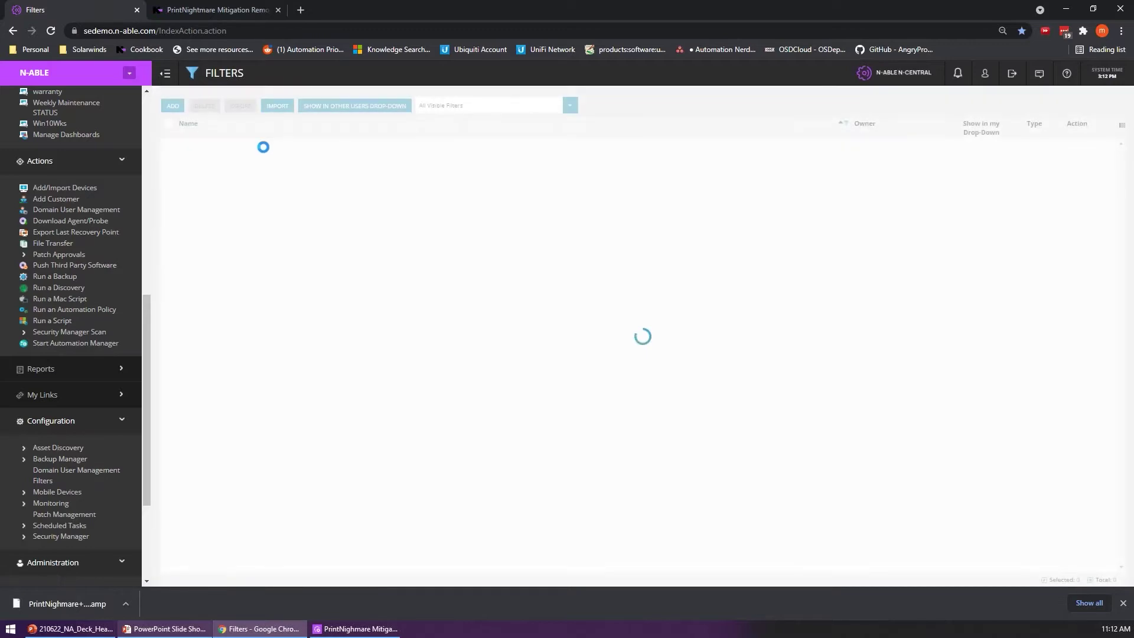
Step: Add a new filter with criterion Device > Custom Device Property > COLOR EQUAL TO BLUE
left_click(169, 105)
left_click(256, 241)
left_click(189, 149)
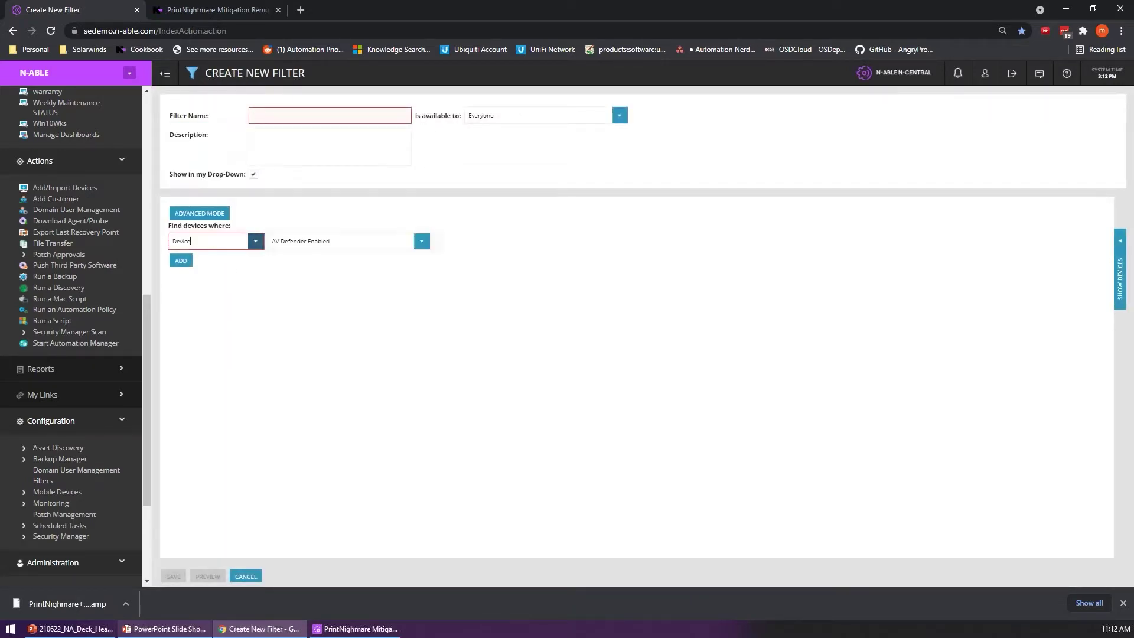
left_click(421, 241)
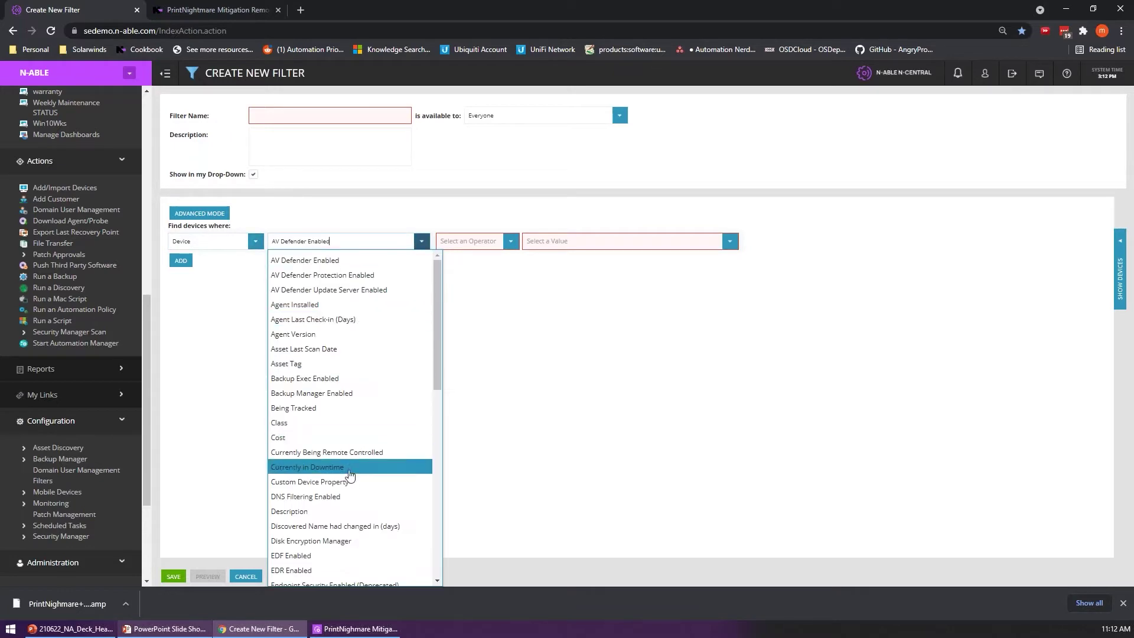
left_click(372, 482)
left_click(587, 241)
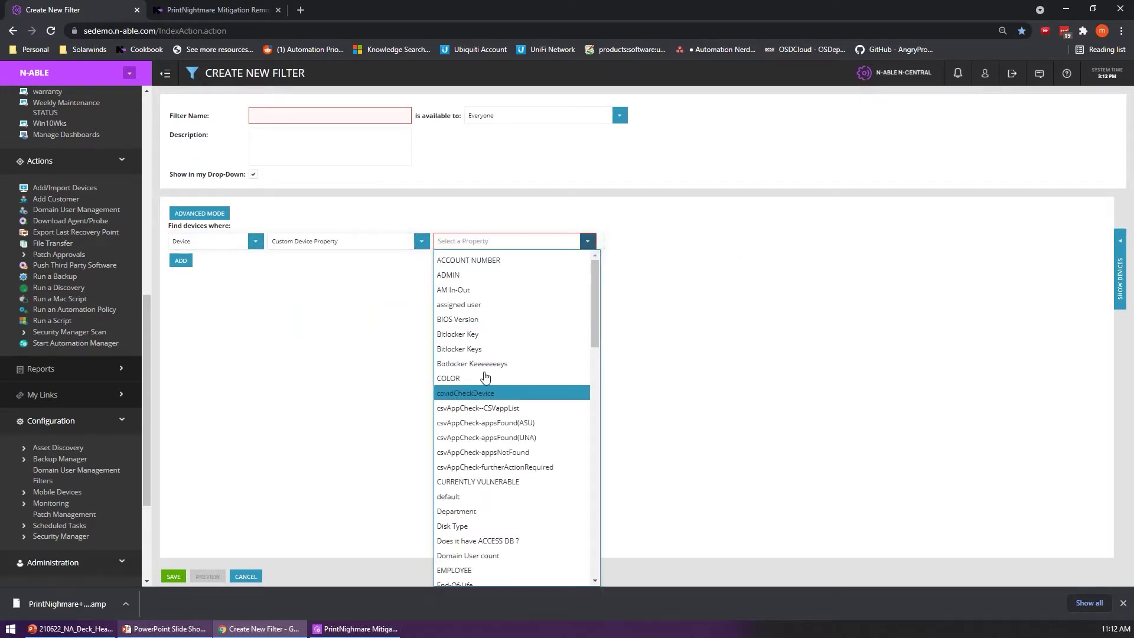
left_click(549, 378)
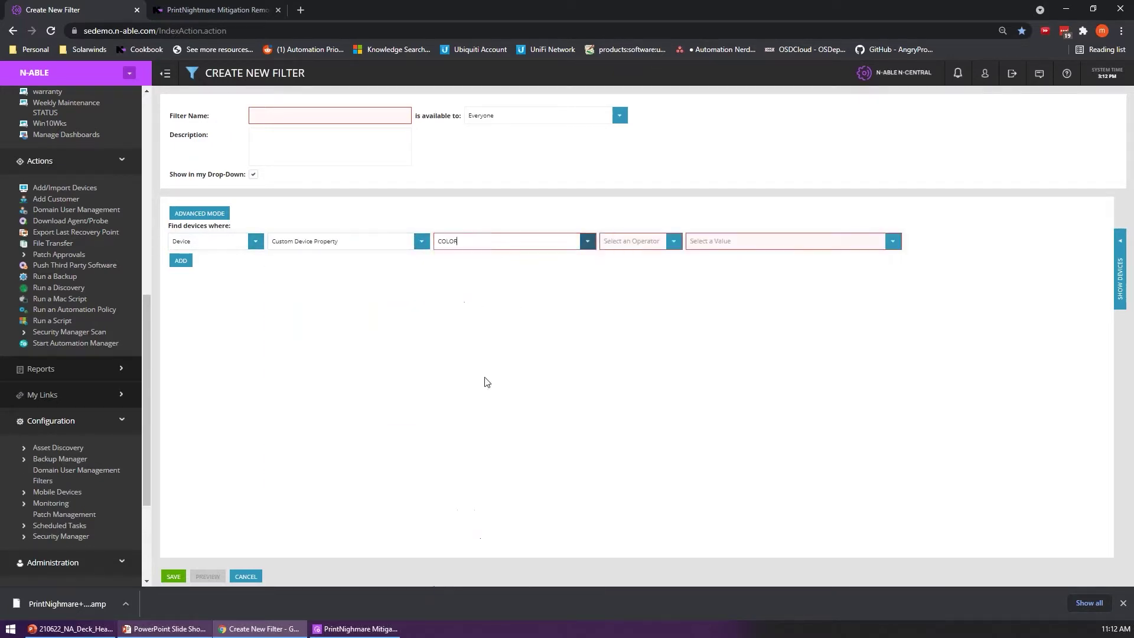
left_click(674, 250)
left_click(626, 259)
left_click(892, 241)
left_click(700, 260)
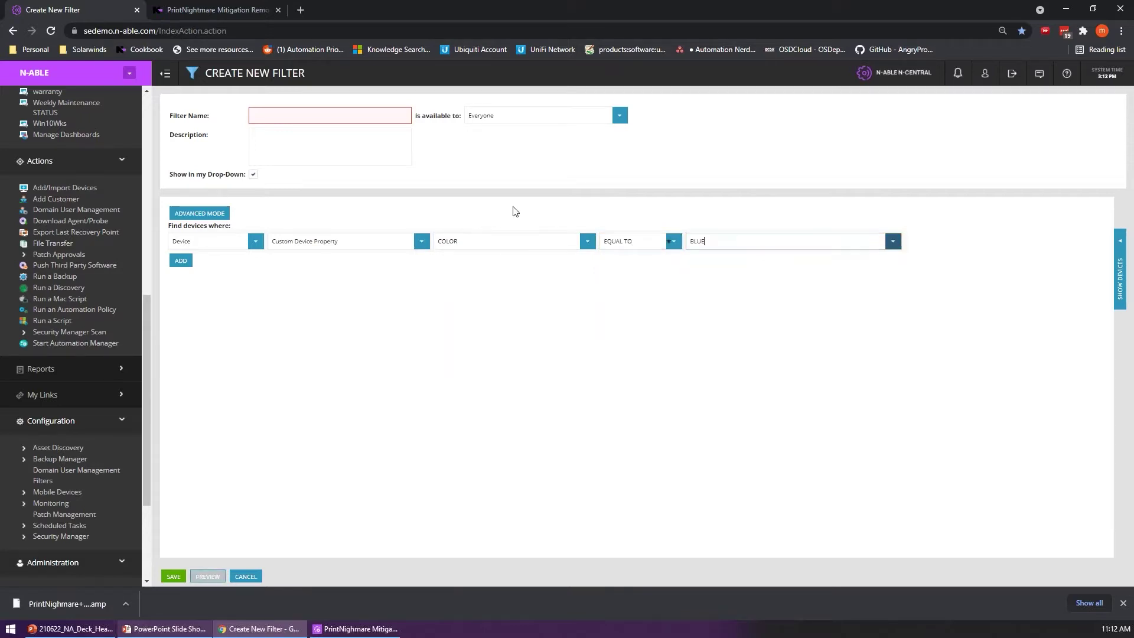
Step: Name the filter 'test' and preview, then hide, its matching devices
left_click(370, 116)
type("test")
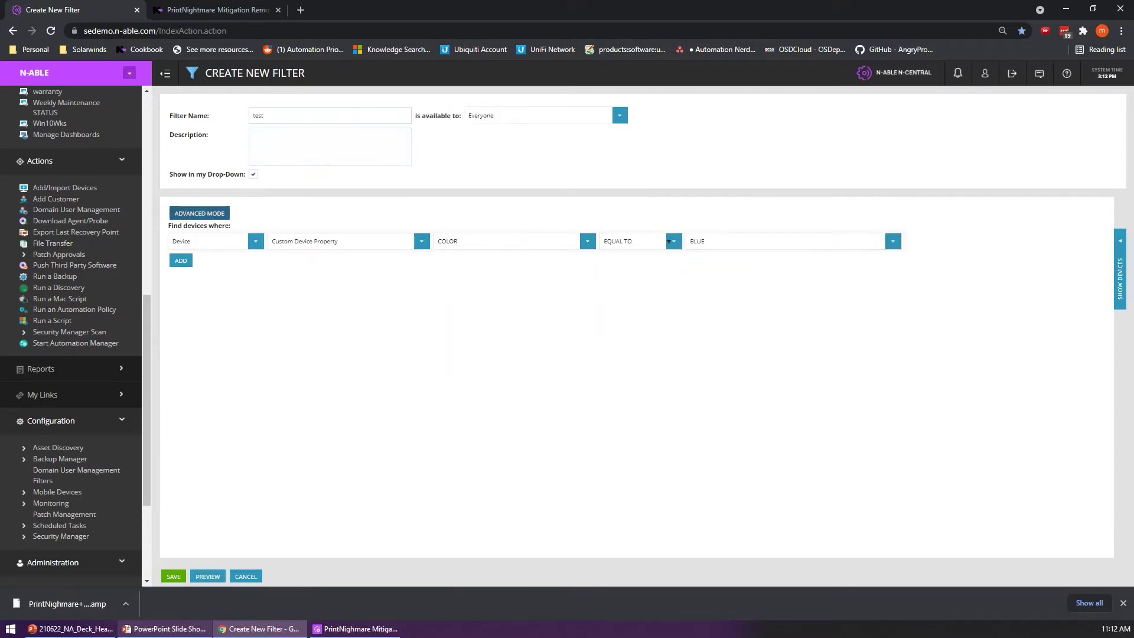
left_click(208, 577)
left_click(781, 268)
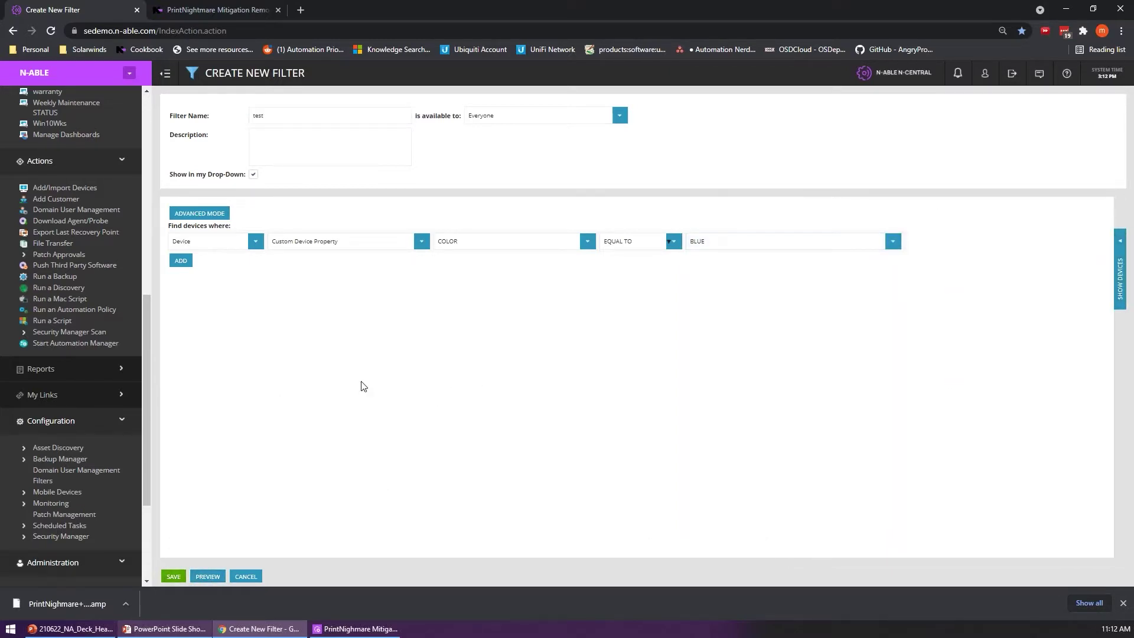
left_click(50, 503)
scroll(52, 520, "down", 1)
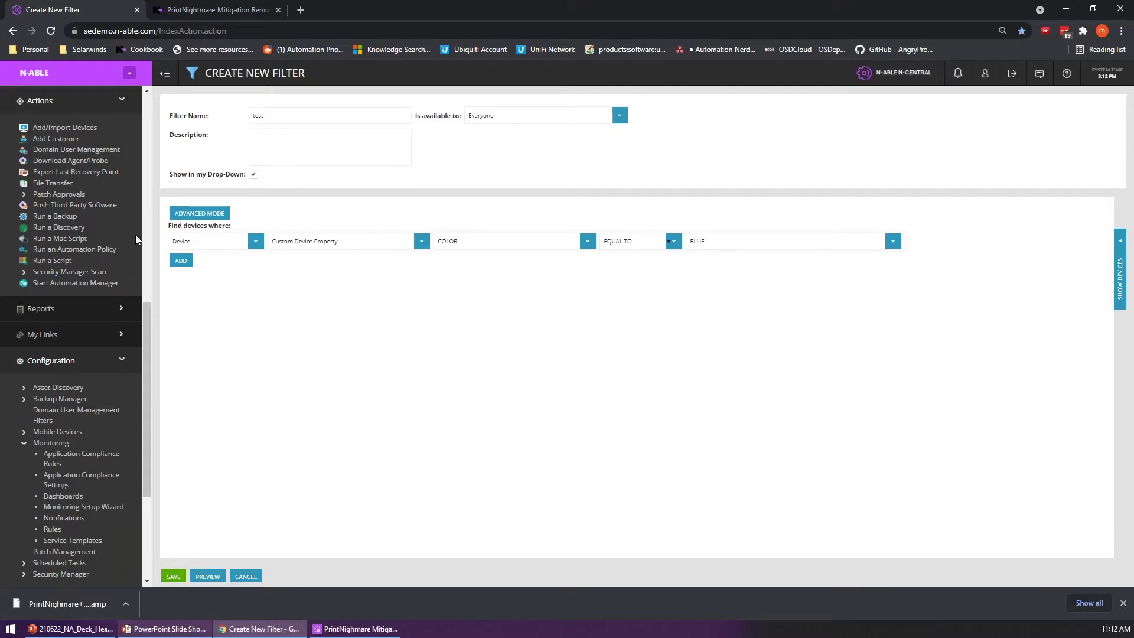
Step: In a new tab, load sedemo.n-able.com/dms and open the External API javadocs
left_click(301, 10)
type("sedemo.n-able.com/d")
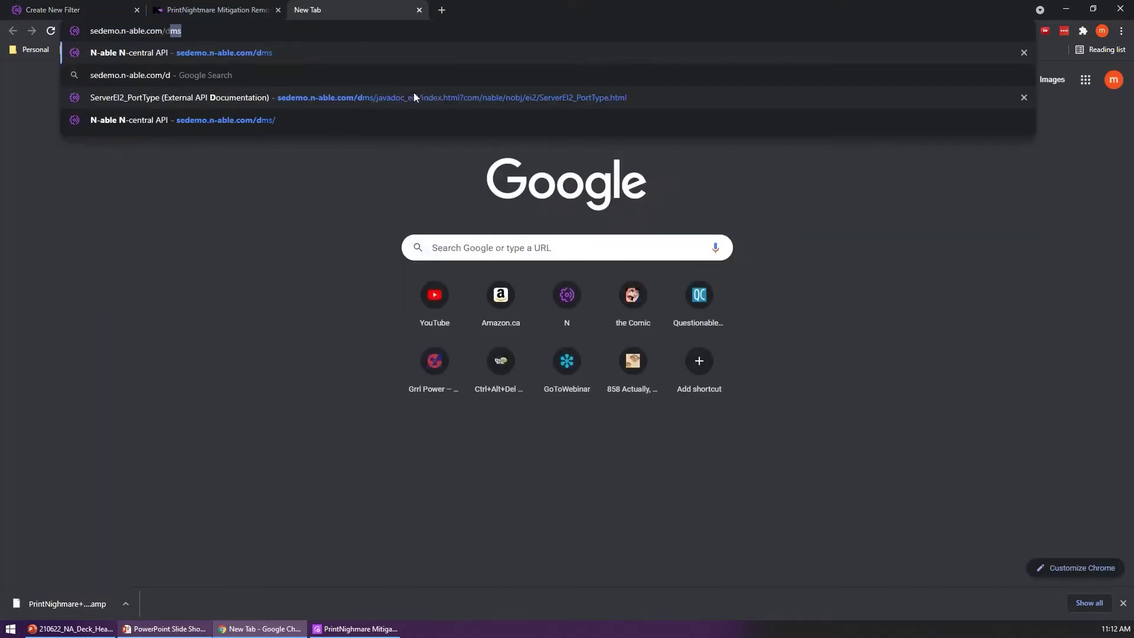
key("Return")
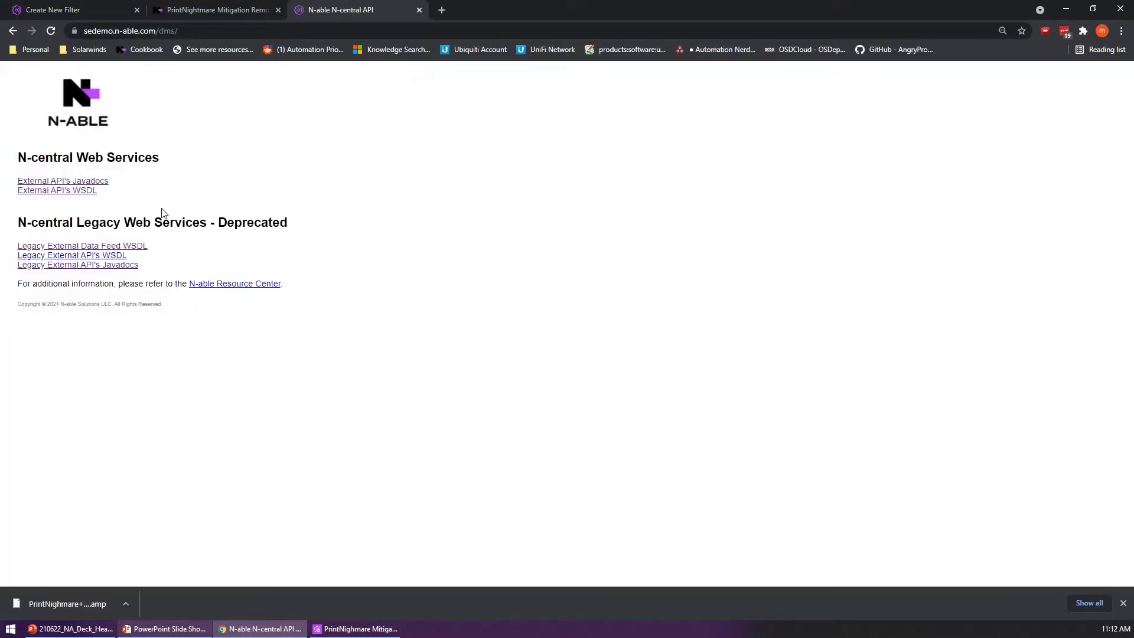
left_click(64, 195)
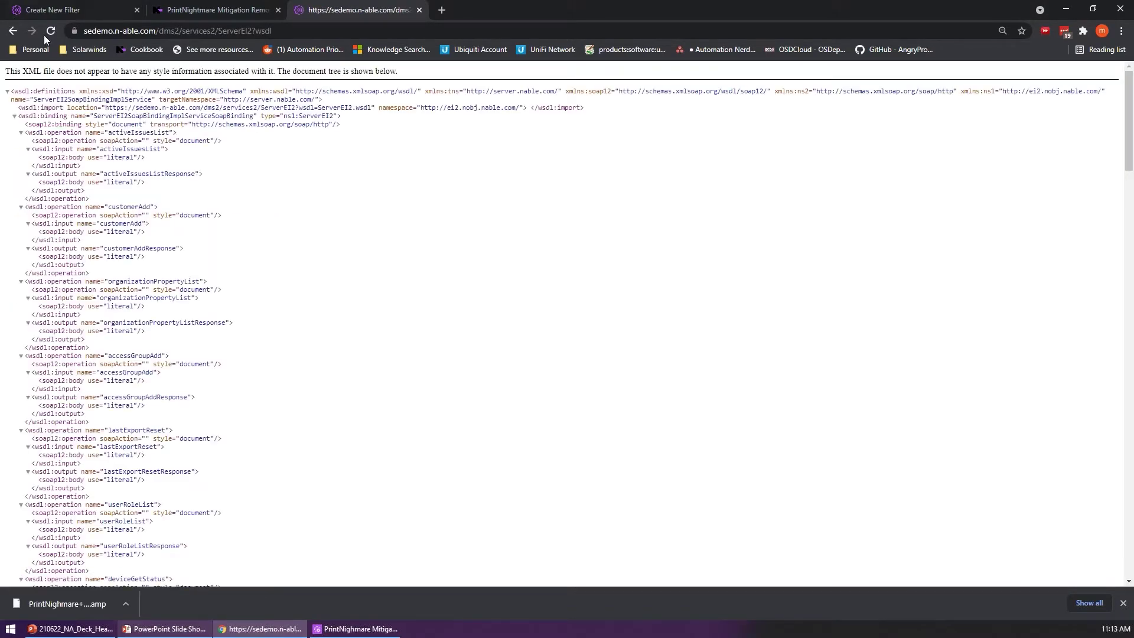
left_click(13, 33)
left_click(36, 177)
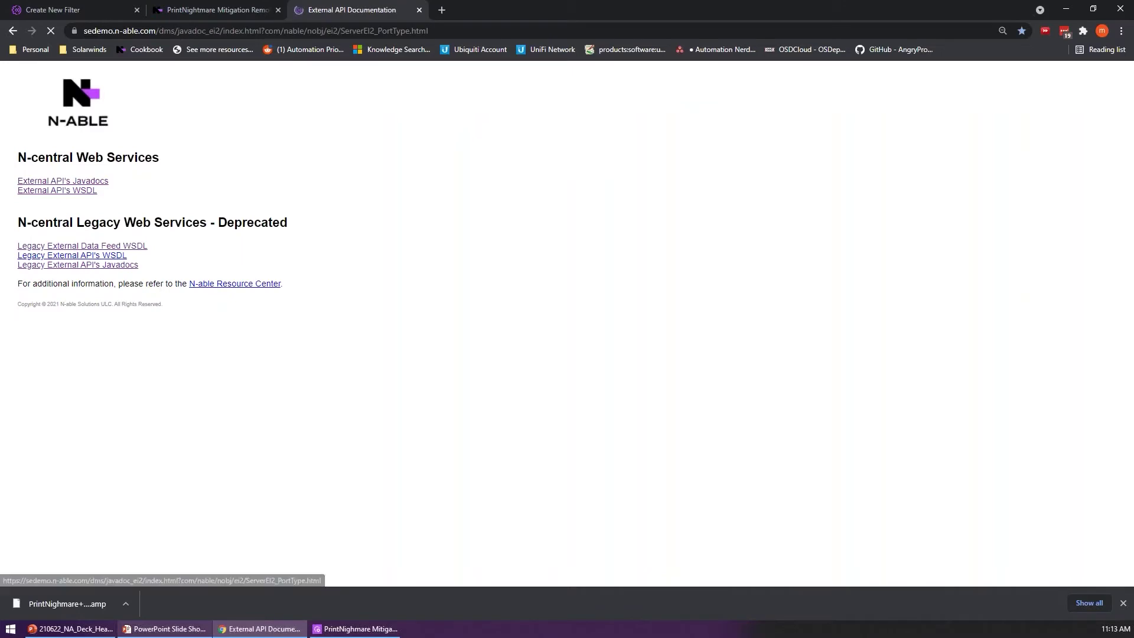
Step: Search the javadocs for 'property' and read the DeviceProperty class constructors and methods
key("ctrl+f")
type("property")
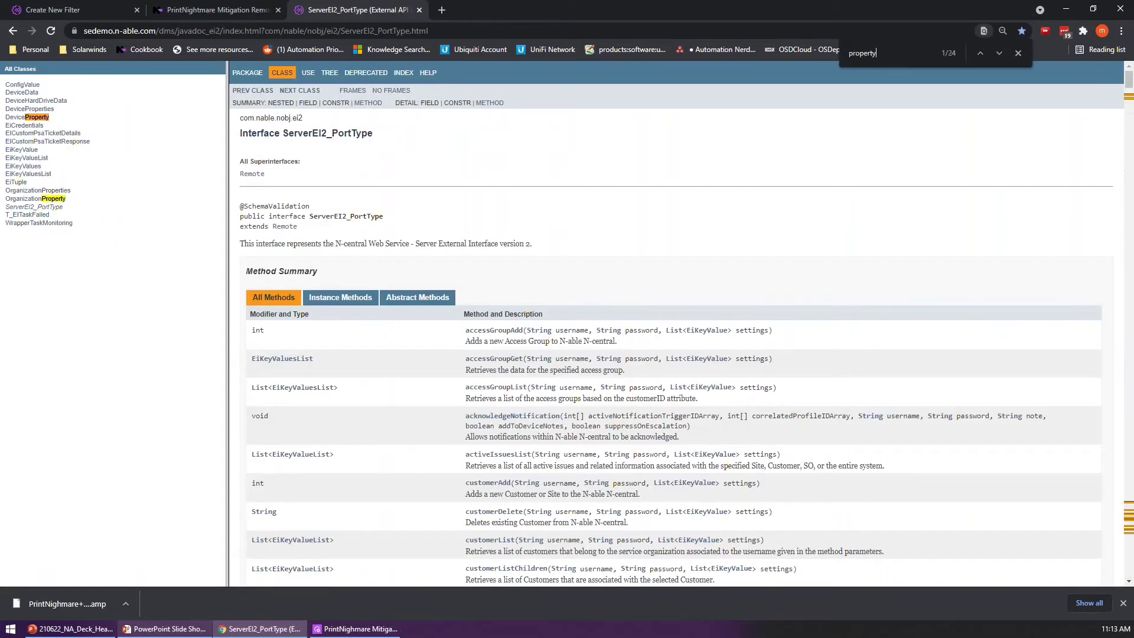
left_click(42, 118)
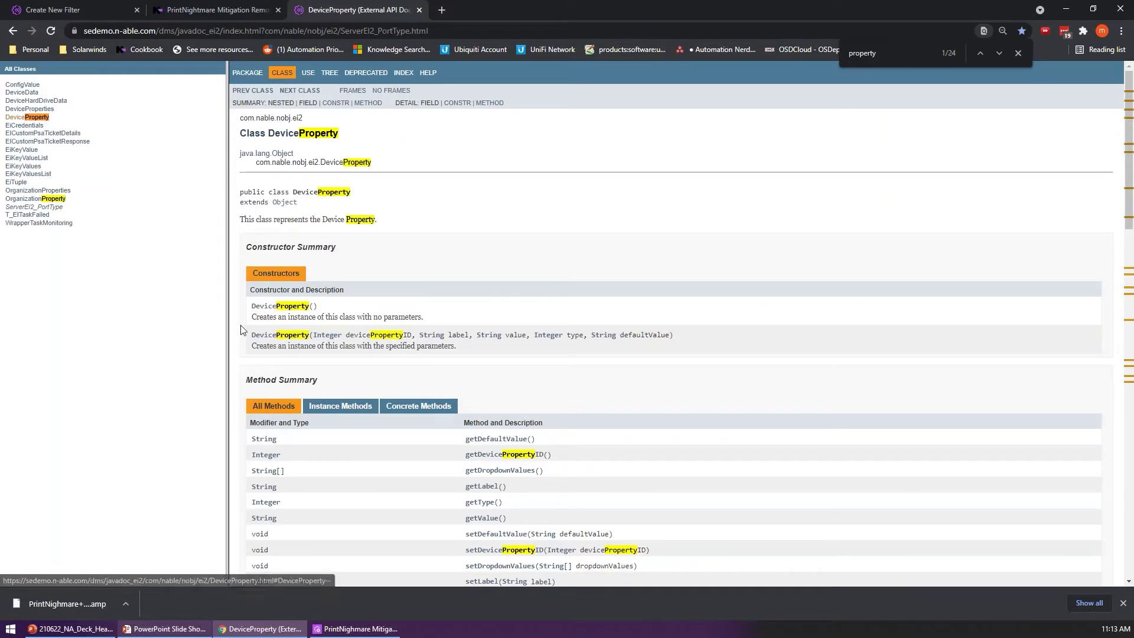
left_click_drag(251, 304, 544, 356)
left_click(544, 356)
scroll(544, 356, "down", 9)
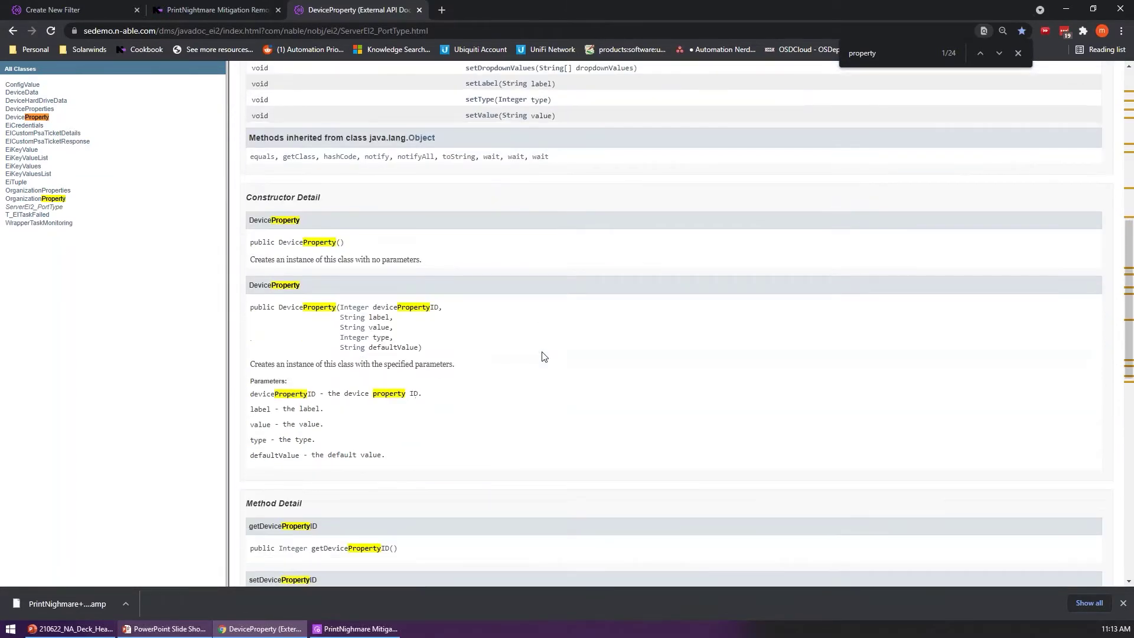
scroll(544, 356, "down", 3)
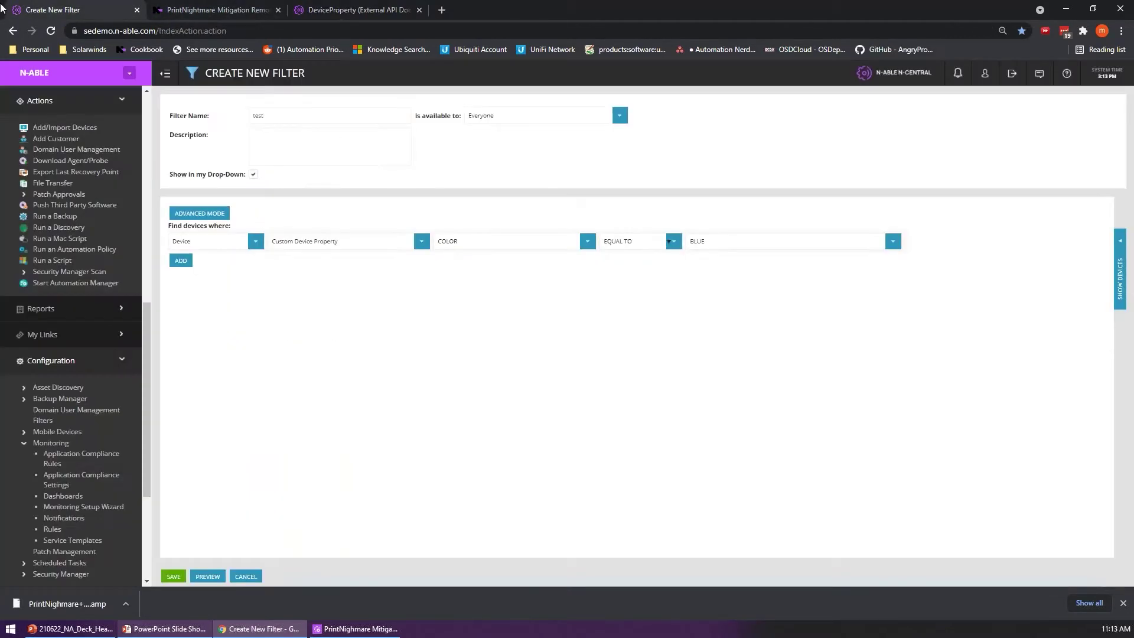
Step: Glance at the filter being built, return to the DeviceProperty page, then switch to the slides
left_click(10, 8)
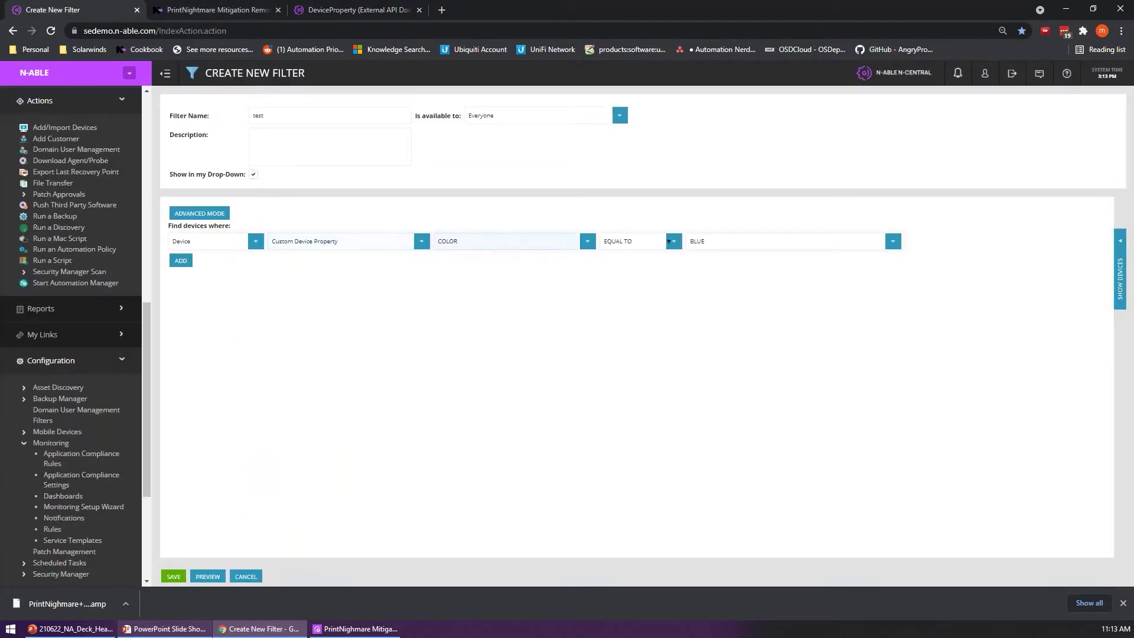
left_click(348, 10)
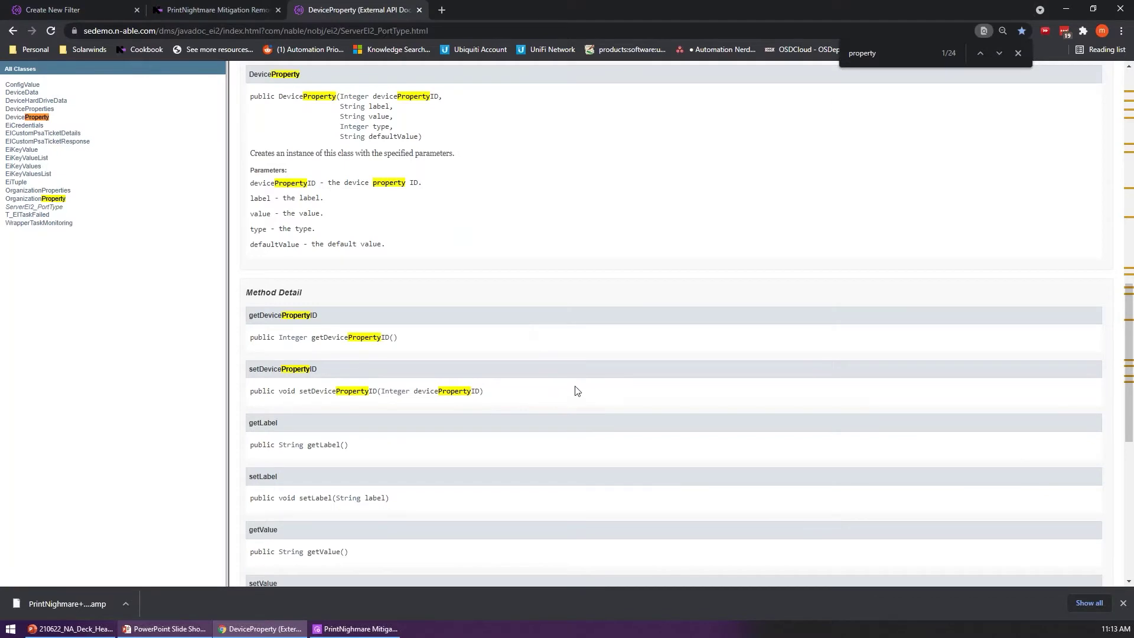
scroll(584, 367, "down", 3)
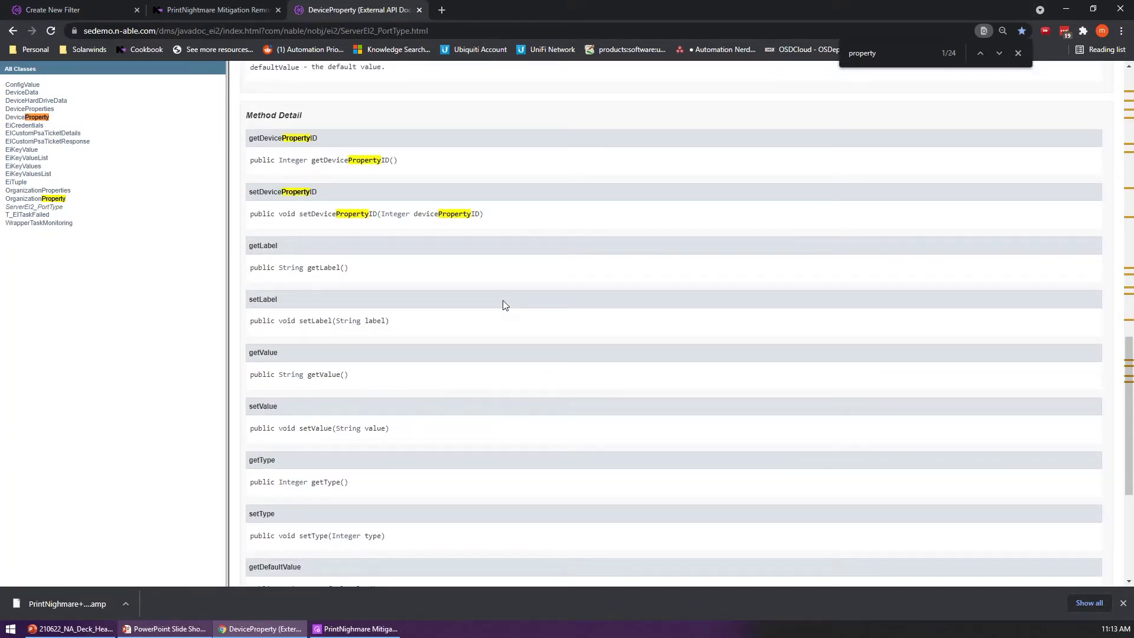
scroll(547, 324, "up", 10)
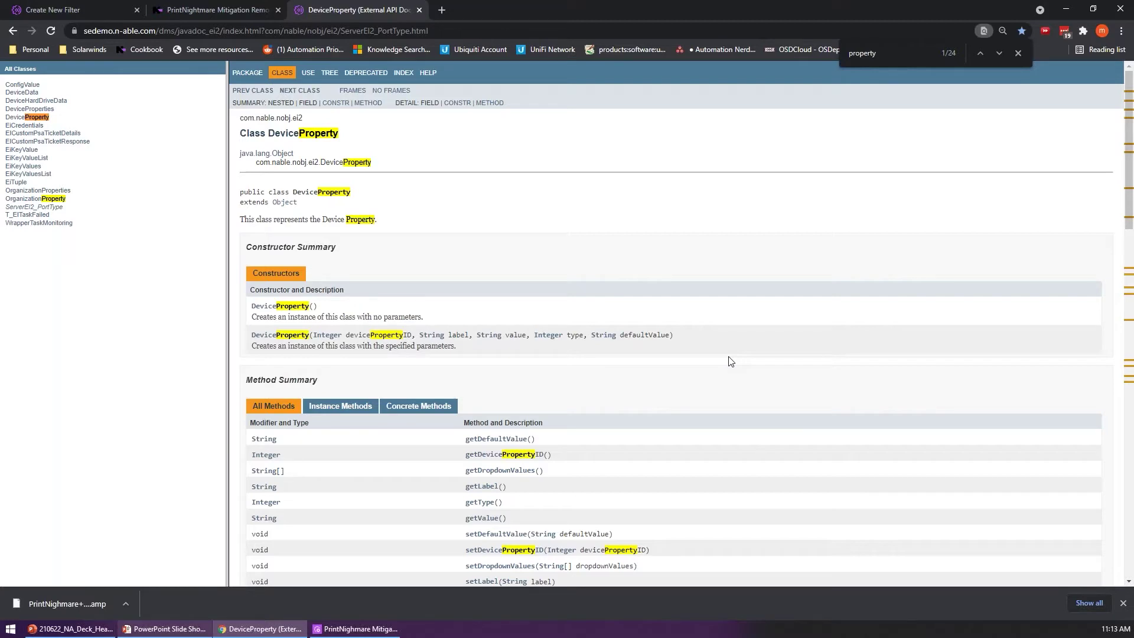
key("alt+Tab")
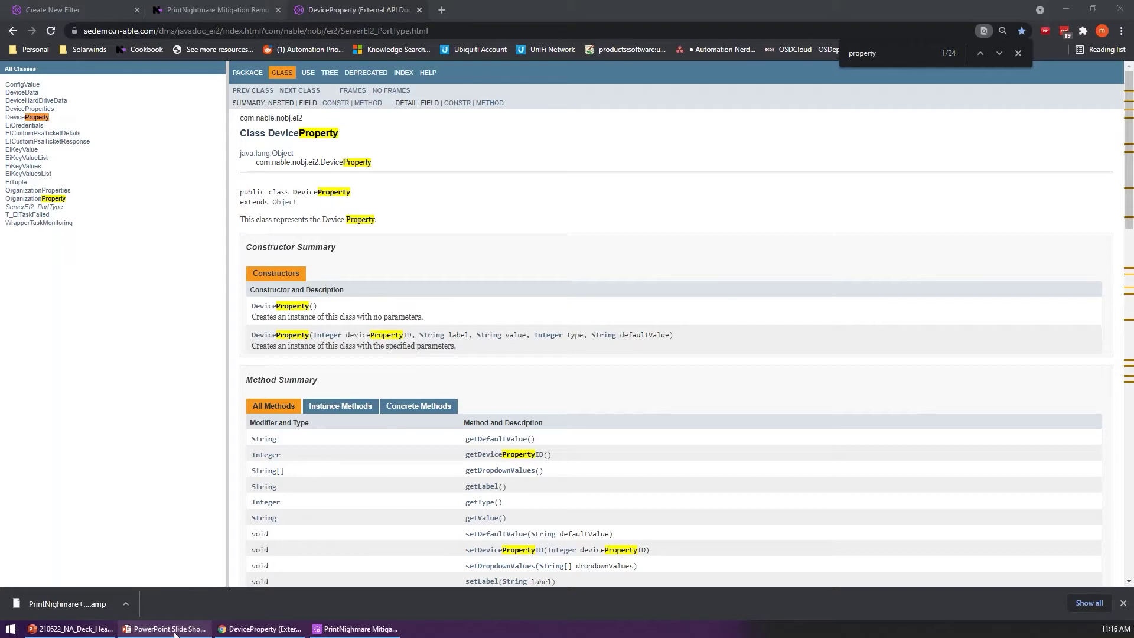
Step: Return to the Cookbook search results and log in to upload a script
key("ctrl+shift+Tab")
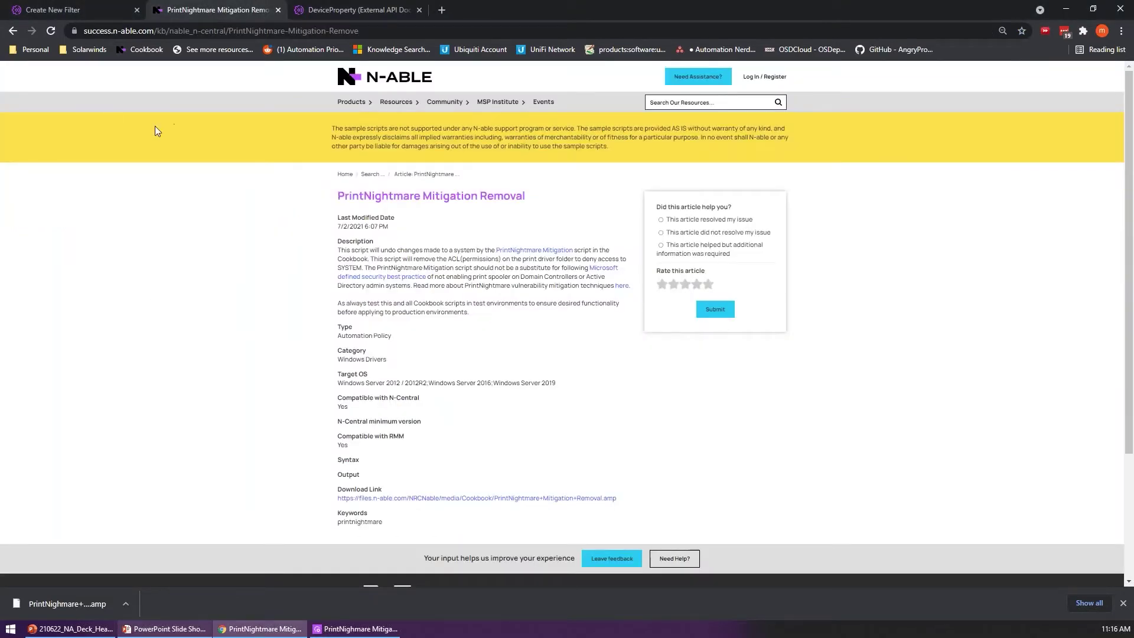
left_click(12, 31)
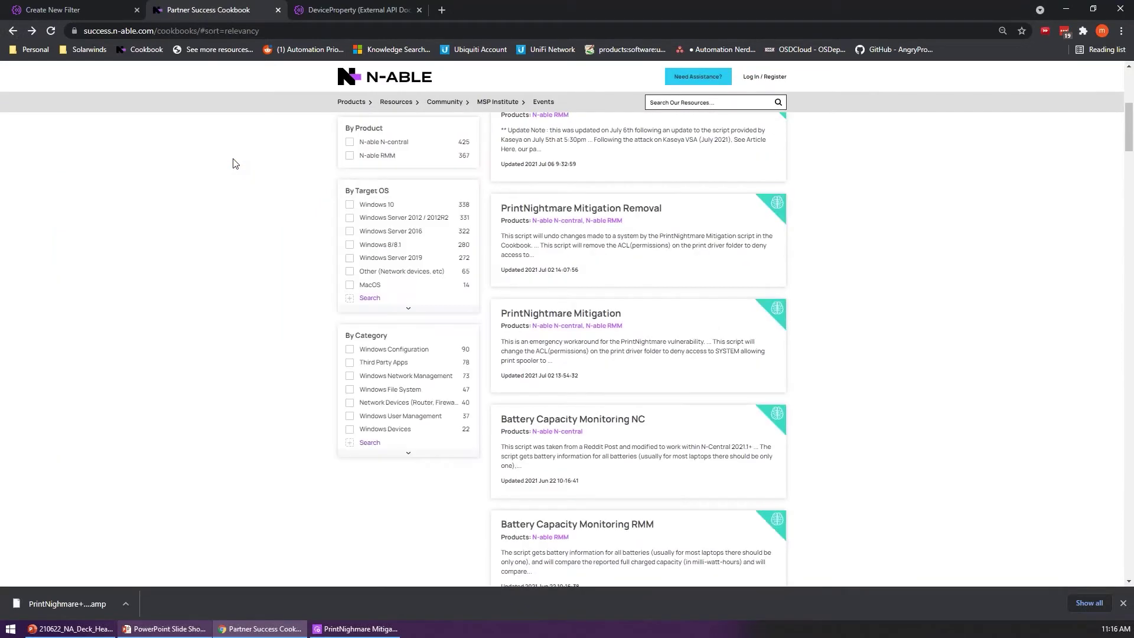
scroll(277, 195, "up", 5)
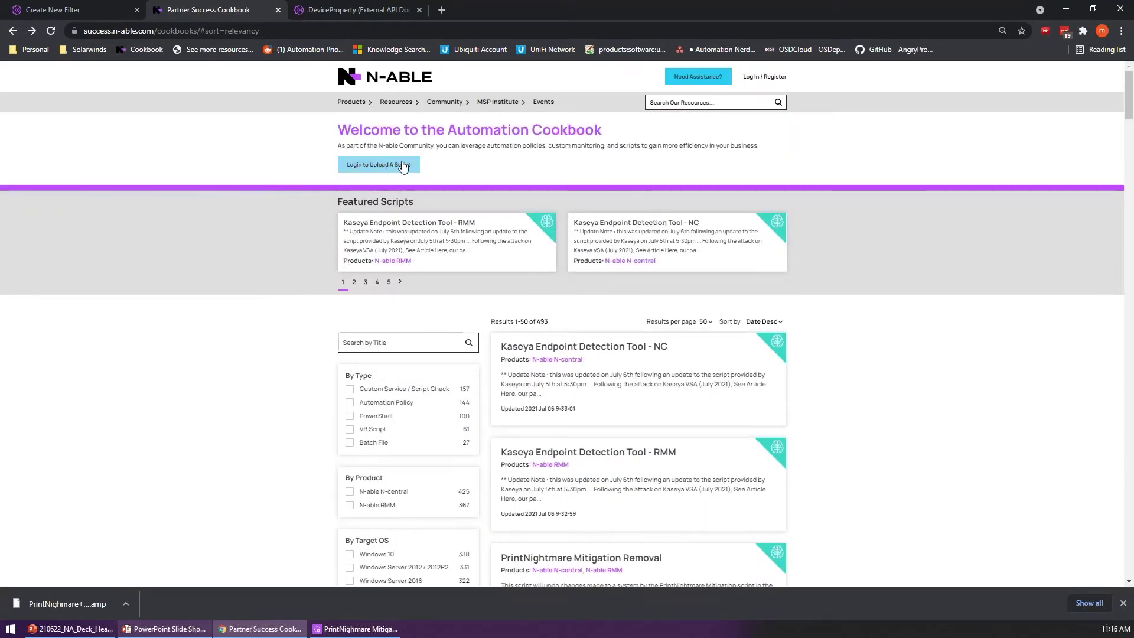
left_click(763, 77)
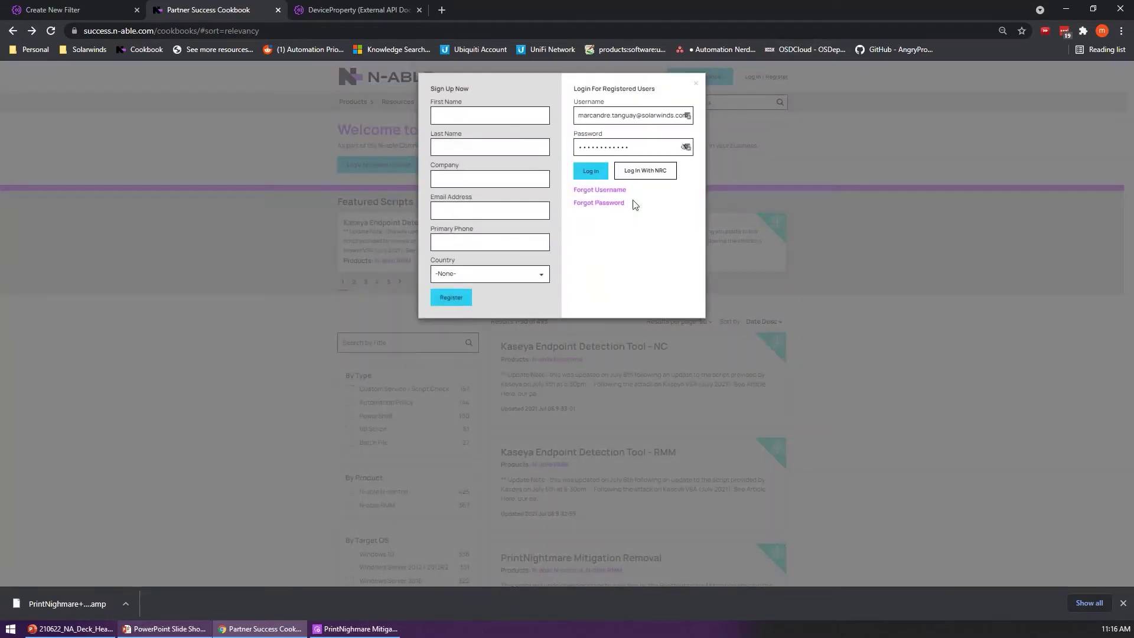
left_click(591, 170)
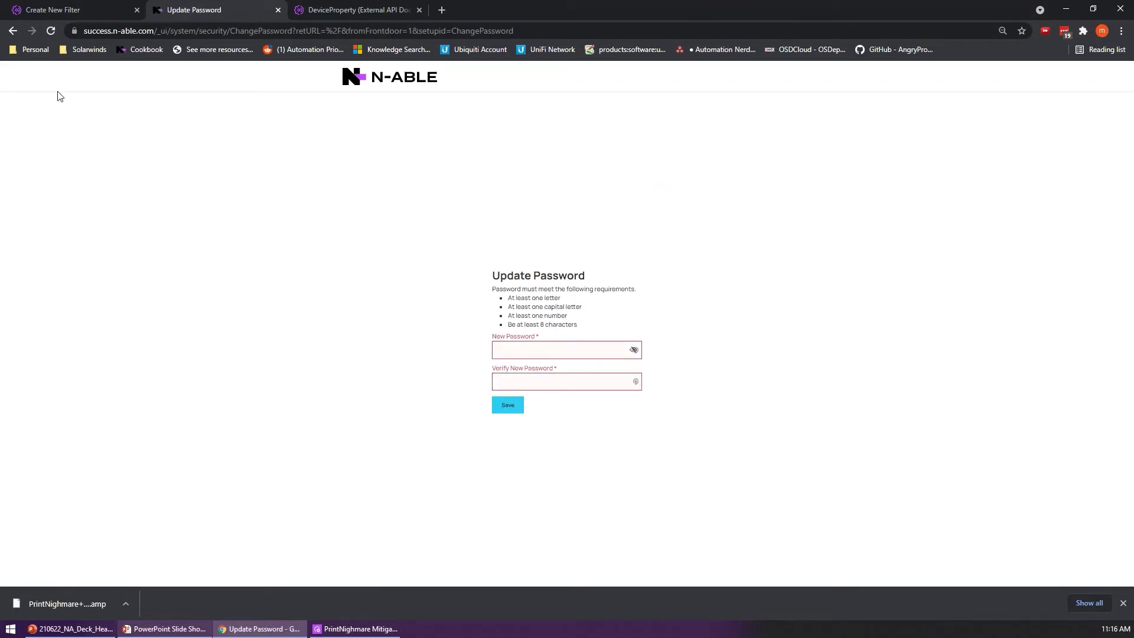
Step: Go back, reopen the Cookbook bookmark, and open a new incognito window
left_click(13, 30)
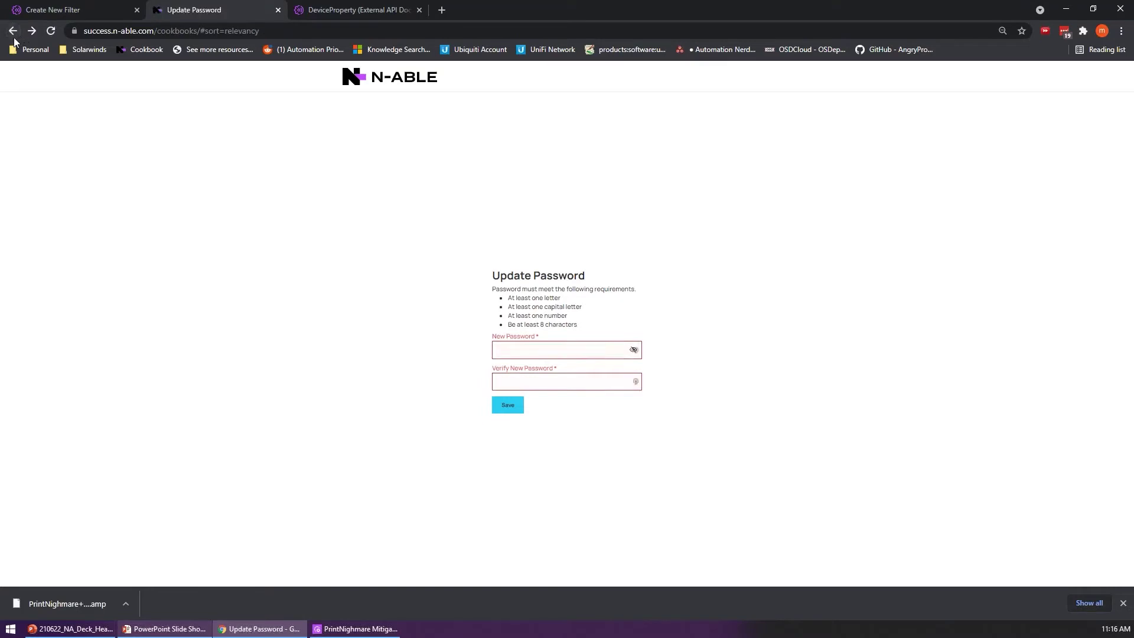
left_click(147, 49)
left_click(1121, 31)
left_click(1079, 74)
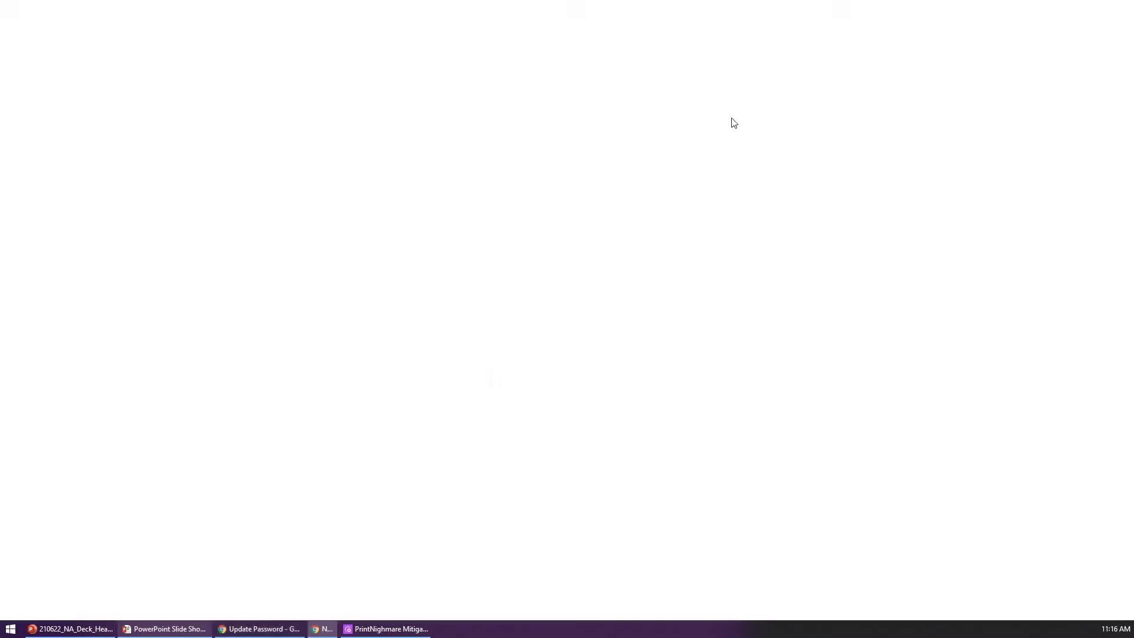
Step: Load the Automation Cookbook home page, listing 493 scripts, in the incognito window
left_click(141, 52)
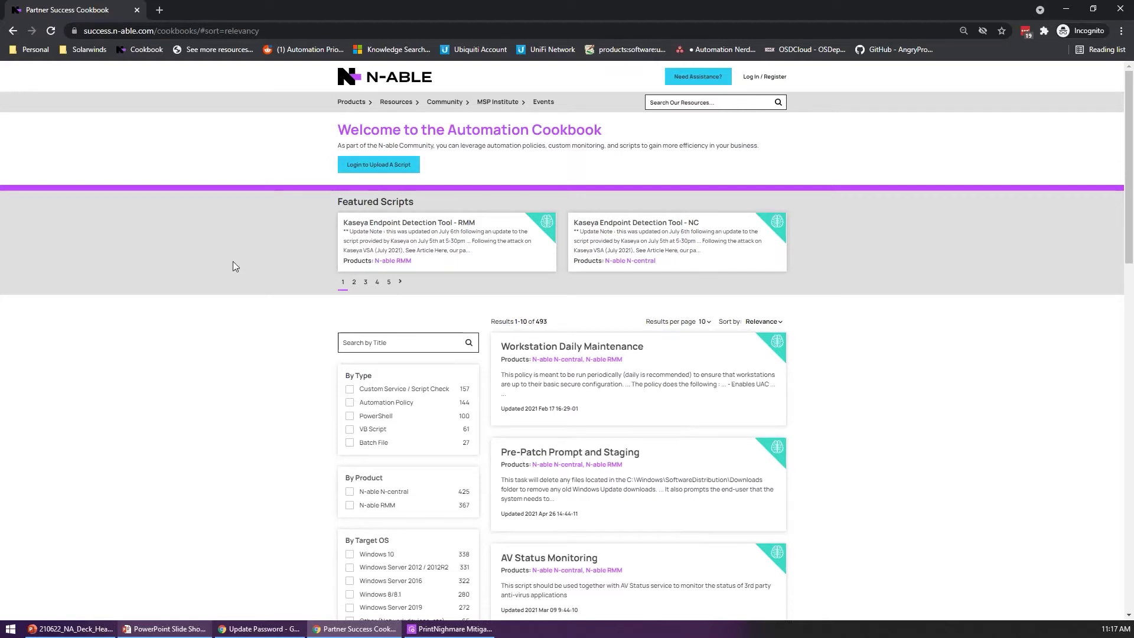
Step: Sort the Cookbook script results by Date Desc
scroll(693, 291, "down", 2)
scroll(693, 292, "up", 2)
left_click(764, 321)
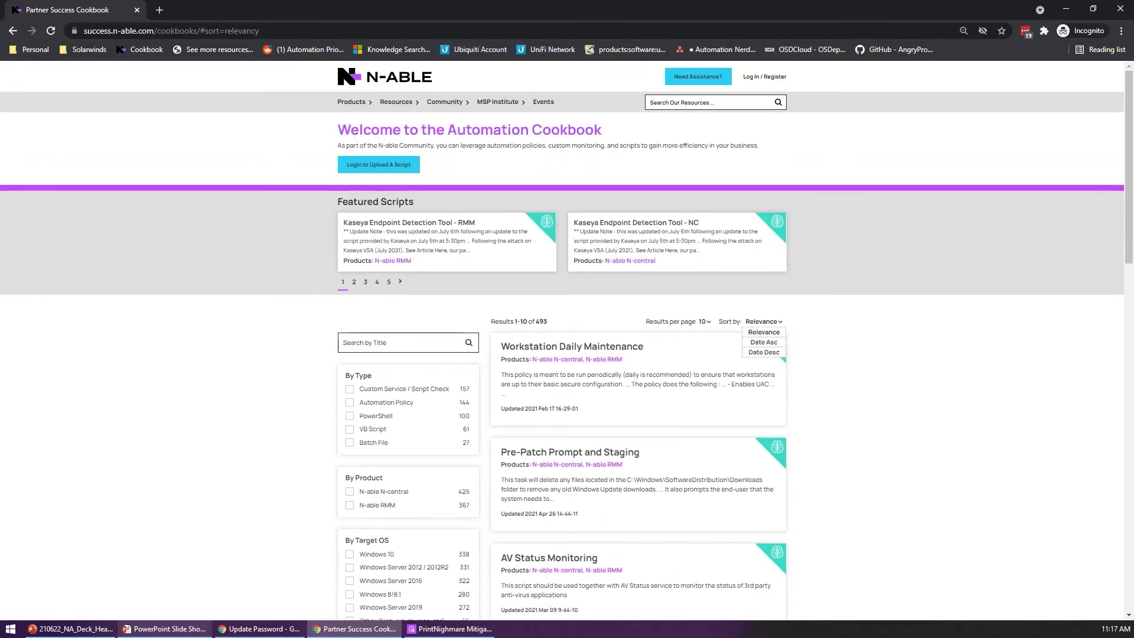
left_click(761, 352)
Step: Open the Kaseya Endpoint Detection Tool - NC article from the sorted results
scroll(561, 354, "down", 2)
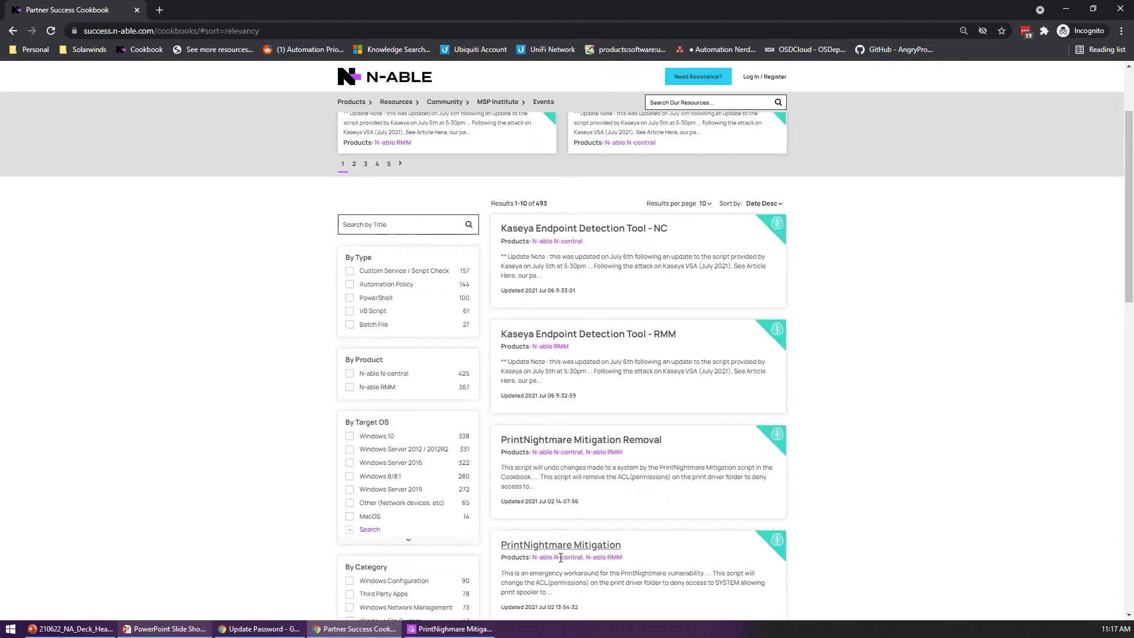
left_click(165, 628)
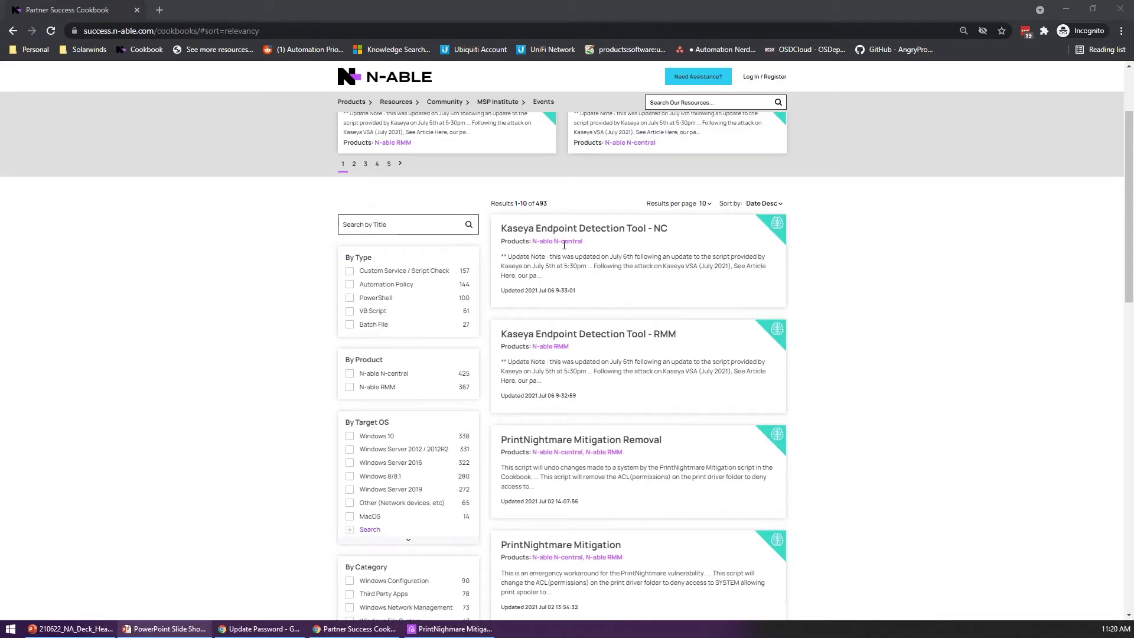
left_click(649, 232)
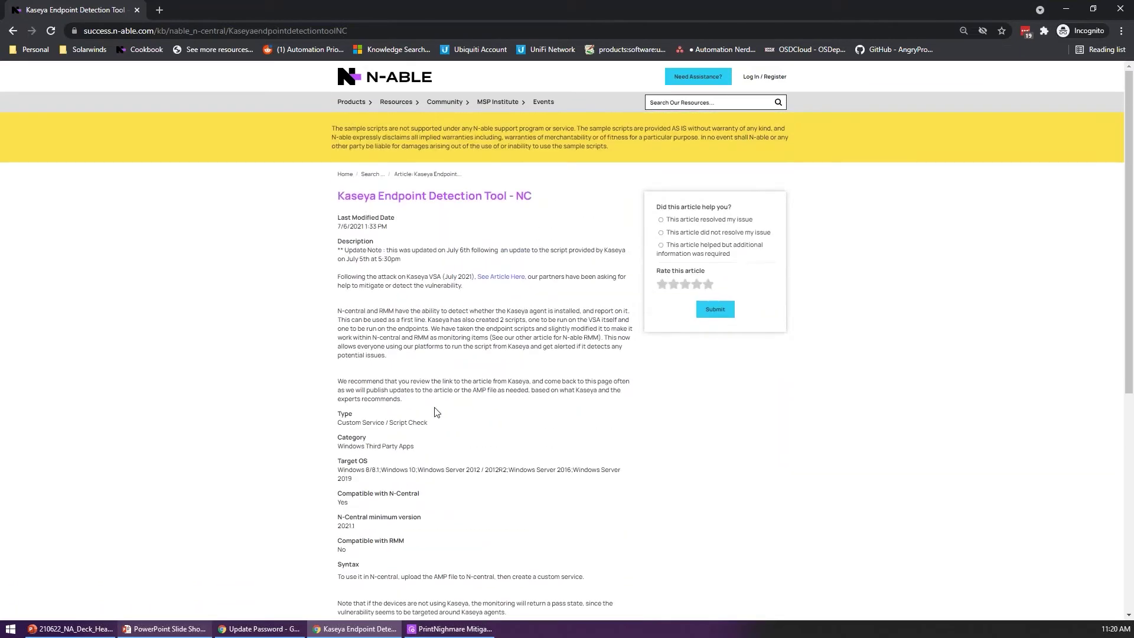
Step: Read Kaseya's July 5th notice linked from the article in a new tab
left_click(501, 277)
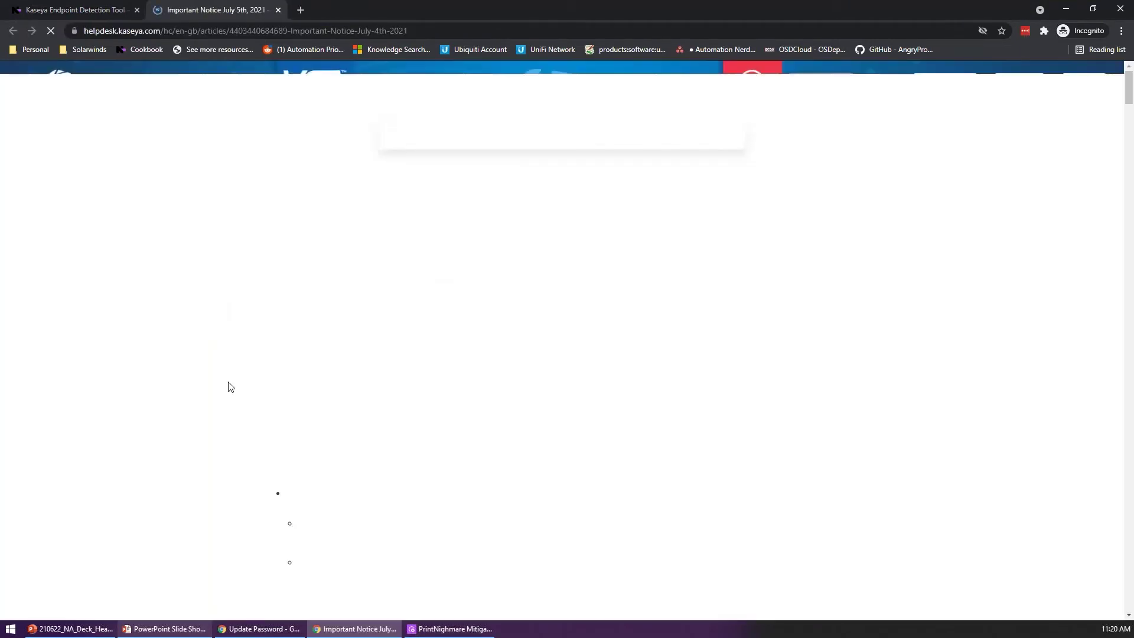
scroll(207, 425, "down", 10)
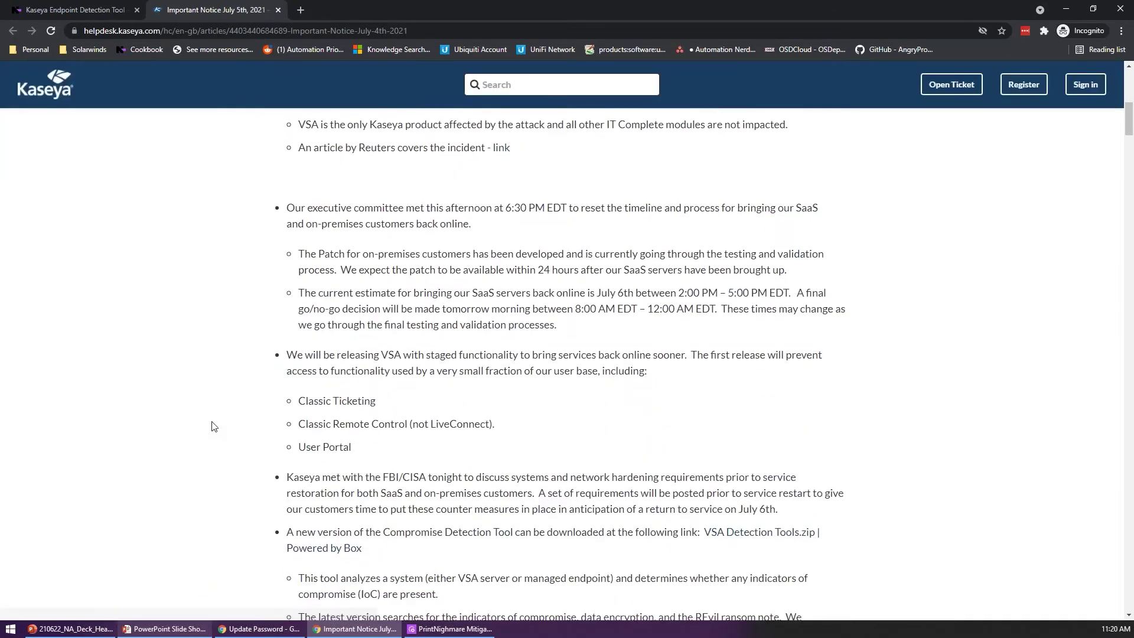
scroll(222, 425, "down", 8)
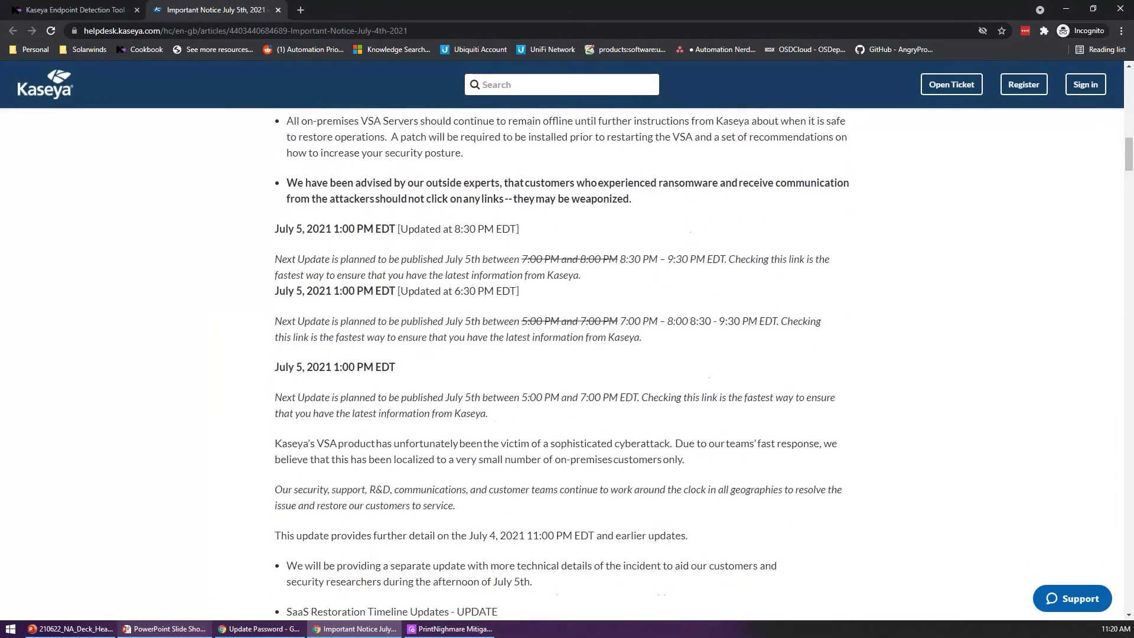
scroll(481, 325, "down", 6)
key("Home")
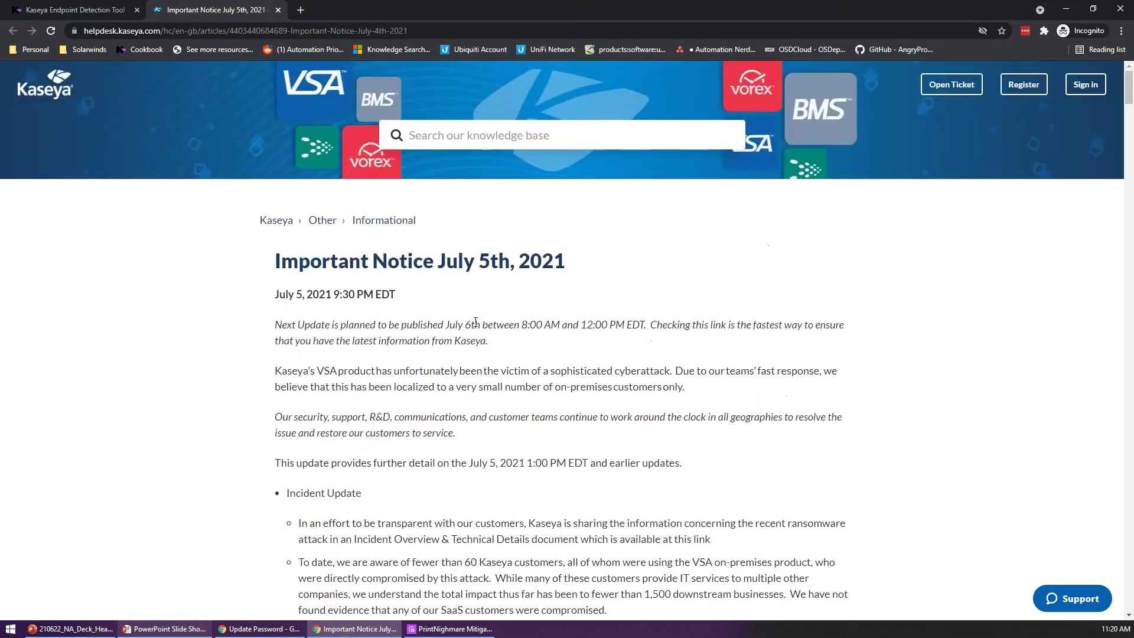
Step: Download the Kaseya Endpoint Detection Tool policy file and return to Automation Manager
key("ctrl+shift+Tab")
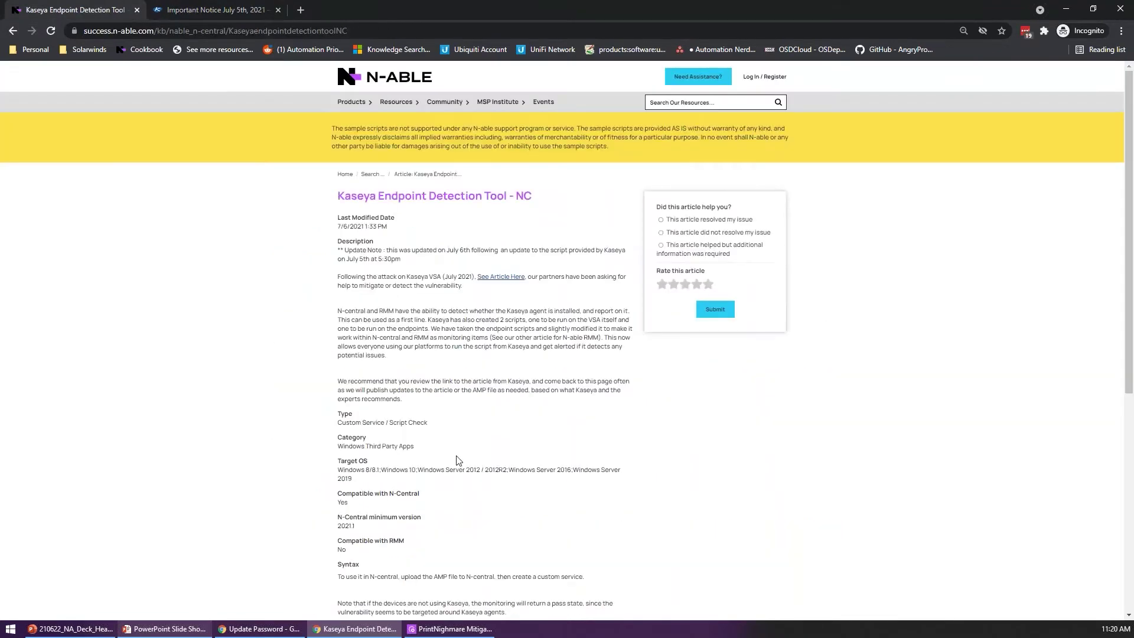
scroll(476, 355, "down", 5)
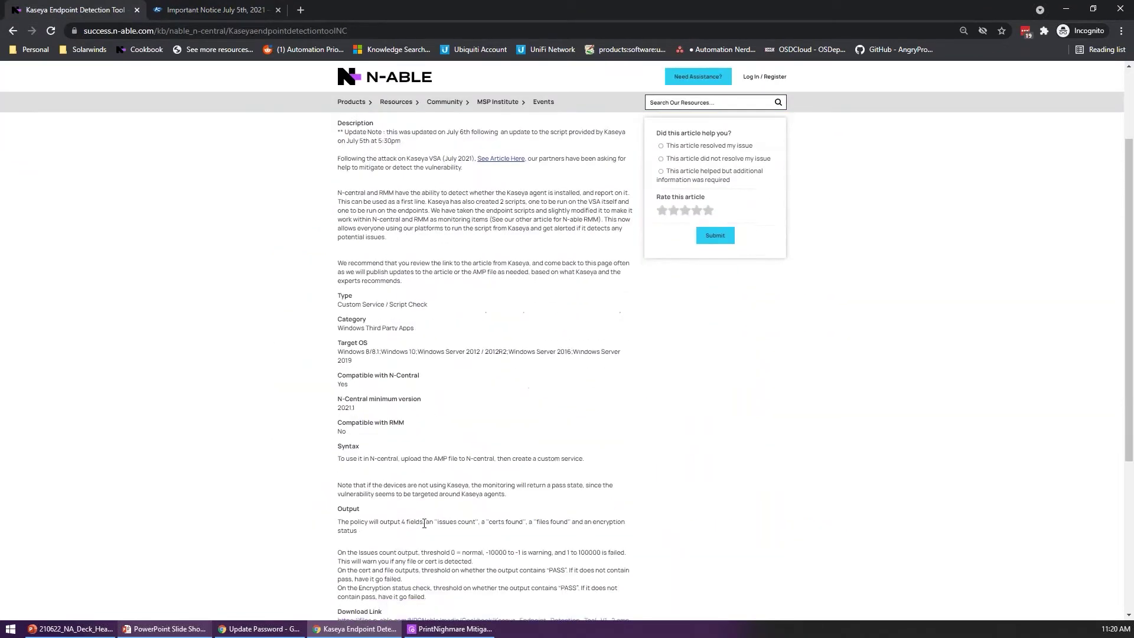
left_click(430, 444)
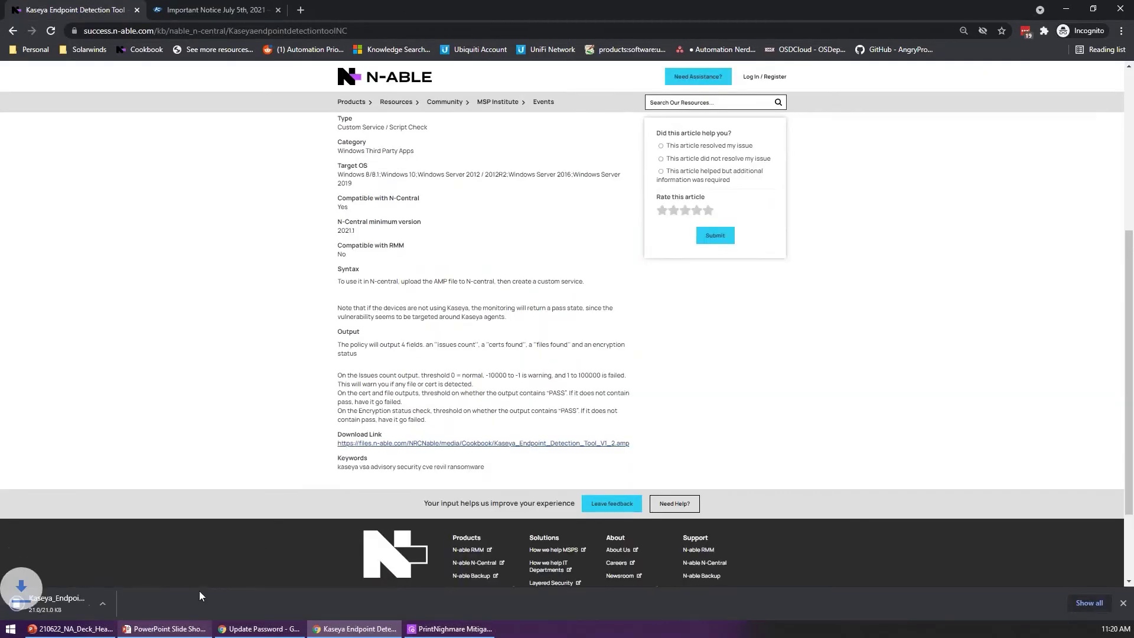
left_click(449, 629)
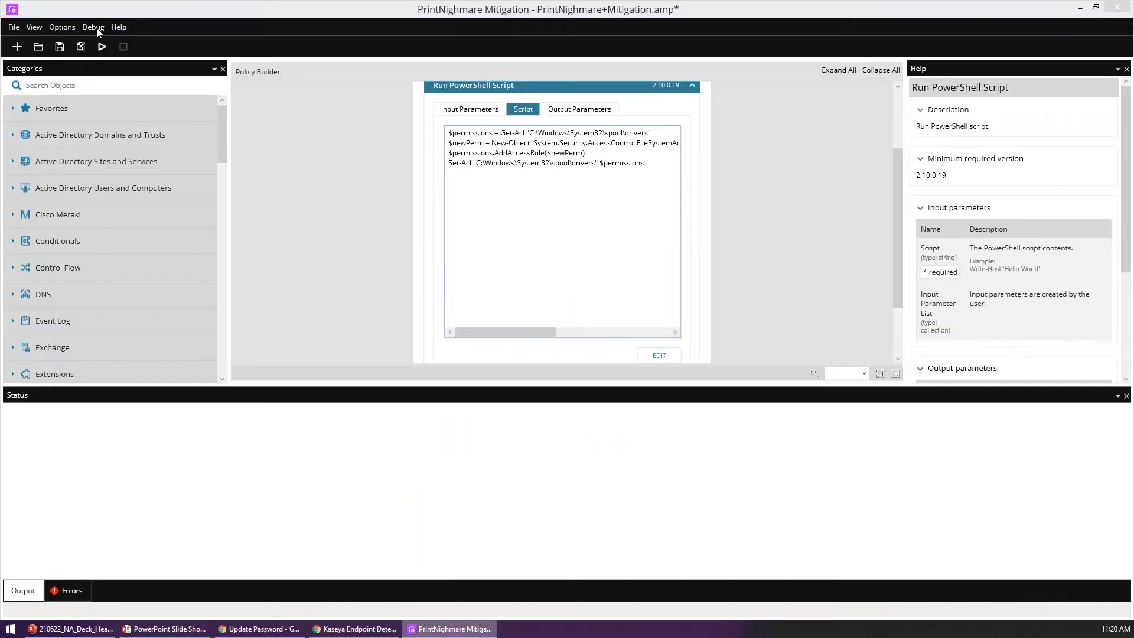
Step: Open Kaseya_Endpoint_Detection_Tool_V1_2.amp without saving PrintNightmare changes and edit its PowerShell script
left_click(38, 46)
left_click(600, 353)
left_click(194, 104)
double_click(194, 104)
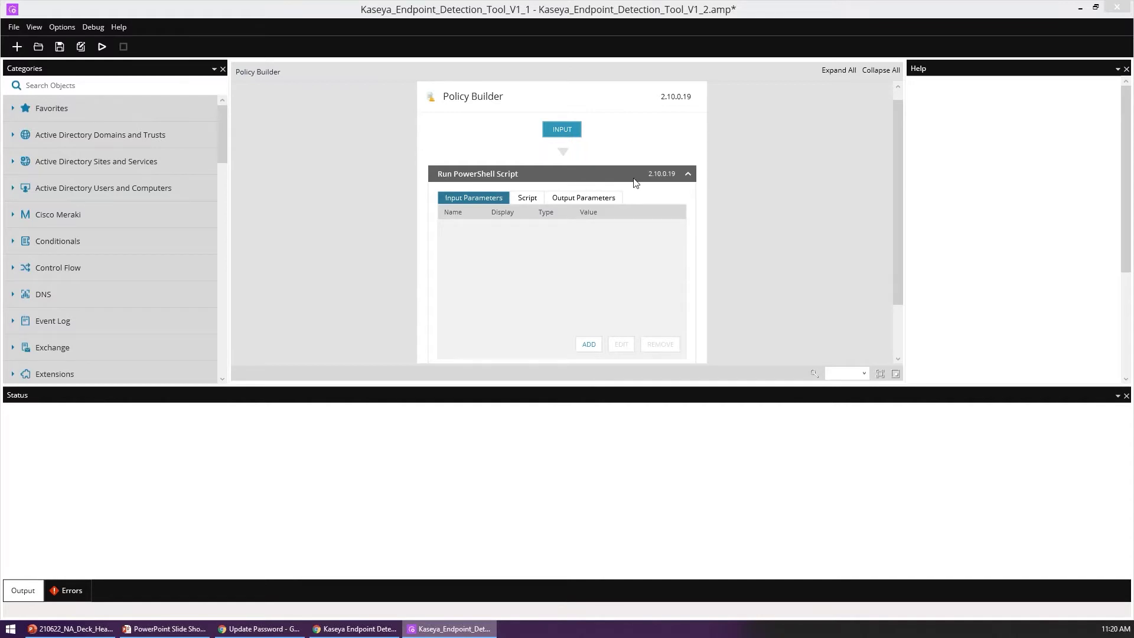
left_click(520, 199)
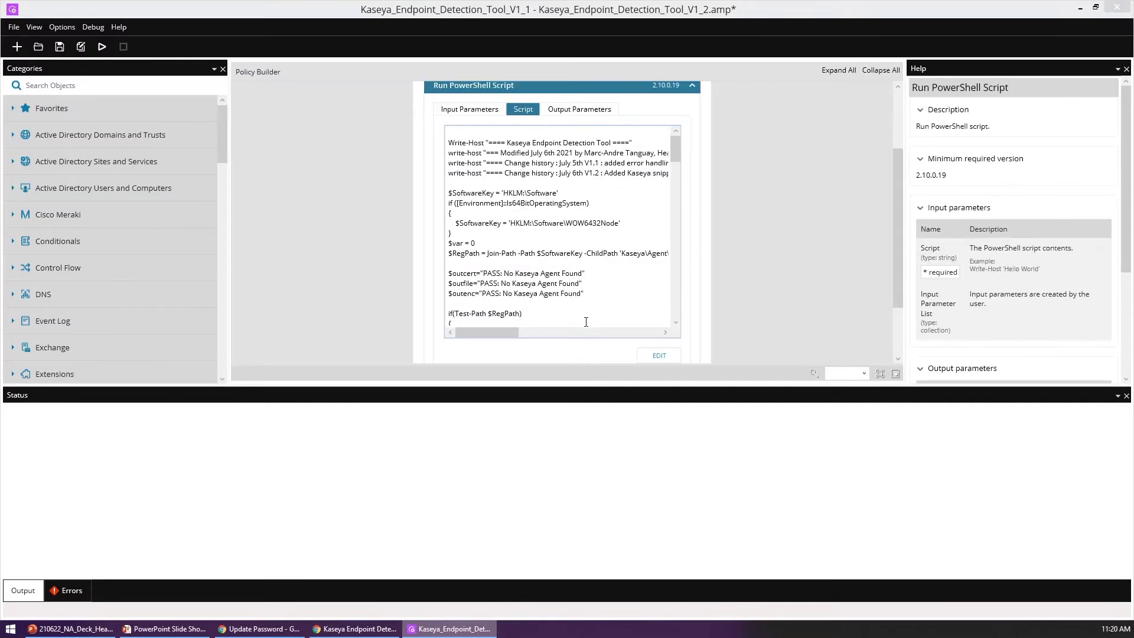
left_click(656, 355)
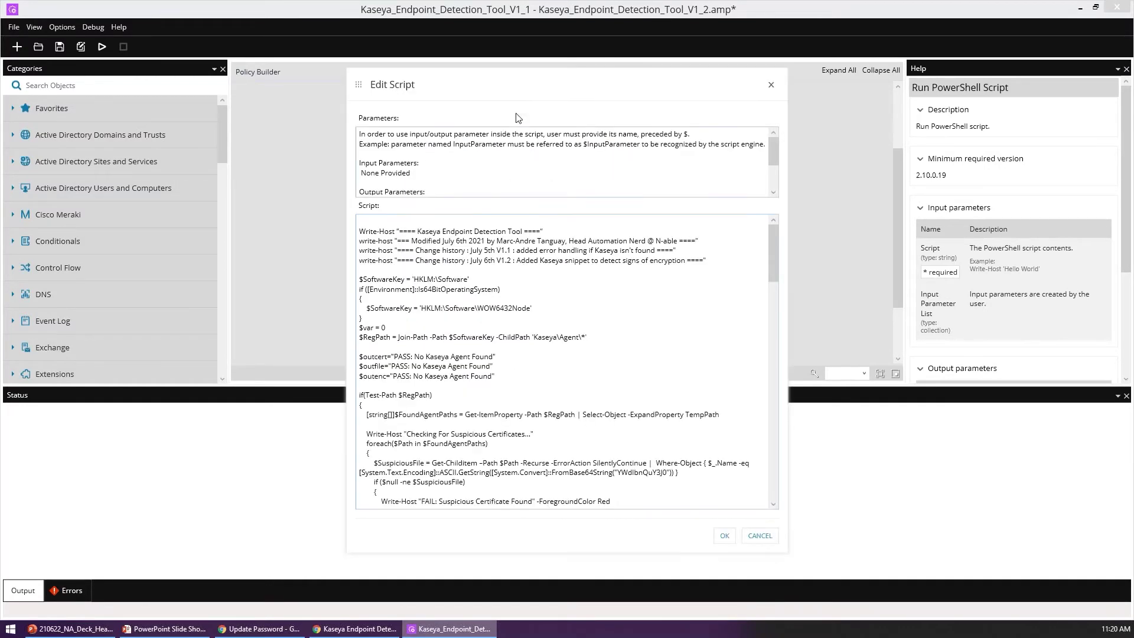
Step: Maximize the script editor and highlight the $SoftwareKey and suspicious certificate check blocks
double_click(520, 79)
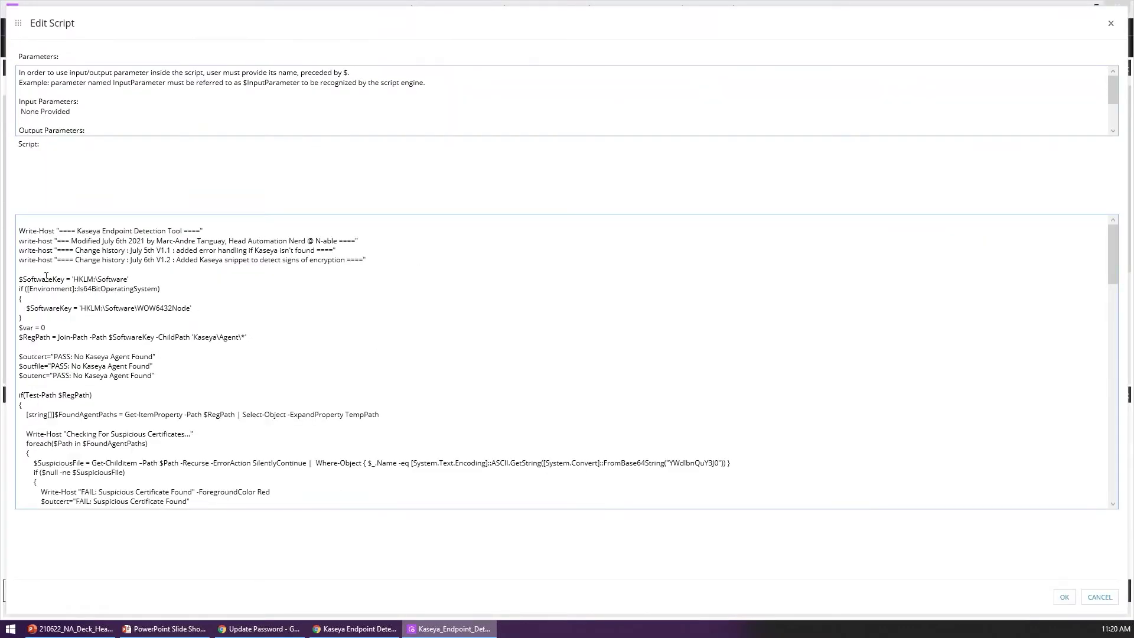
left_click_drag(19, 270, 296, 330)
scroll(283, 333, "down", 2)
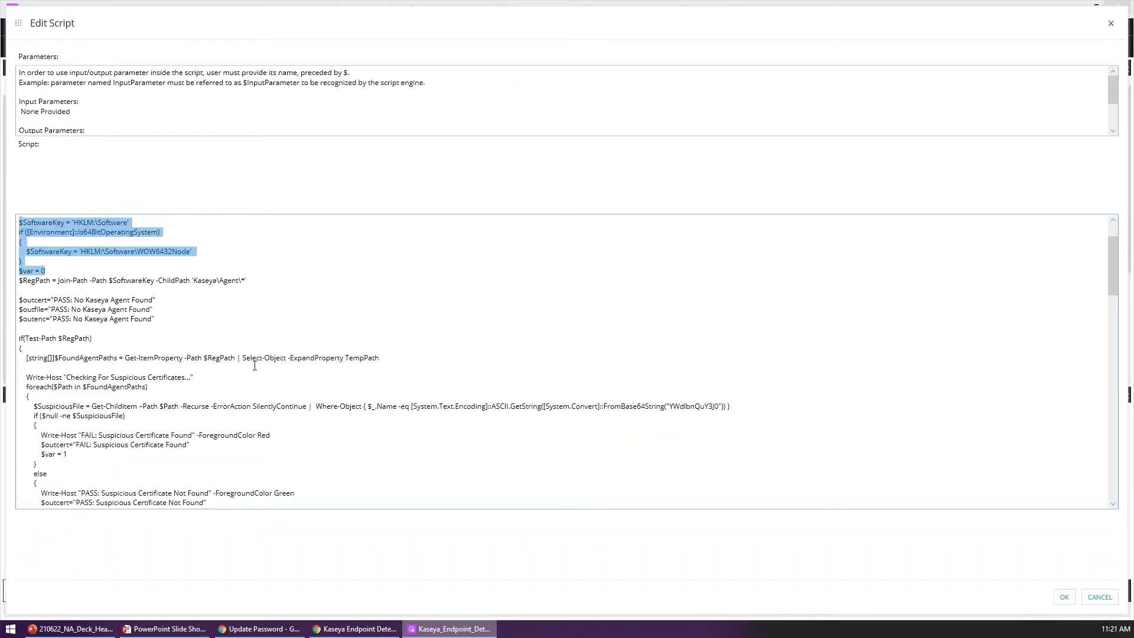
scroll(306, 336, "down", 3)
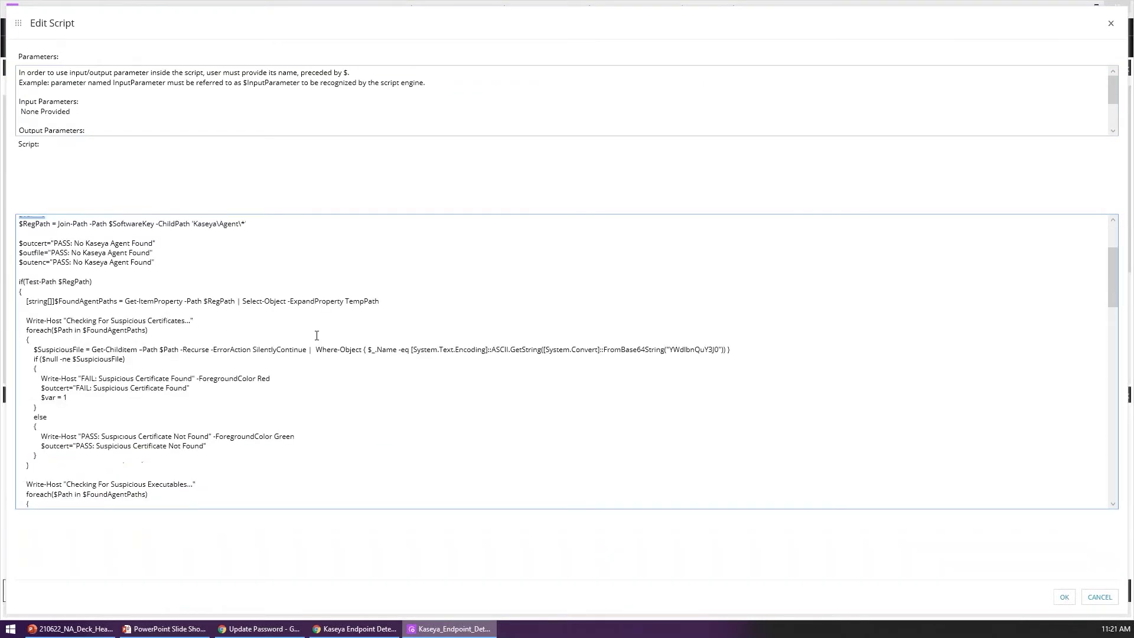
left_click_drag(83, 302, 271, 390)
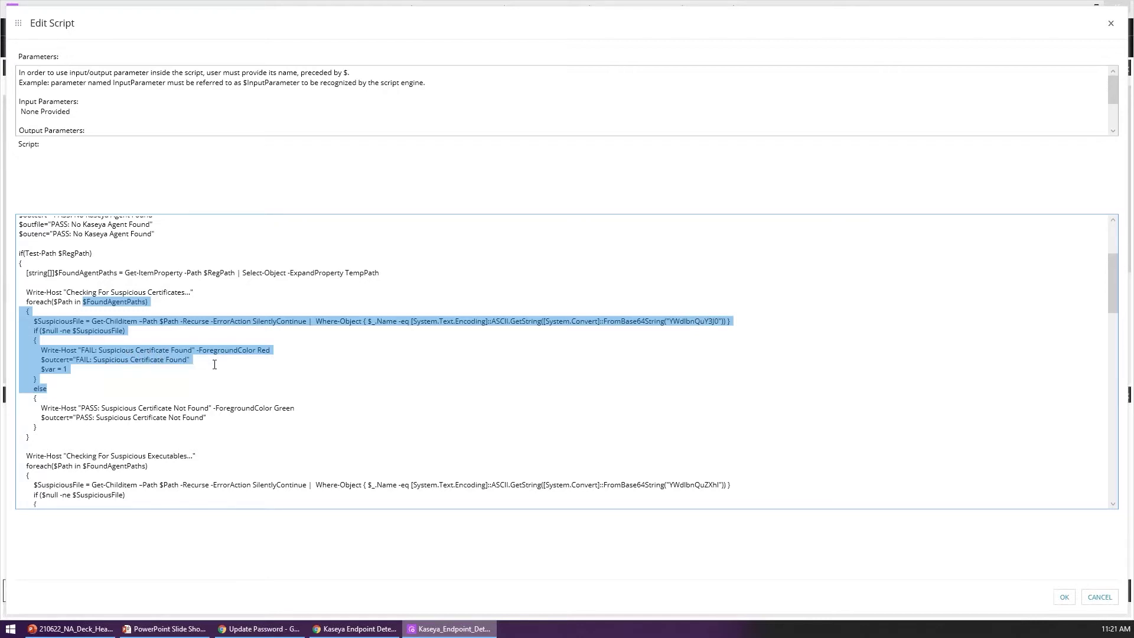
Step: Highlight both suspicious executables check blocks and the encryption search block
scroll(214, 364, "down", 4)
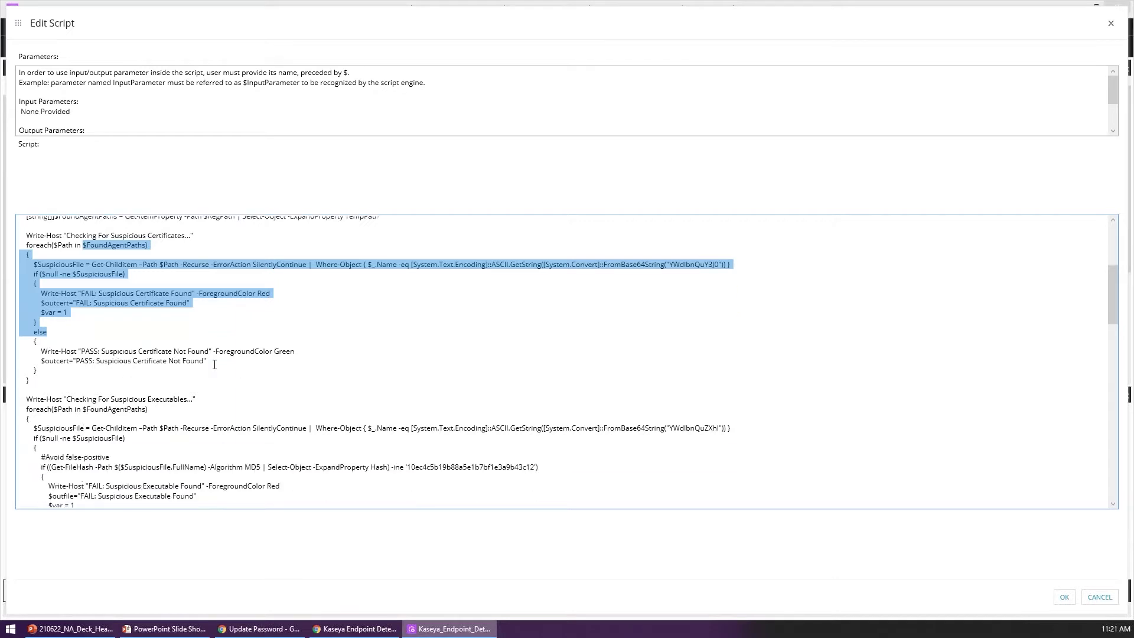
left_click_drag(62, 334, 332, 481)
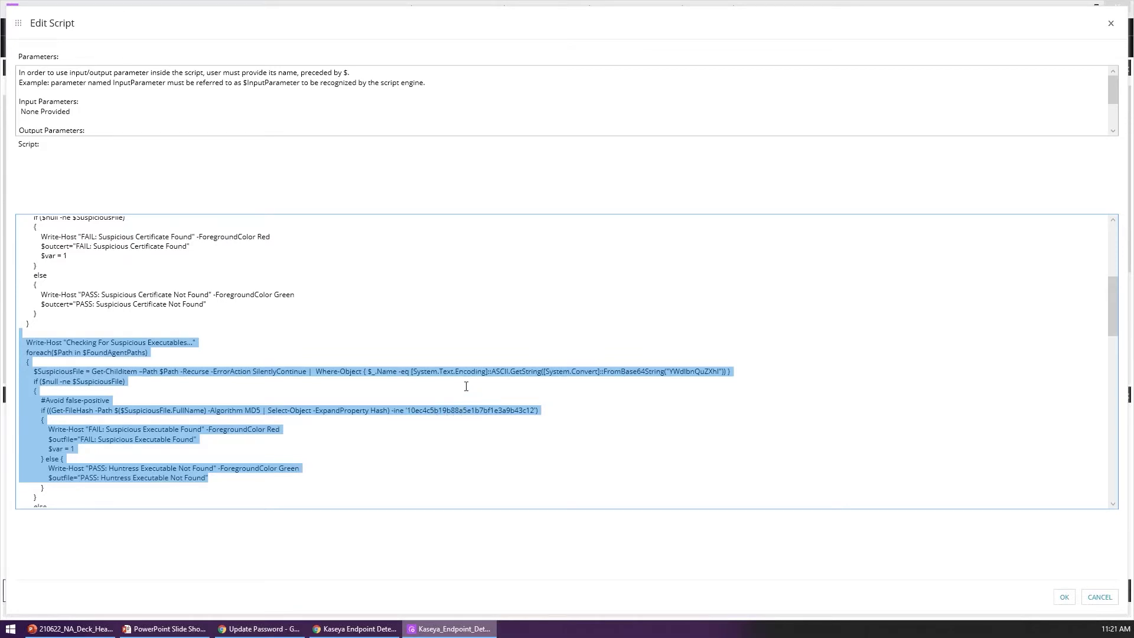
scroll(405, 351, "down", 9)
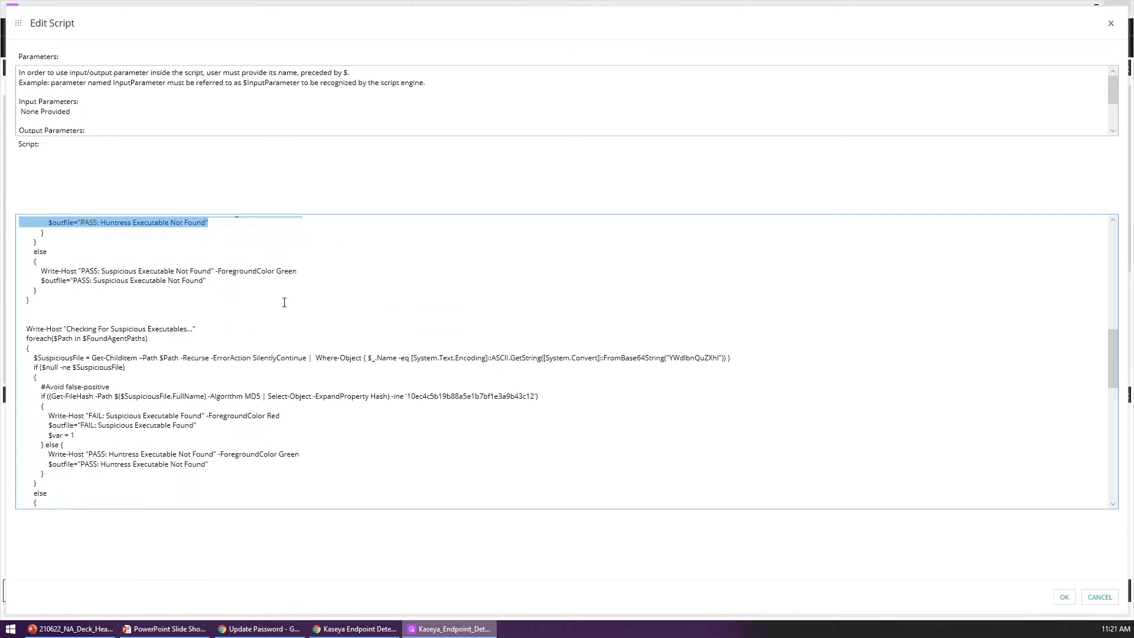
scroll(178, 319, "down", 2)
left_click_drag(129, 252, 332, 434)
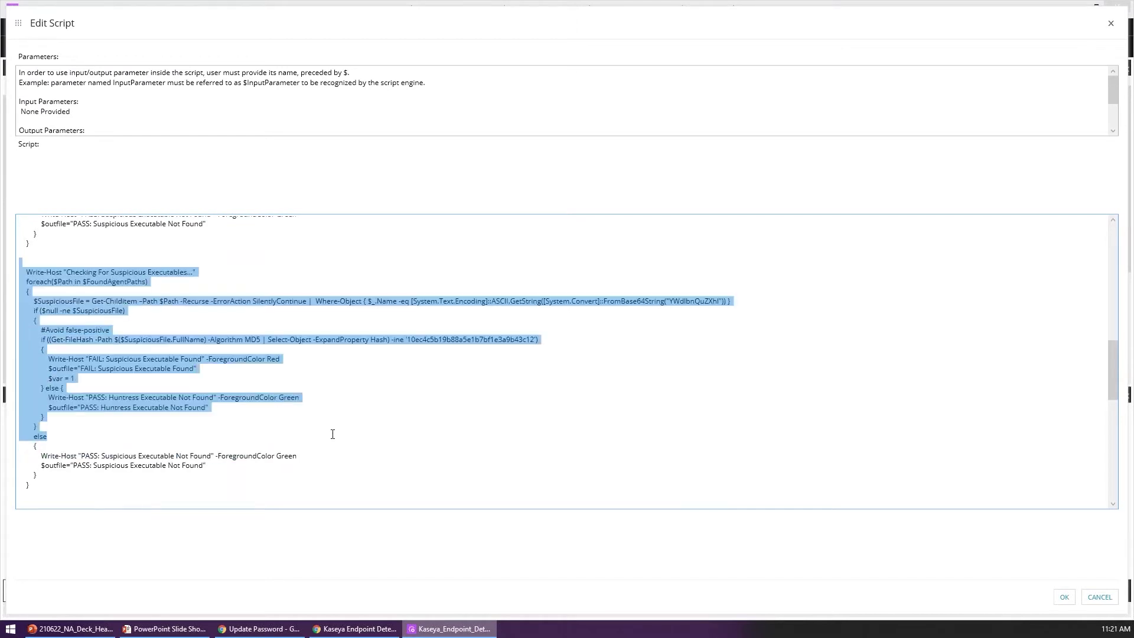
scroll(332, 434, "down", 7)
left_click_drag(32, 287, 308, 404)
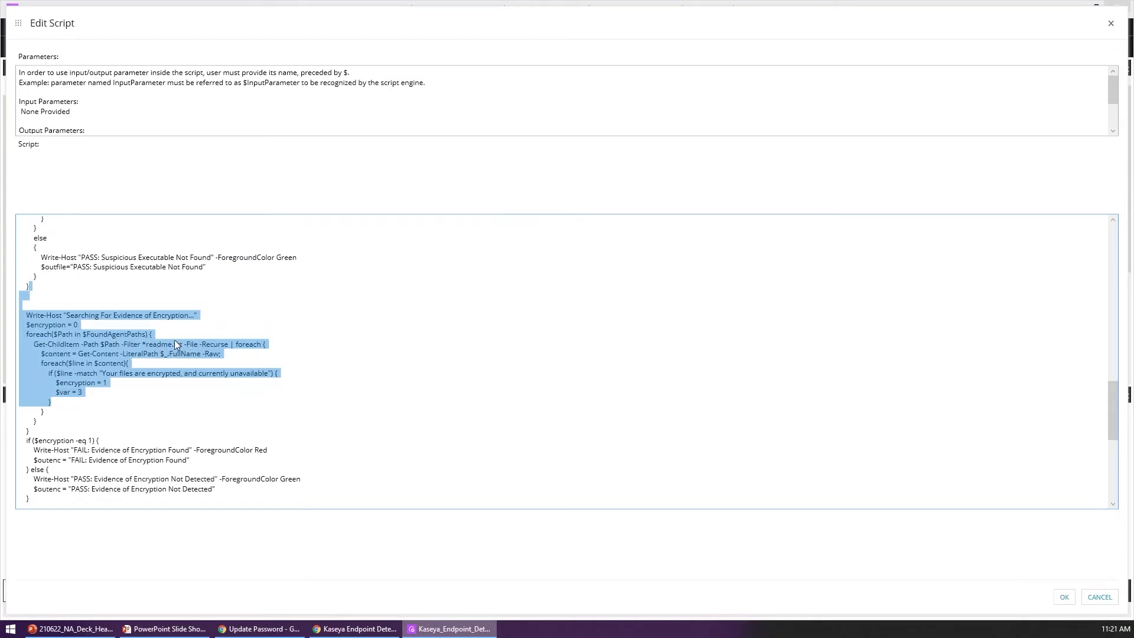
Step: Highlight the encrypted-files match condition and the final output variables, then close Edit Script
left_click(92, 373)
left_click_drag(93, 373, 324, 372)
left_click(330, 373)
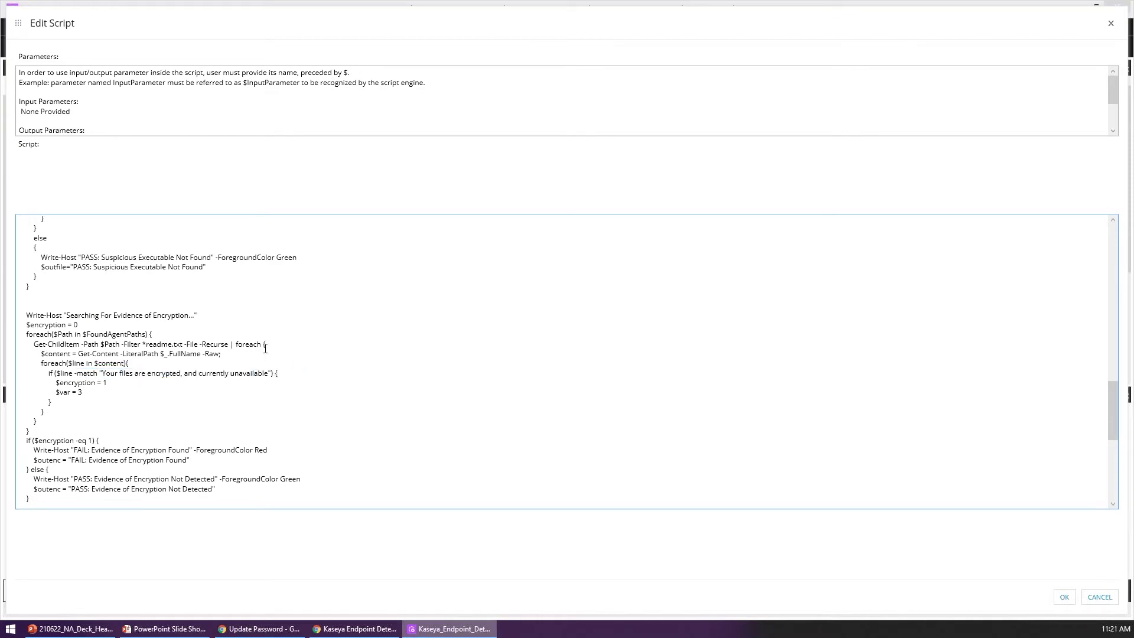
scroll(268, 355, "down", 3)
scroll(149, 297, "down", 7)
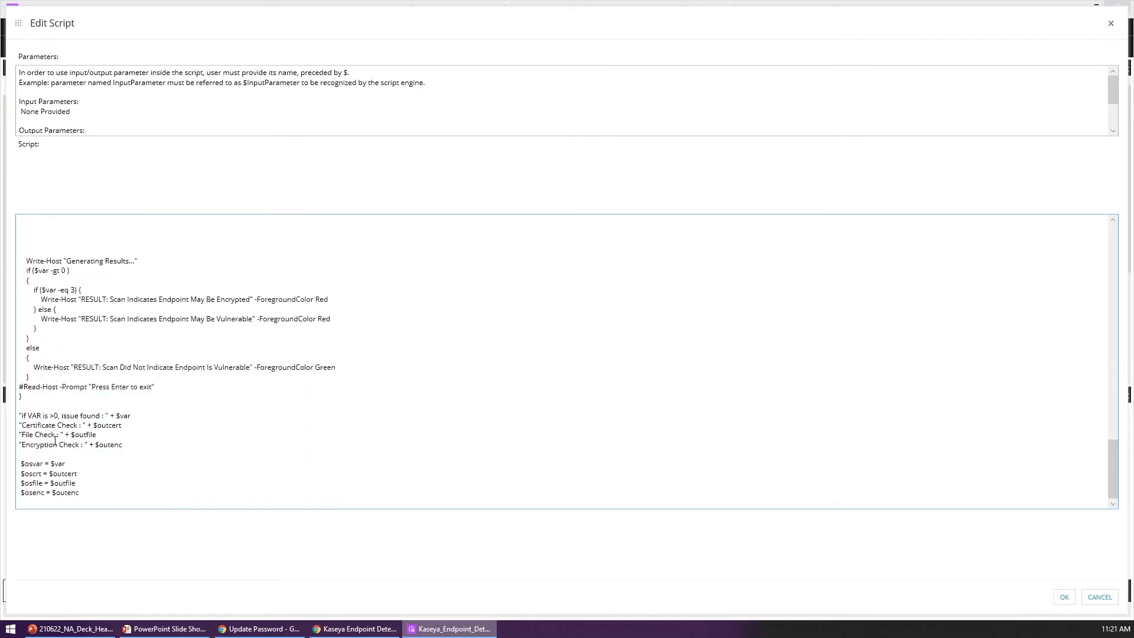
left_click_drag(55, 454, 193, 553)
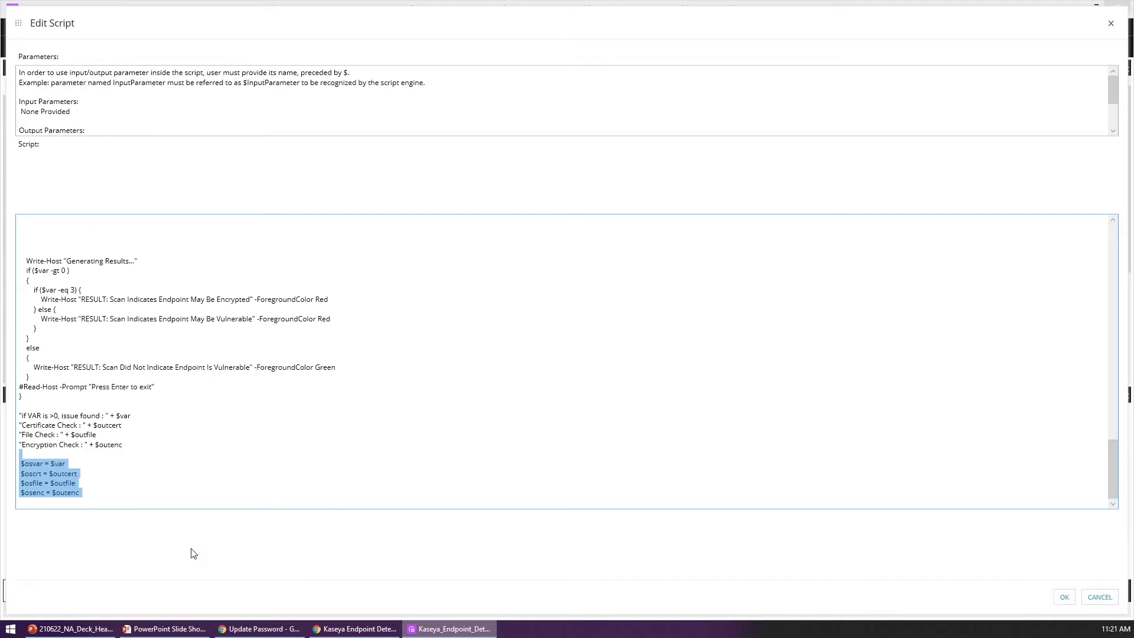
left_click(1111, 23)
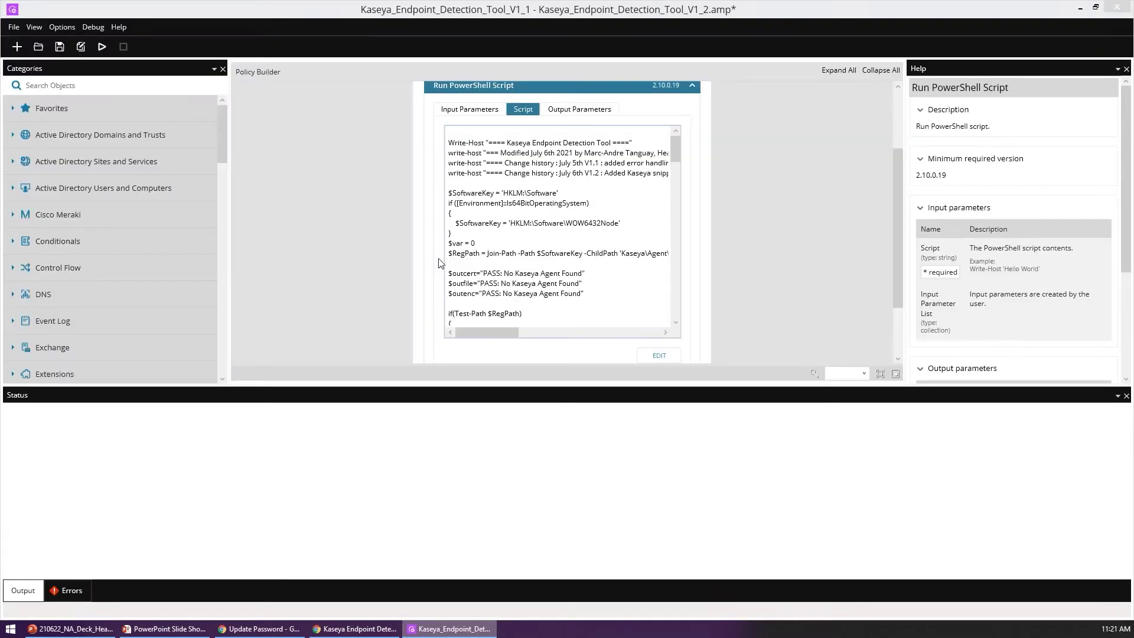
Step: Run the Kaseya detection policy and highlight the July 6th V1.2 change note in its script
left_click(101, 47)
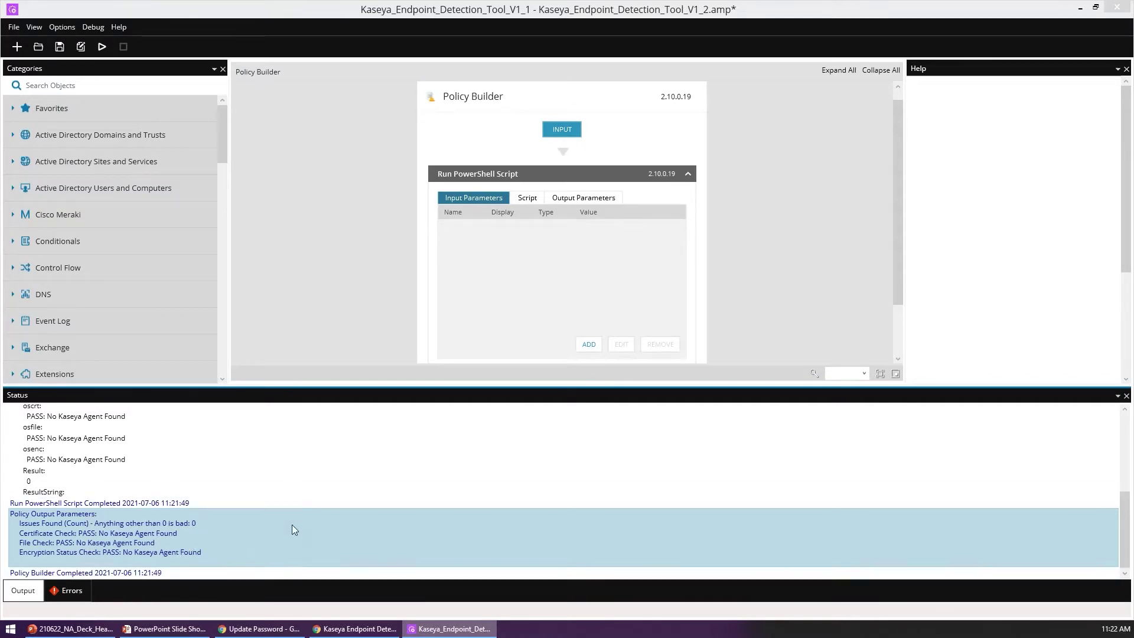
left_click(528, 198)
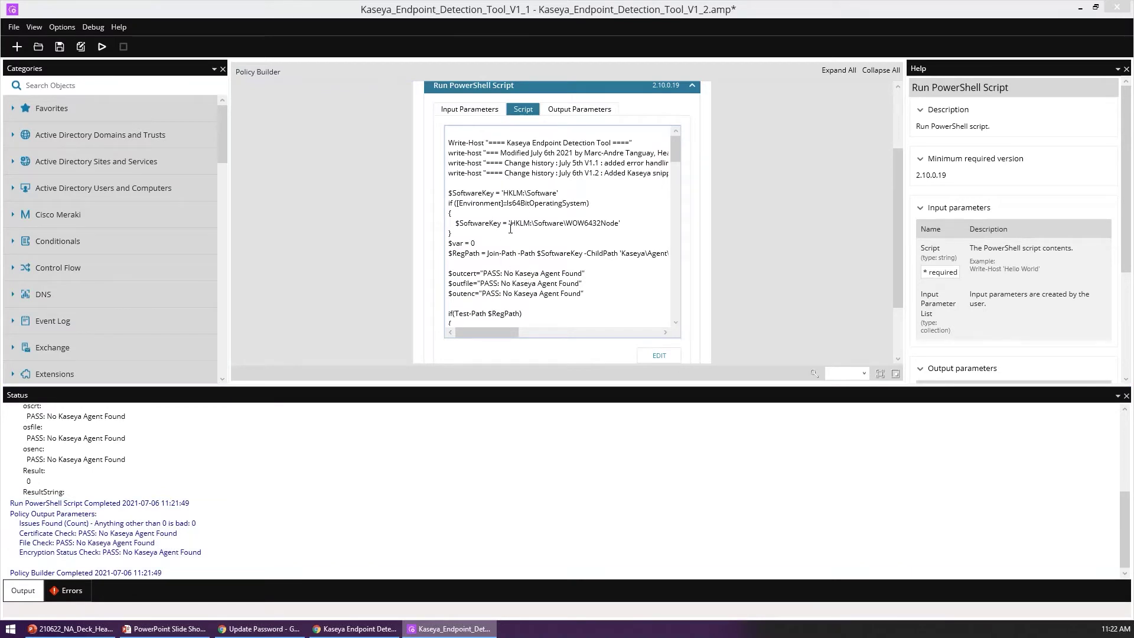
scroll(435, 239, "down", 3)
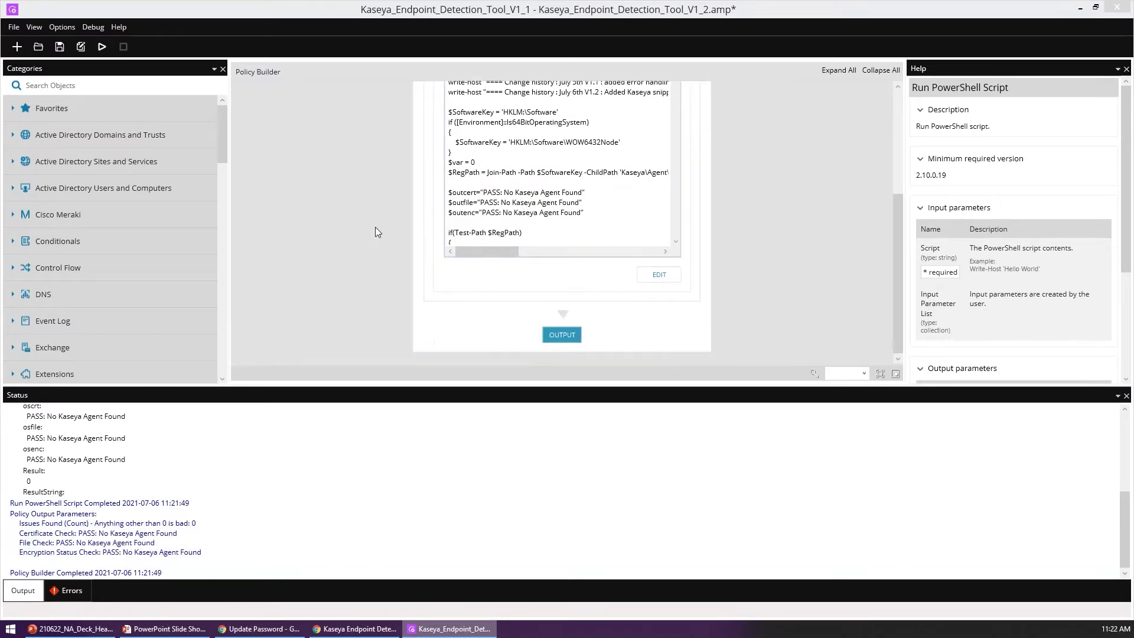
scroll(383, 235, "up", 4)
left_click_drag(601, 205, 559, 205)
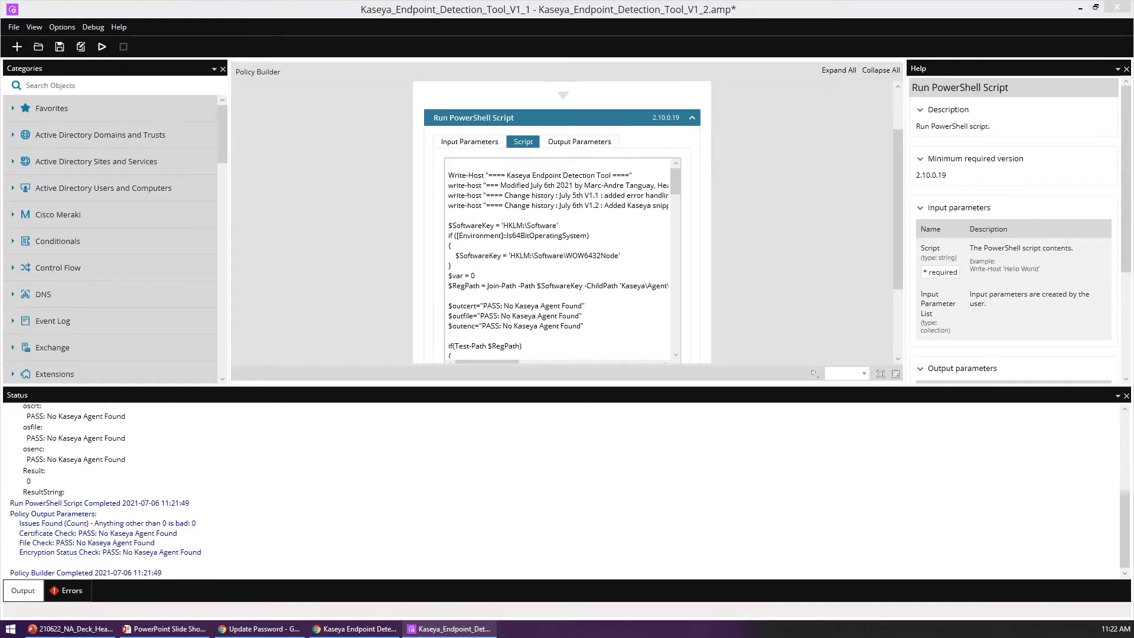
Step: Review the encryption result check, glance at the Chrome article, and return to Automation Manager
scroll(519, 255, "down", 10)
scroll(518, 255, "down", 10)
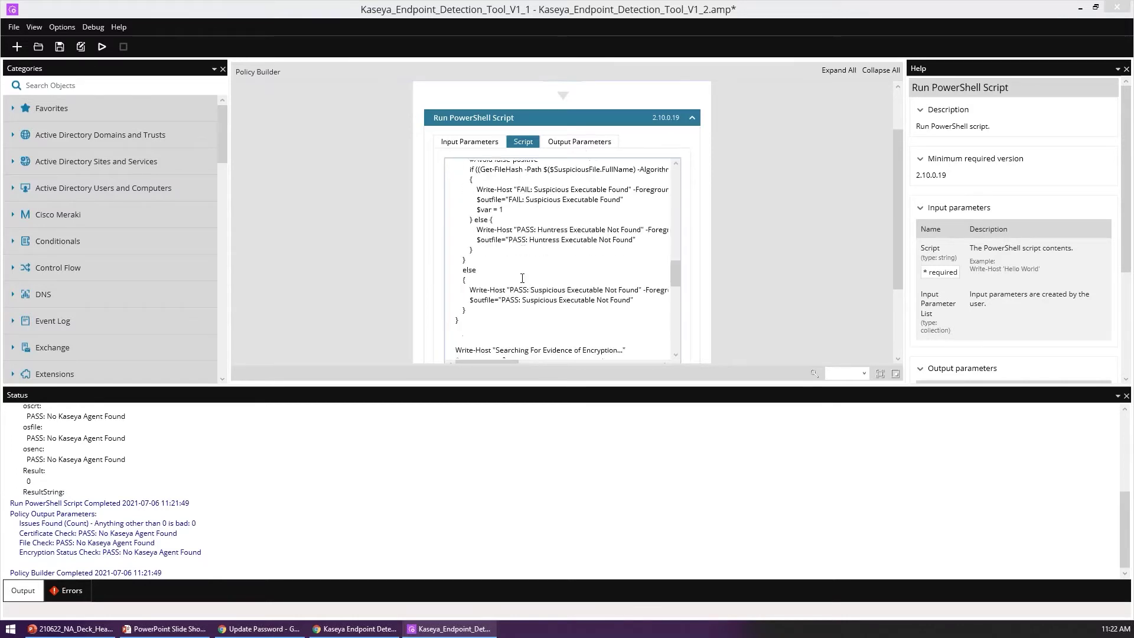
left_click_drag(454, 188, 460, 259)
left_click(466, 274)
scroll(587, 228, "up", 5)
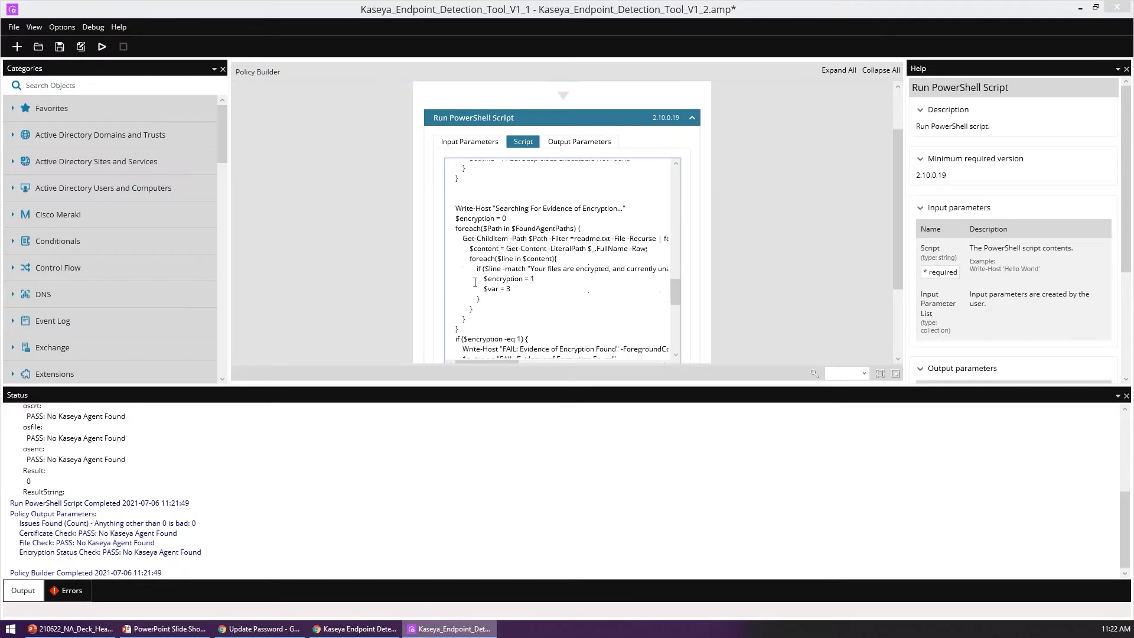
left_click(335, 288)
scroll(334, 288, "down", 1)
scroll(334, 289, "down", 1)
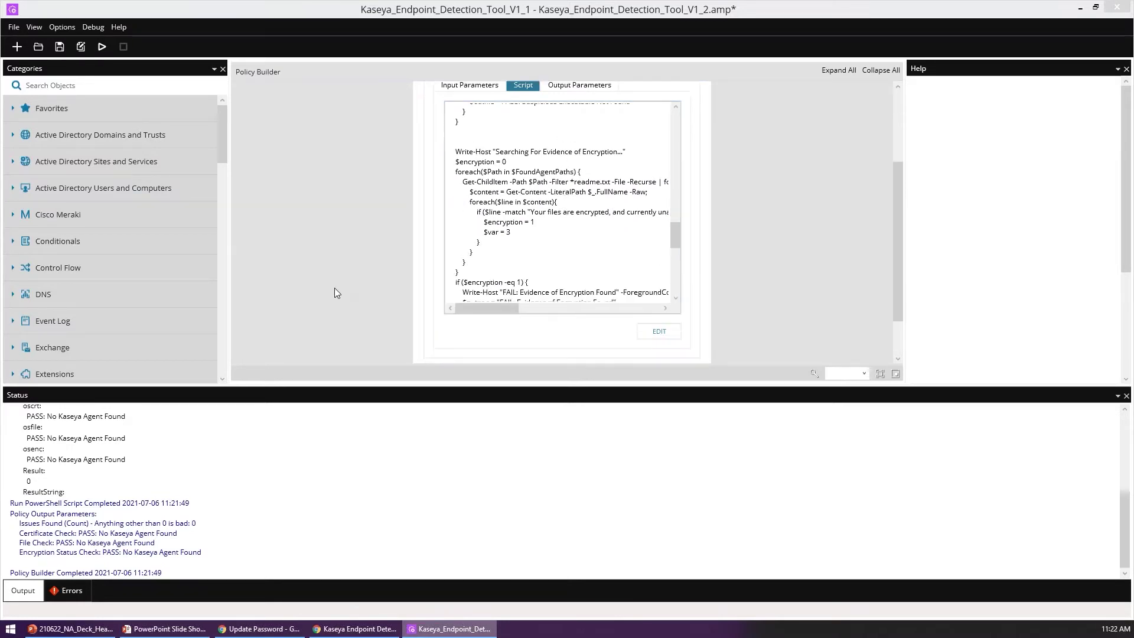
left_click(1081, 8)
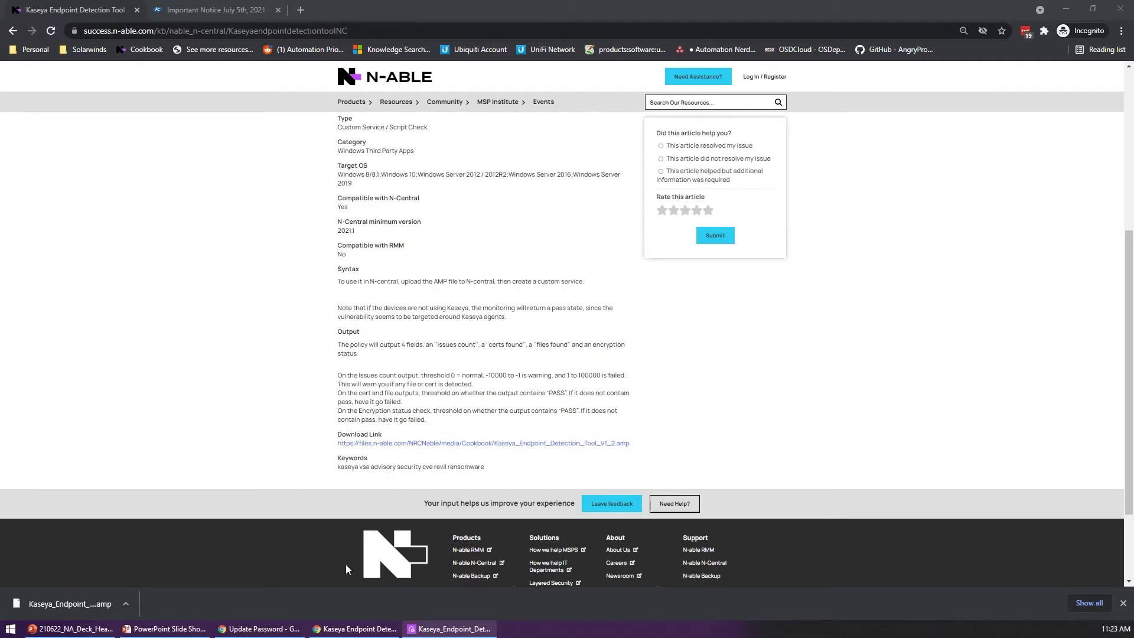
key("alt+Tab")
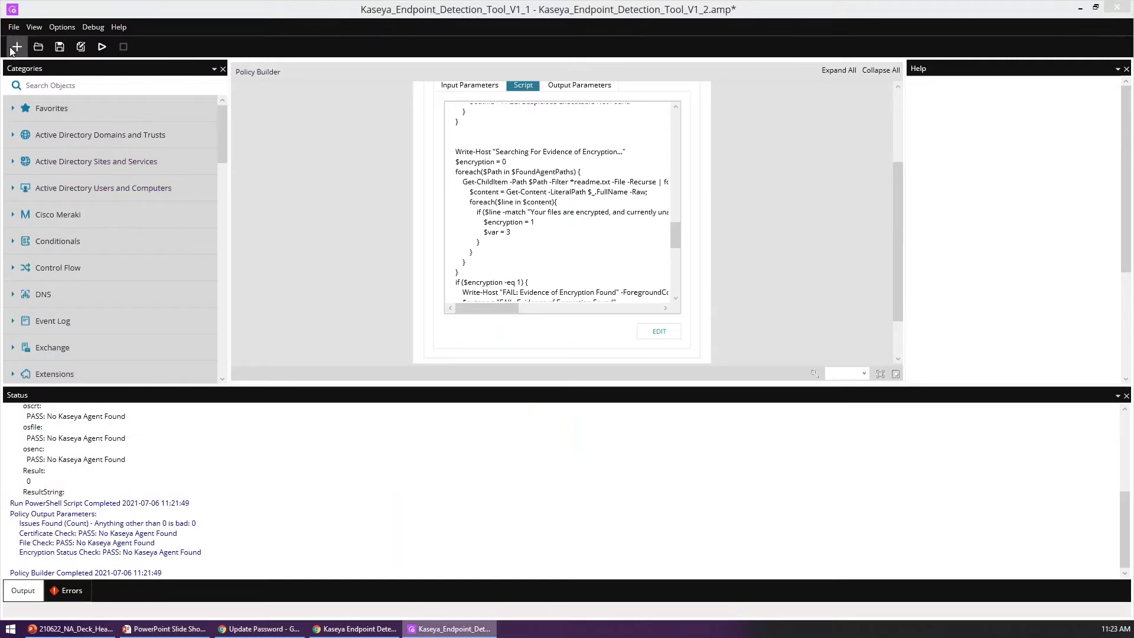
Step: Create a new policy named asdf without saving the current one
left_click(16, 47)
left_click(600, 354)
type("asdf")
left_click(603, 354)
type("asdf")
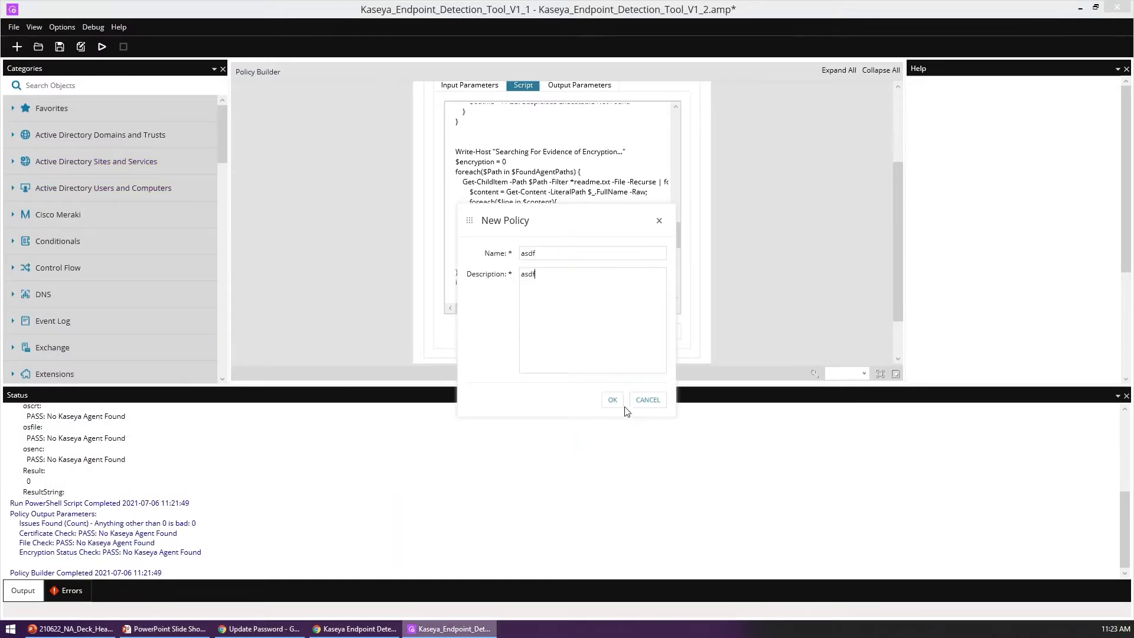
left_click(612, 398)
Step: Add a Set PowerShell Execution Policy step, inspect its scope choices, then delete it
left_click(167, 85)
type("exec")
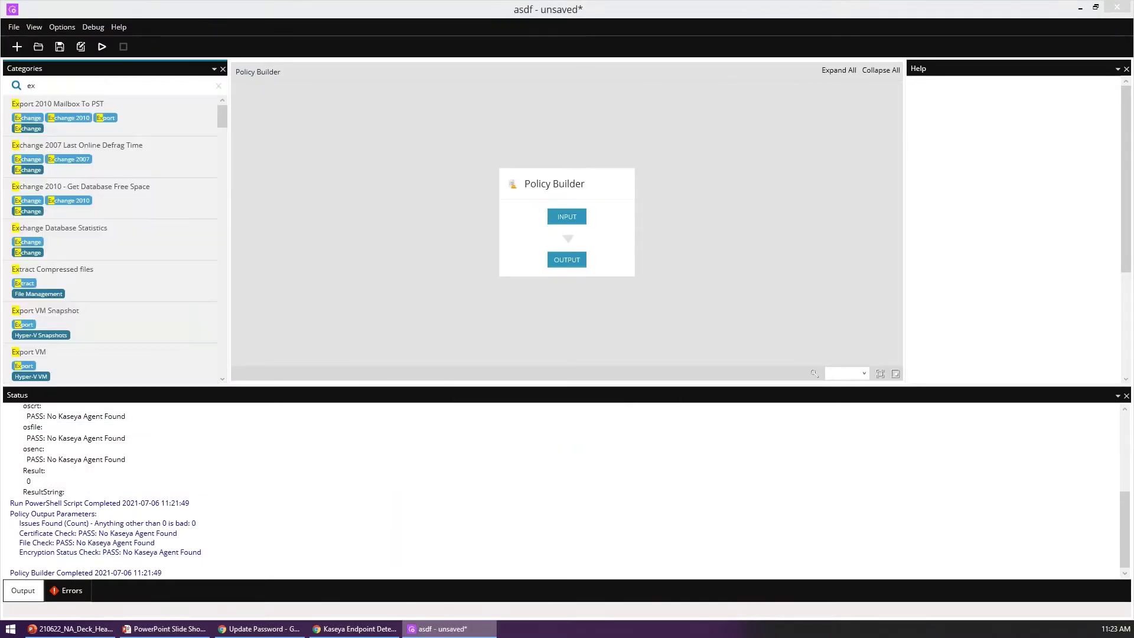
key("BackSpace")
key("BackSpace")
type("cu")
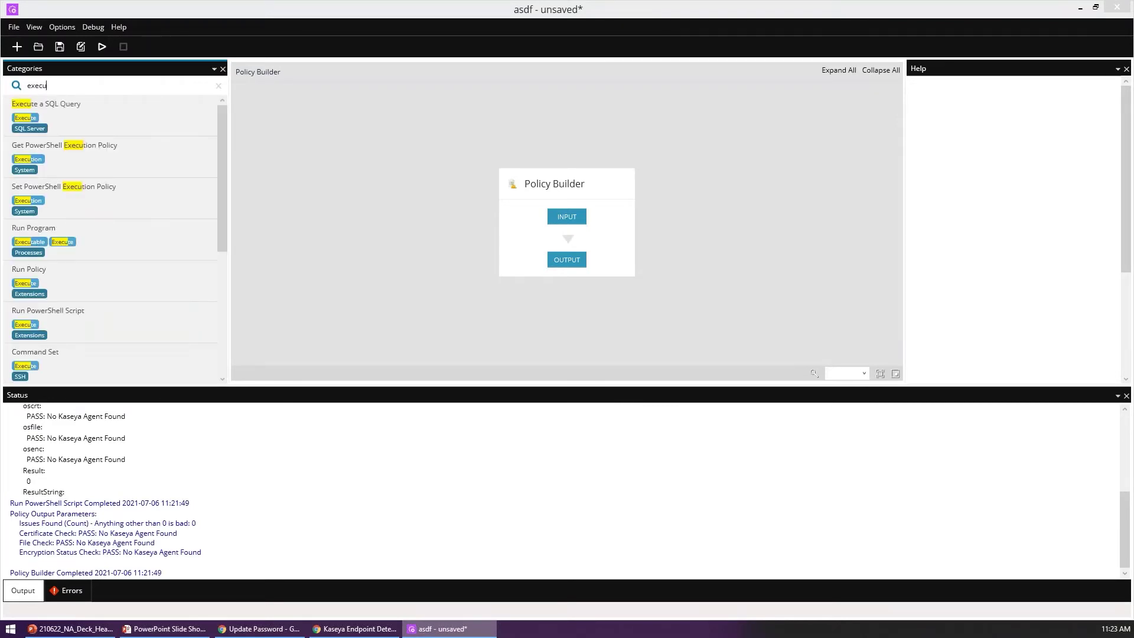
left_click_drag(147, 190, 590, 237)
left_click(679, 238)
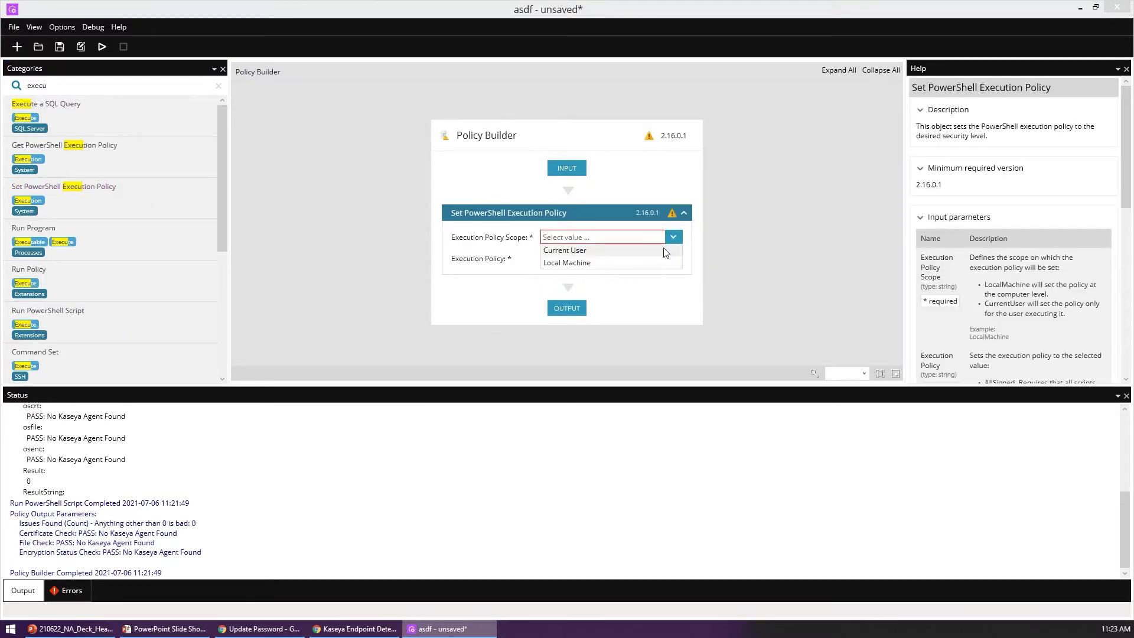
left_click(717, 232)
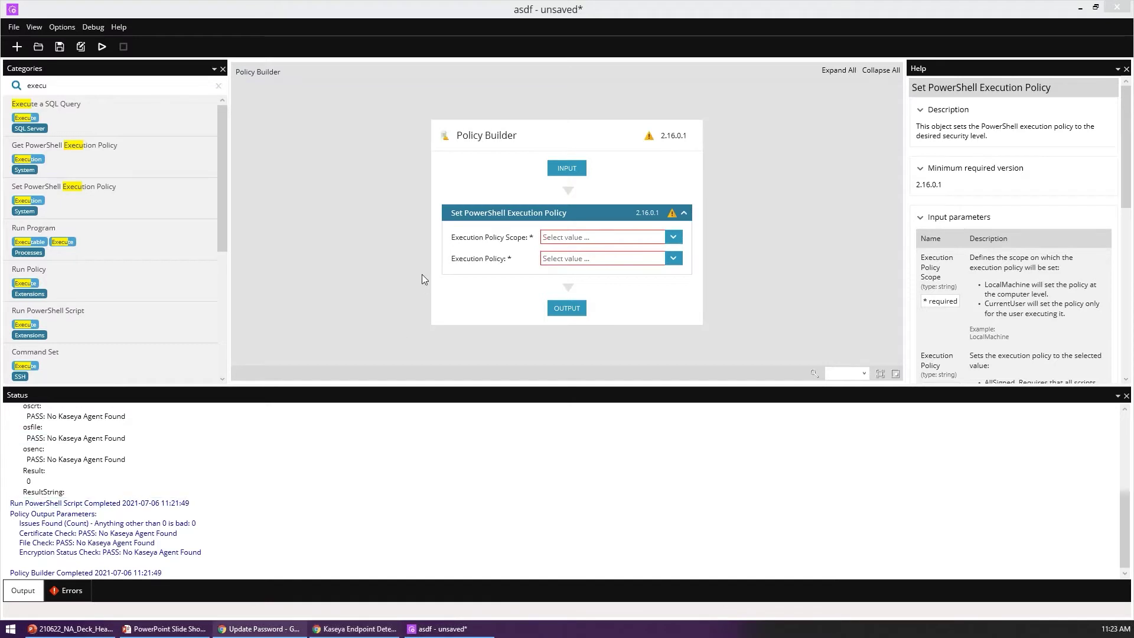
key("Delete")
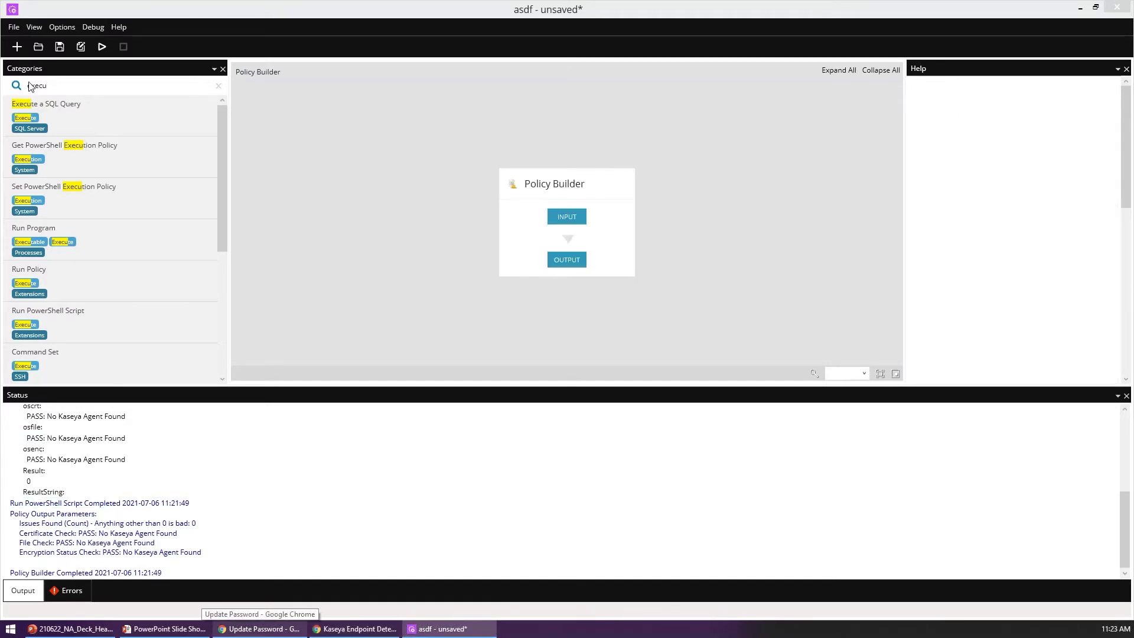
Step: Add a Log step between INPUT and OUTPUT with the message 'hello'
left_click_drag(63, 85, 8, 85)
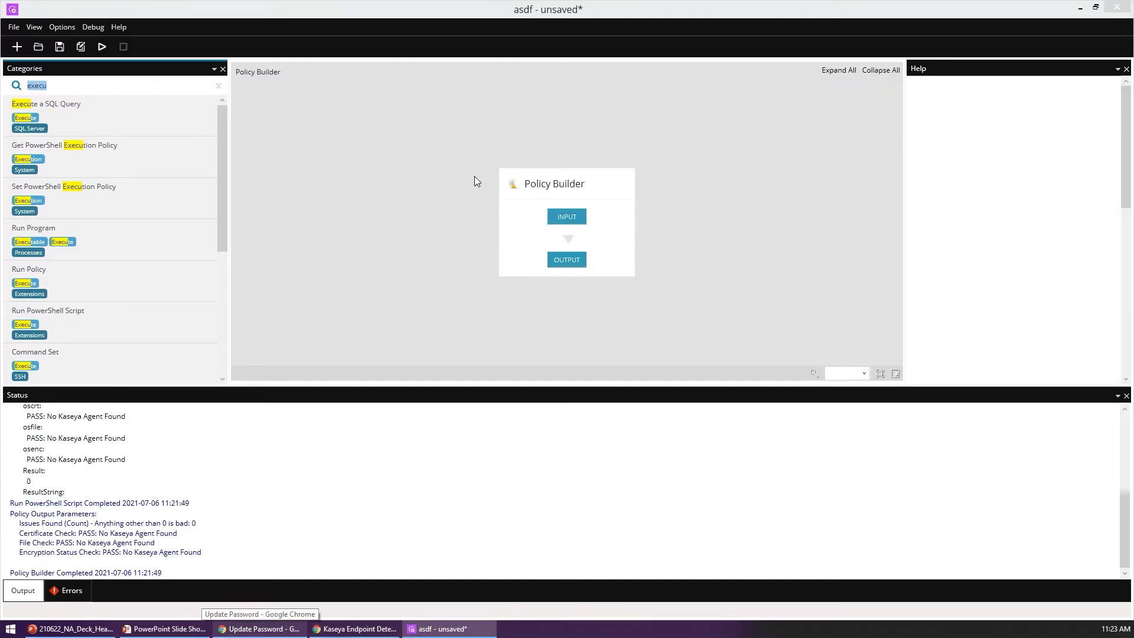
type("log")
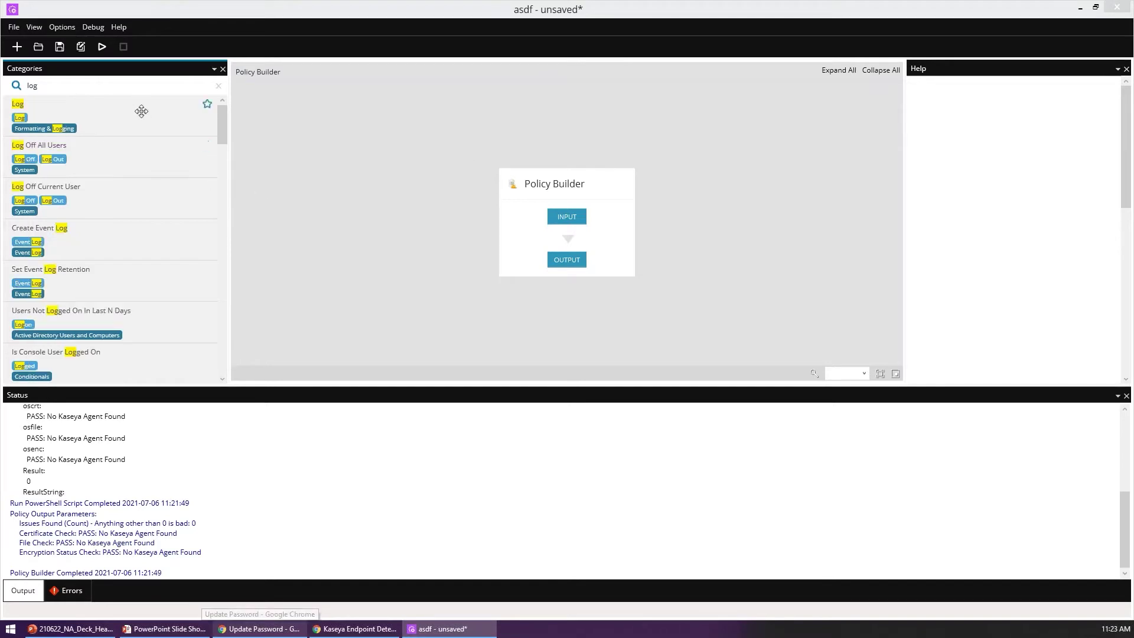
left_click_drag(20, 118, 546, 250)
left_click(546, 250)
type("hello")
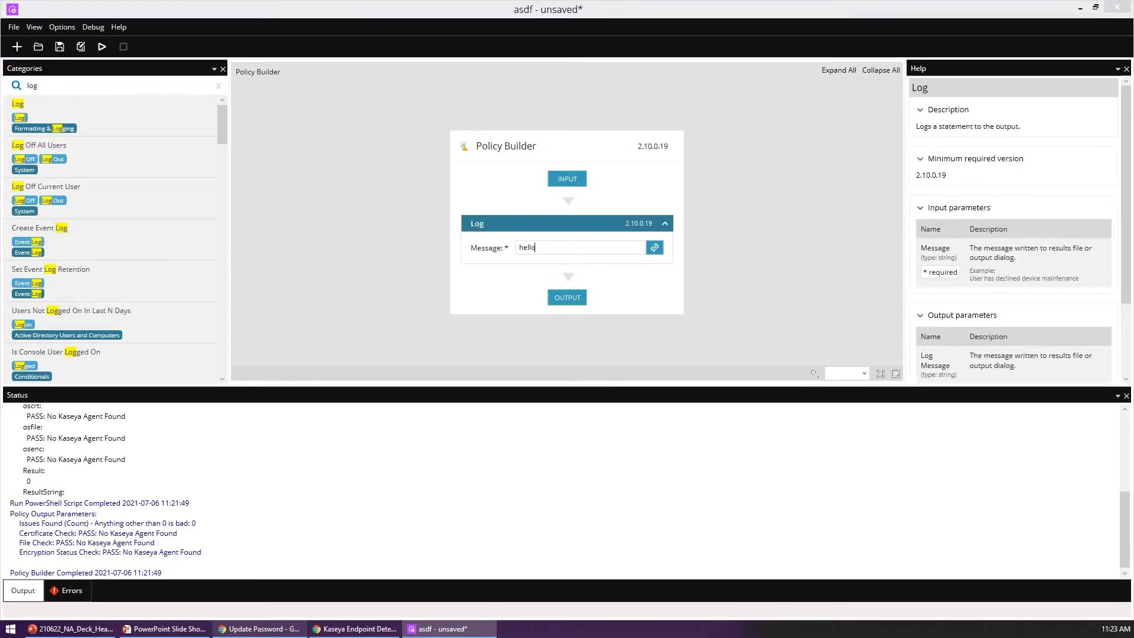
Step: Add an Initialize System Restart step after the hello Log
double_click(69, 86)
type("reboot")
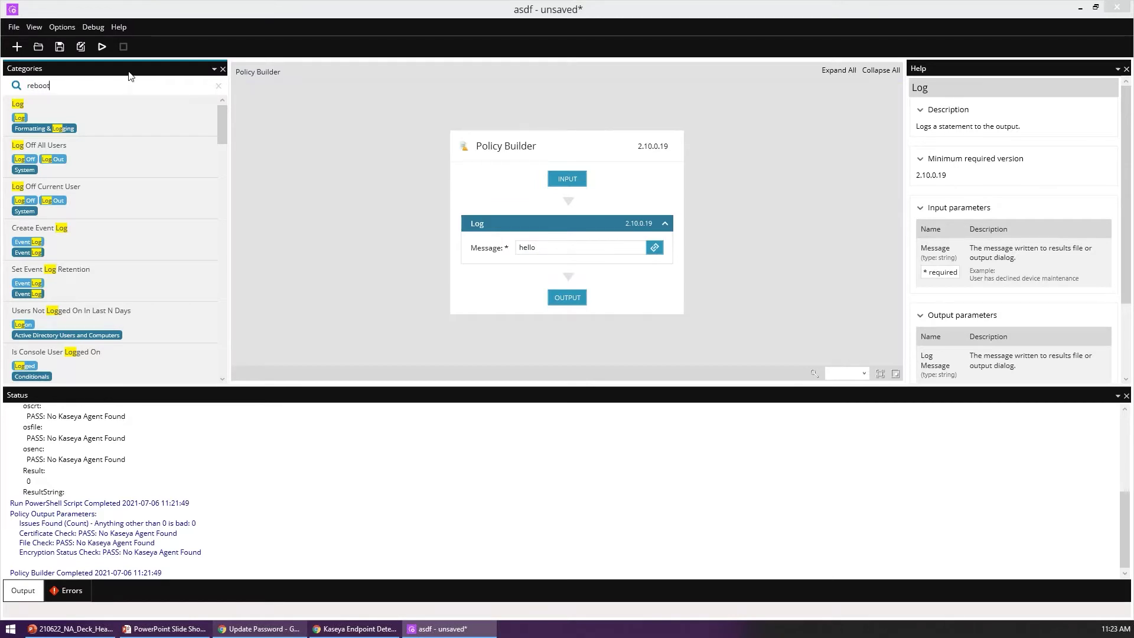
left_click_drag(79, 129, 131, 113)
scroll(104, 303, "down", 1)
scroll(104, 304, "up", 1)
double_click(89, 86)
type("restart")
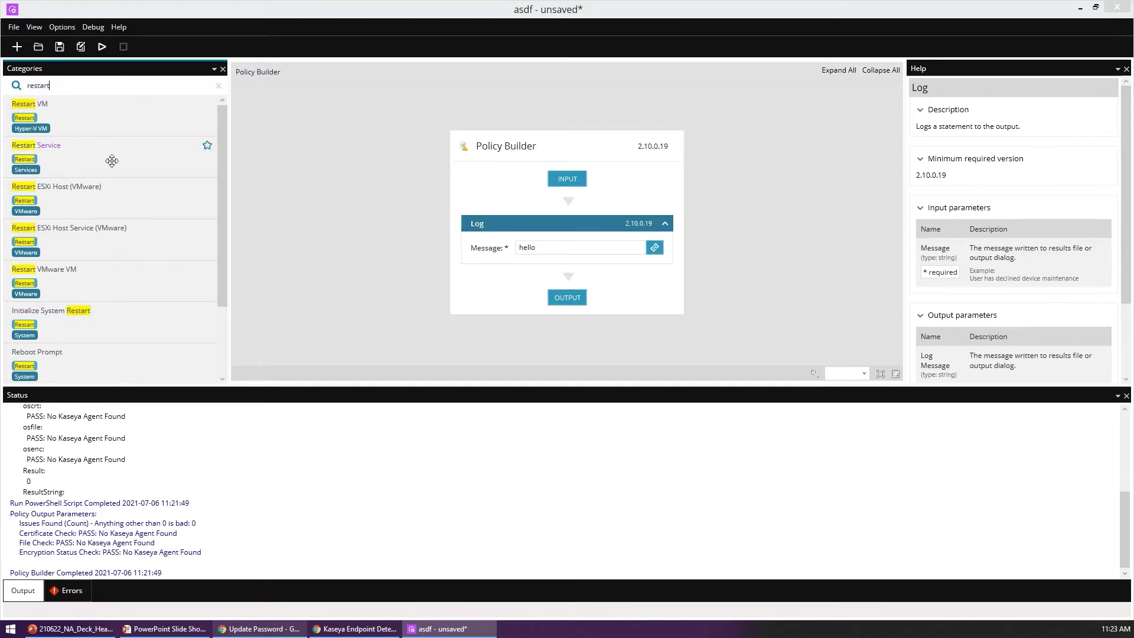
scroll(119, 202, "down", 2)
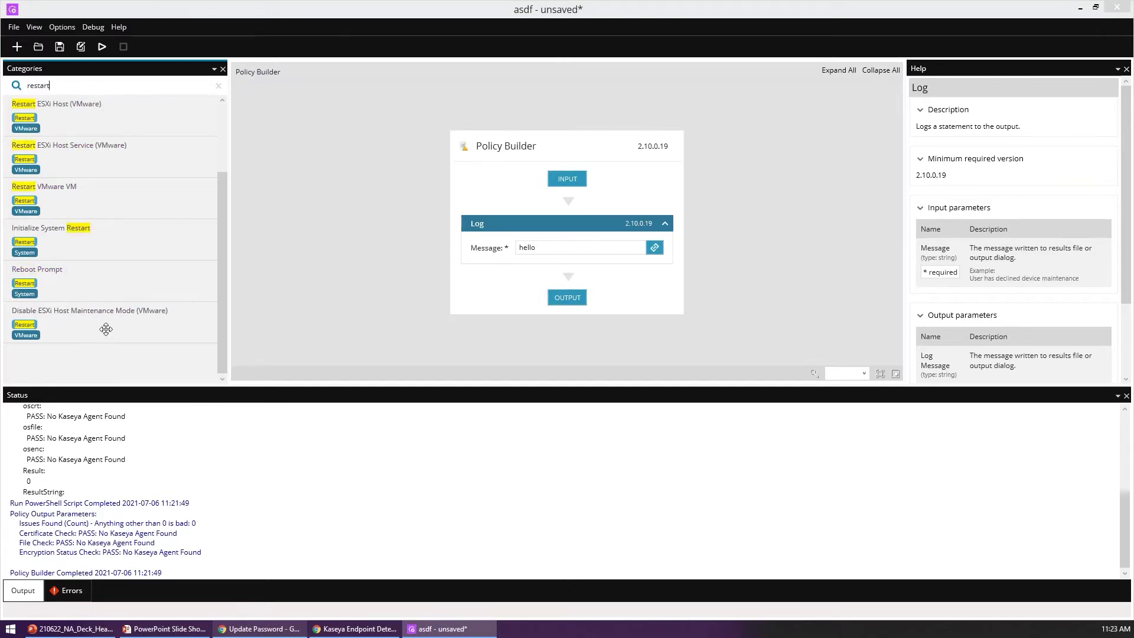
scroll(119, 195, "up", 2)
scroll(118, 195, "down", 2)
left_click_drag(103, 236, 546, 292)
Step: Add a second Log step after the restart with the message 'after reboot'
left_click(112, 84)
type("log")
left_click_drag(88, 120, 544, 356)
left_click(544, 355)
type("after reboot")
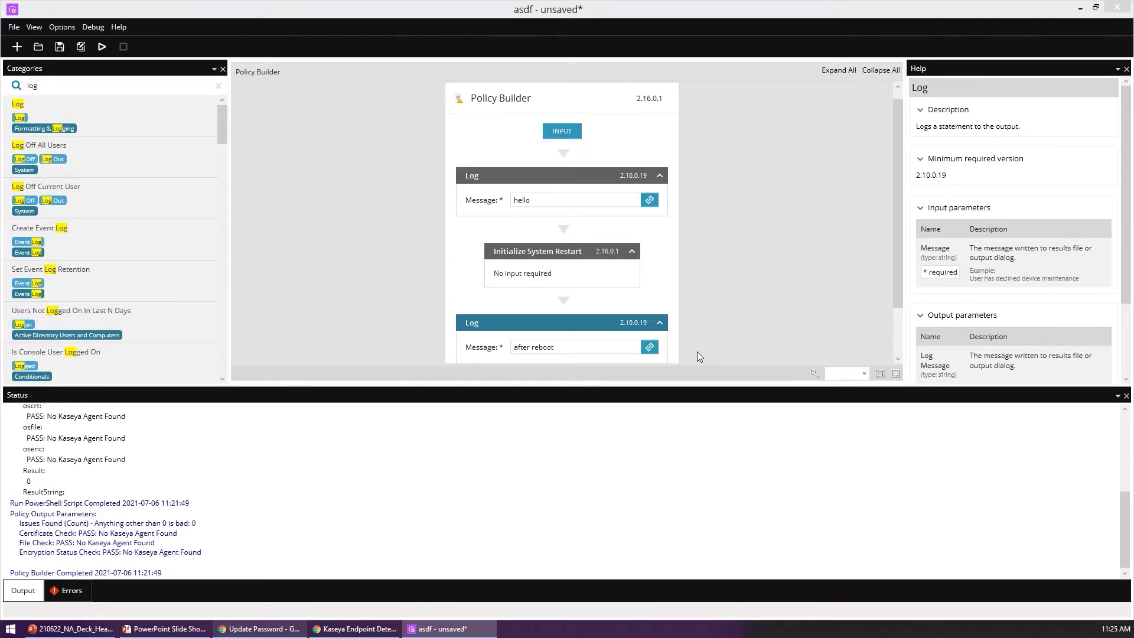
Step: Delete the hello Log, Initialize System Restart and after reboot Log steps, then clear the 'log' search
left_click(474, 199)
key("Delete")
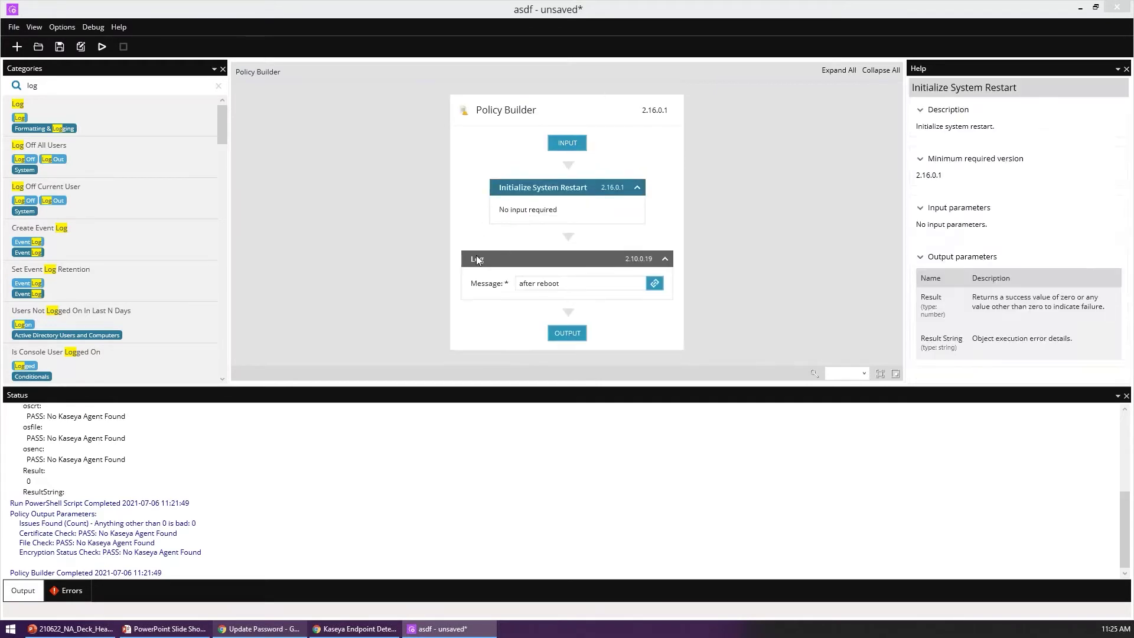
key("Delete")
left_click(479, 255)
key("Delete")
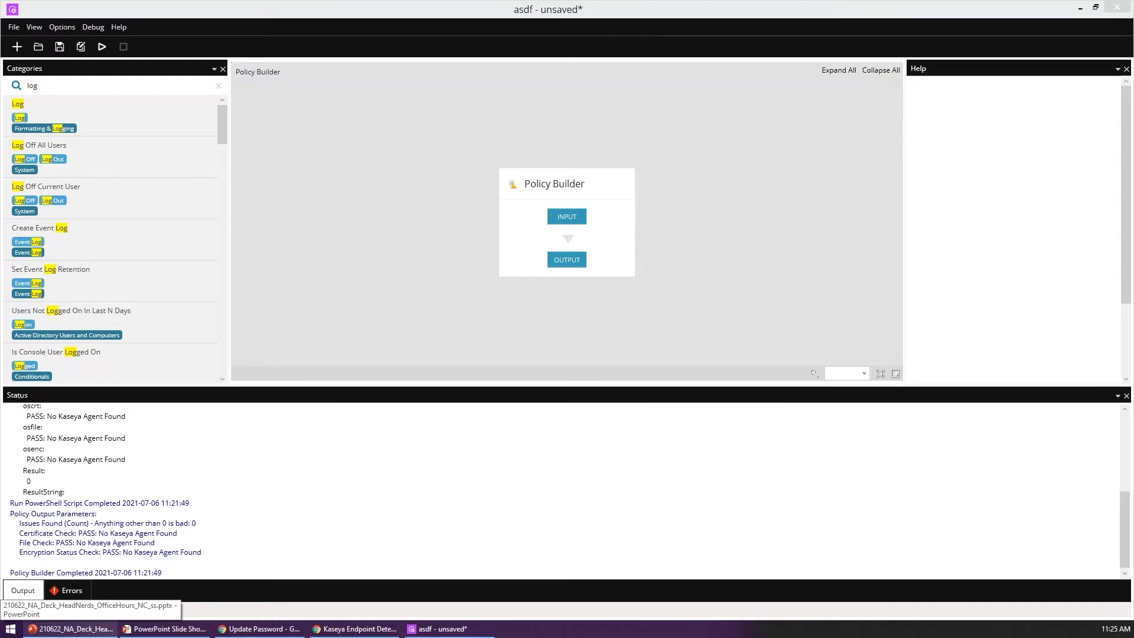
left_click(220, 85)
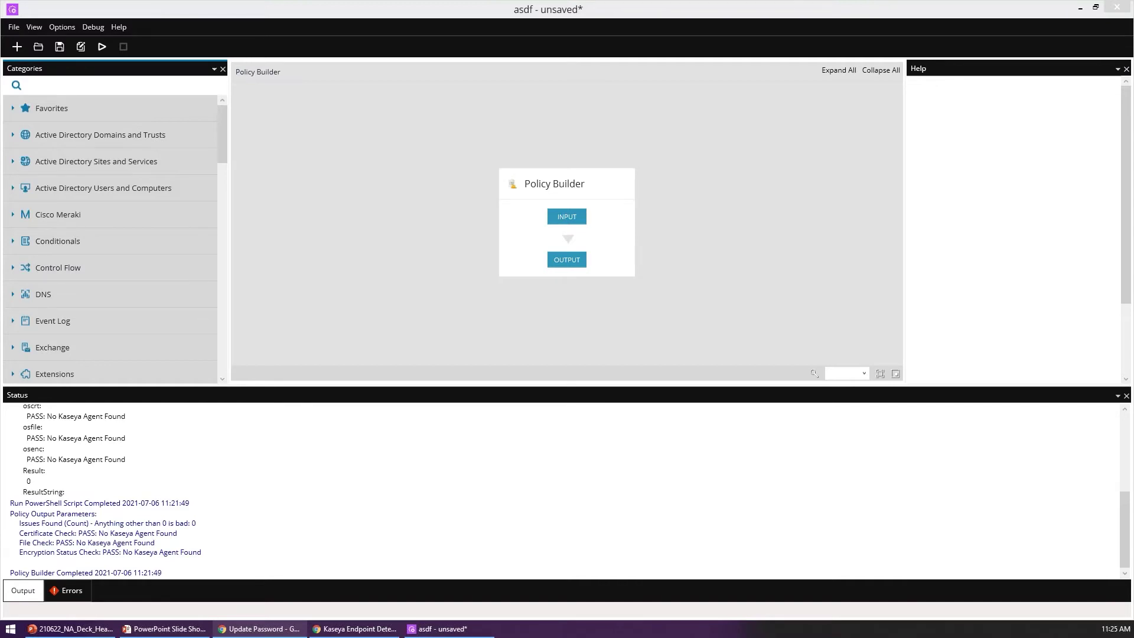
Step: Expand the VMware category in the Categories list and browse its actions
scroll(152, 168, "down", 10)
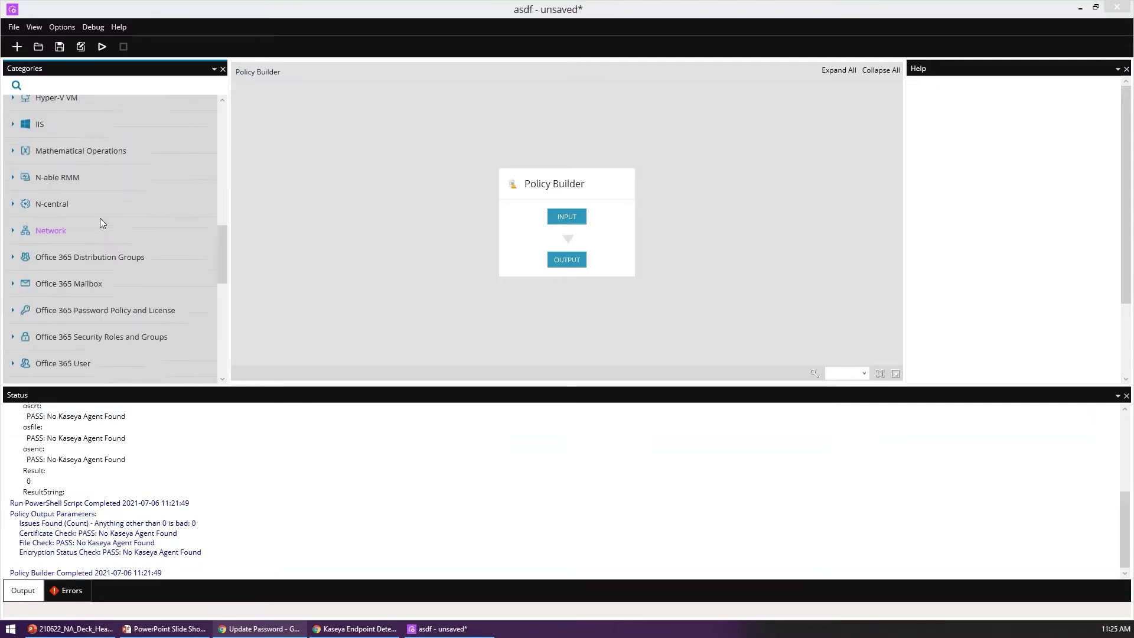
scroll(92, 275, "down", 3)
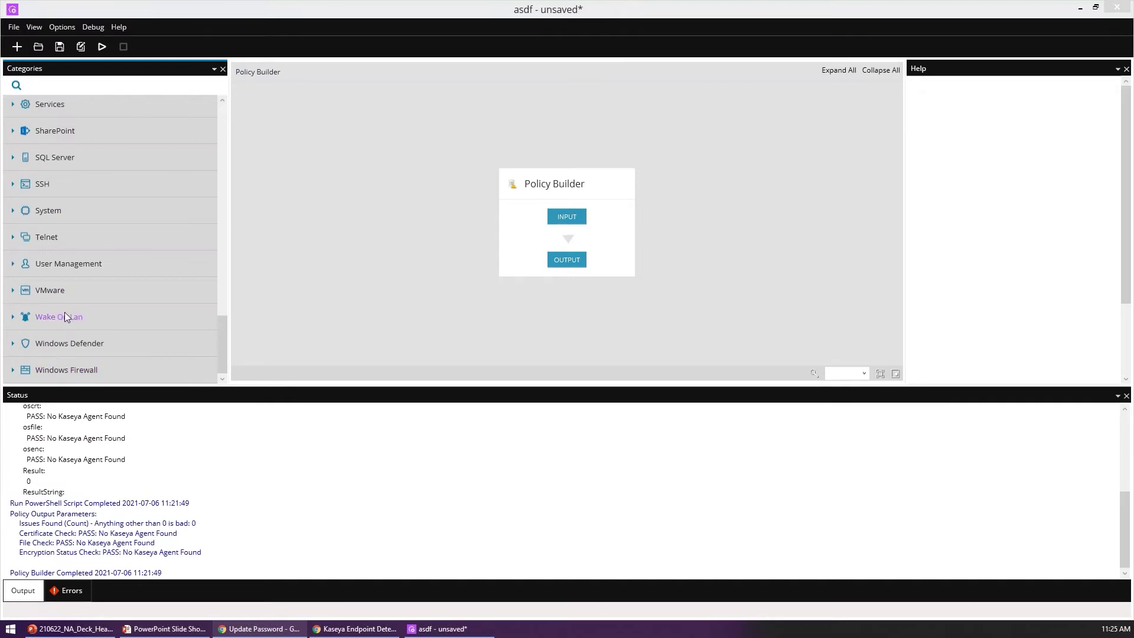
left_click(68, 288)
scroll(106, 295, "down", 10)
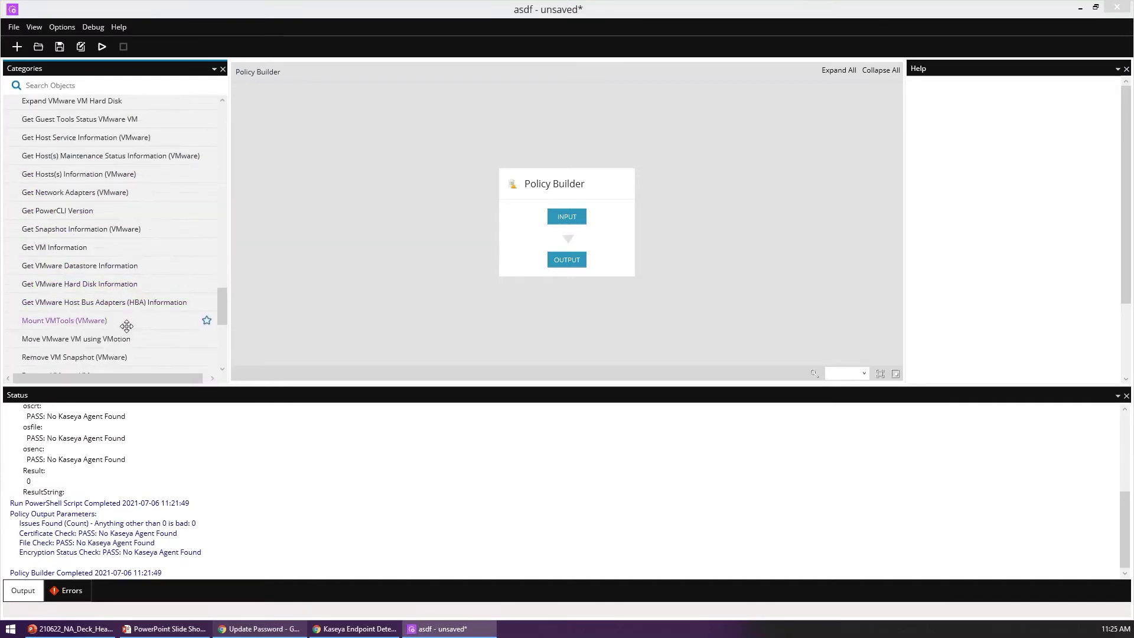
scroll(126, 326, "down", 5)
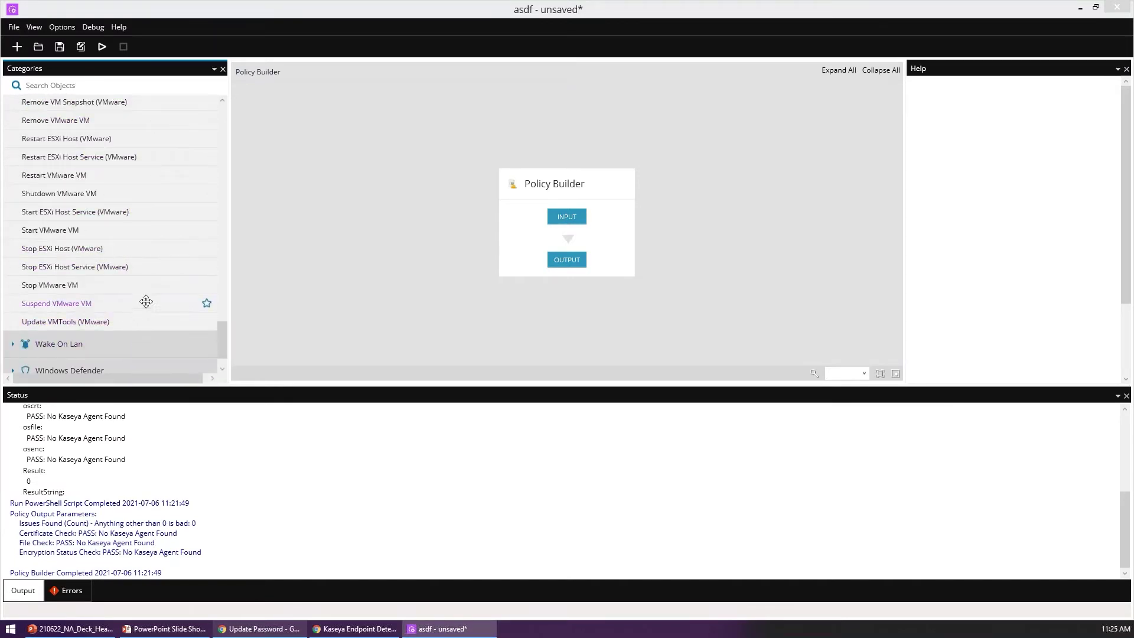
scroll(142, 308, "up", 5)
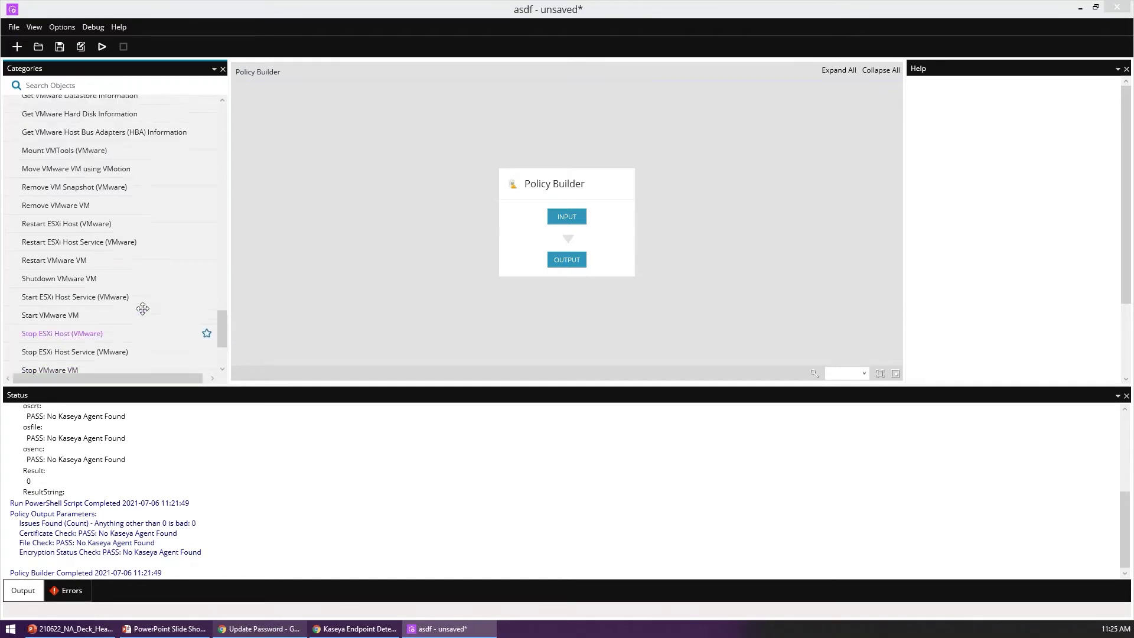
scroll(143, 308, "up", 3)
scroll(142, 307, "up", 2)
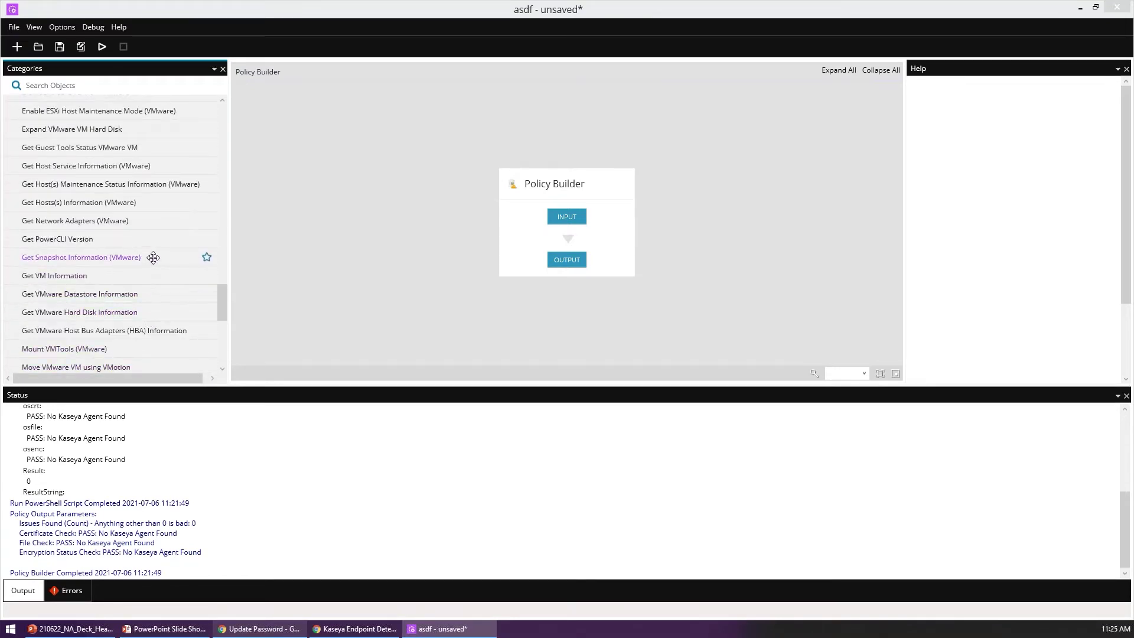
scroll(155, 239, "up", 4)
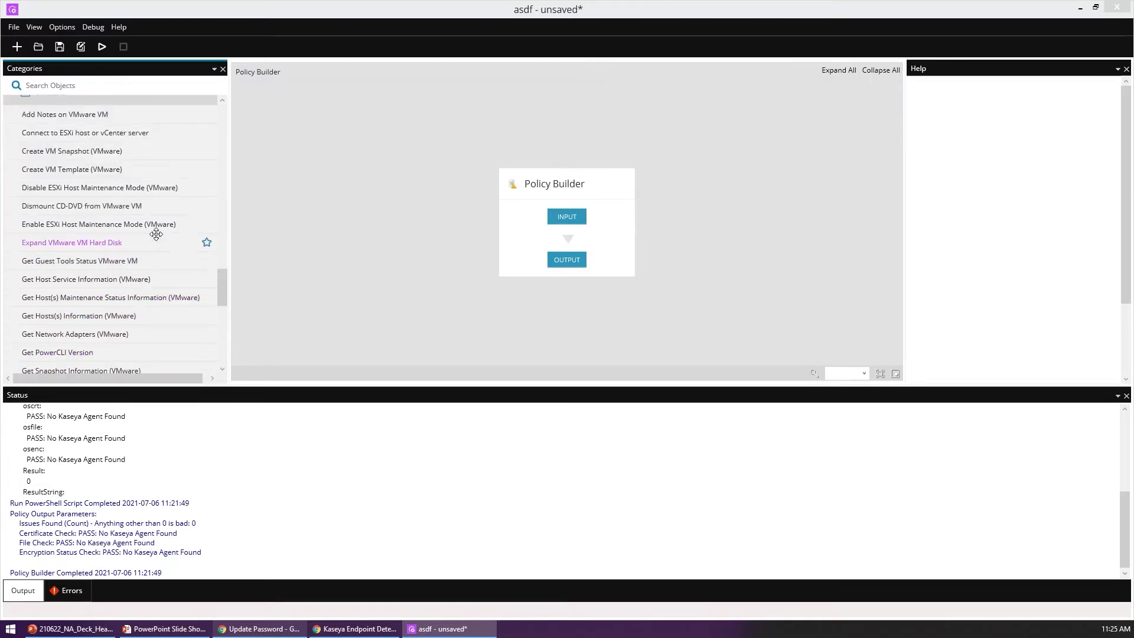
scroll(156, 235, "up", 2)
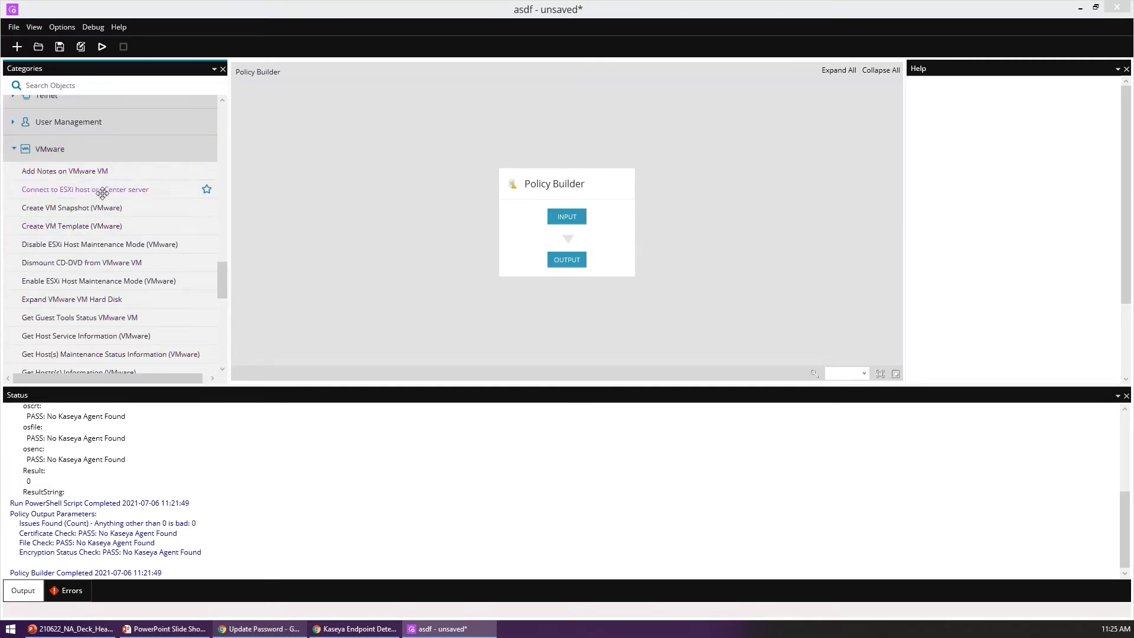
Step: Expand the SSH category and place Open Session between INPUT and OUTPUT
mouse_move(60, 189)
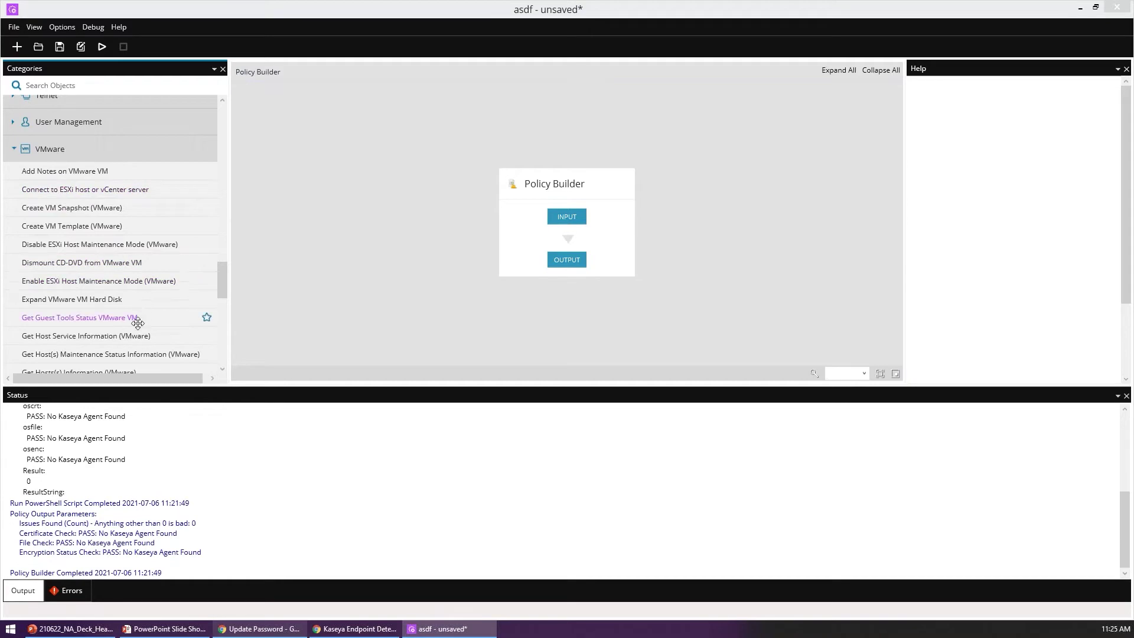
scroll(137, 316, "down", 5)
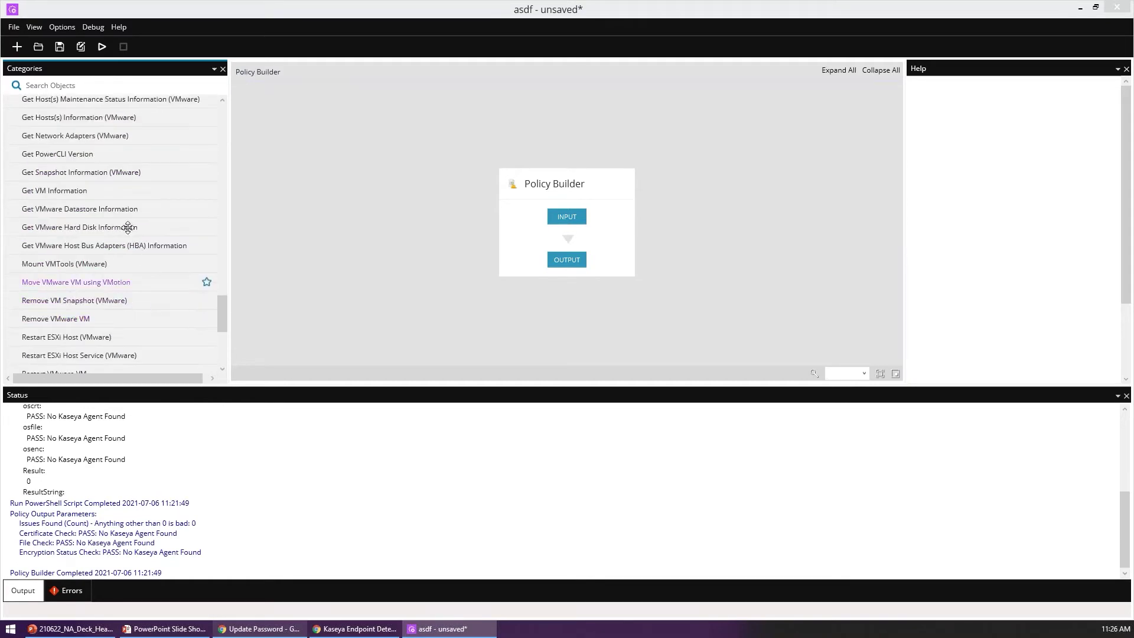
scroll(133, 269, "up", 6)
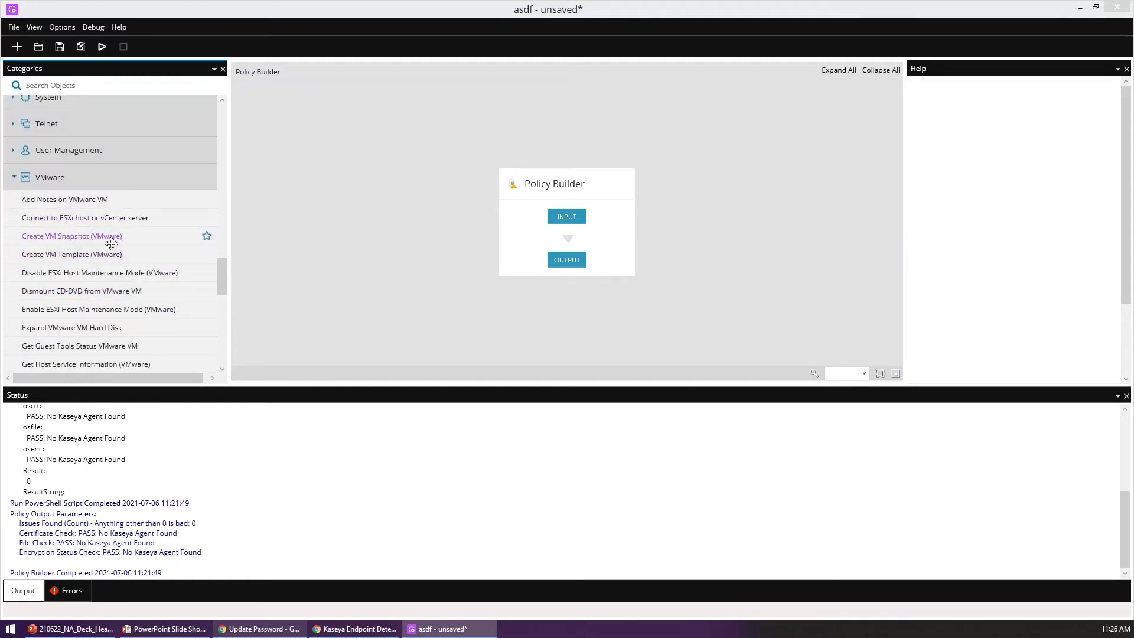
scroll(105, 183, "up", 4)
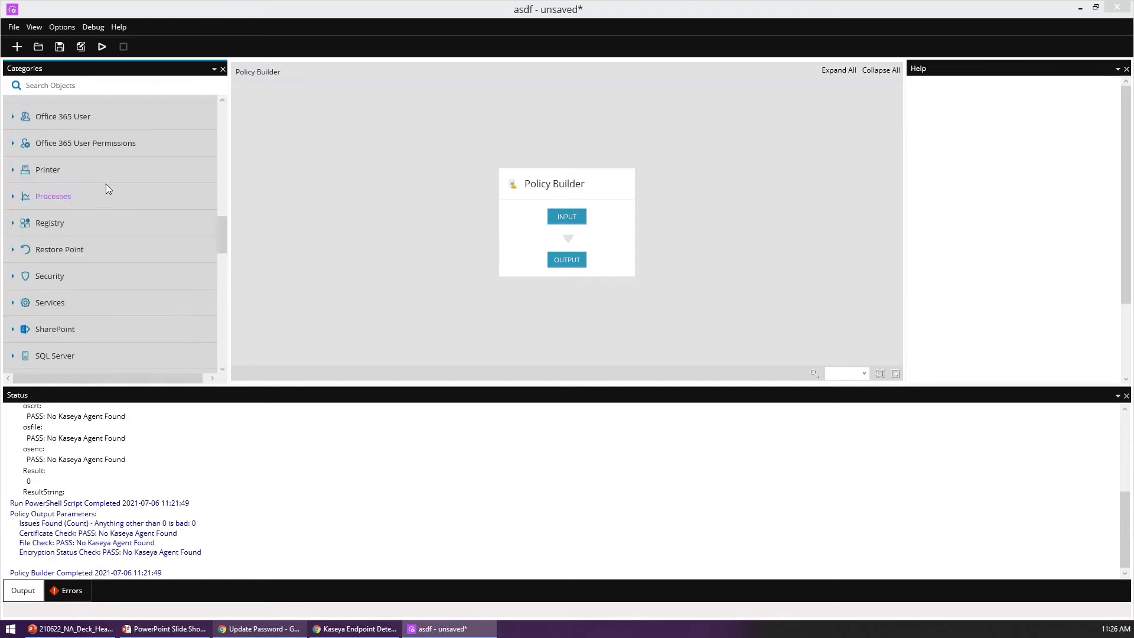
scroll(48, 225, "down", 2)
left_click(41, 243)
scroll(104, 274, "down", 2)
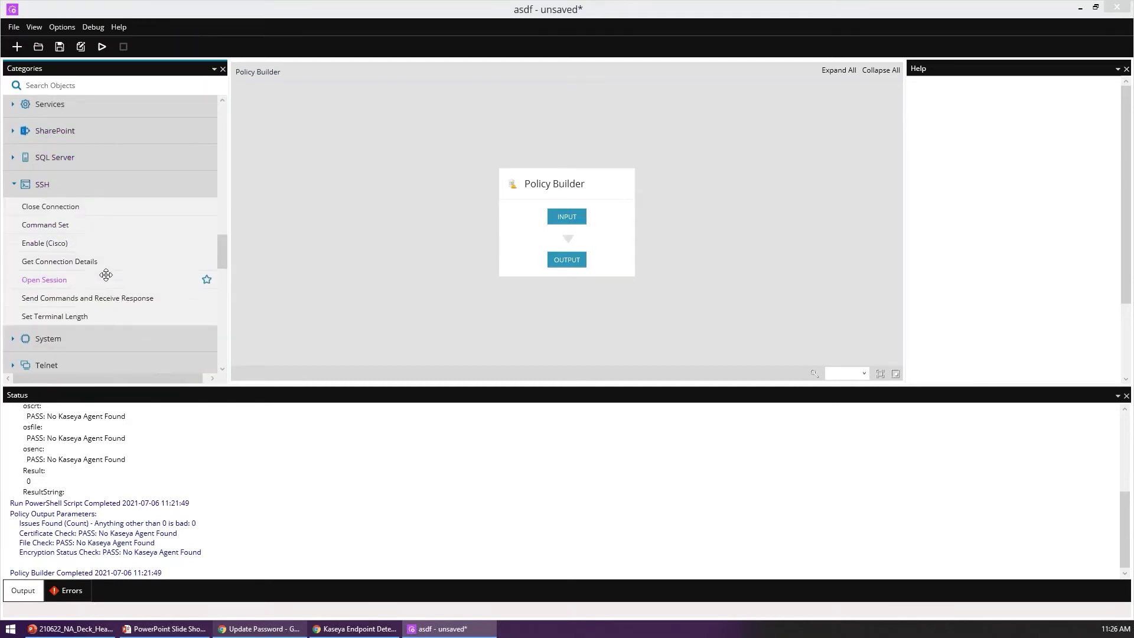
left_click_drag(66, 281, 553, 252)
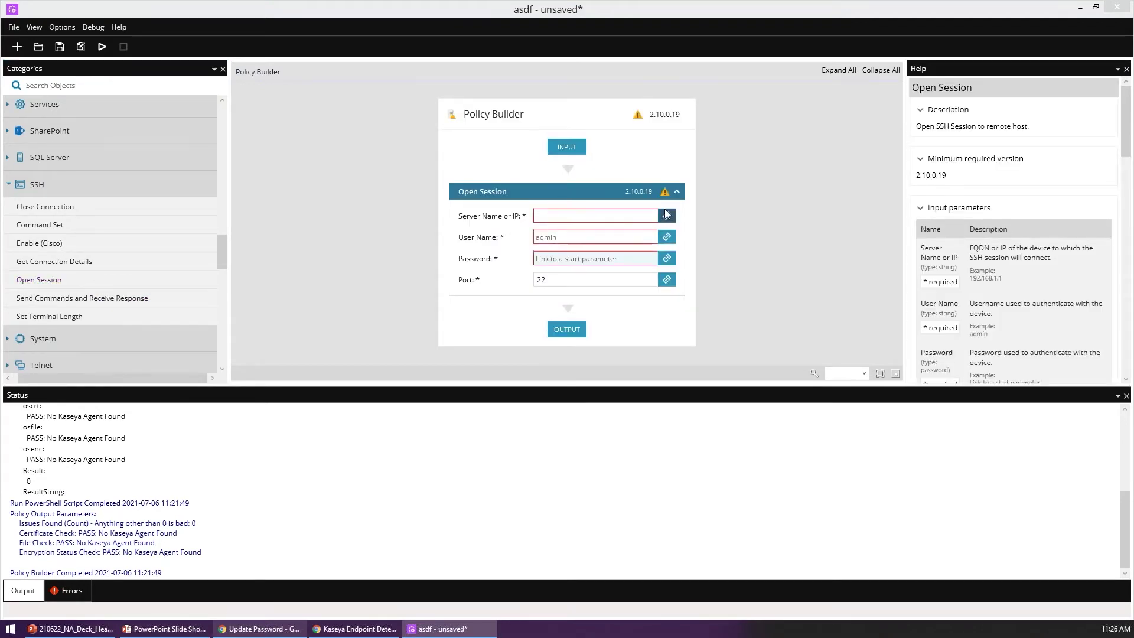
Step: Add input parameter inip, display name 'ip address', value 192.186.0.143
left_click(572, 149)
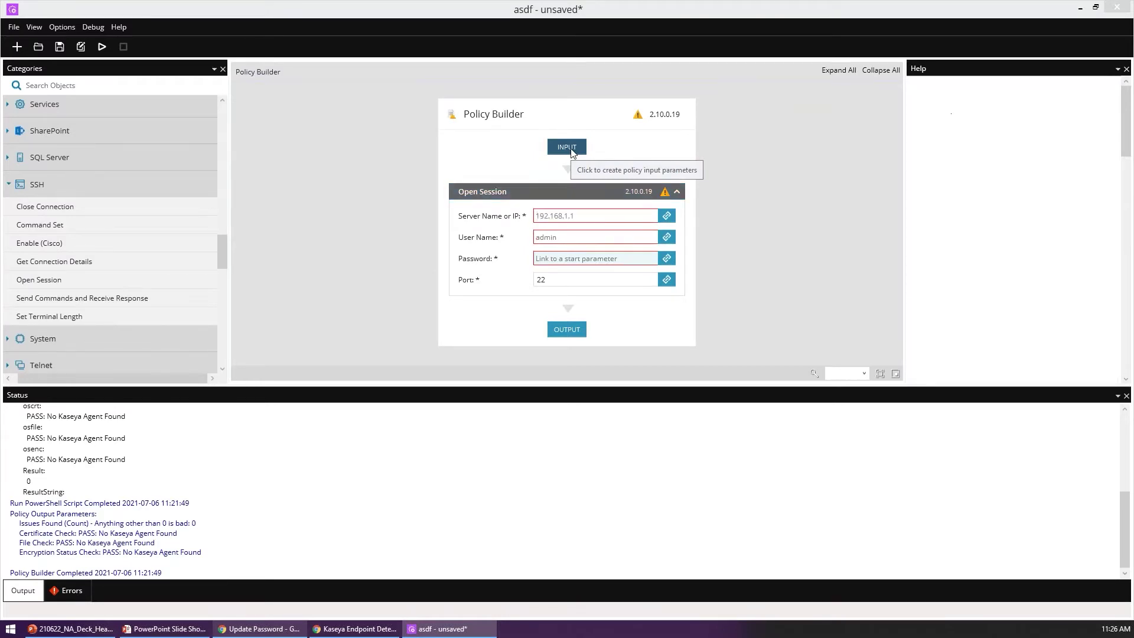
left_click(590, 371)
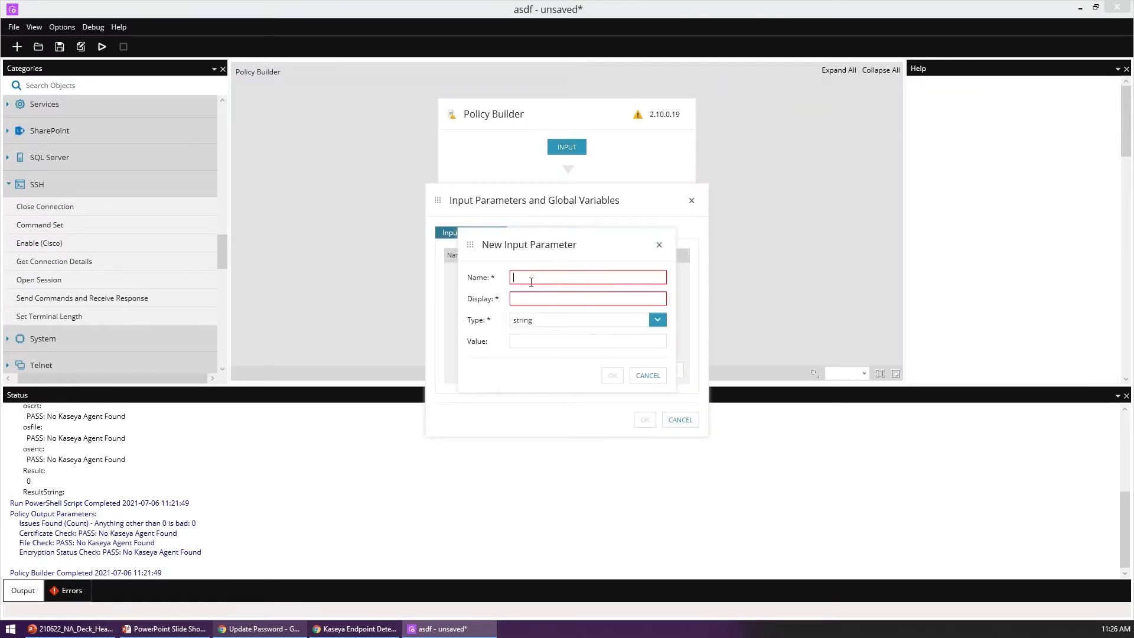
type("inipip address")
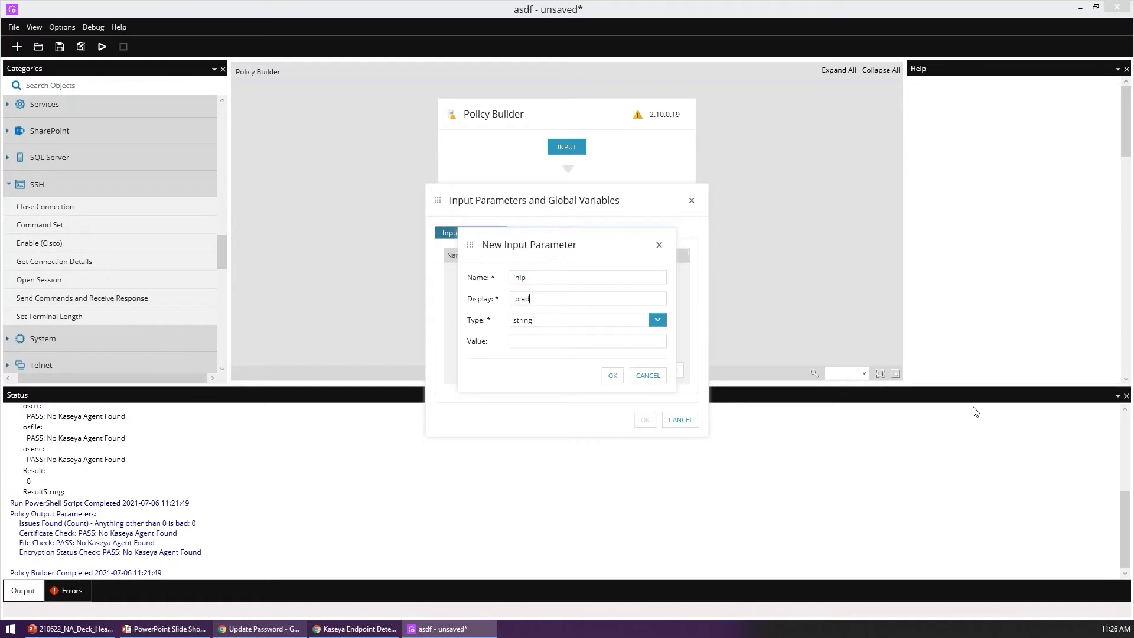
key("Tab")
key("Tab")
type("192.186.0.143.")
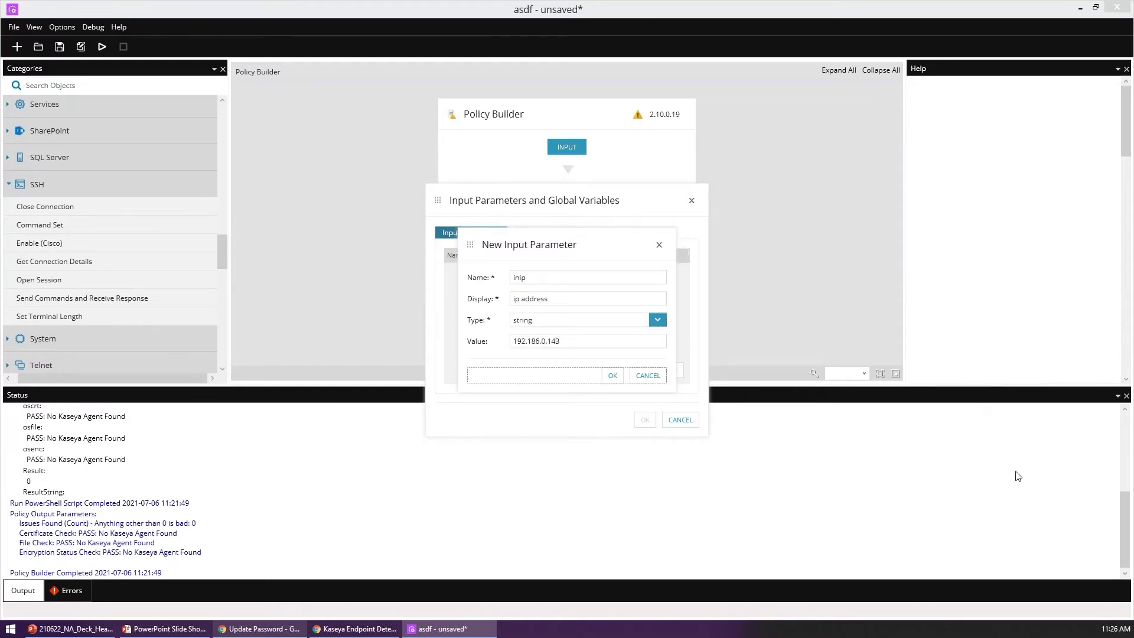
left_click(612, 375)
Step: Add input parameter inuser, display name 'user name', value root
left_click(591, 371)
left_click(538, 278)
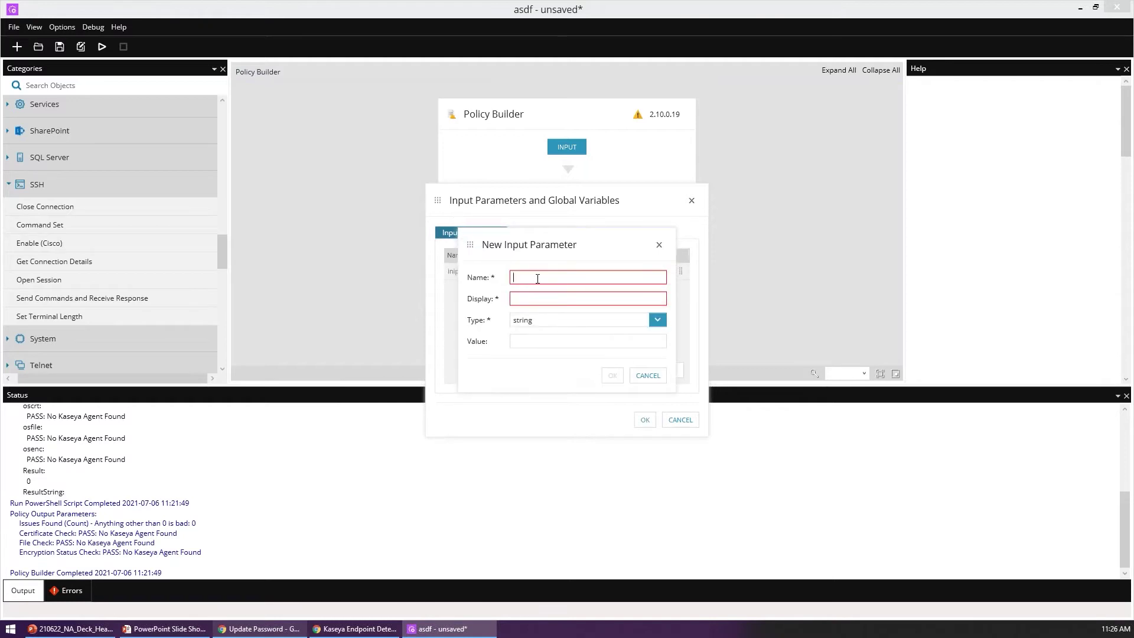
type("inuser")
key("Tab")
type("user name")
key("Tab")
type("r")
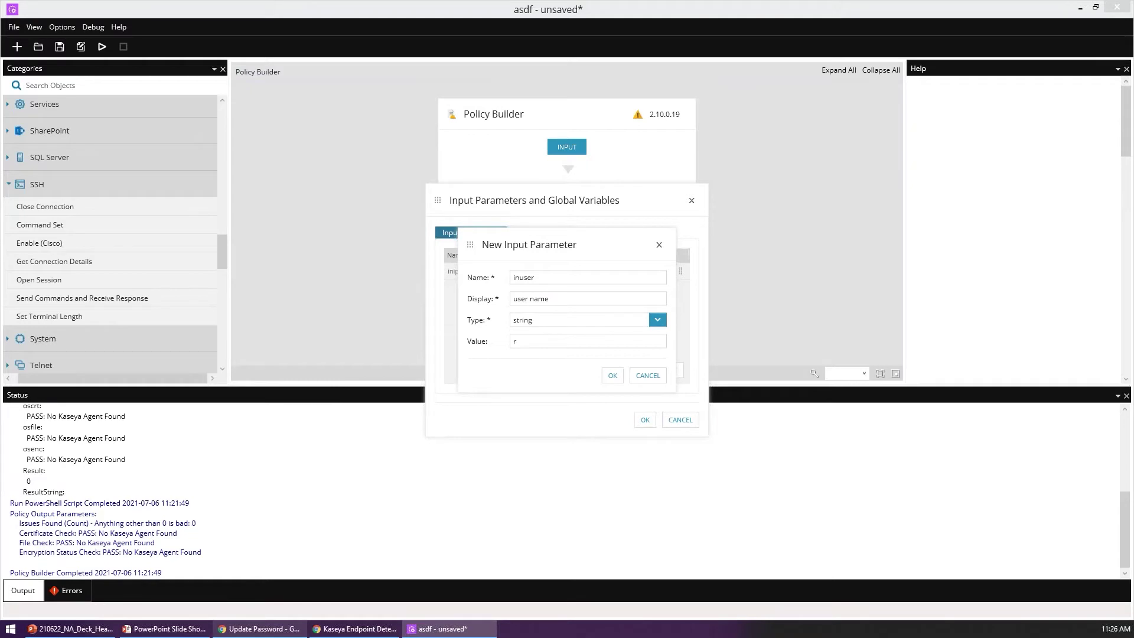
type("oot")
key("Return")
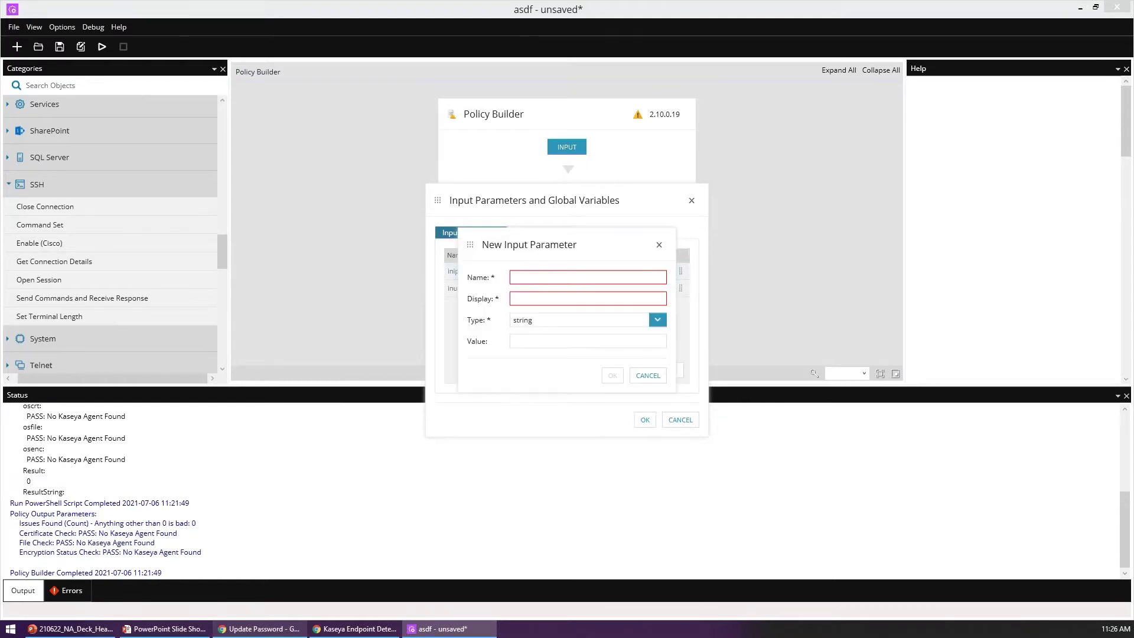
Step: Add input parameter inpwd, display name 'pwd', of password type
type("inpwd")
key("Tab")
type("pwd")
key("Tab")
key("Down")
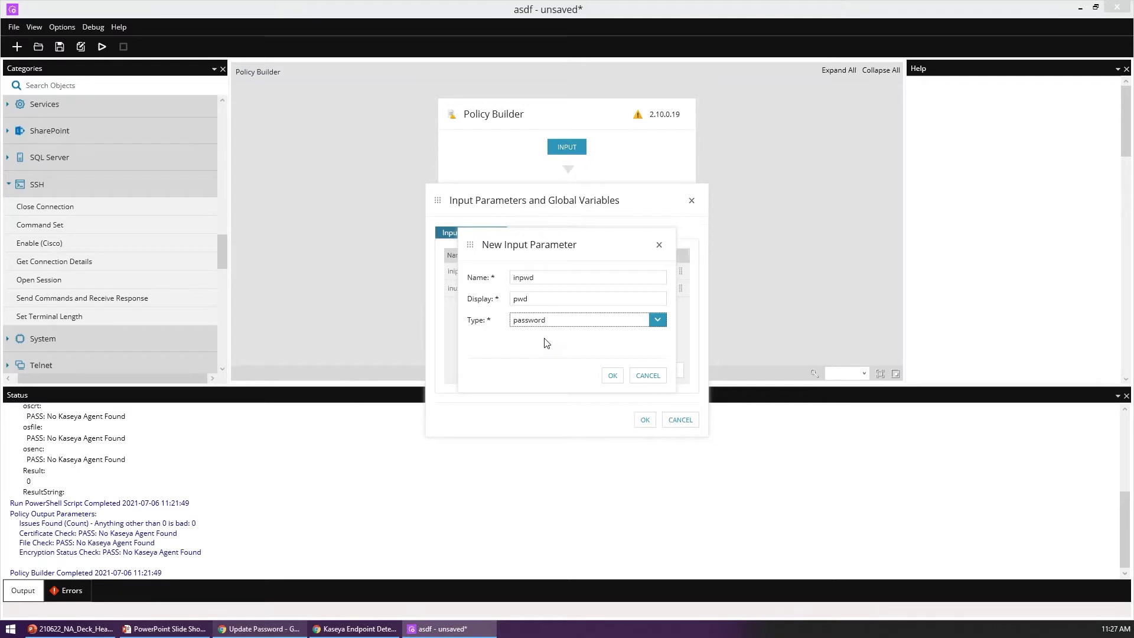
left_click(612, 376)
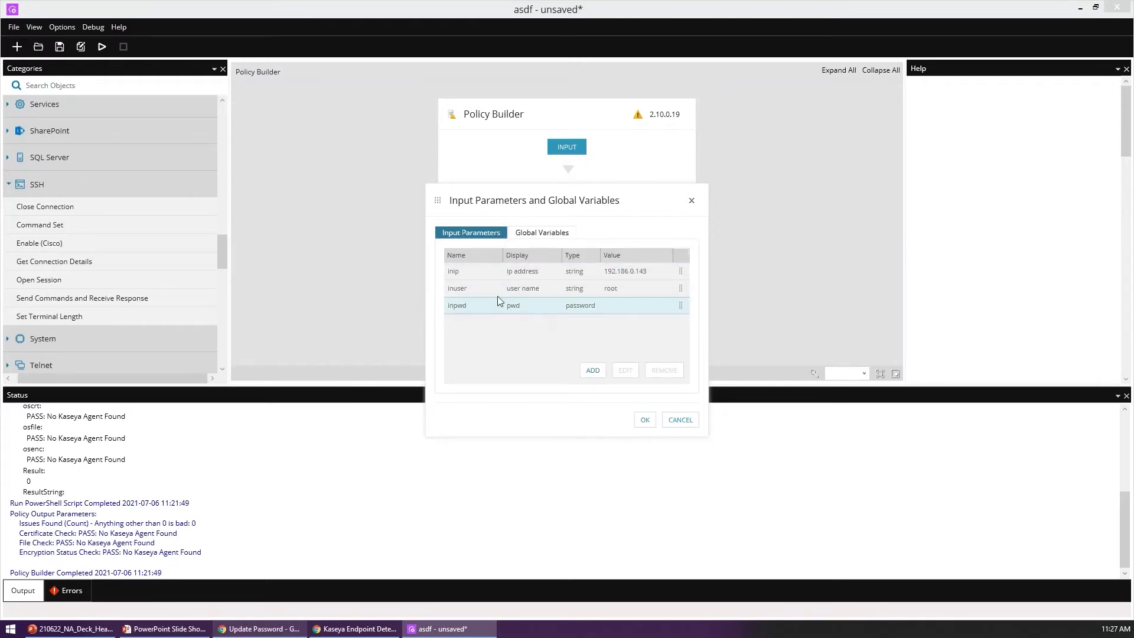
left_click(644, 420)
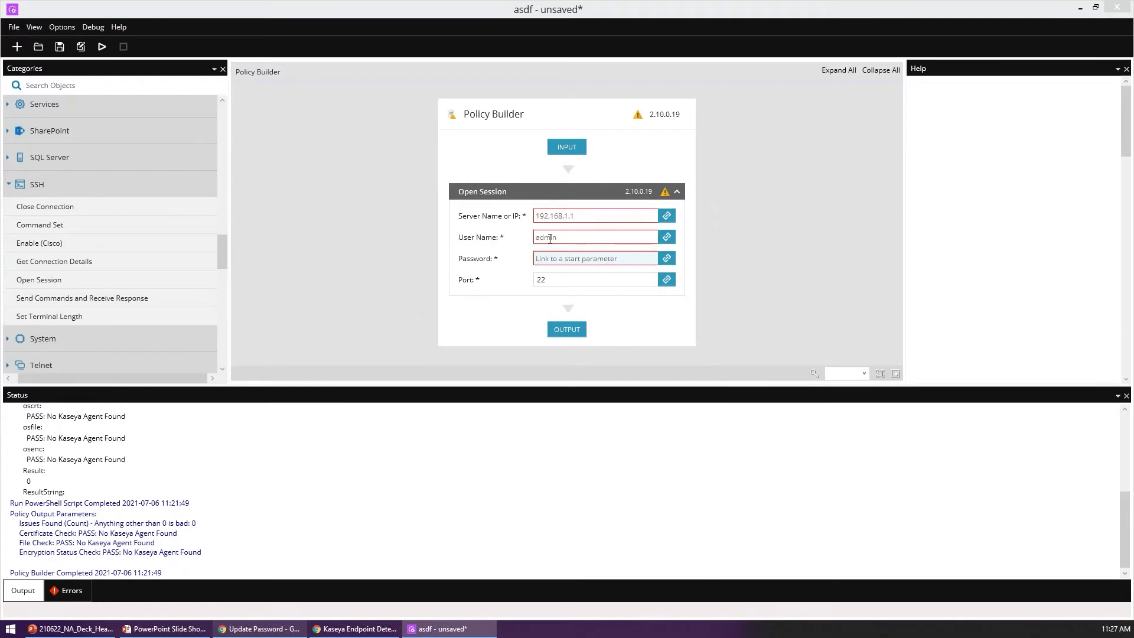
left_click(673, 216)
left_click(514, 226)
left_click(501, 334)
left_click(607, 448)
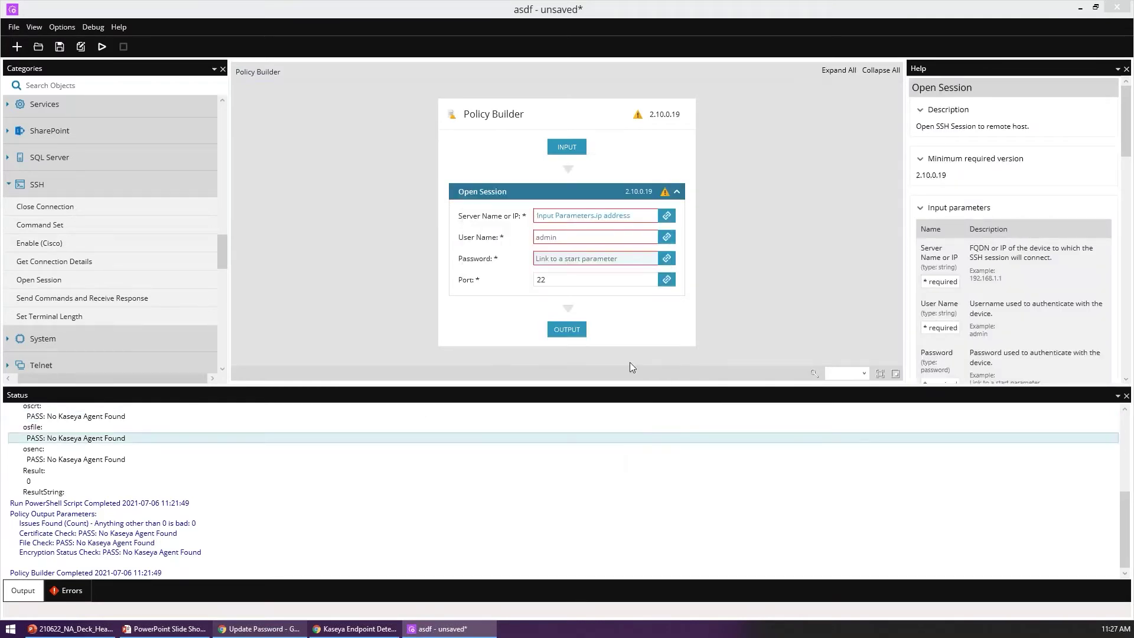
Step: Link Open Session's user name to the user name input parameter
left_click(666, 238)
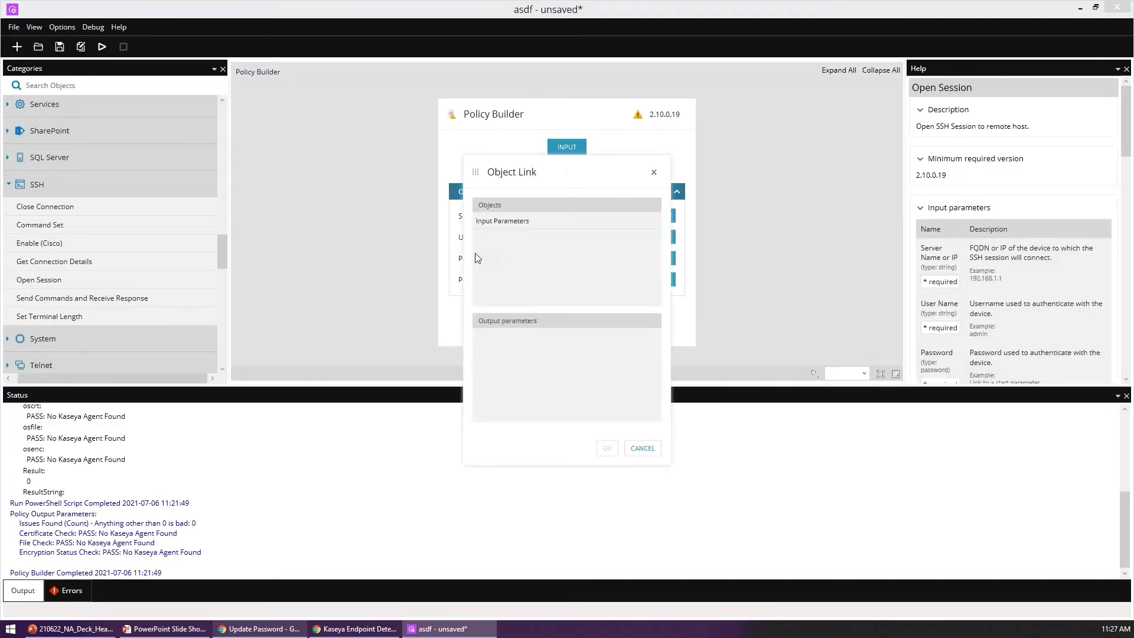
left_click(520, 221)
left_click(501, 356)
left_click(607, 448)
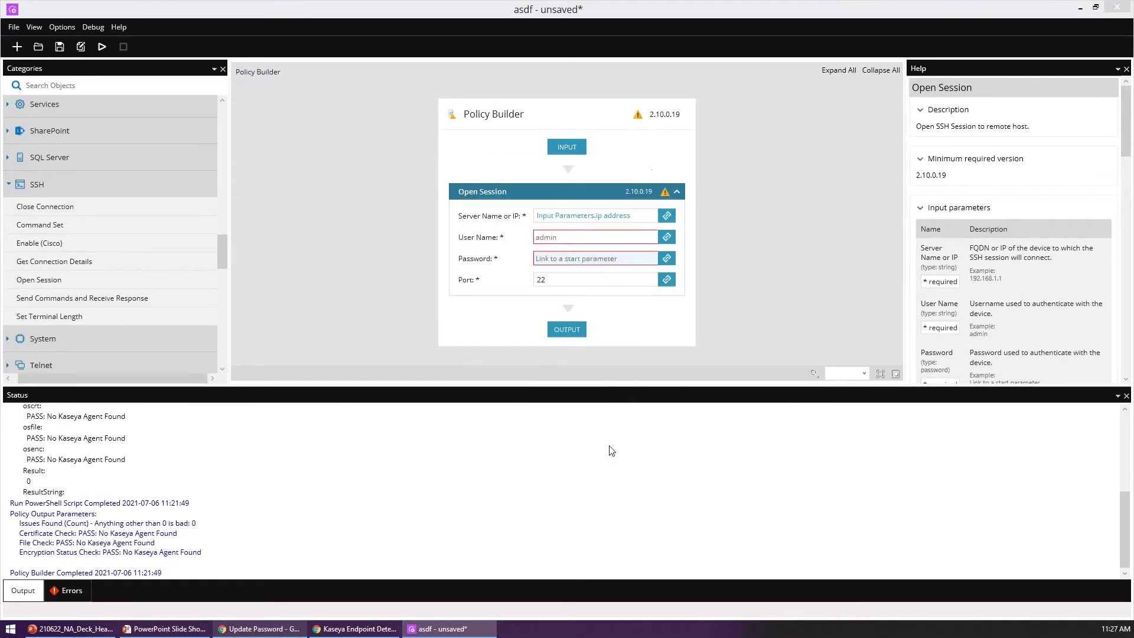
Step: Link Open Session's password to the pwd input parameter
left_click(666, 259)
left_click(544, 220)
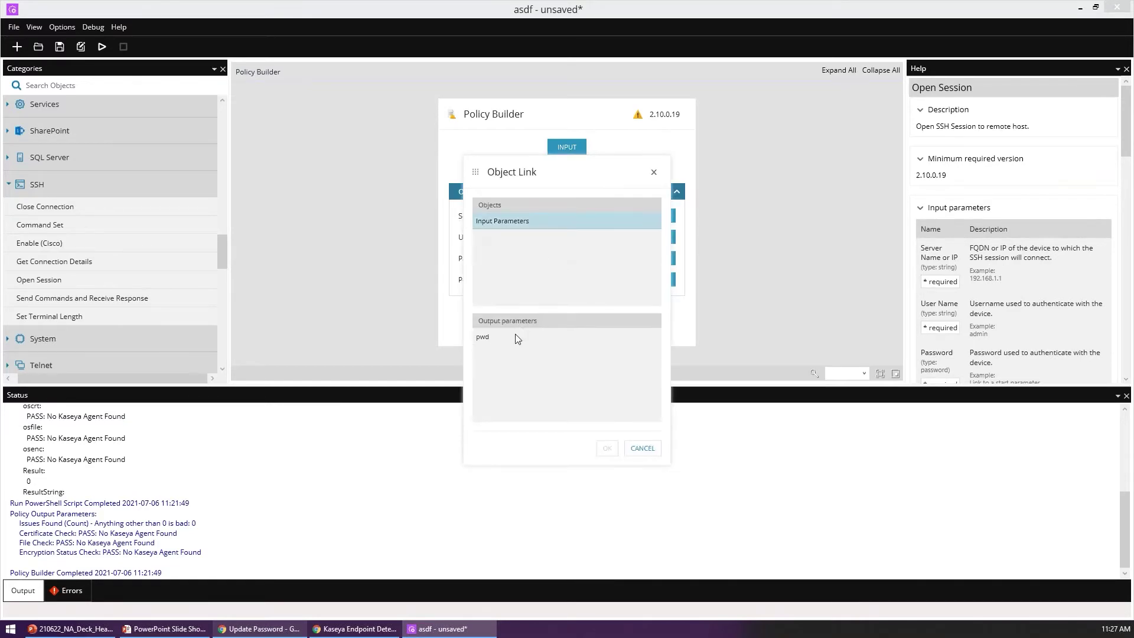
left_click(515, 336)
left_click(607, 448)
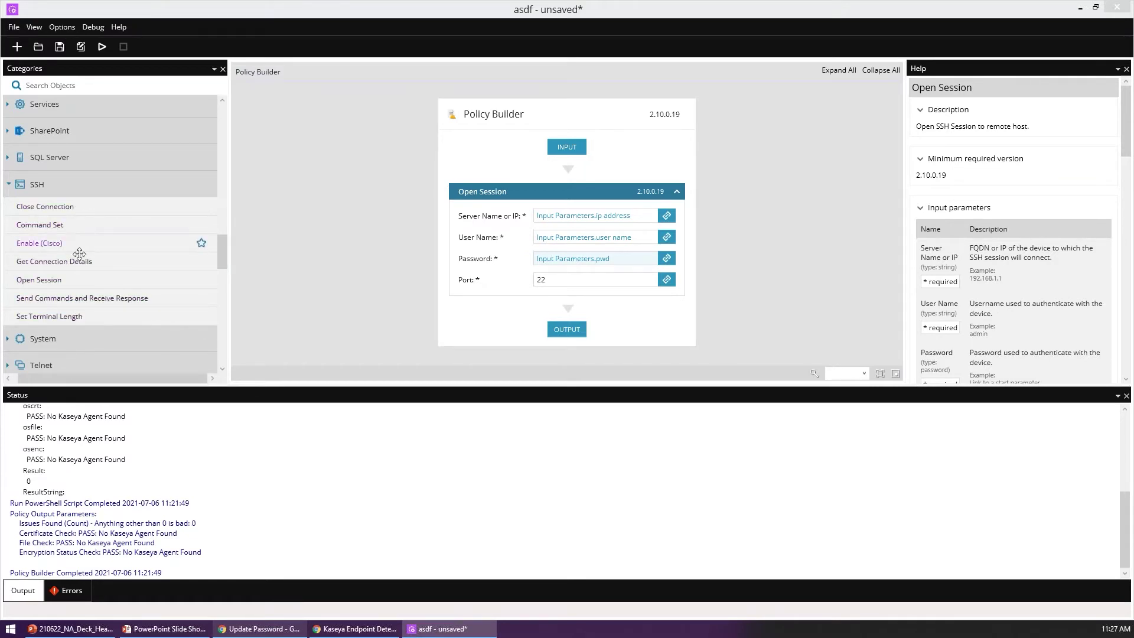
Step: Add Send Commands and Receive Response and Enable (Cisco) steps, linking Enable's SSH Session Id to Open Session
left_click_drag(78, 302, 566, 307)
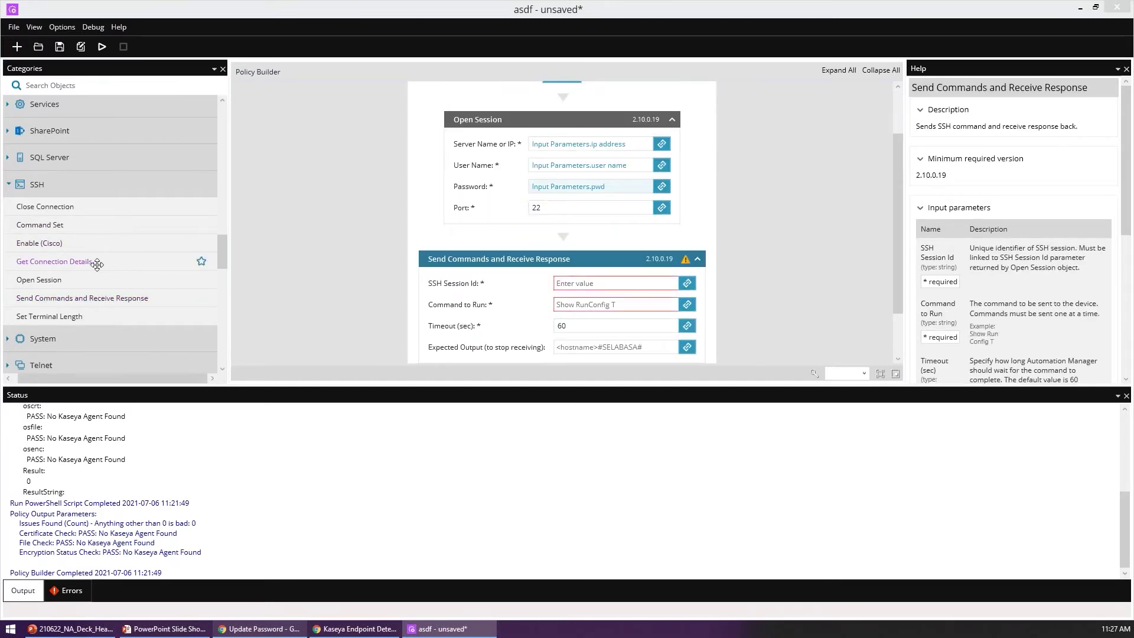
left_click_drag(65, 243, 576, 256)
left_click(587, 283)
left_click(674, 283)
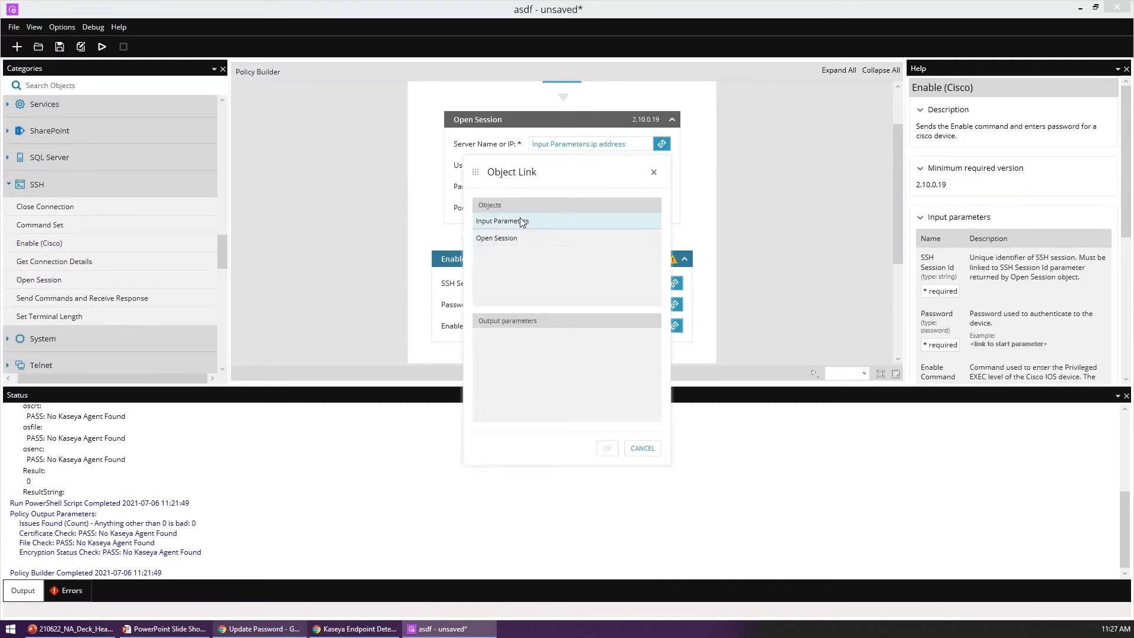
left_click(519, 238)
scroll(514, 360, "down", 5)
left_click(497, 394)
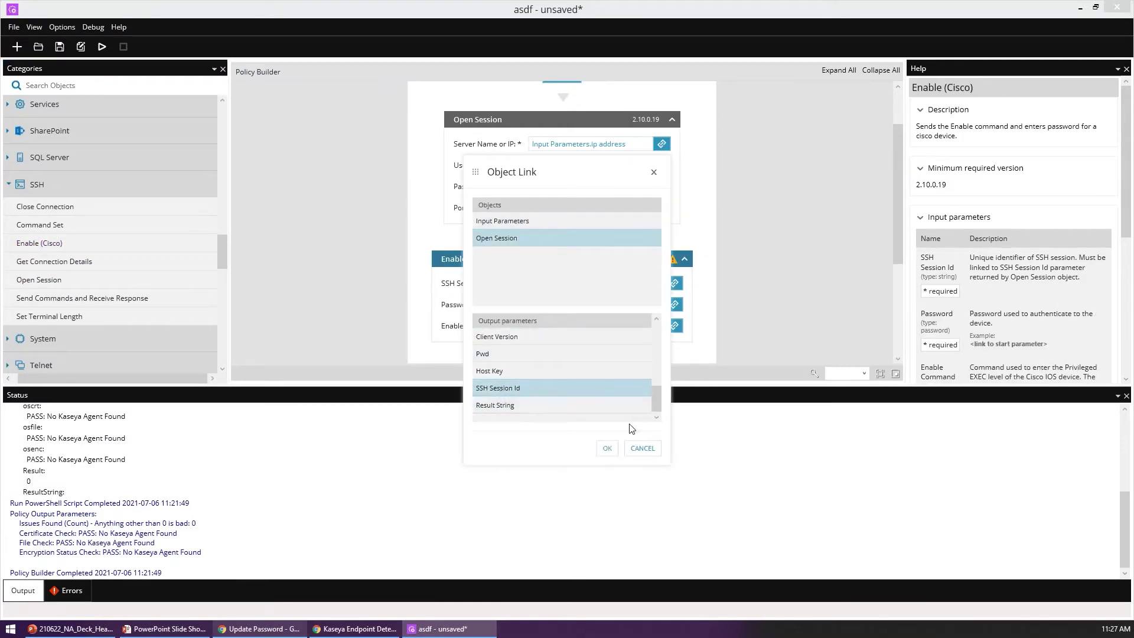
left_click(607, 448)
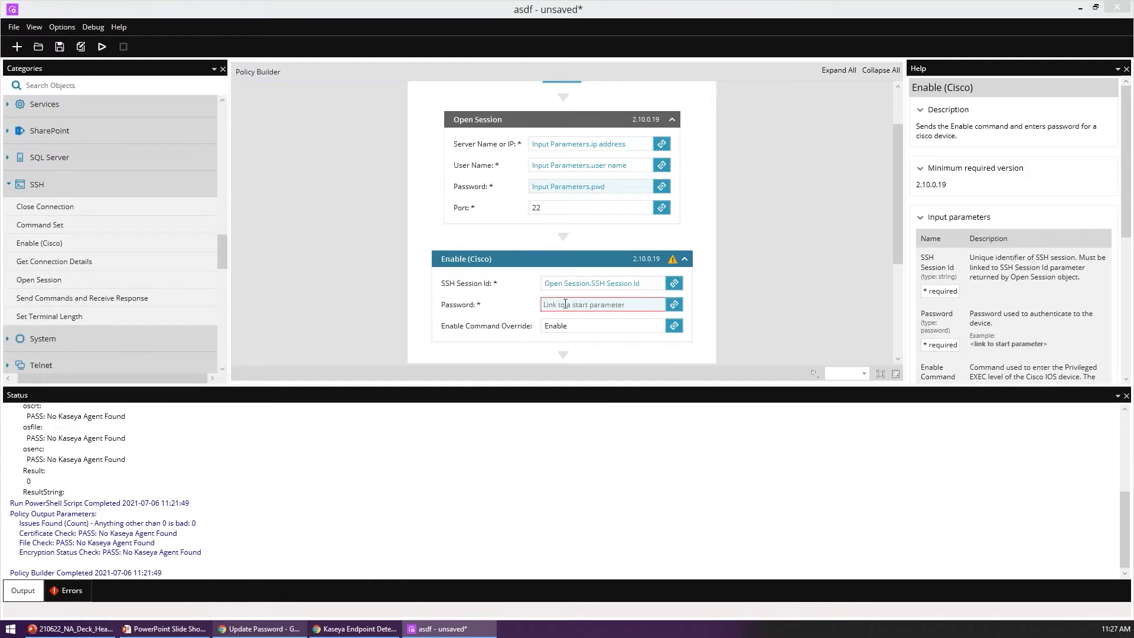
Step: Link the Enable step's Password to the pwd input and set its Enable Command Override to 'sudo su -'
left_click(674, 304)
left_click(503, 221)
left_click(502, 337)
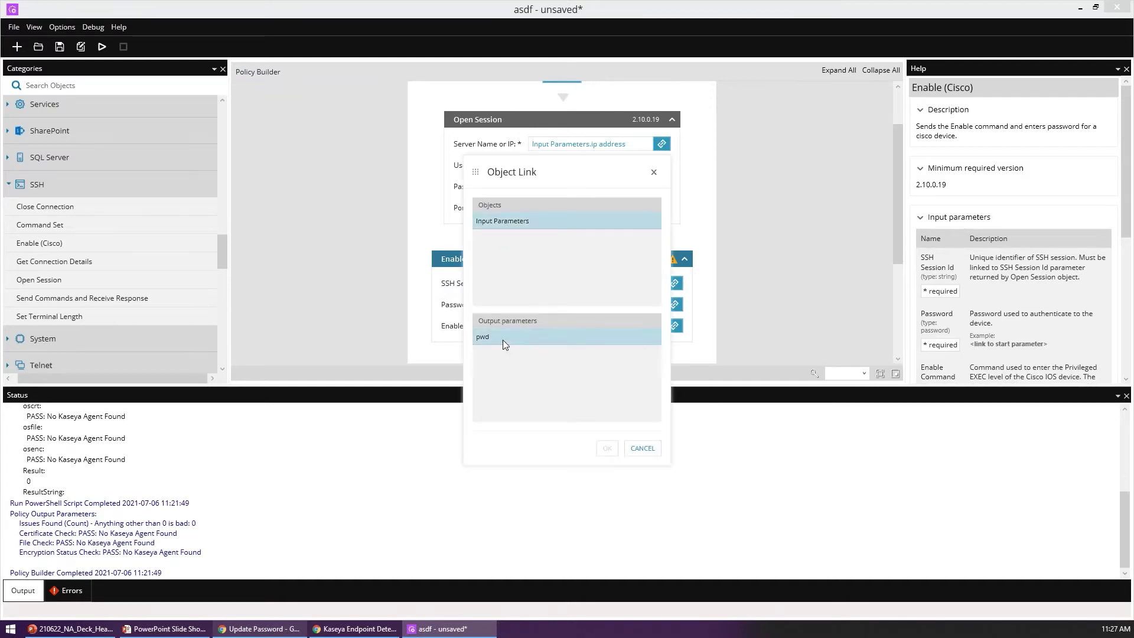
left_click(607, 448)
double_click(601, 326)
type("sudo su -")
scroll(399, 186, "down", 2)
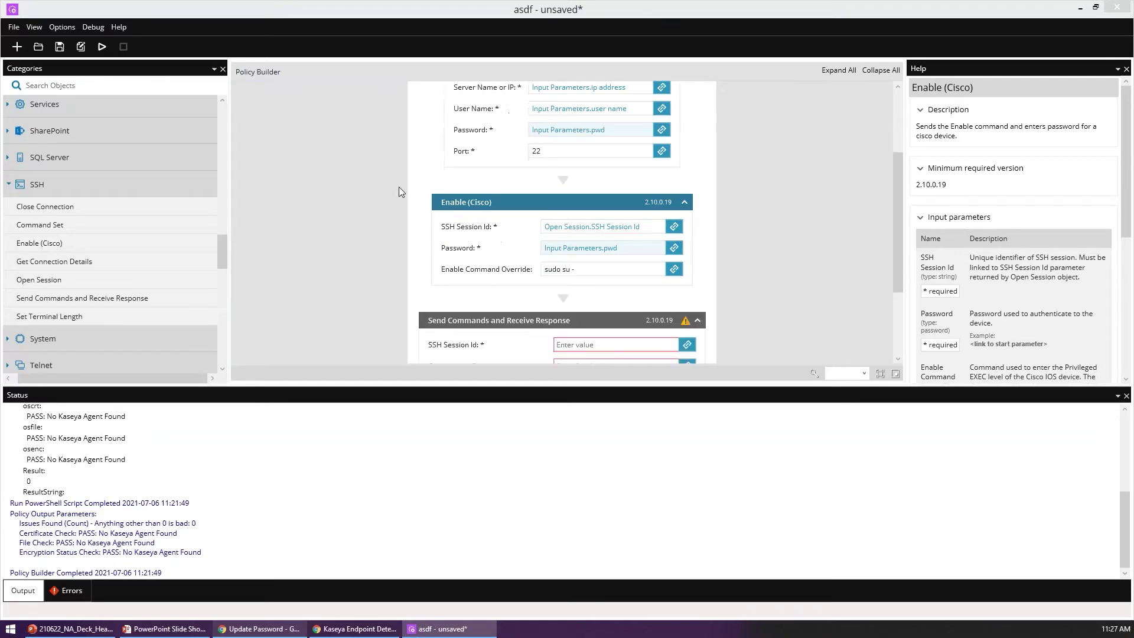
scroll(398, 187, "down", 1)
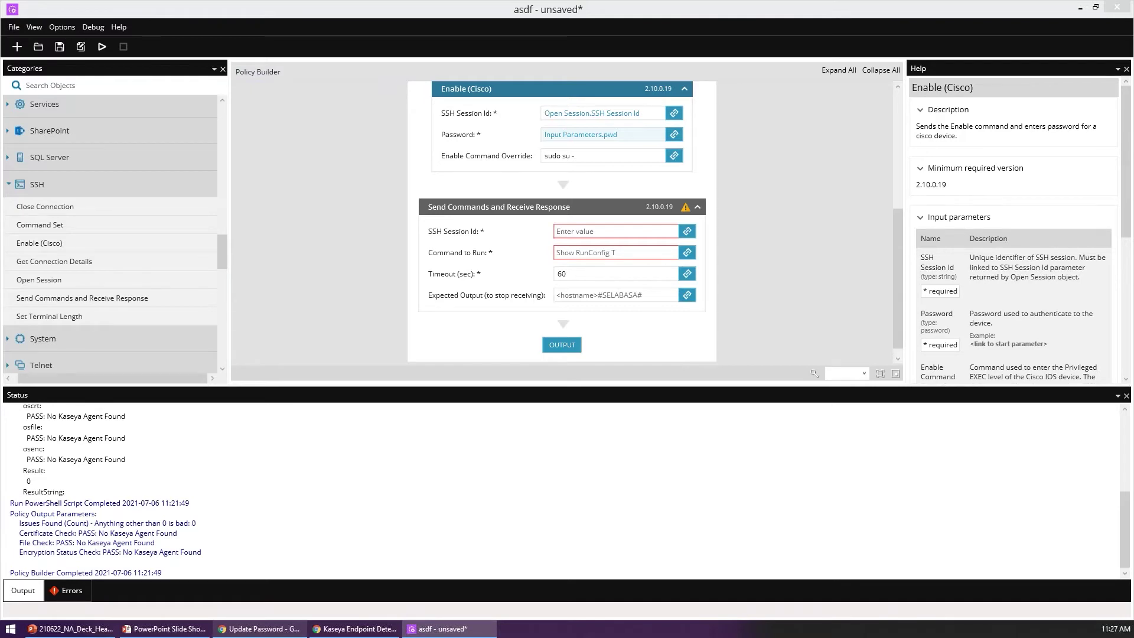
Step: Link the Send Commands and Receive Response step's SSH Session Id to Open Session's SSH Session Id output
left_click(629, 234)
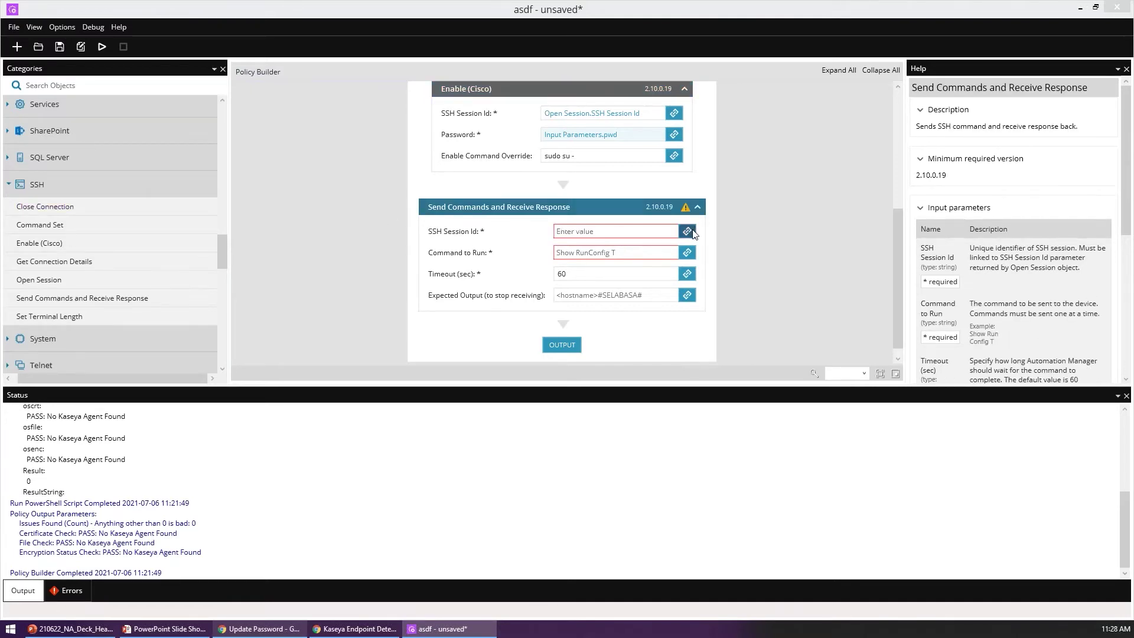
left_click(687, 231)
left_click(552, 237)
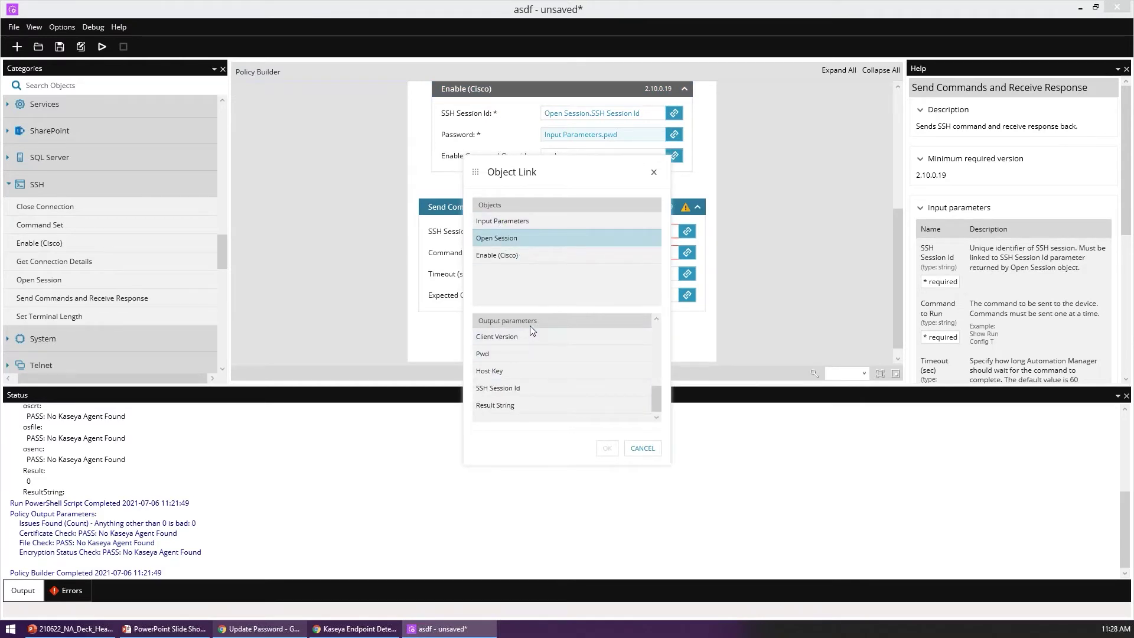
left_click(567, 388)
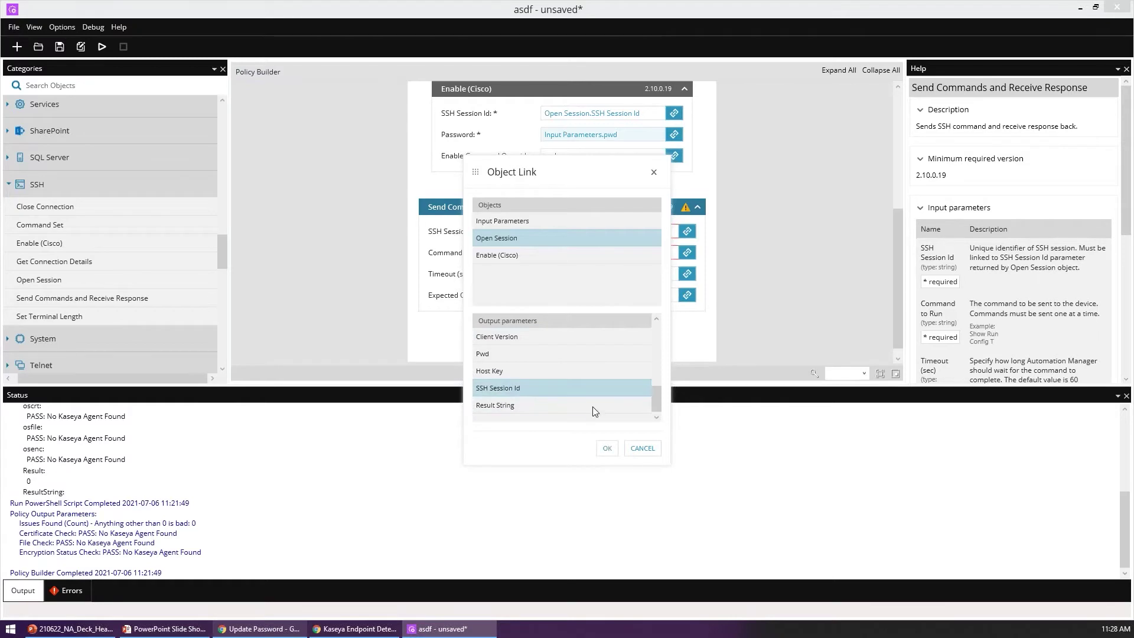
left_click(607, 447)
left_click(645, 252)
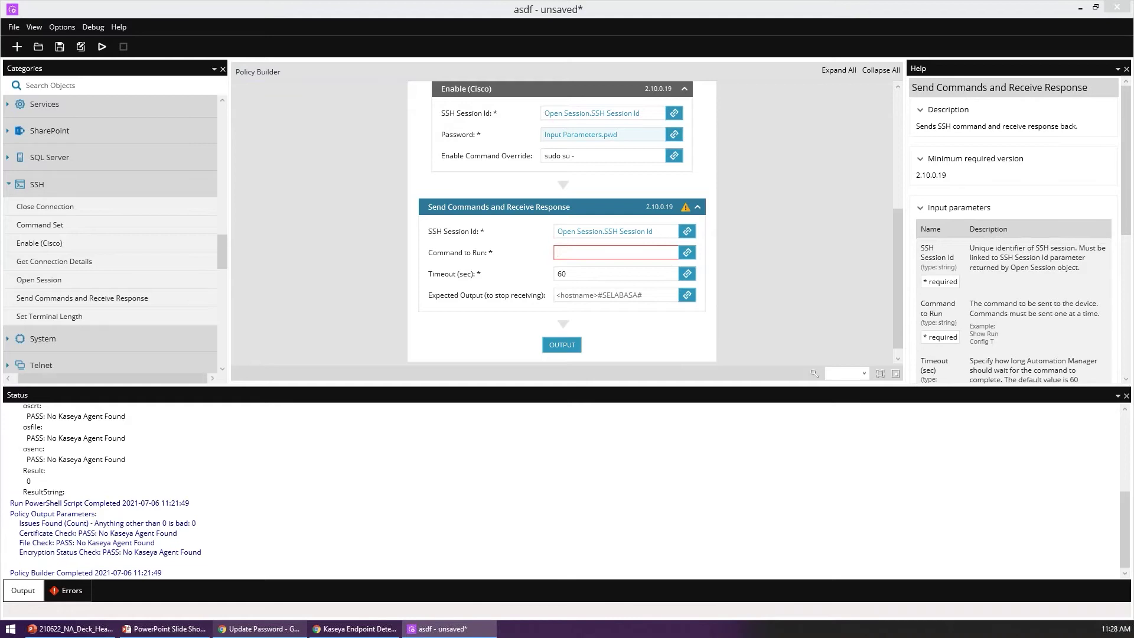
Step: Filter the Search Objects list with 'maintenance'
scroll(98, 266, "down", 5)
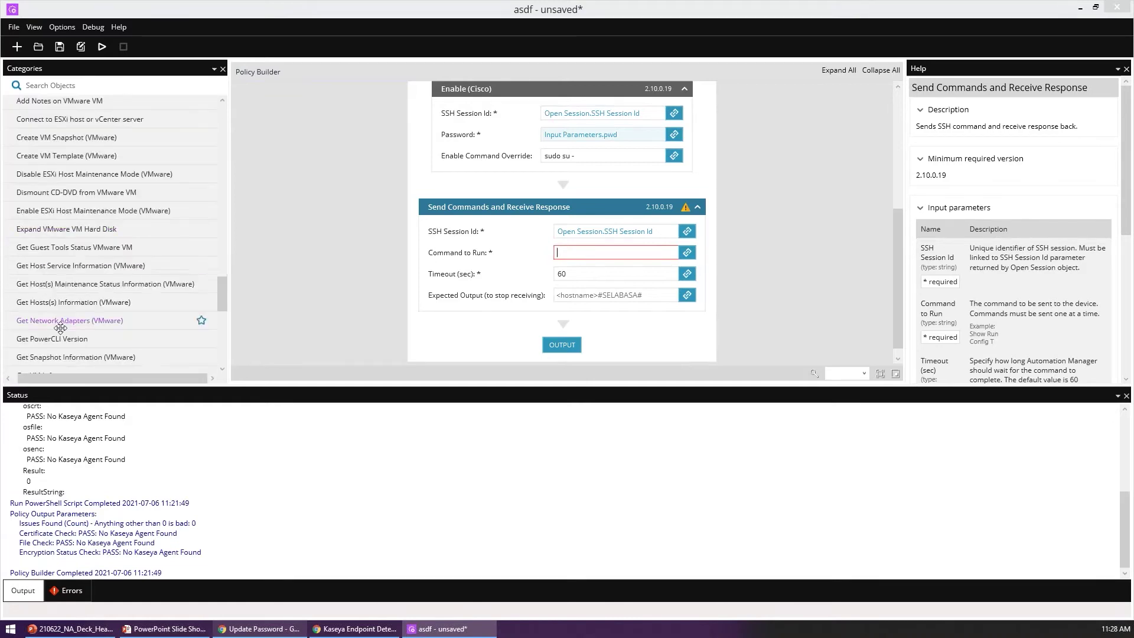
scroll(71, 222, "up", 1)
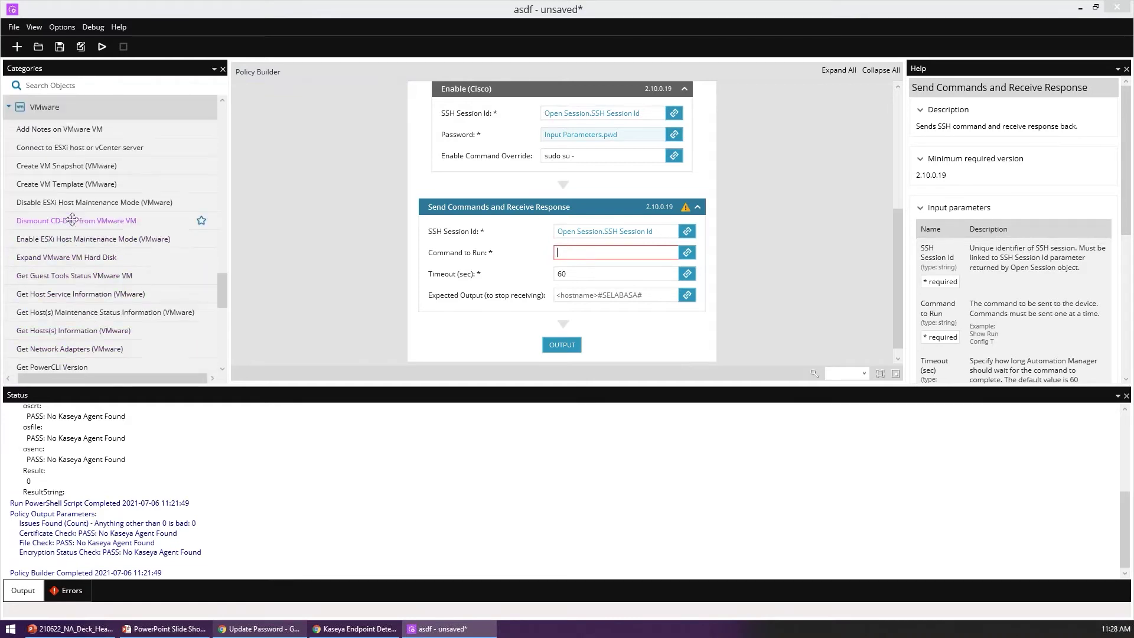
scroll(98, 337, "down", 7)
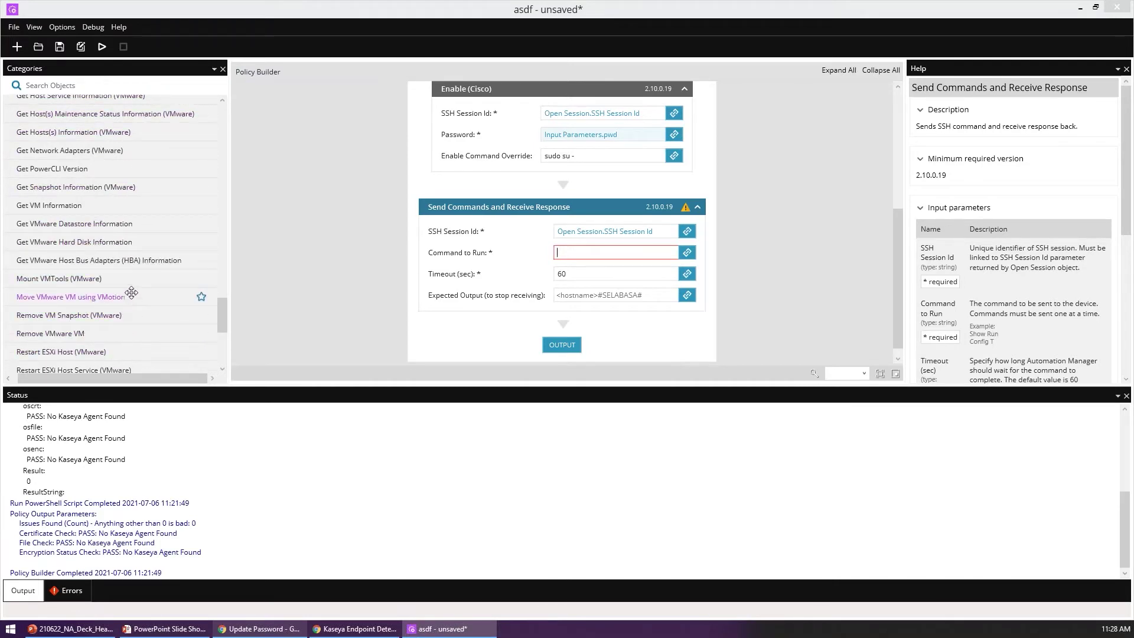
scroll(137, 281, "down", 3)
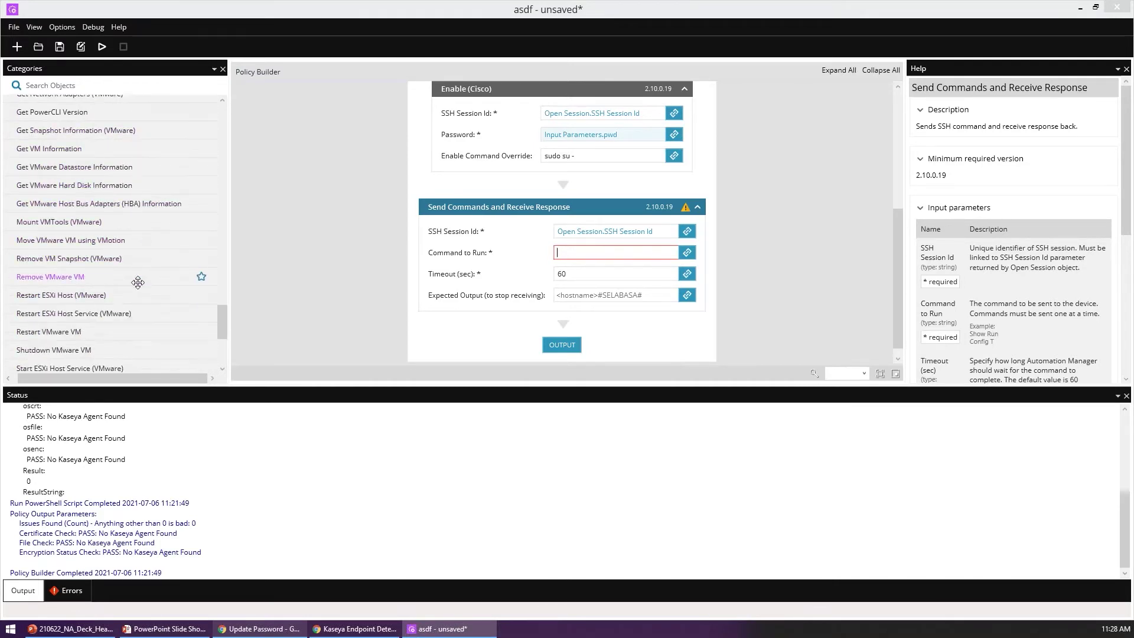
scroll(136, 330, "down", 4)
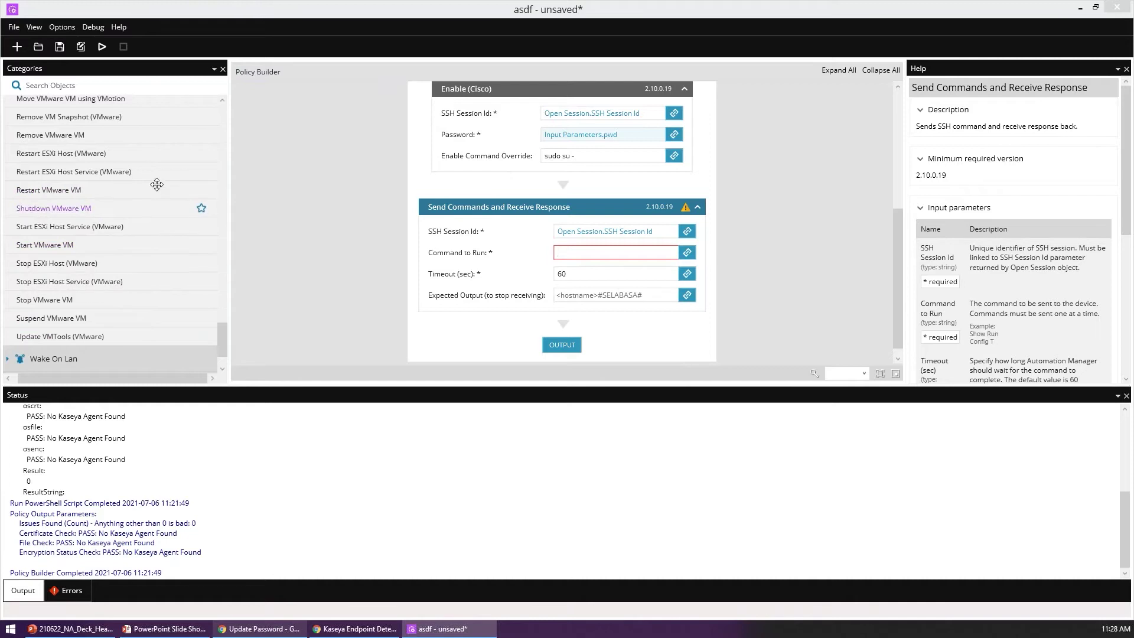
left_click(110, 85)
type("maintenance")
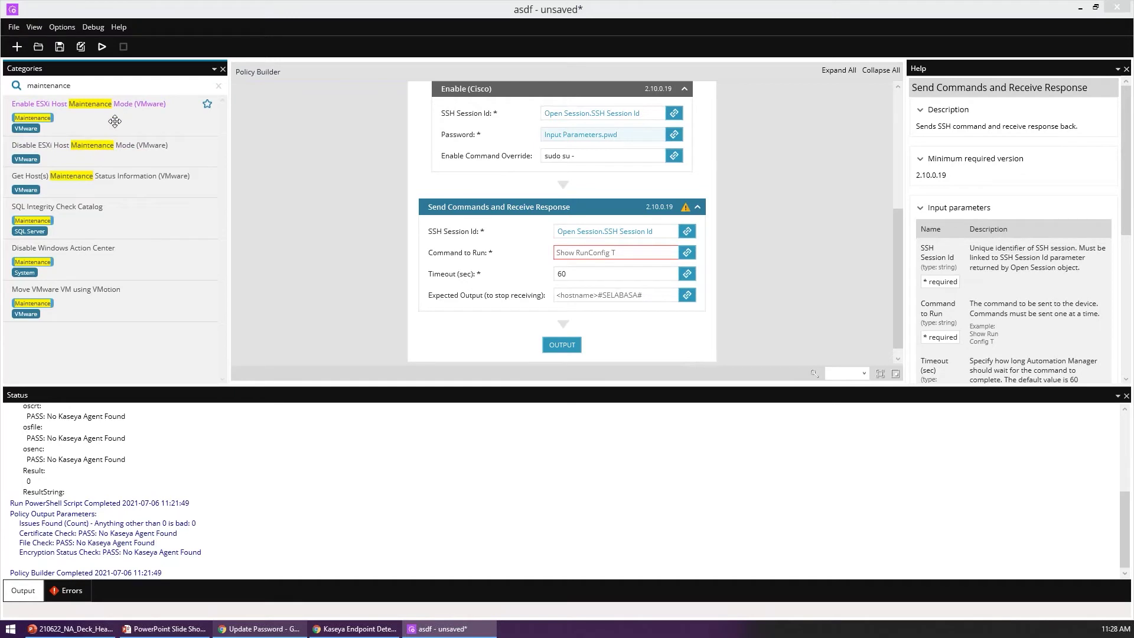
Step: Add an Enable ESXi Host Maintenance Mode step to the canvas, then delete it again
scroll(359, 211, "up", 4)
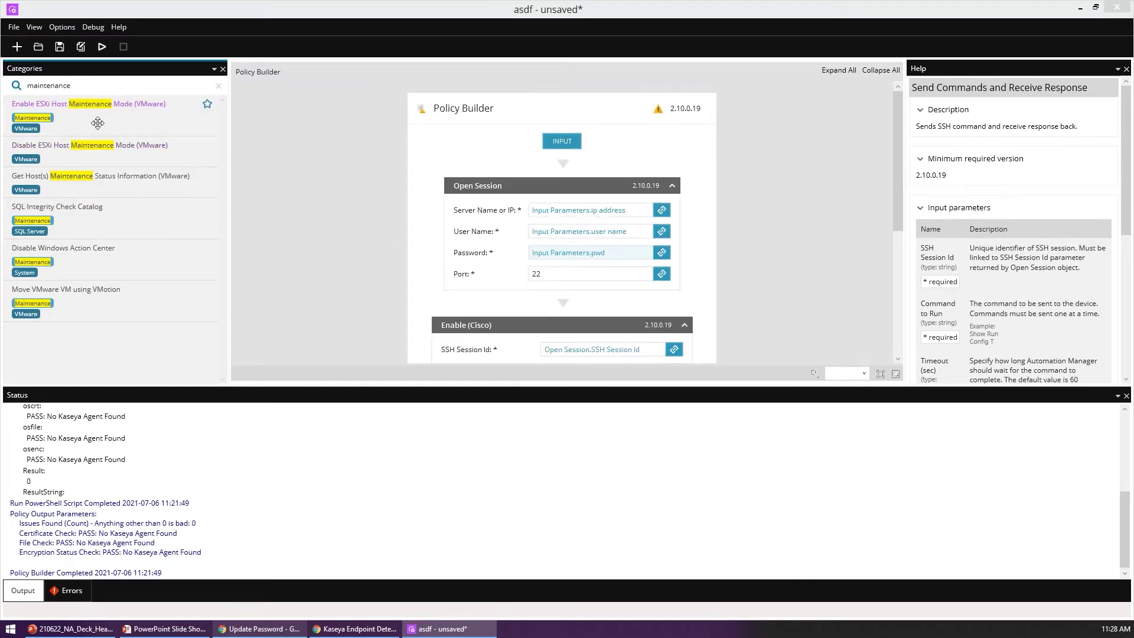
left_click_drag(98, 122, 597, 171)
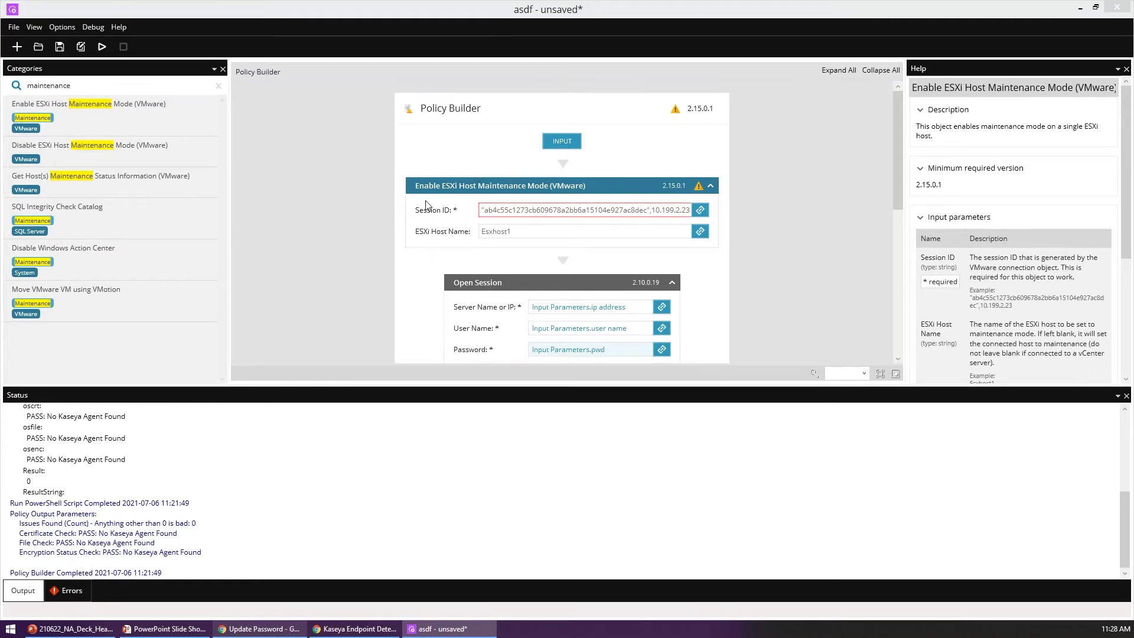
key("Delete")
scroll(507, 202, "down", 1)
scroll(496, 254, "down", 3)
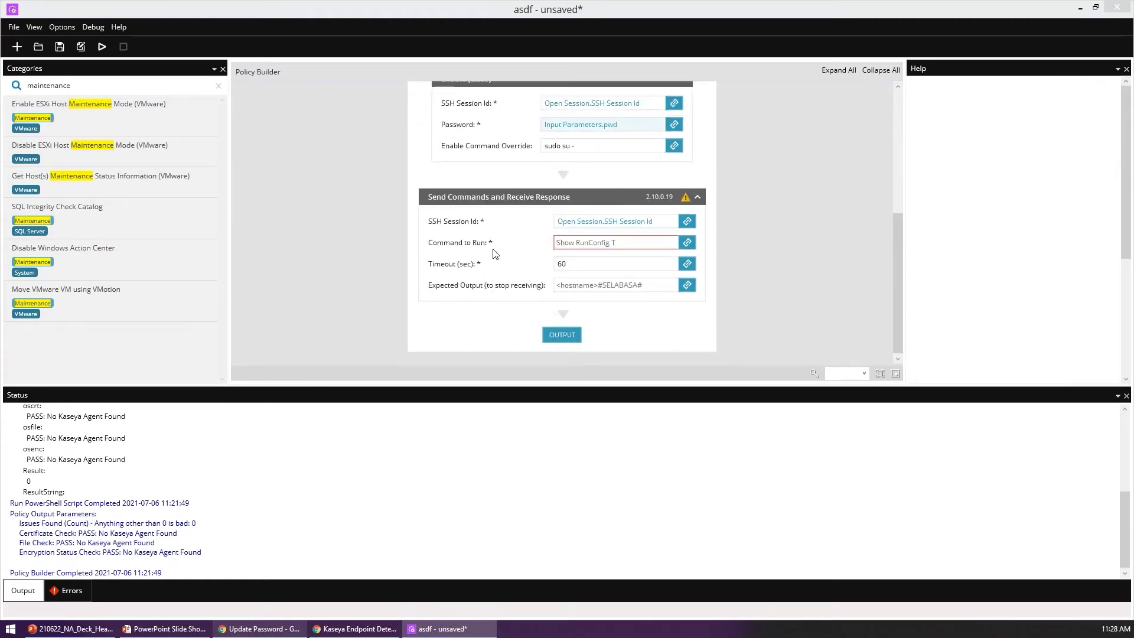
Step: Set the Send Commands step's Command to Run to 'esxcli software vib install weojf23.f2kl3.'
left_click(590, 242)
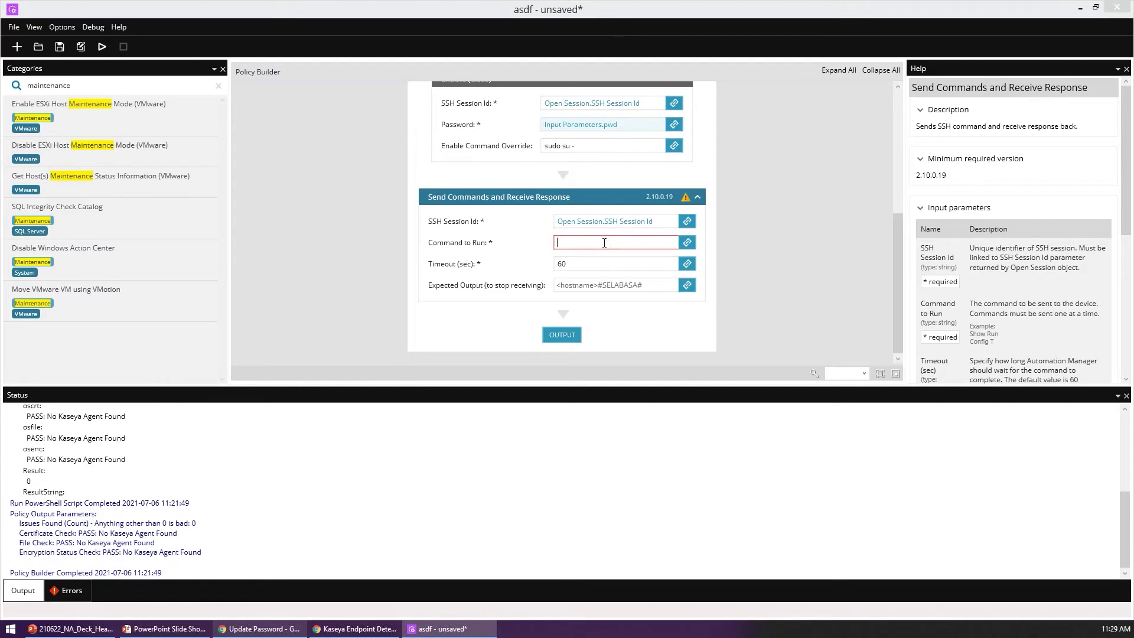
type("esxcli")
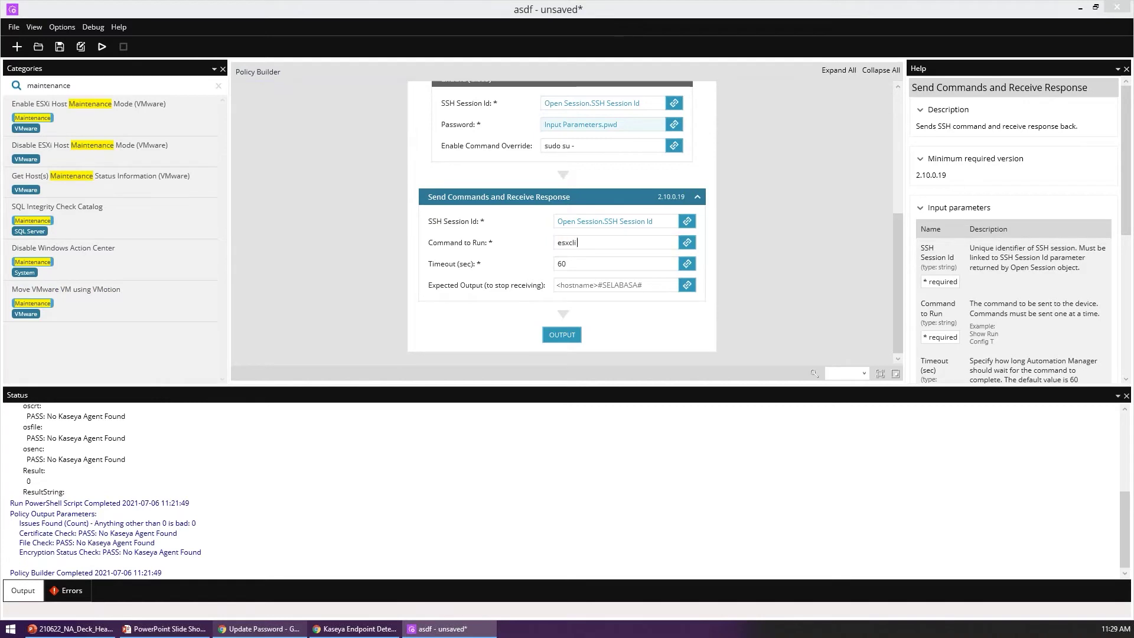
type(" software vib install weojf23.f2kl3.")
scroll(502, 277, "up", 1)
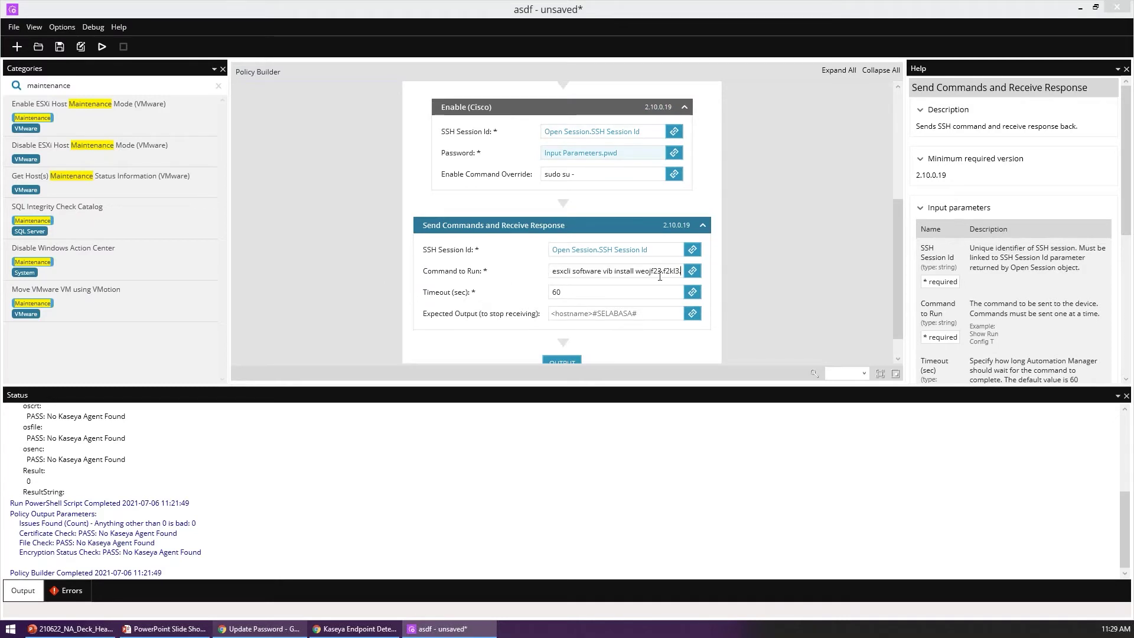
left_click(400, 222)
scroll(379, 292, "up", 7)
scroll(377, 302, "down", 6)
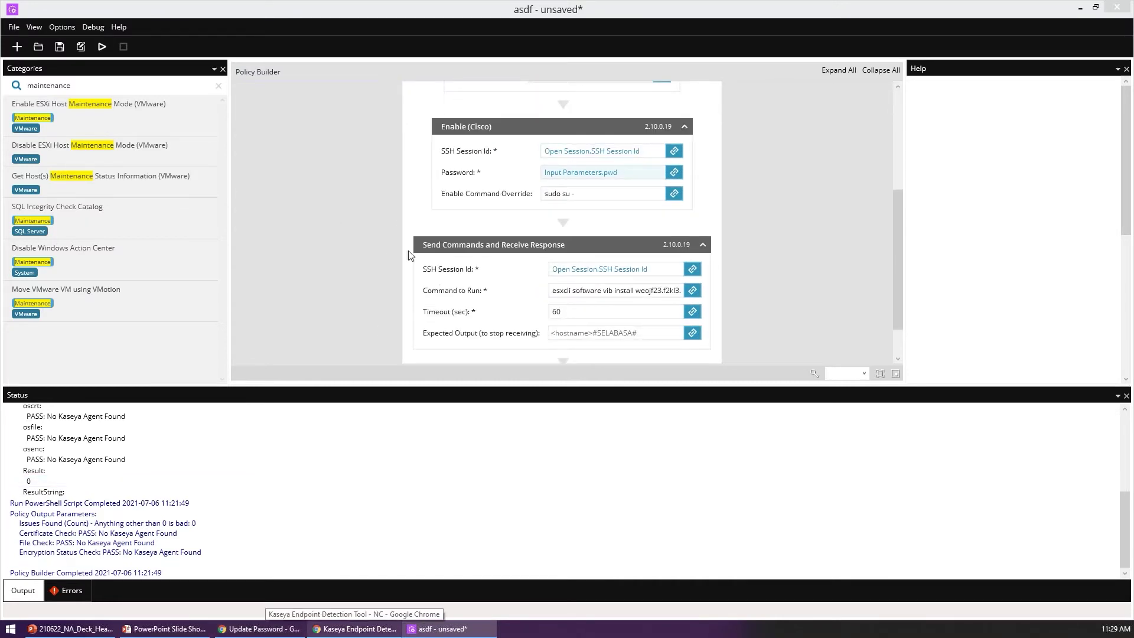
scroll(388, 255, "up", 7)
scroll(401, 233, "down", 9)
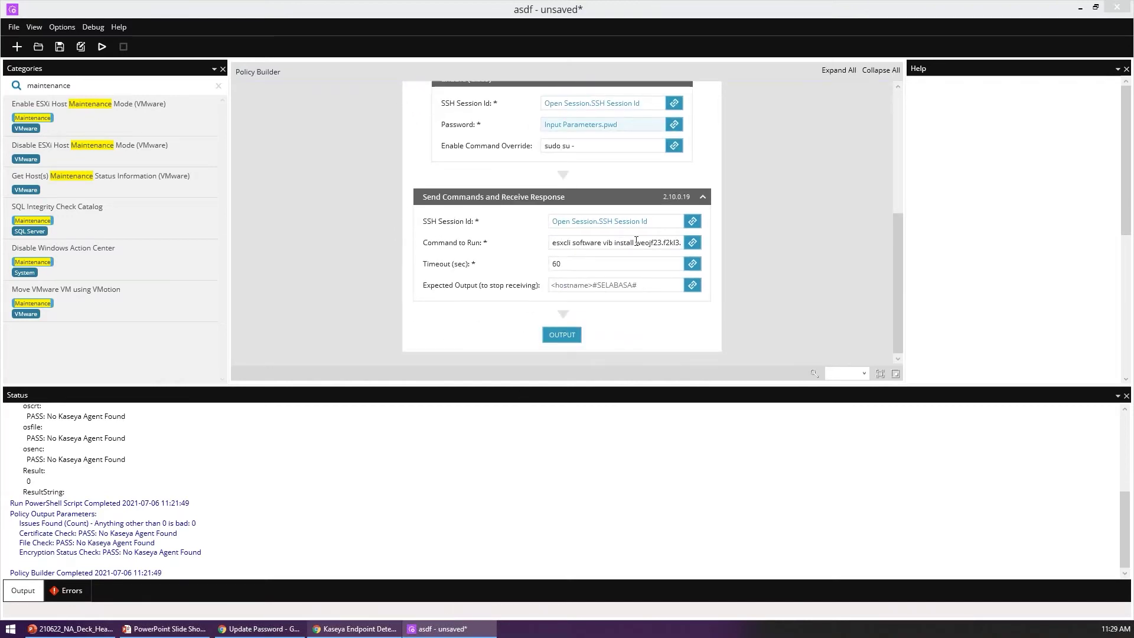
left_click_drag(635, 242, 760, 264)
left_click(338, 235)
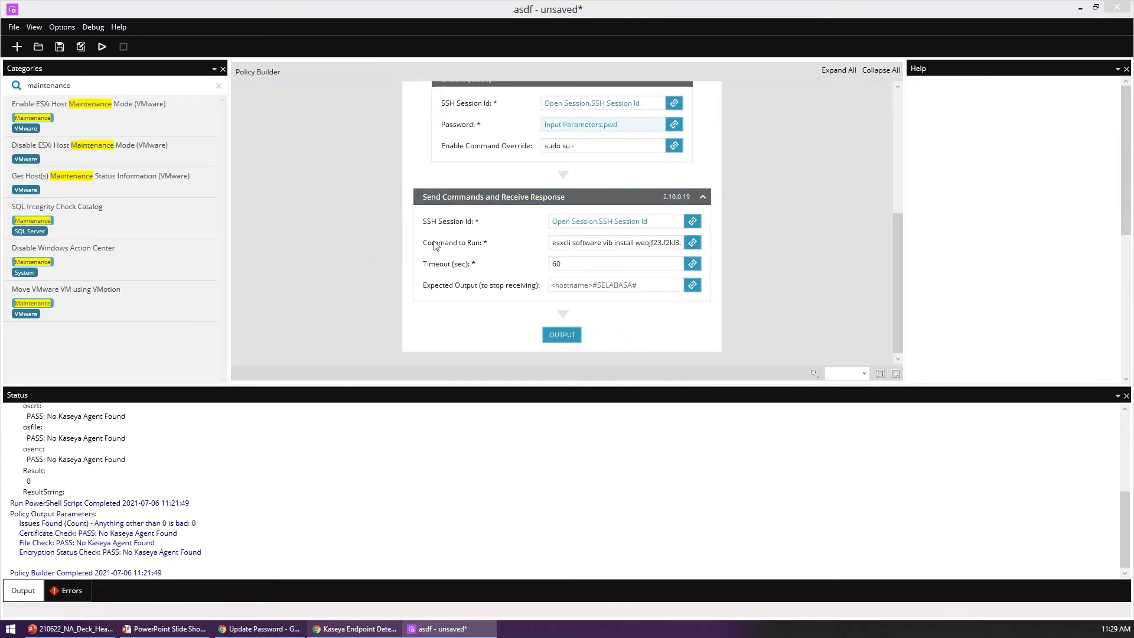
left_click(458, 262)
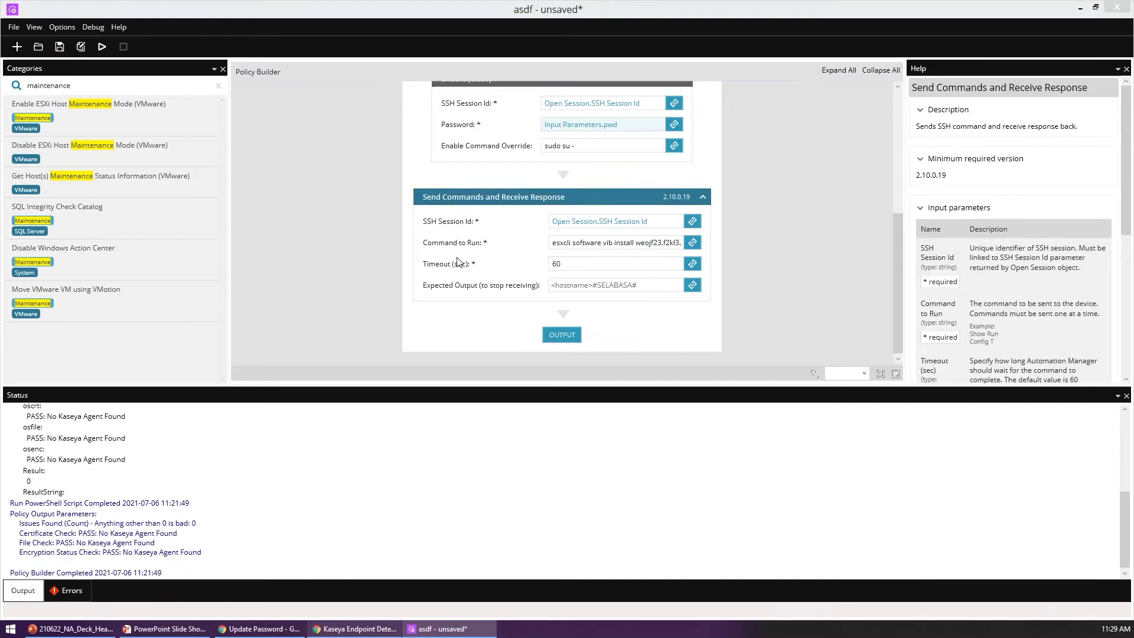
Step: Drag the splitter above the Status panel downward to enlarge the Policy Builder canvas
left_click(483, 242)
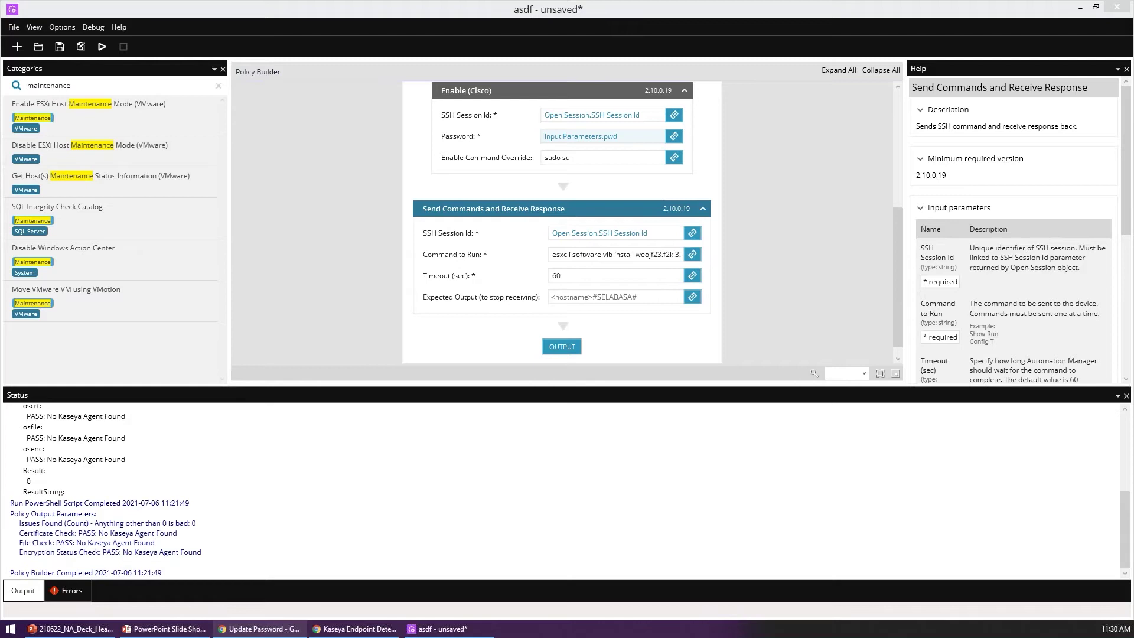
left_click(336, 326)
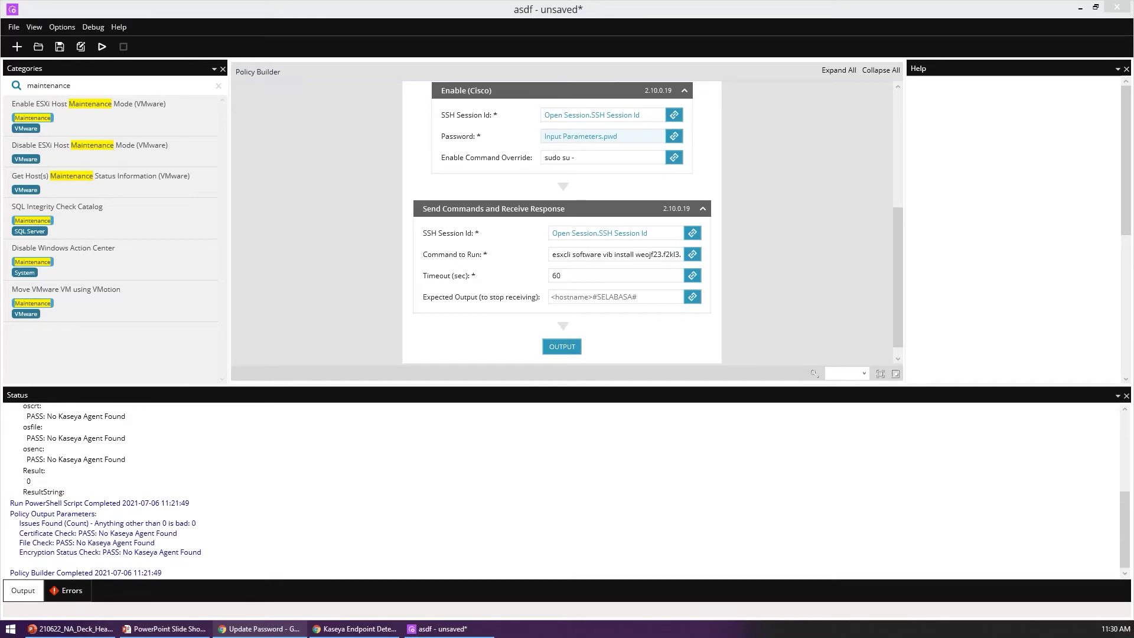
scroll(349, 331, "up", 5)
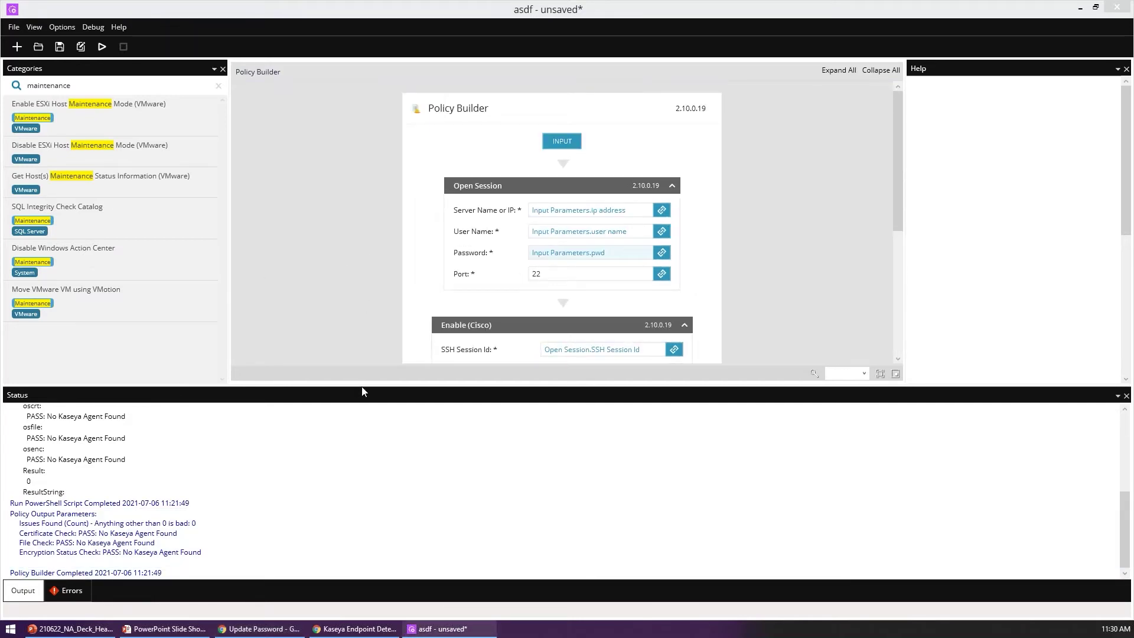
left_click_drag(371, 388, 388, 473)
scroll(327, 297, "down", 3)
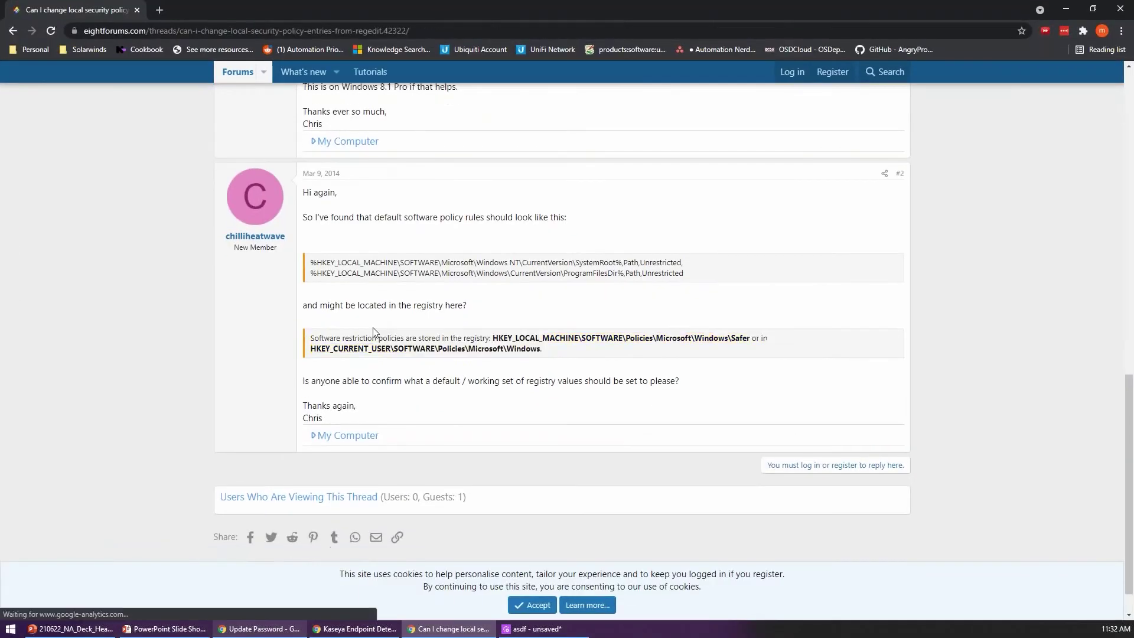
Step: Scroll the eightforums thread and select the registry lines for the default Unrestricted path rules
scroll(373, 333, "up", 10)
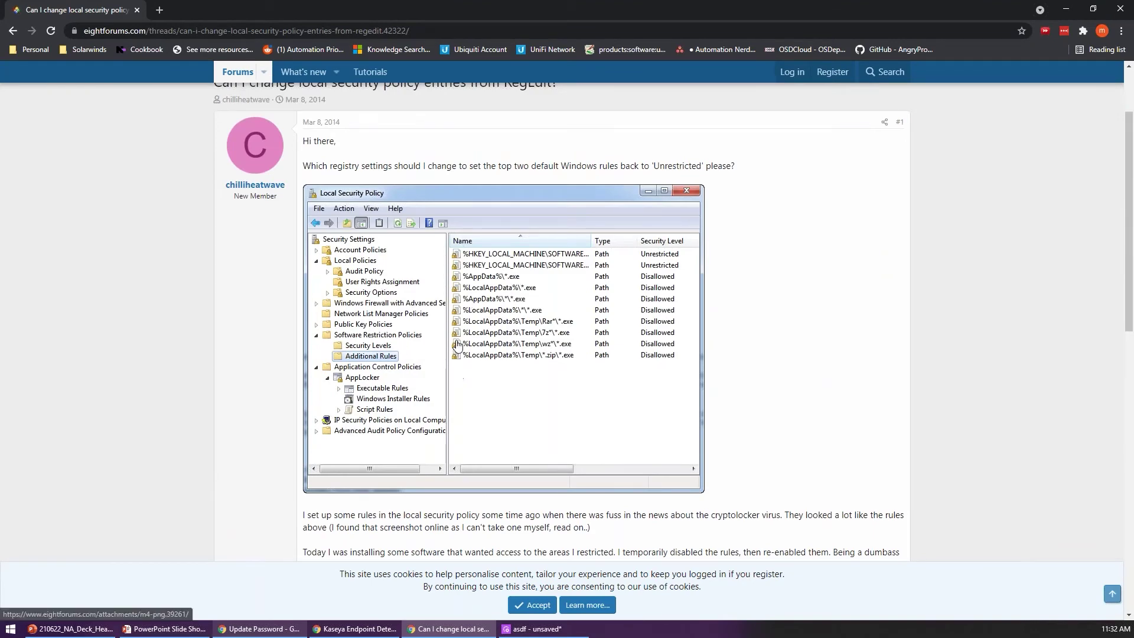
scroll(457, 345, "down", 5)
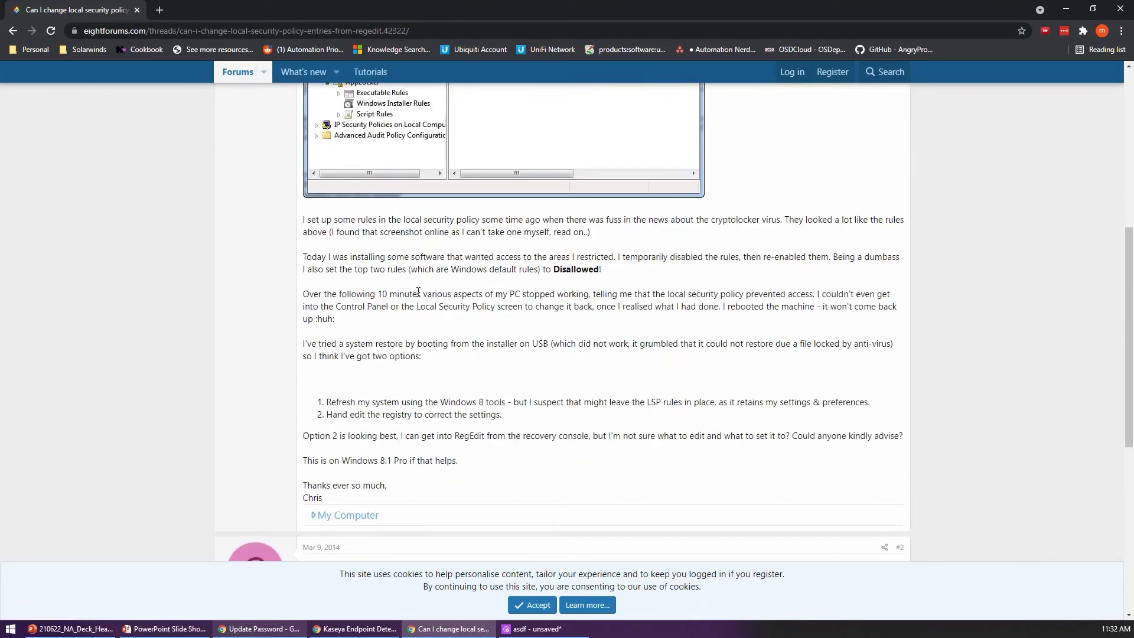
scroll(398, 514, "down", 4)
left_click_drag(387, 384, 772, 412)
scroll(716, 412, "up", 6)
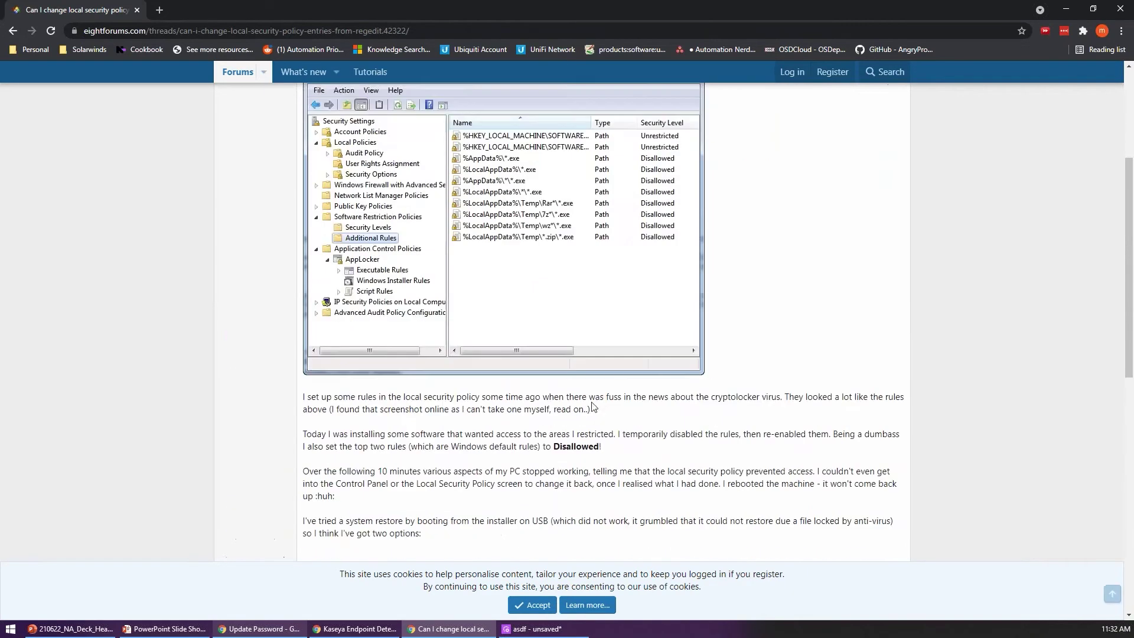
scroll(495, 301, "down", 7)
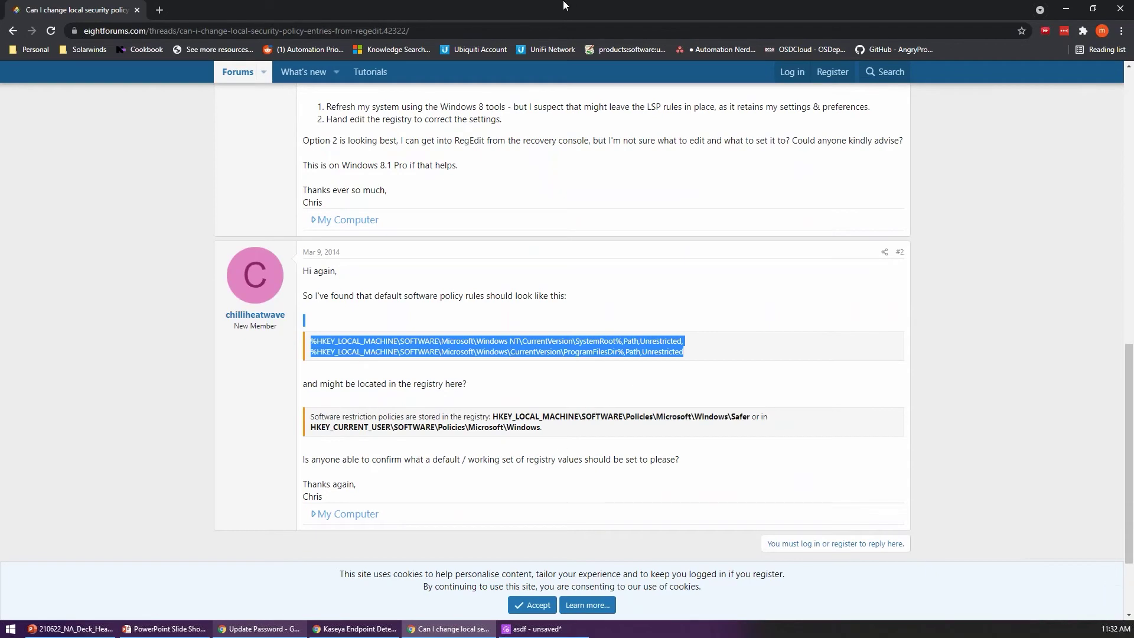
Step: Minimize Chrome and delete the Open Session step from the policy
left_click(1066, 9)
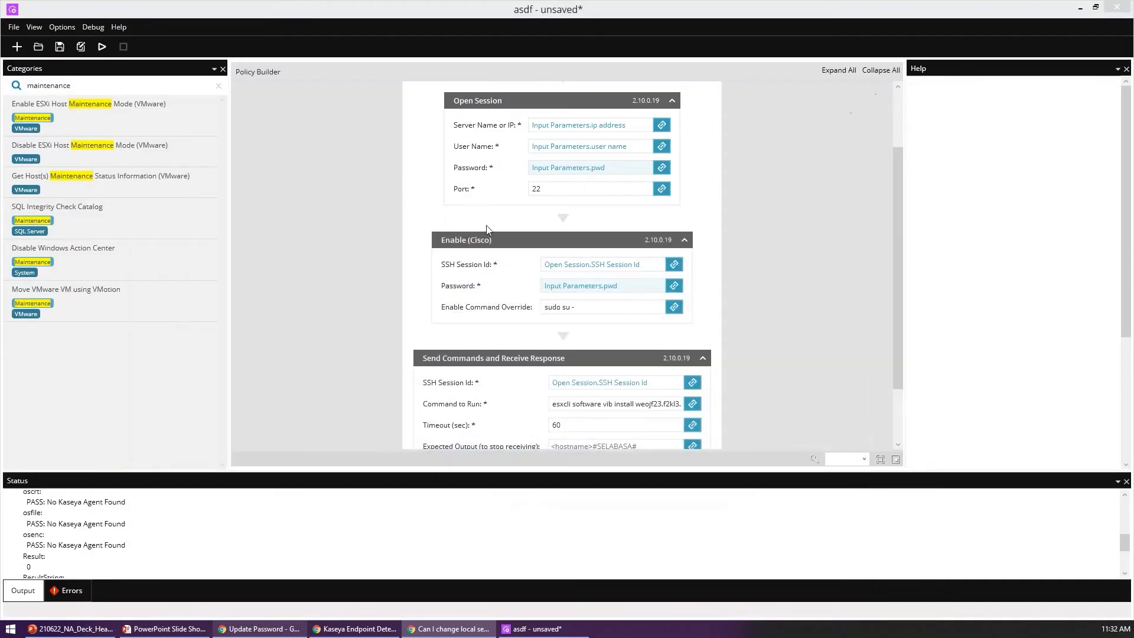
left_click(453, 137)
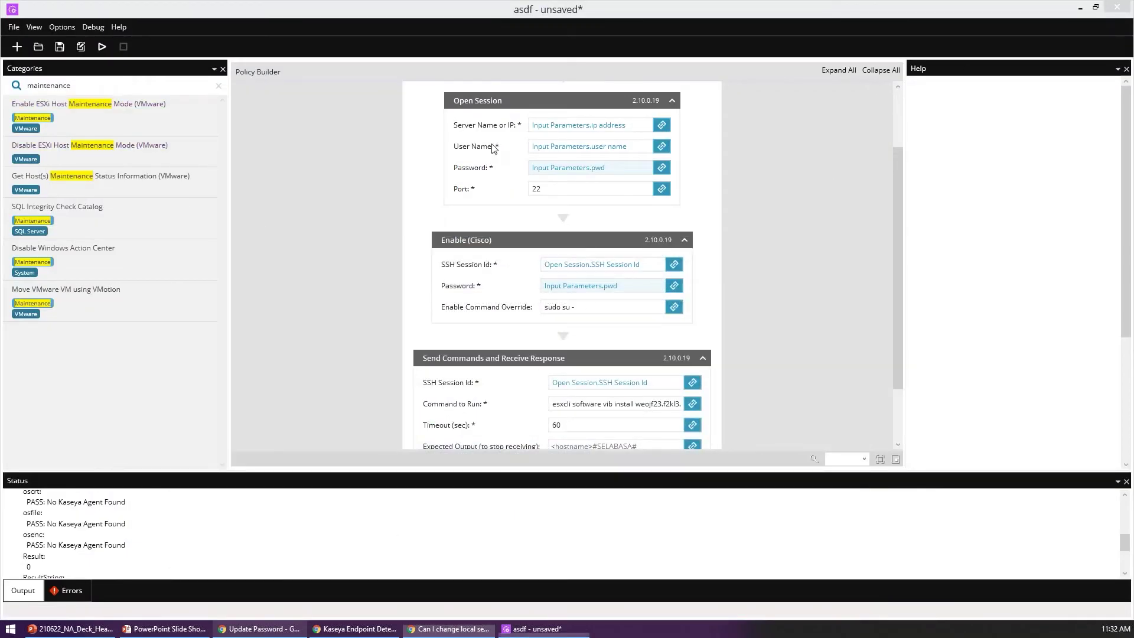
key("Delete")
Step: Create a new policy with description 'asdf' without saving, then search objects for 'registry'
left_click(17, 46)
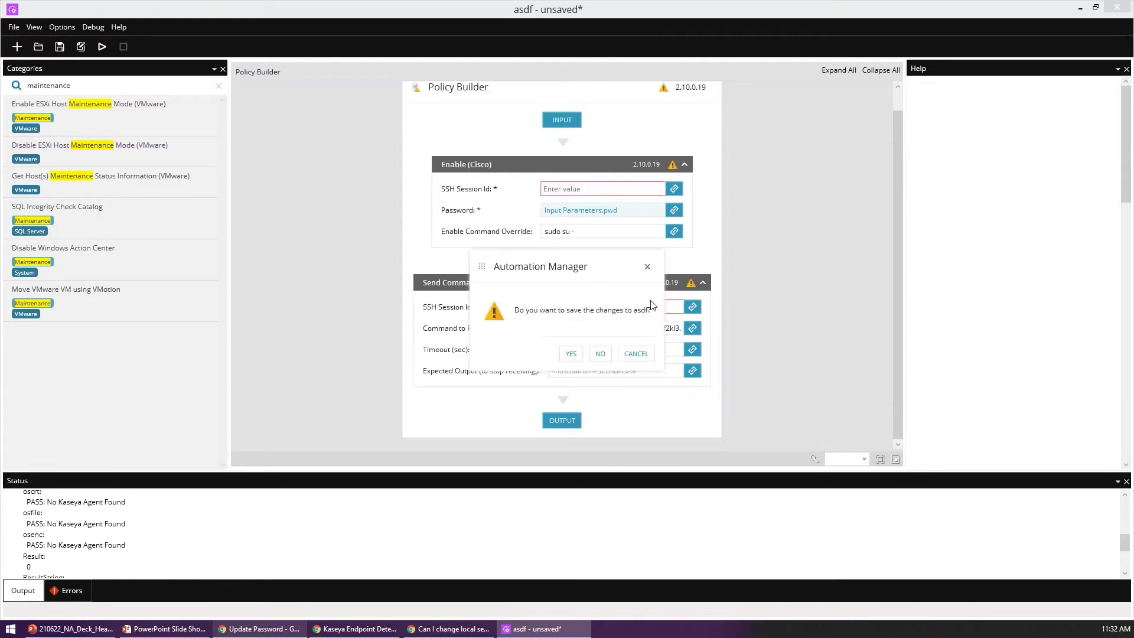
left_click(600, 353)
type("asdf")
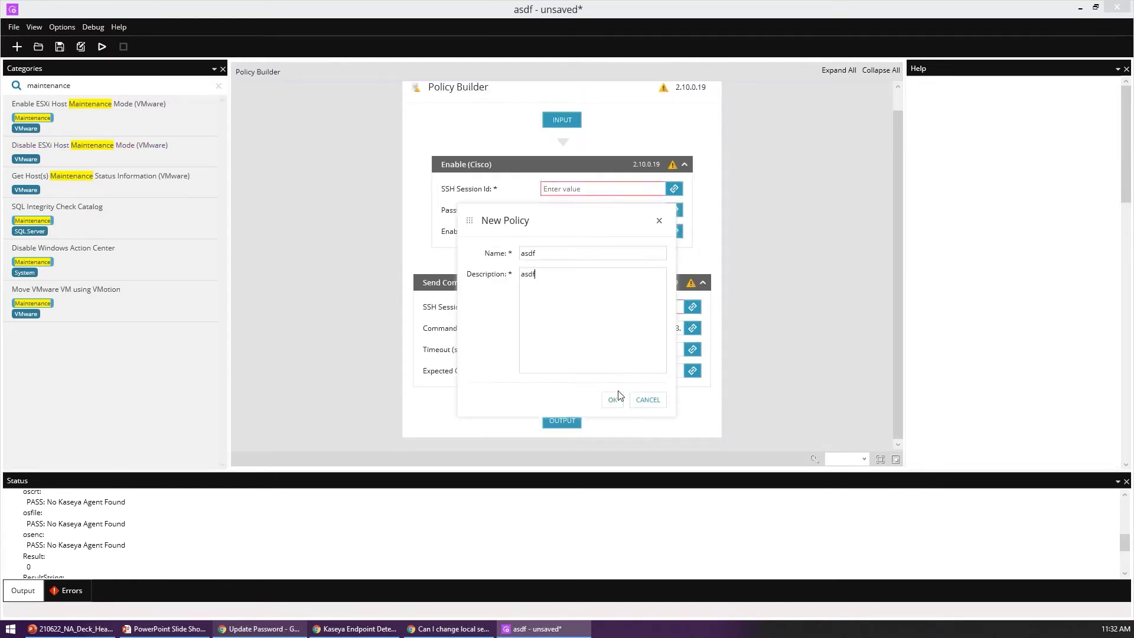
left_click(615, 398)
left_click(218, 85)
type("registry")
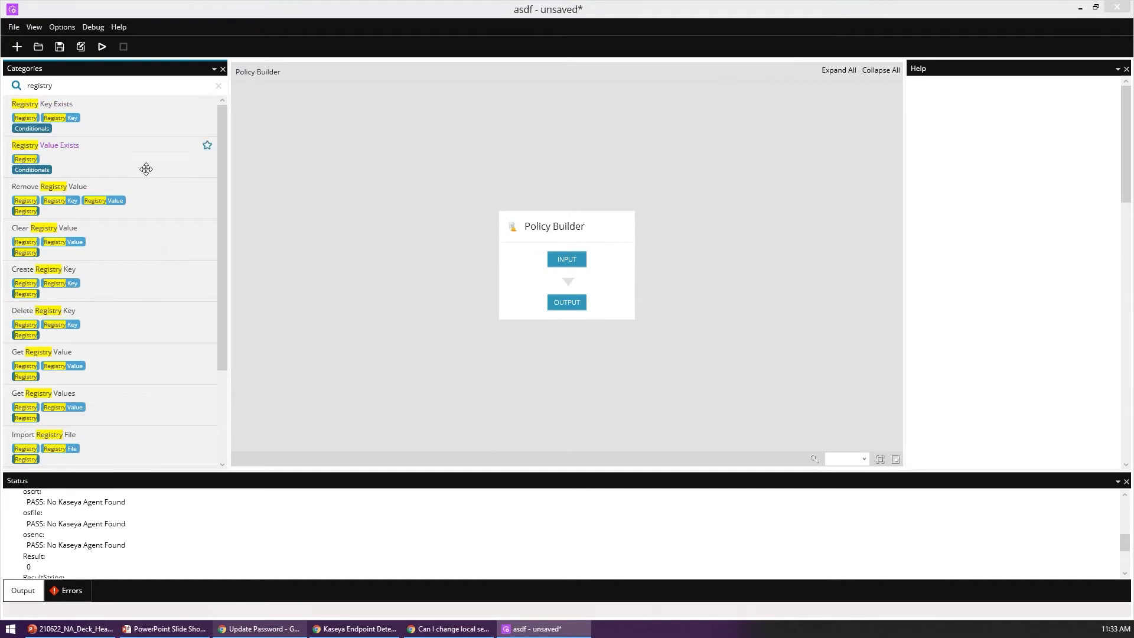
Step: Add a Registry Value Exists check: HKLM, key 'software/currentset/seoimthigmosething/', property 'test'
scroll(163, 218, "down", 3)
scroll(145, 396, "up", 3)
left_click_drag(142, 161, 574, 289)
left_click(593, 269)
left_click(511, 284)
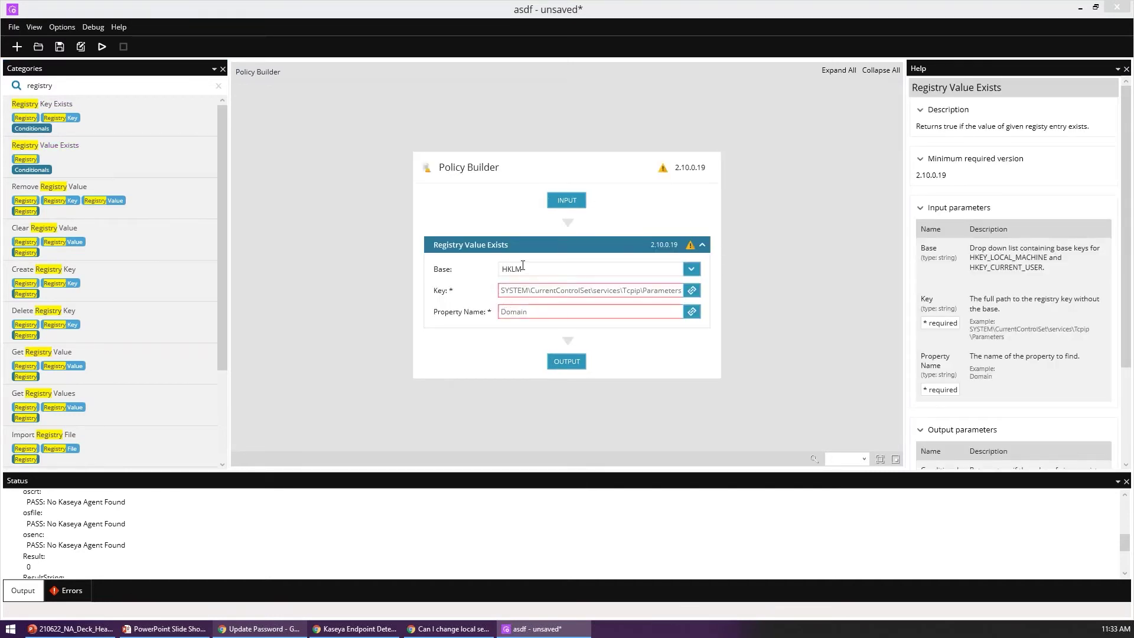
left_click(638, 289)
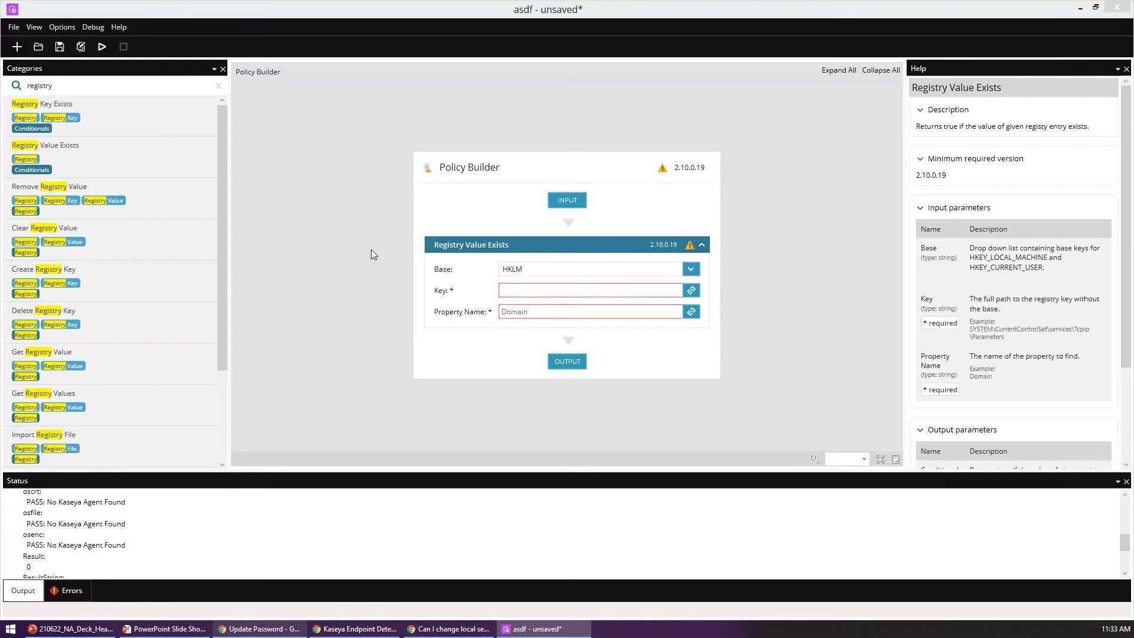
type("software/currentset/")
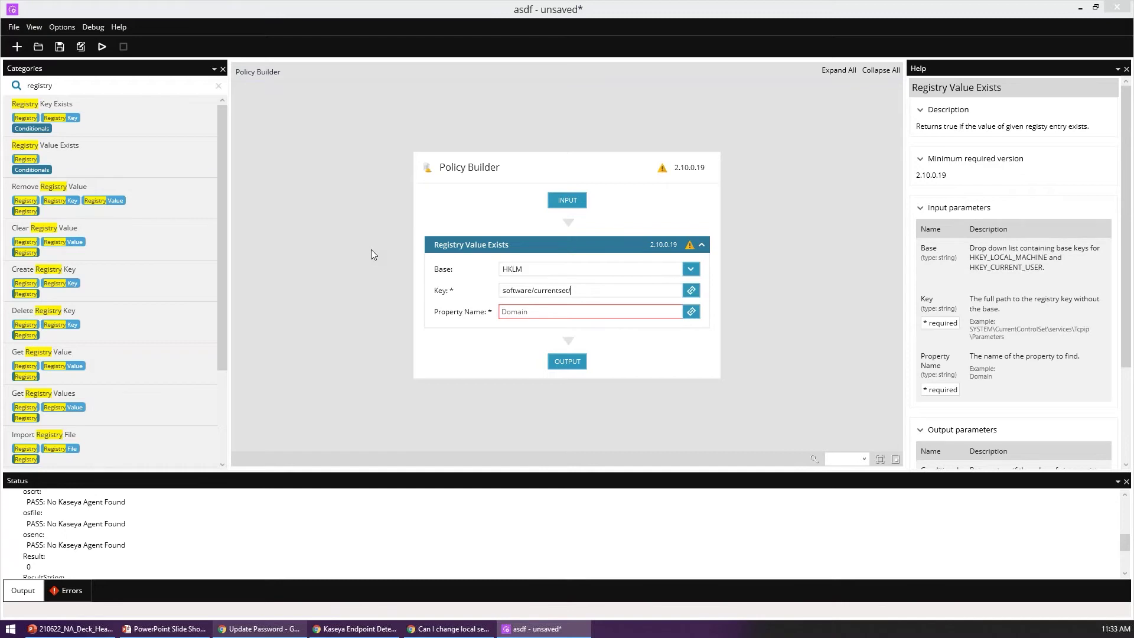
type("seoimthigmosething/")
left_click(643, 311)
type("test")
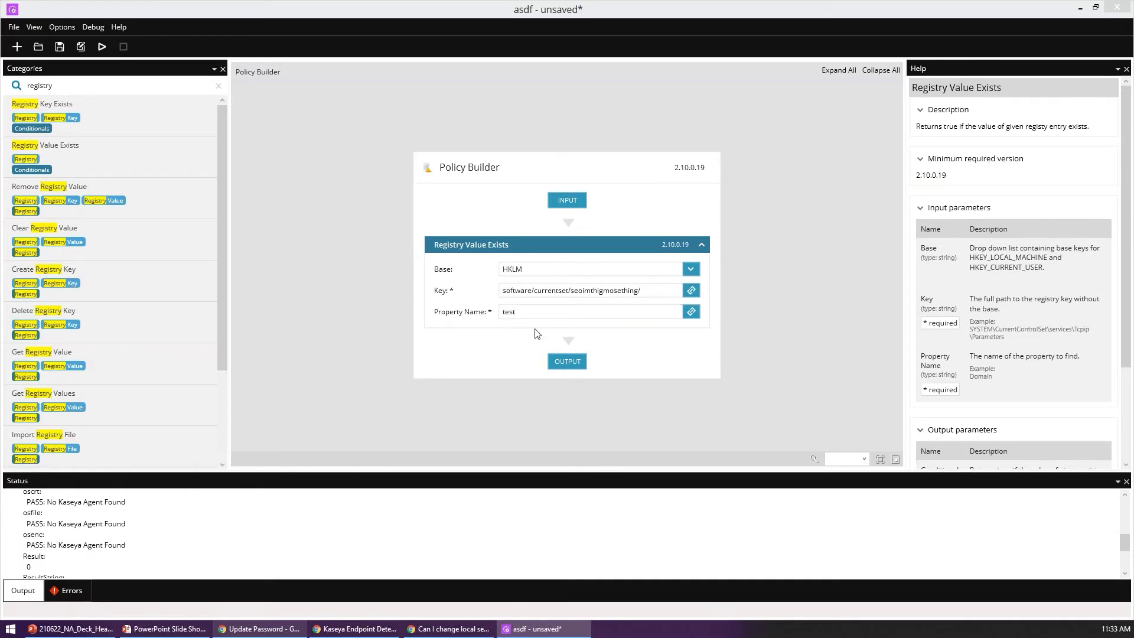
Step: Search 'if' and add an If/Else step below the registry check
left_click(198, 86)
type("if")
left_click_drag(204, 144, 464, 279)
Step: Search 'registry', drop Set Registry Value into Else and Create Registry Key into Then, clearing its property value
left_click(59, 85)
type("re")
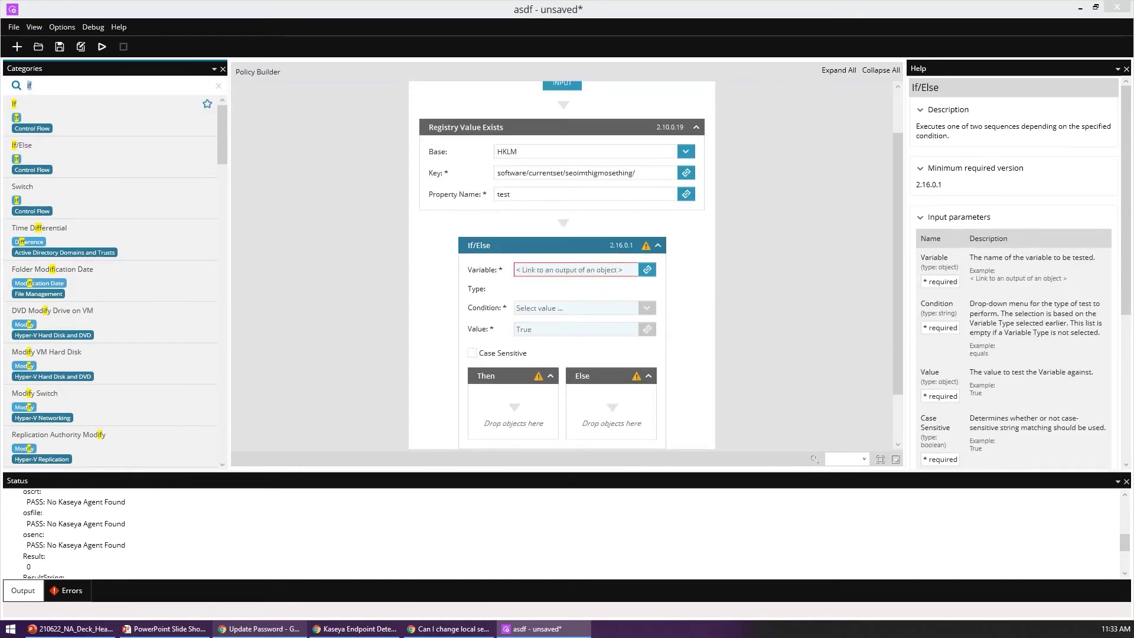
type("gistry")
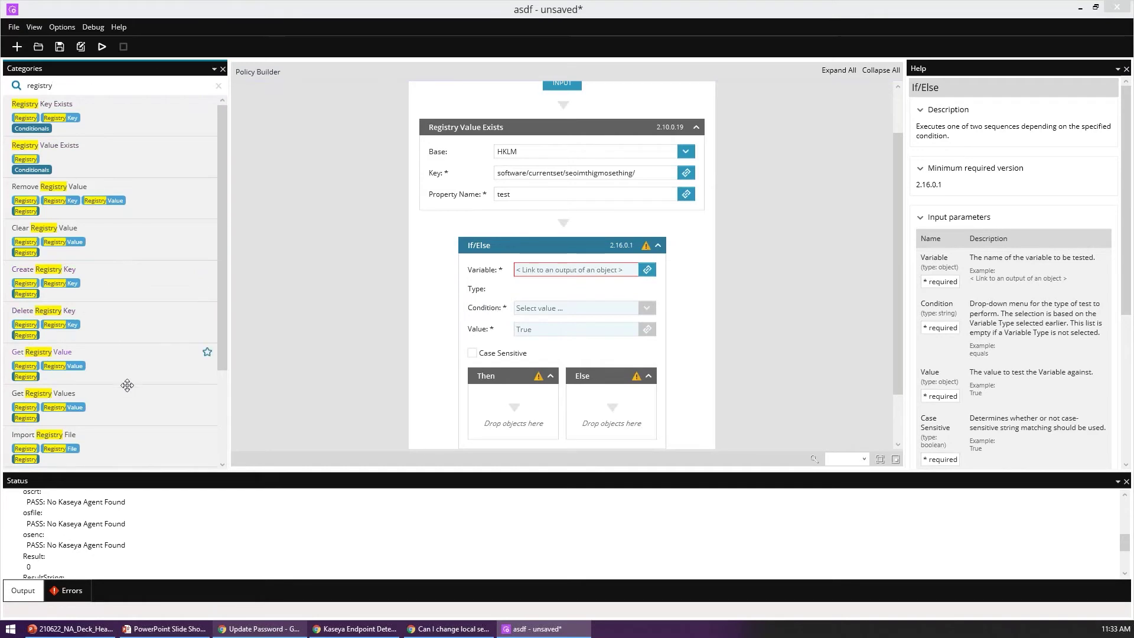
scroll(127, 383, "down", 3)
left_click_drag(112, 363, 615, 421)
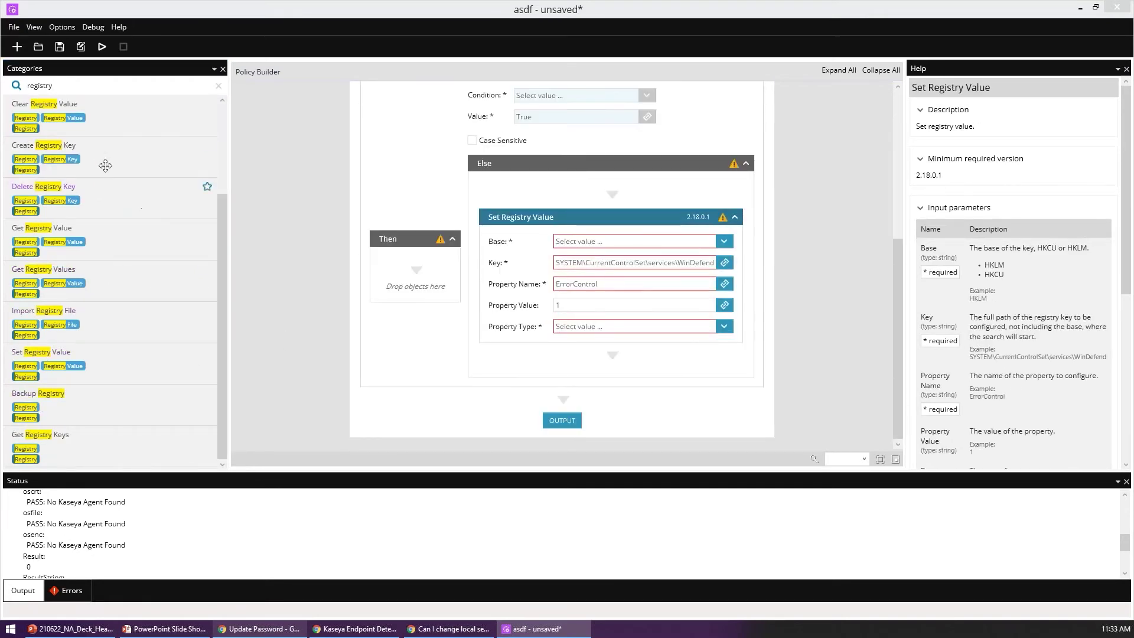
left_click_drag(102, 156, 417, 278)
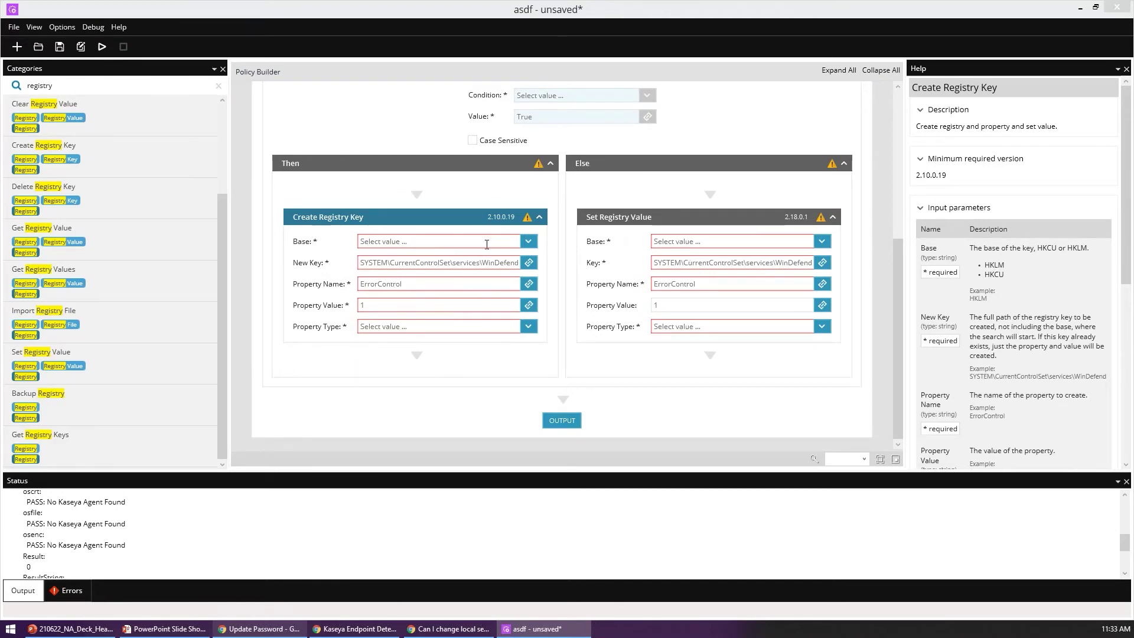
left_click(424, 304)
key("BackSpace")
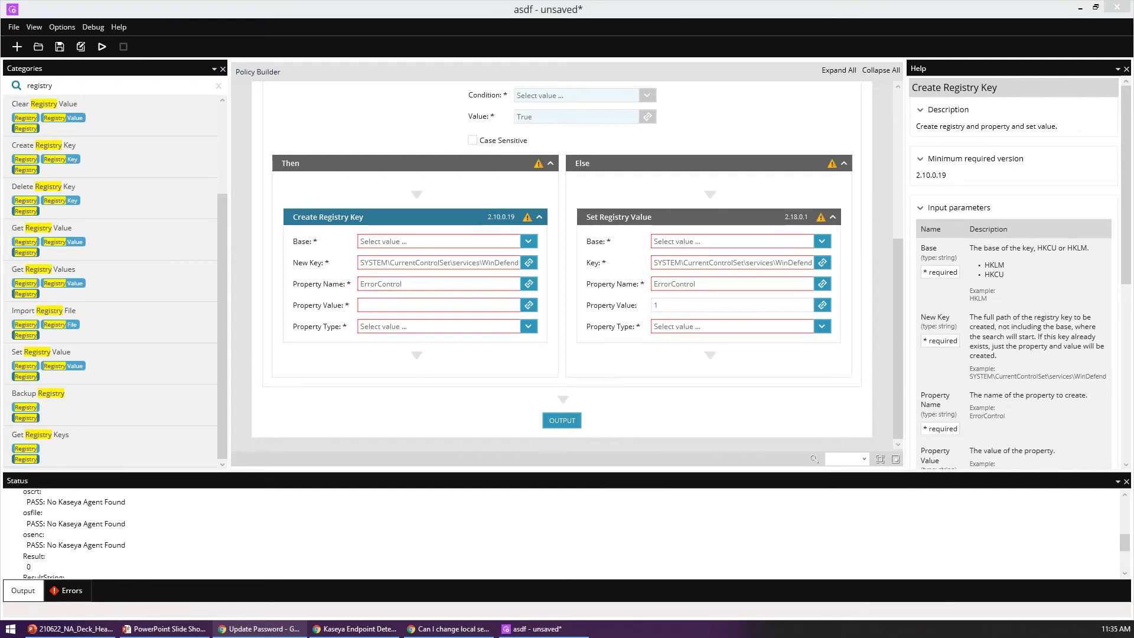
Step: Clear the registry search filter, collapse the SSH category and expand VMware
scroll(463, 251, "up", 5)
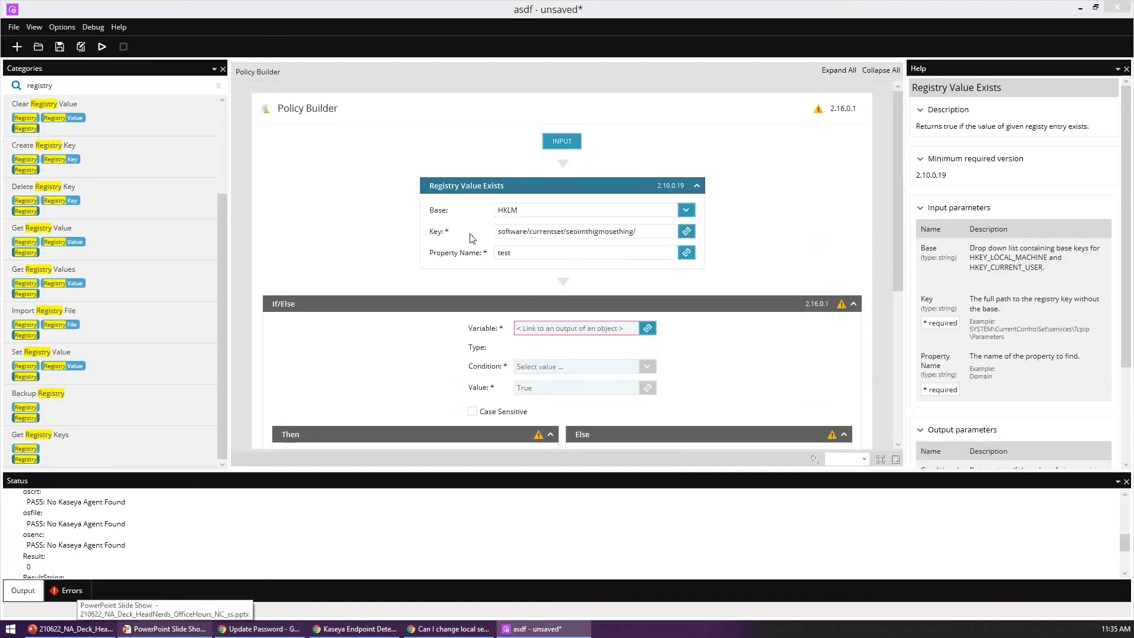
scroll(471, 238, "down", 5)
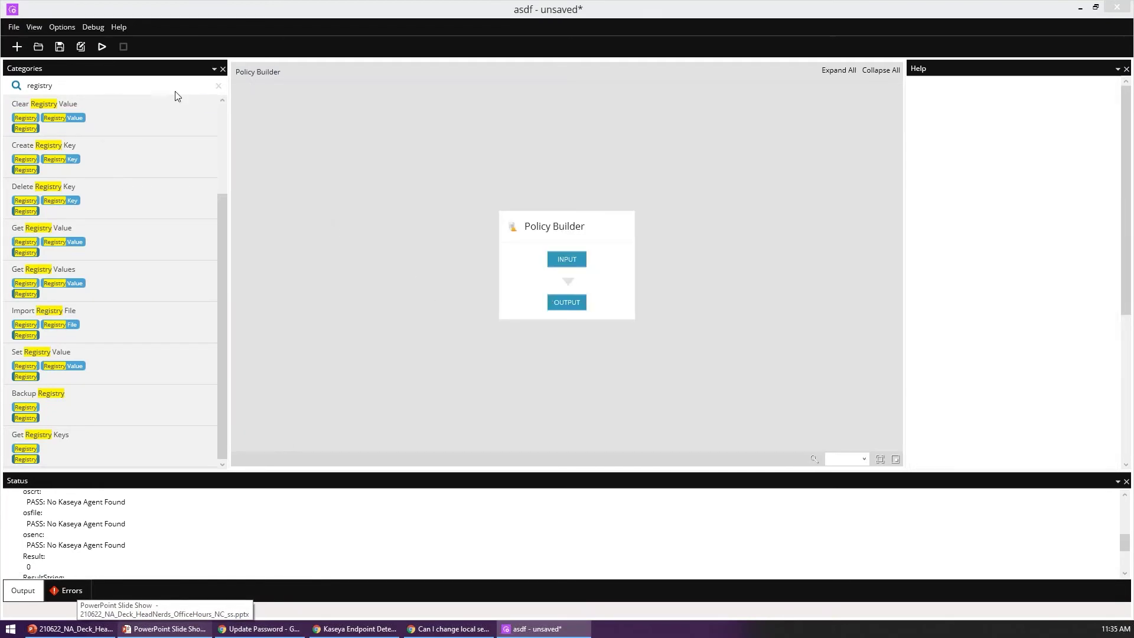
scroll(222, 117, "up", 2)
left_click(222, 89)
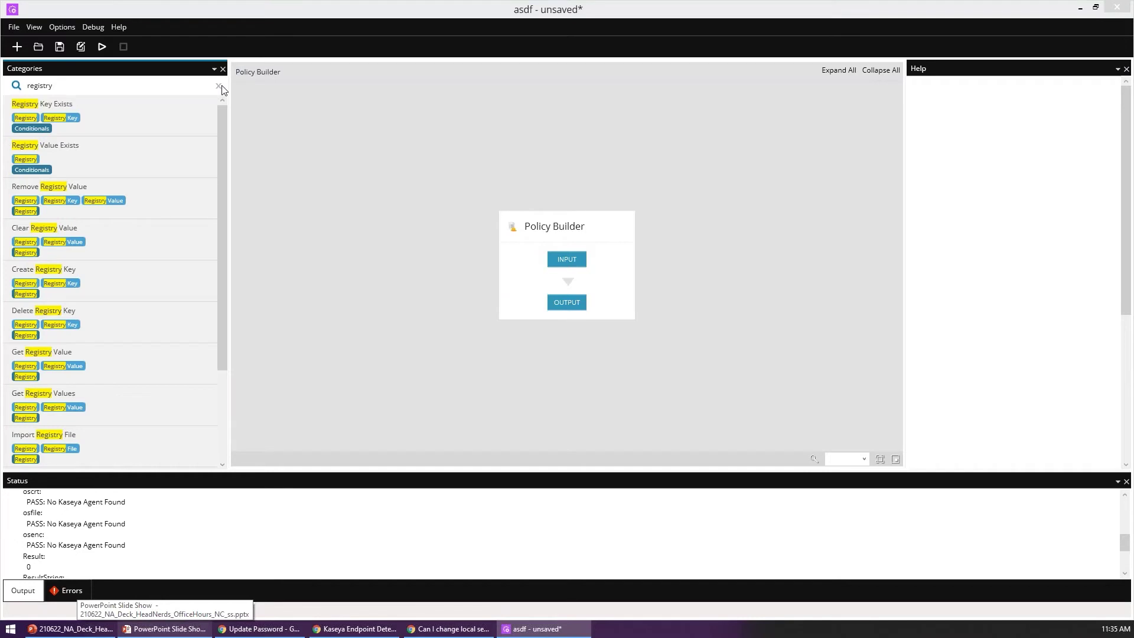
left_click(219, 86)
left_click(65, 279)
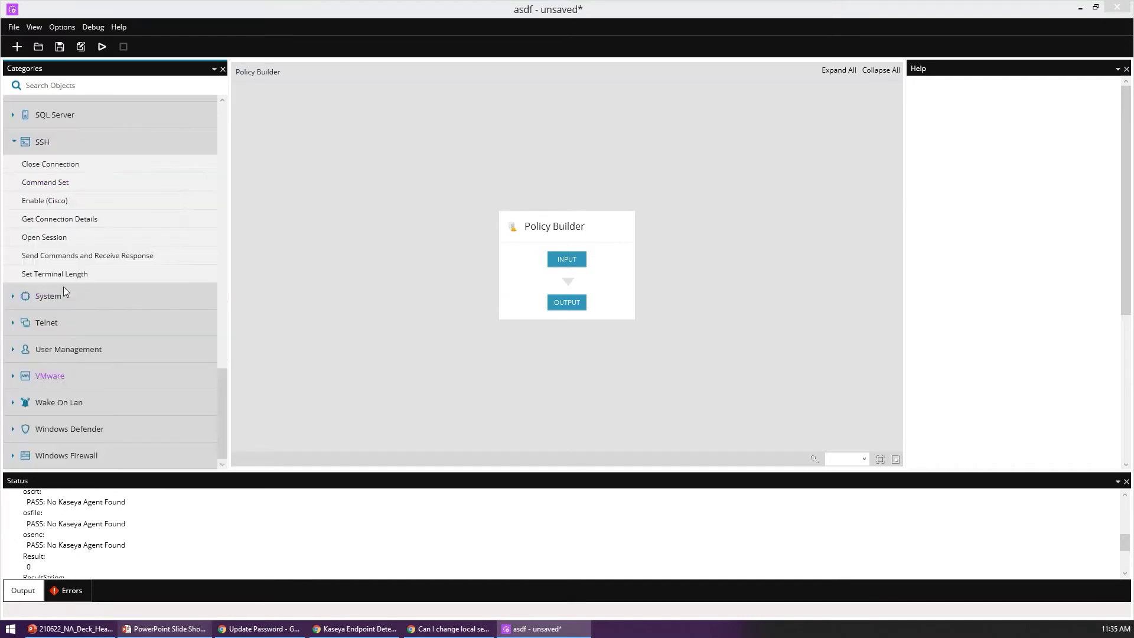
scroll(83, 272, "up", 3)
left_click(51, 390)
scroll(124, 196, "down", 1)
scroll(124, 197, "down", 4)
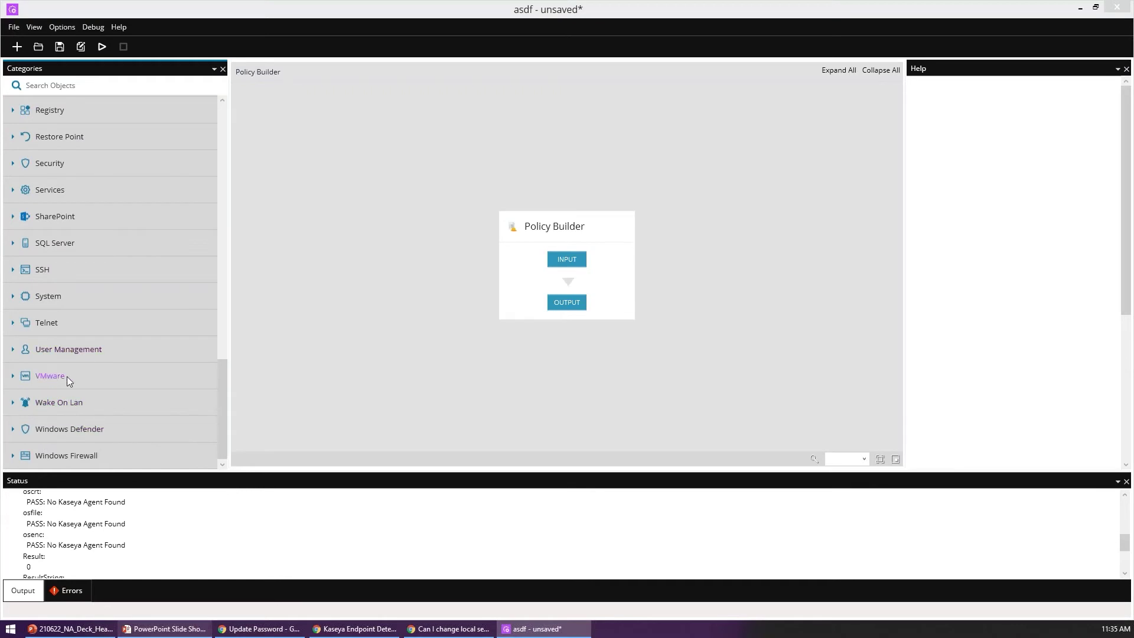
left_click(50, 376)
scroll(143, 340, "down", 3)
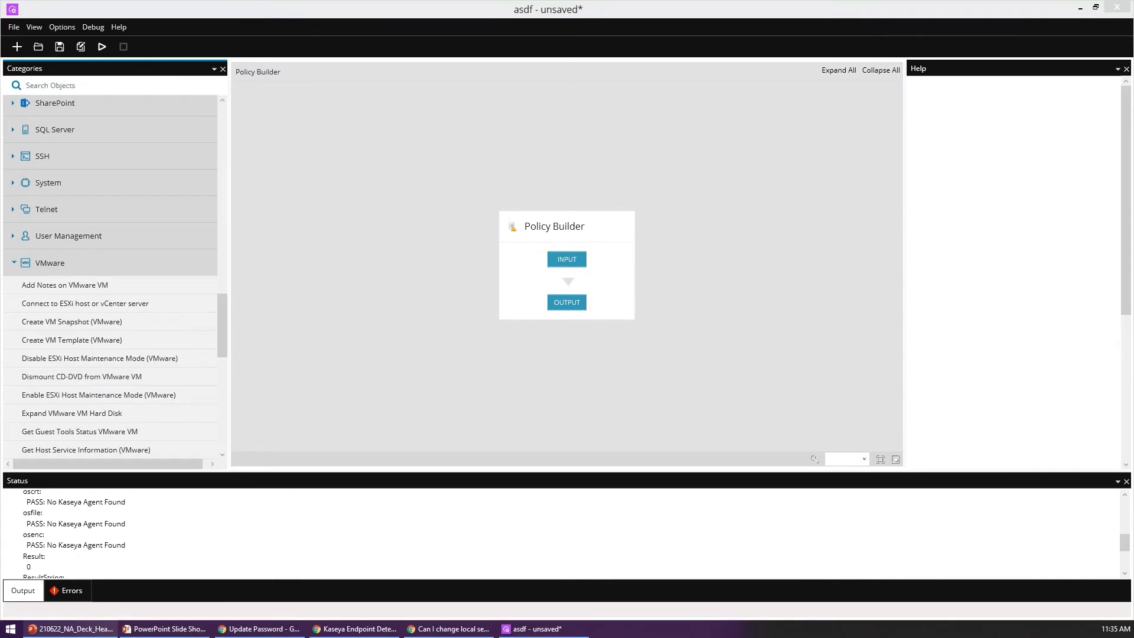
Step: Add a Connect to ESXi host or vCenter server step between INPUT and OUTPUT
left_click(362, 185)
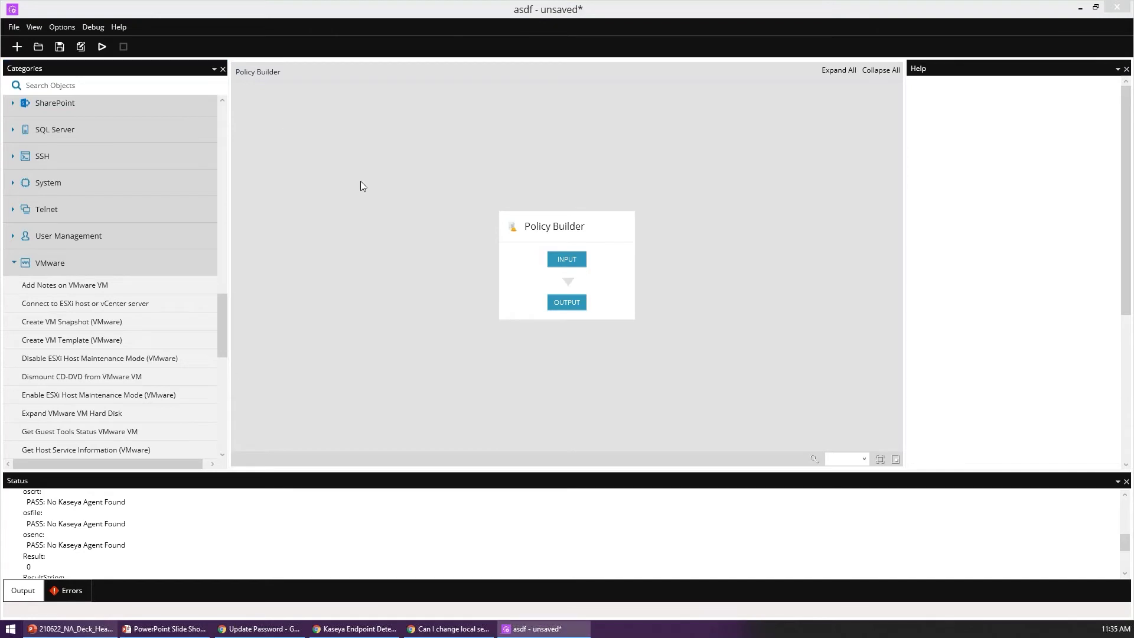
scroll(89, 322, "down", 1)
scroll(59, 366, "down", 5)
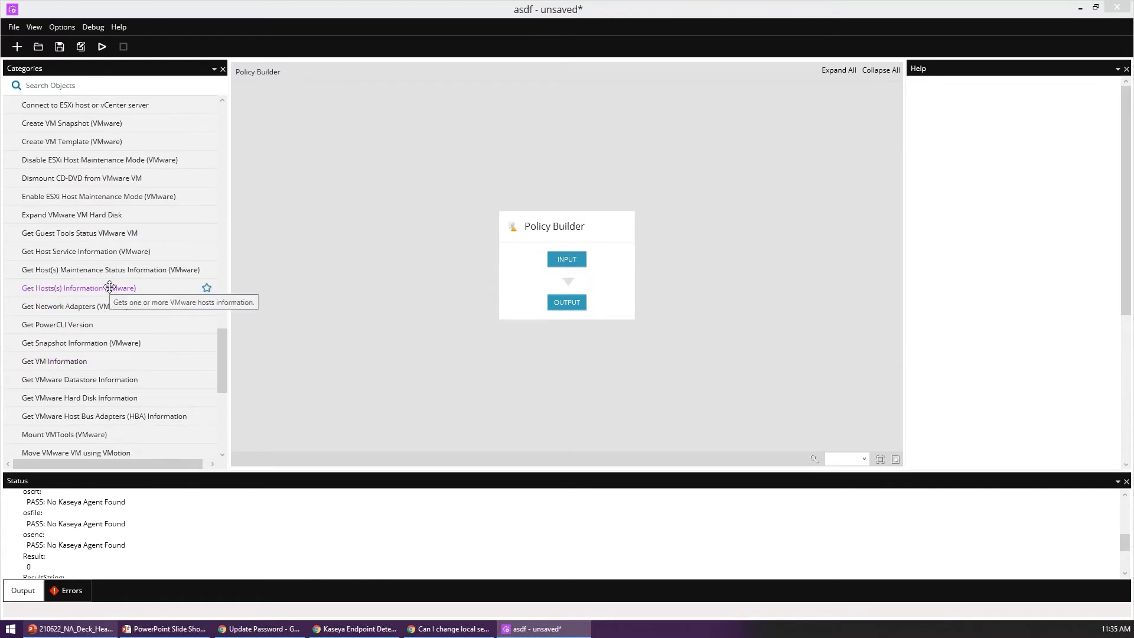
scroll(118, 313, "up", 2)
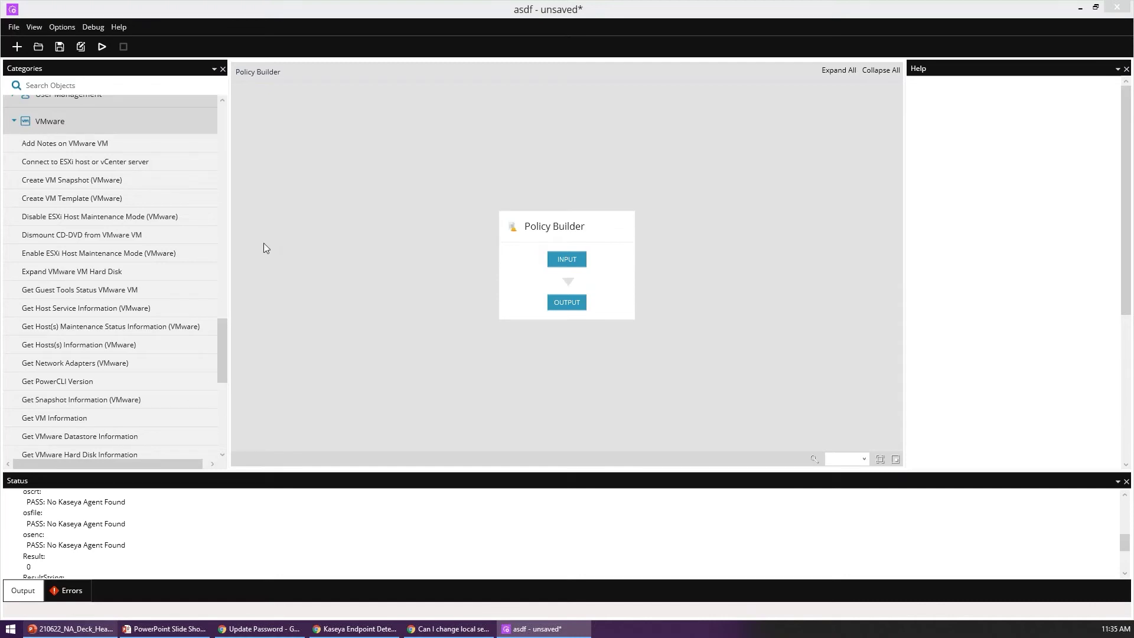
left_click_drag(126, 161, 615, 278)
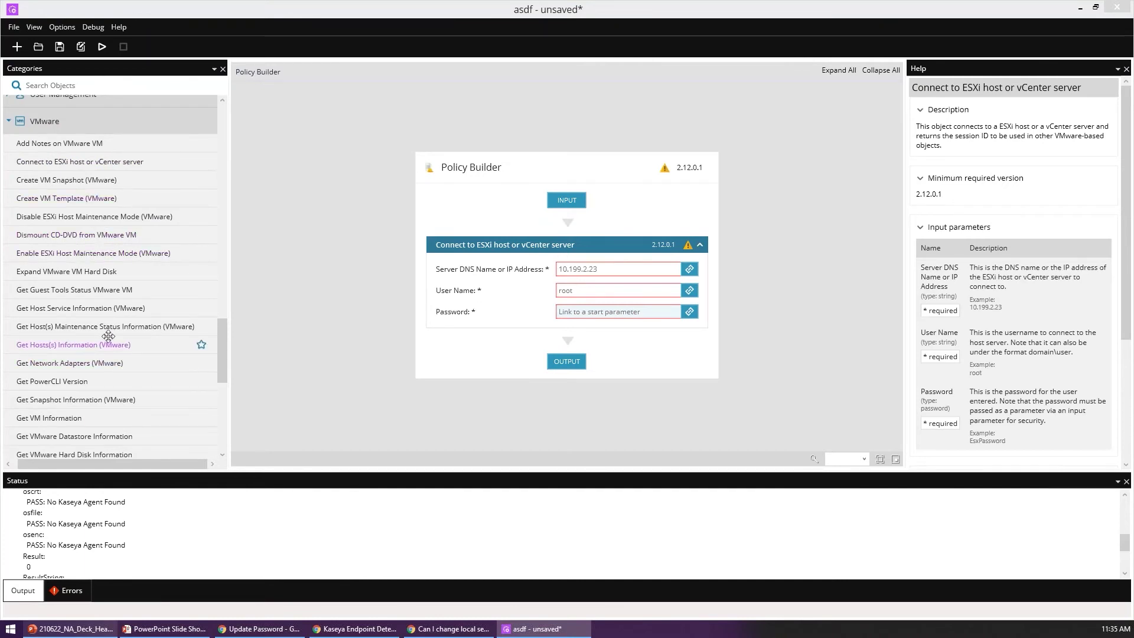
Step: Add Create VM Snapshot (VMware) below the ESXi connection step, then search the objects for 'get date'
scroll(108, 336, "down", 3)
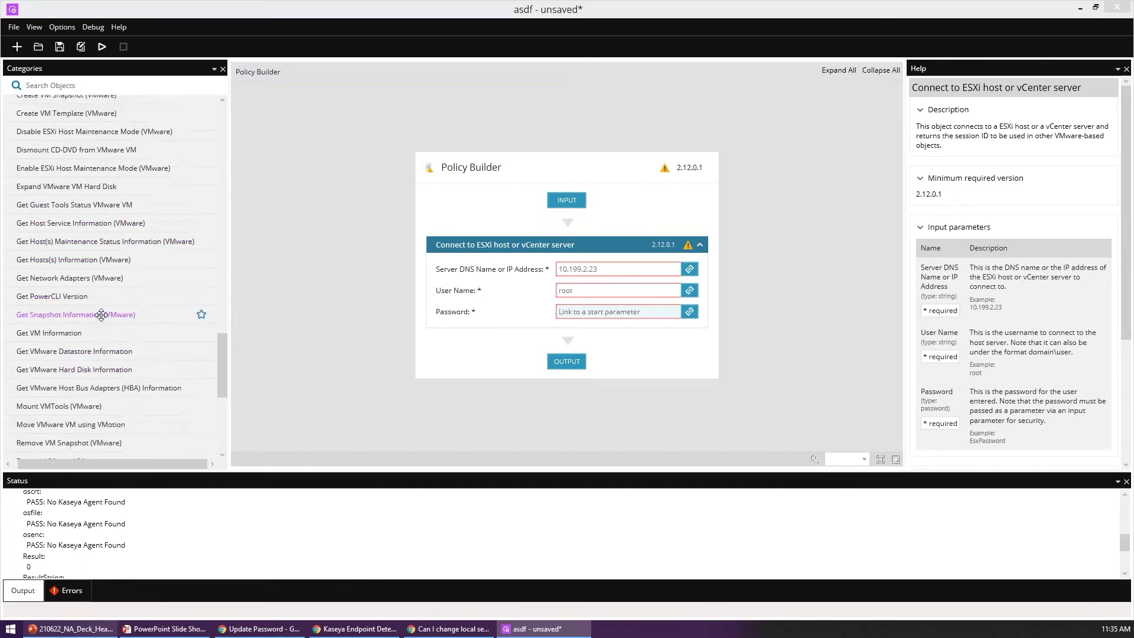
scroll(101, 315, "up", 5)
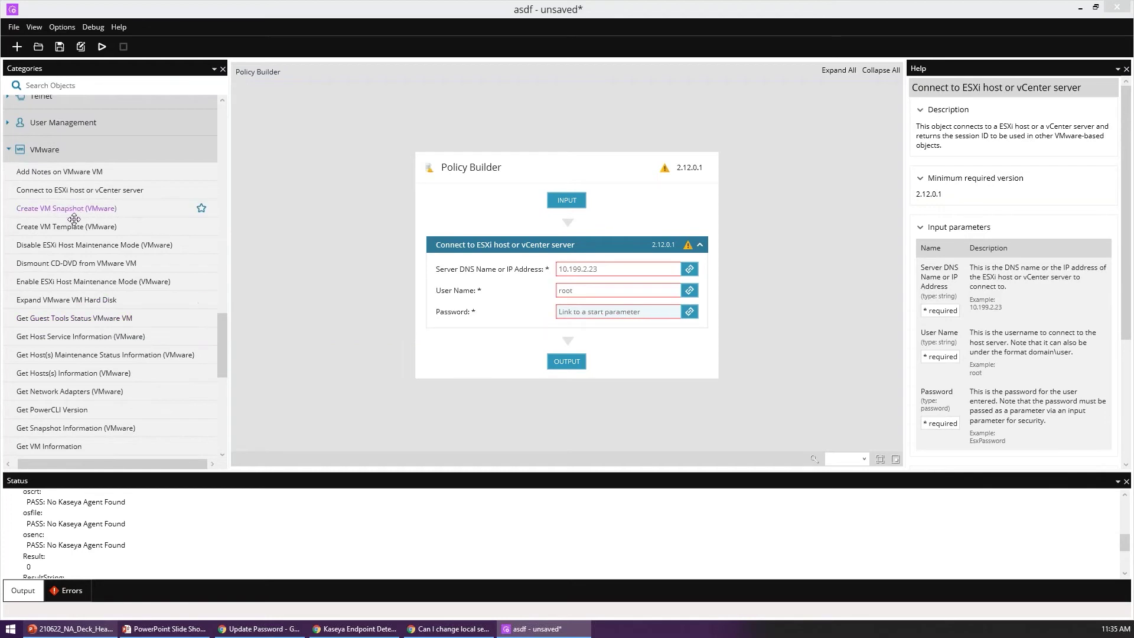
left_click_drag(69, 210, 499, 381)
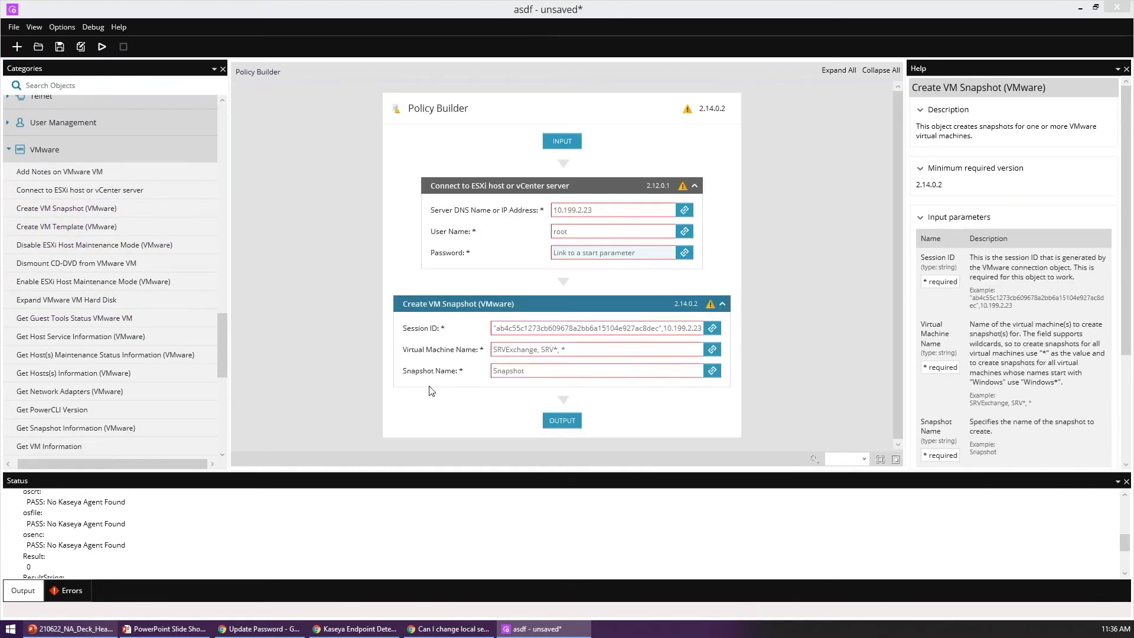
left_click(550, 350)
left_click(89, 81)
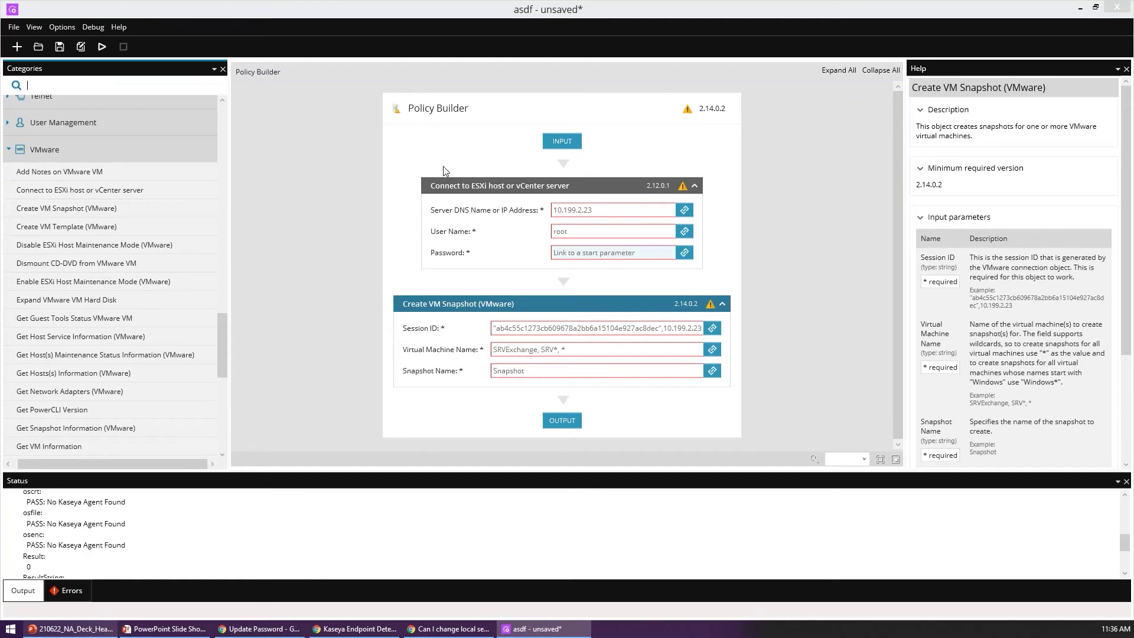
type("get date")
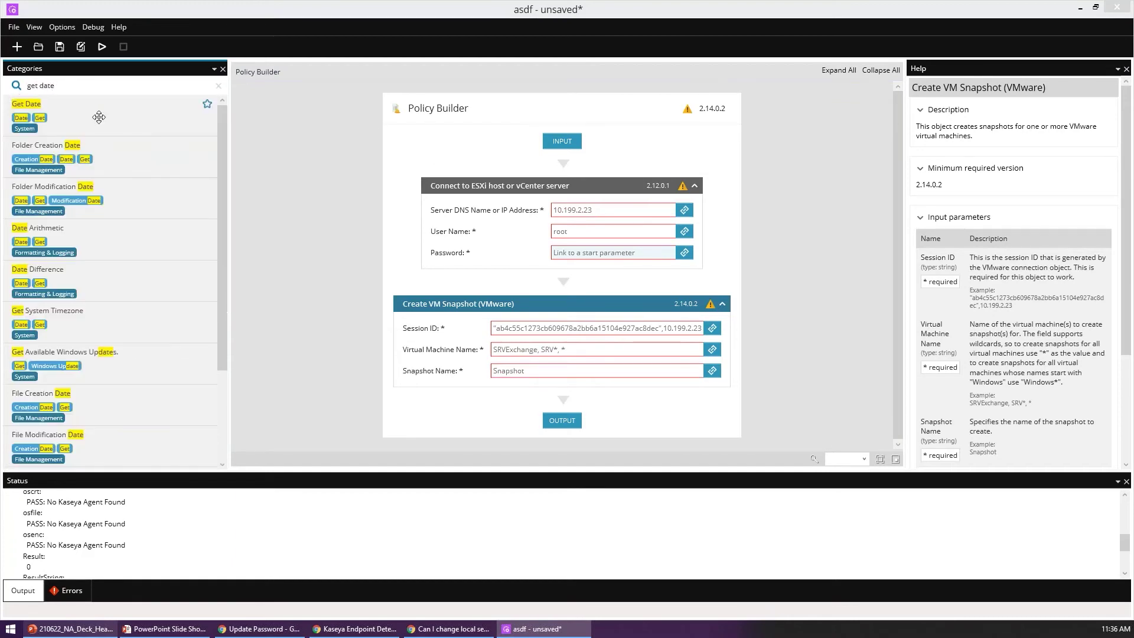
Step: Insert Get Date and then Format String before the snapshot, with custom date format yyyyMMddhhmmss
left_click_drag(98, 101, 563, 298)
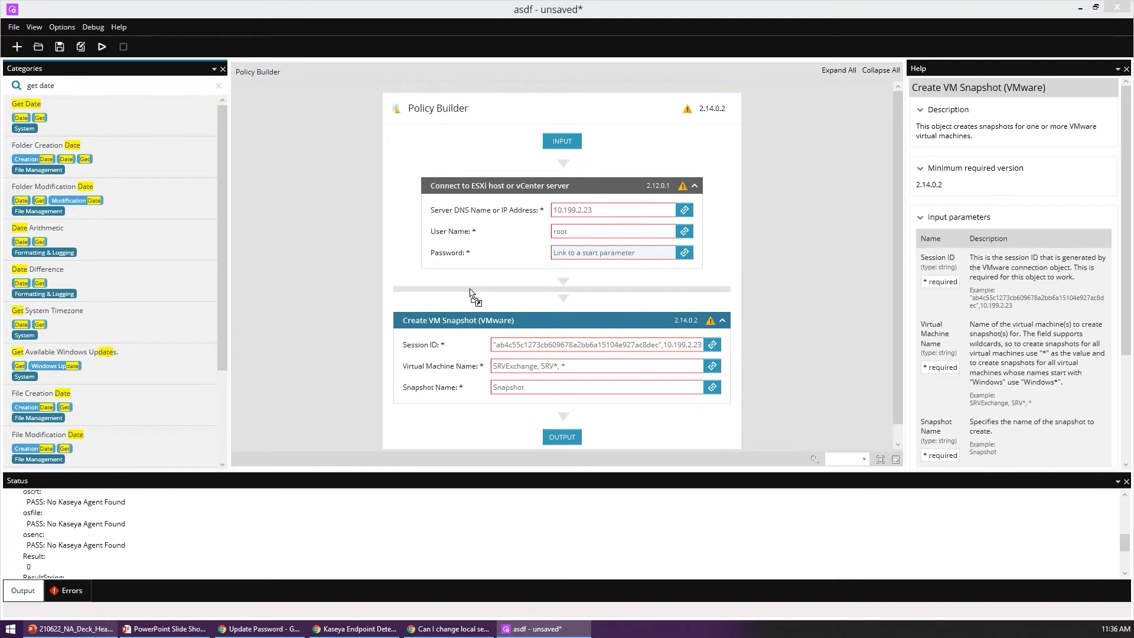
key("ctrl+a")
type("fopr")
type("mat string")
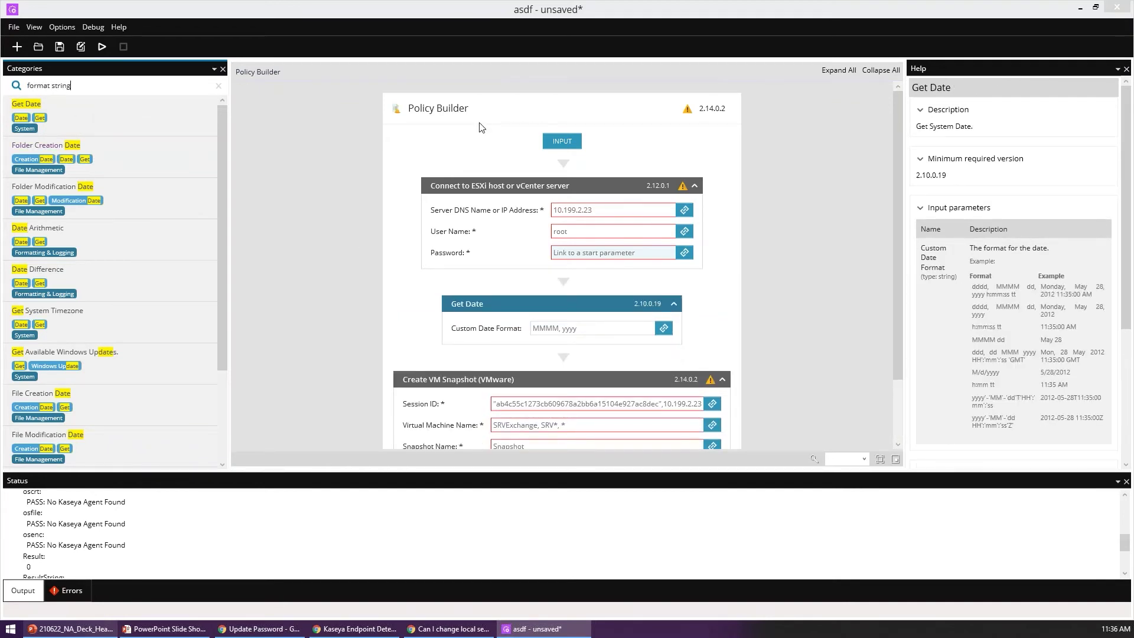
left_click_drag(148, 115, 582, 366)
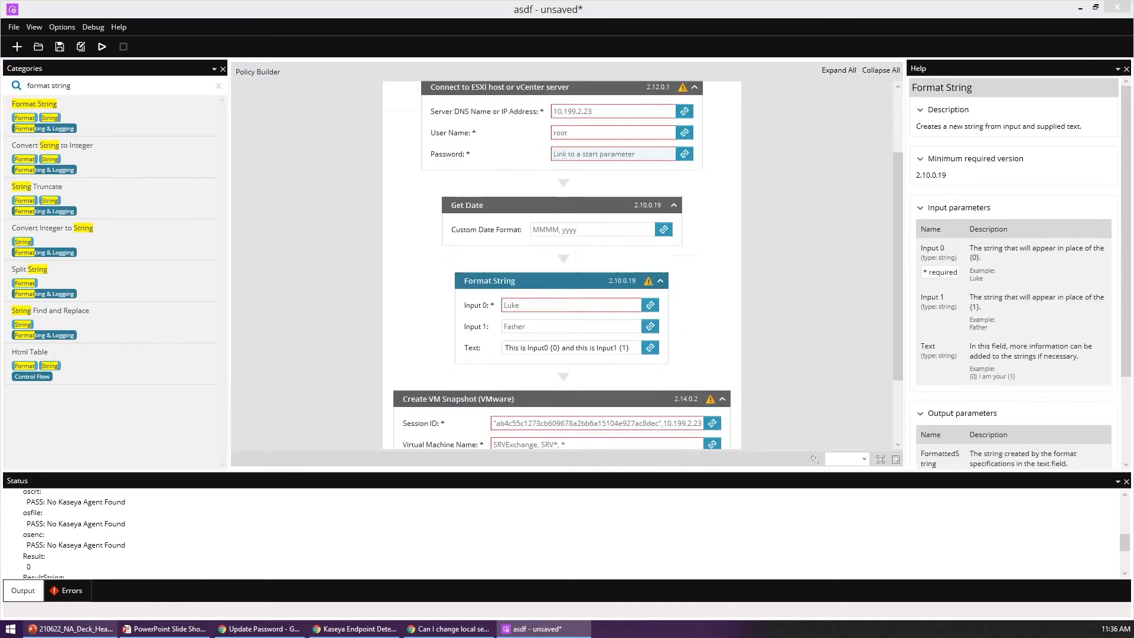
type("yy")
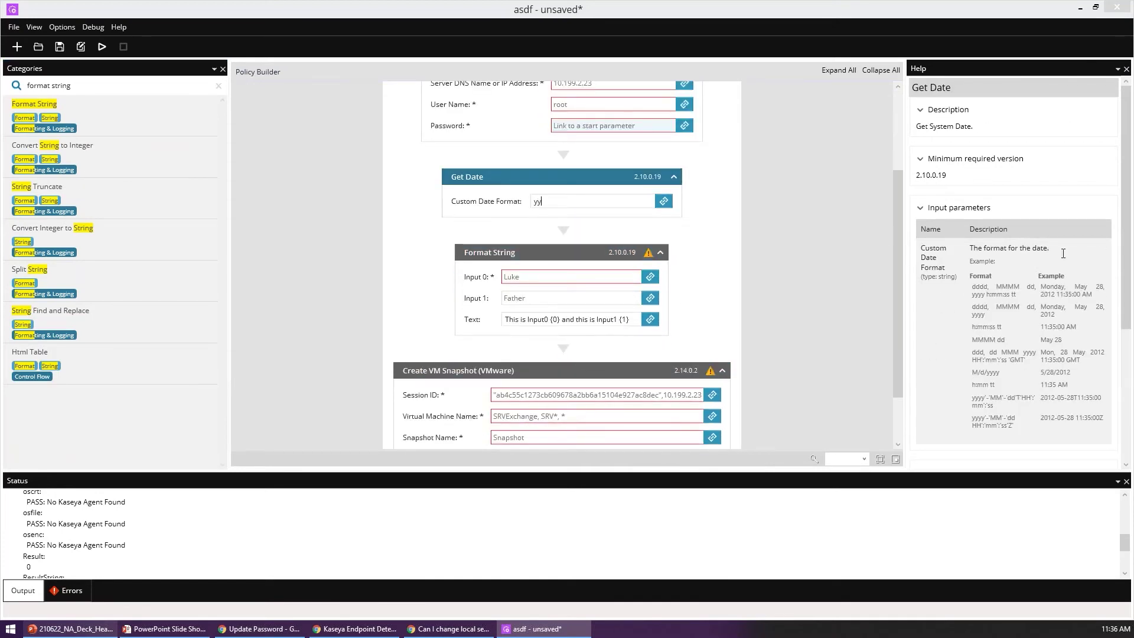
type("yyMMddhhmmss")
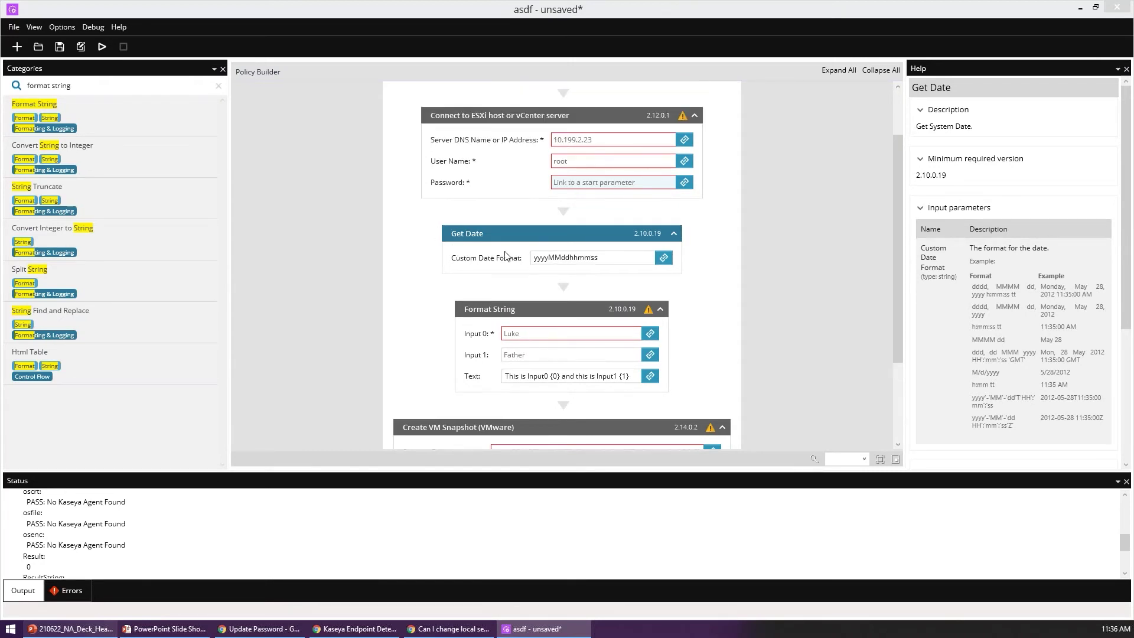
left_click(480, 273)
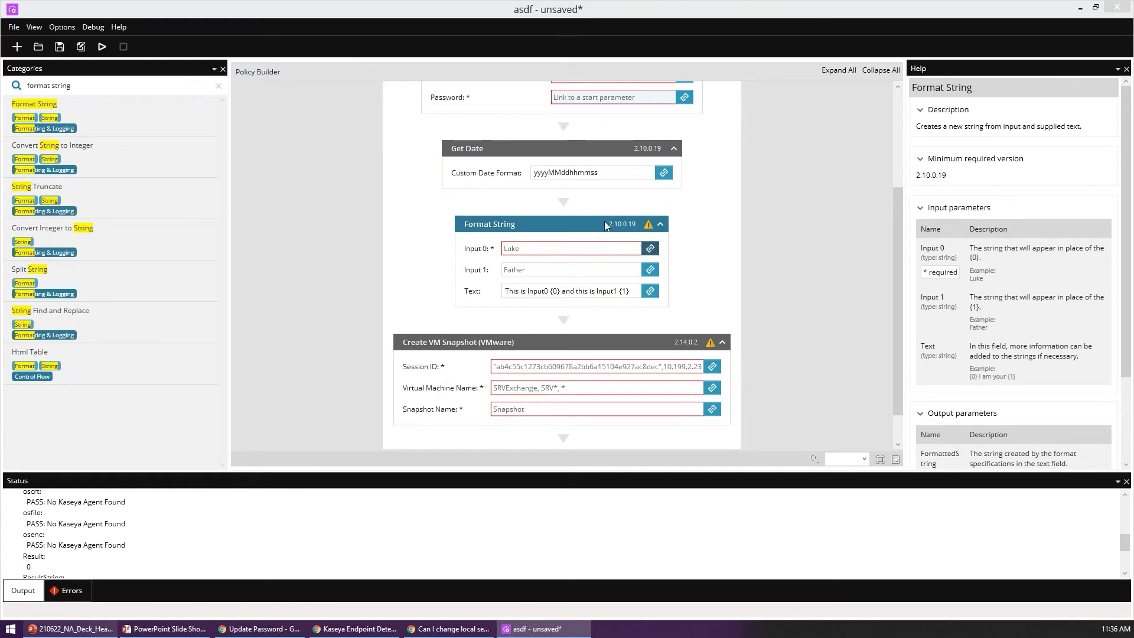
Step: Link Format String Input 0 to Get Date.Date Result String and set Text to SnapshotPremaintenance-{0}
left_click(650, 248)
left_click(498, 239)
left_click(502, 337)
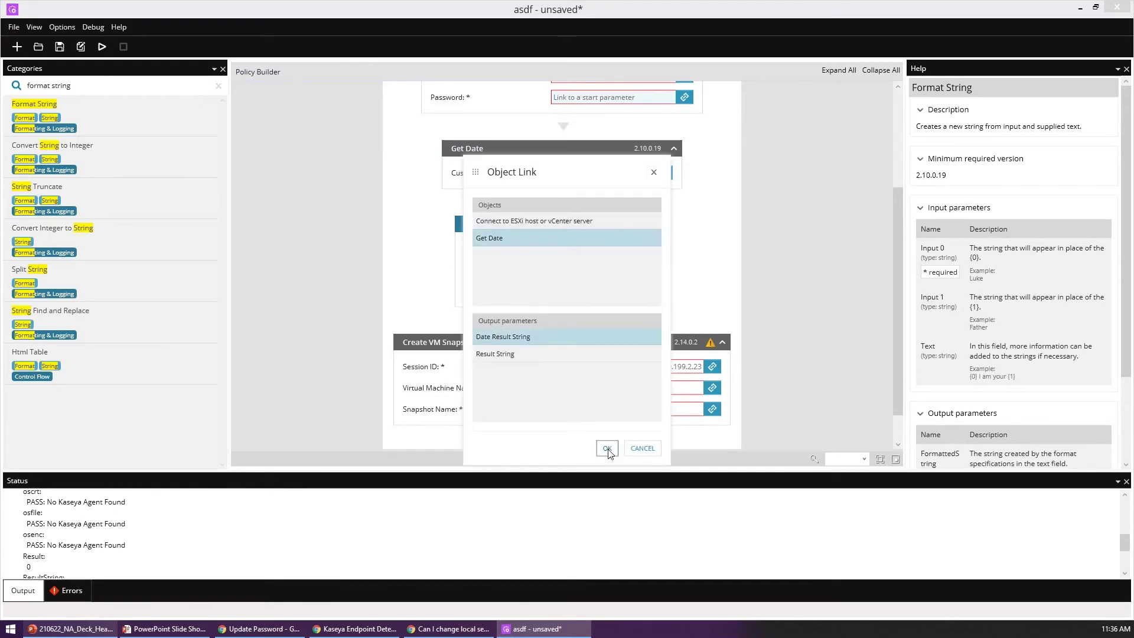
left_click(607, 447)
left_click_drag(554, 290, 472, 294)
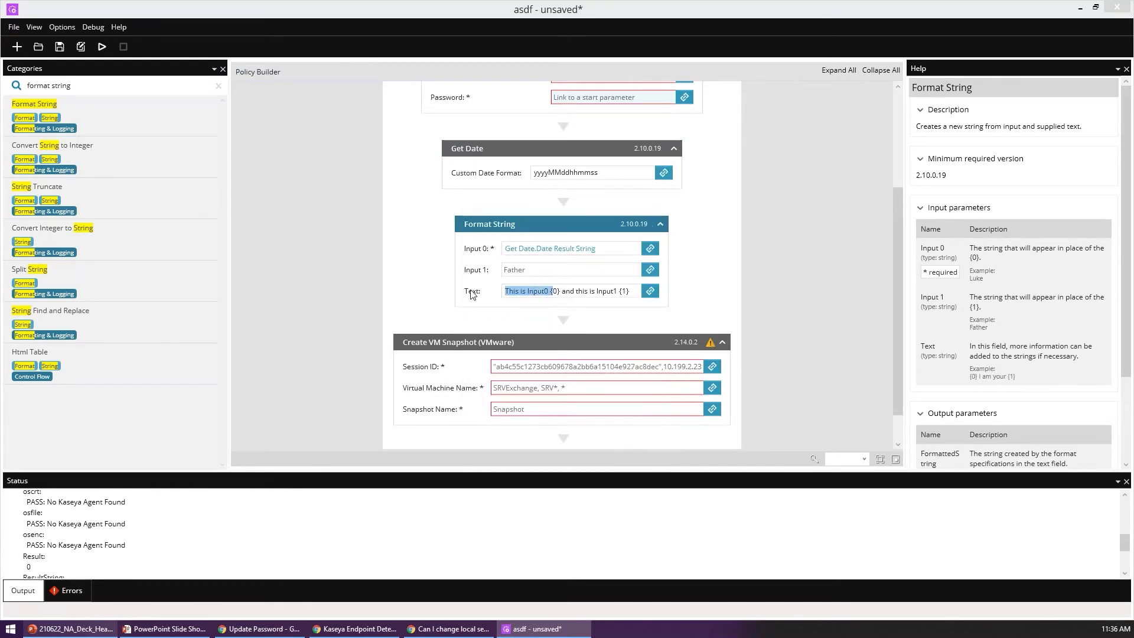
type("Snapsho")
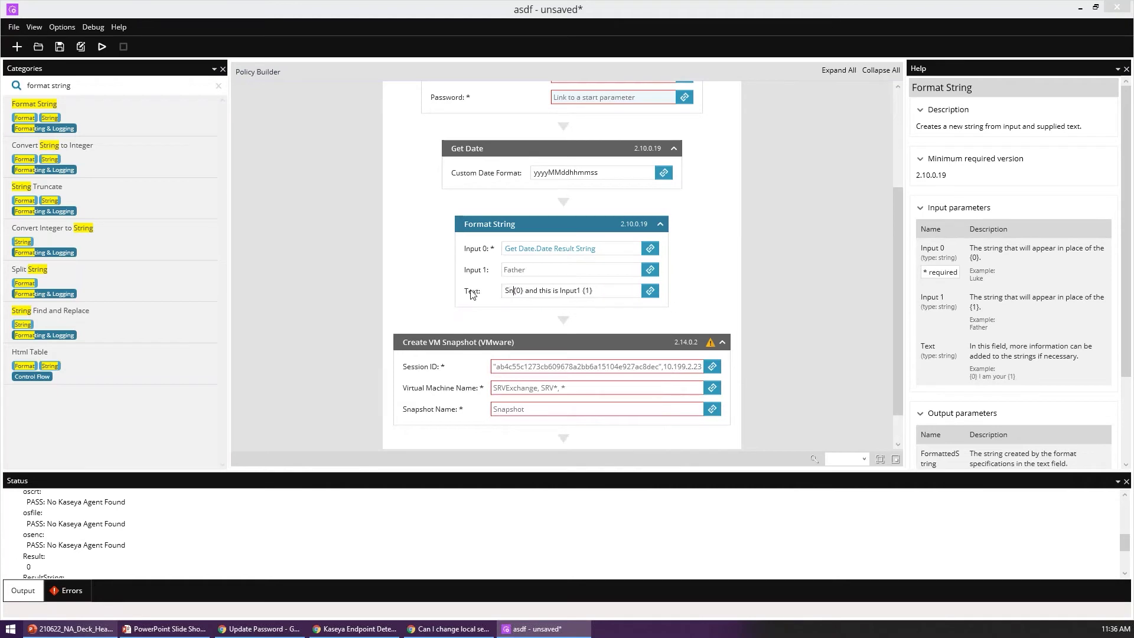
type("tPremaintenance-")
key("Right")
key("Right")
key("Right")
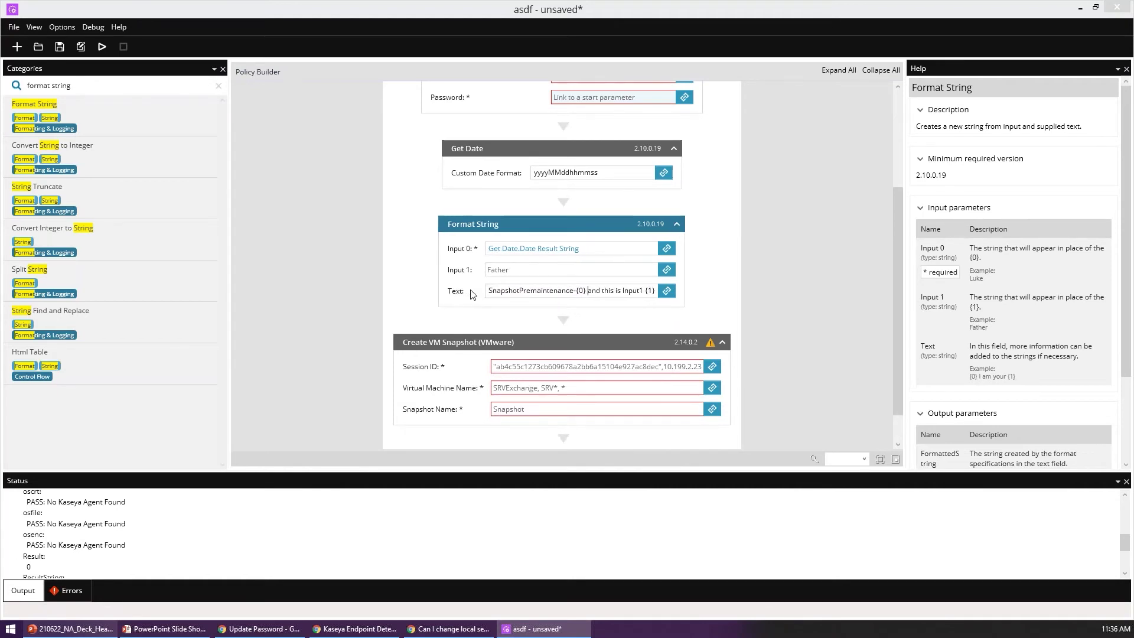
key("shift+End")
key("Delete")
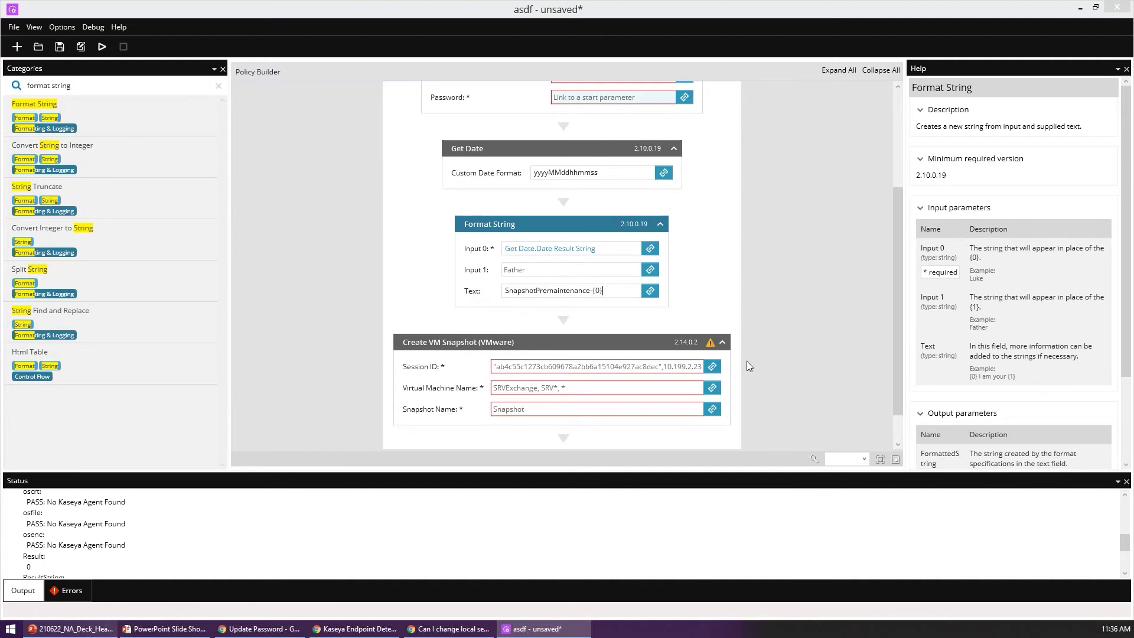
Step: Link Snapshot Name to Format String.FormattedString and Session ID to the ESXi connection's Session ID
left_click(712, 410)
left_click(496, 255)
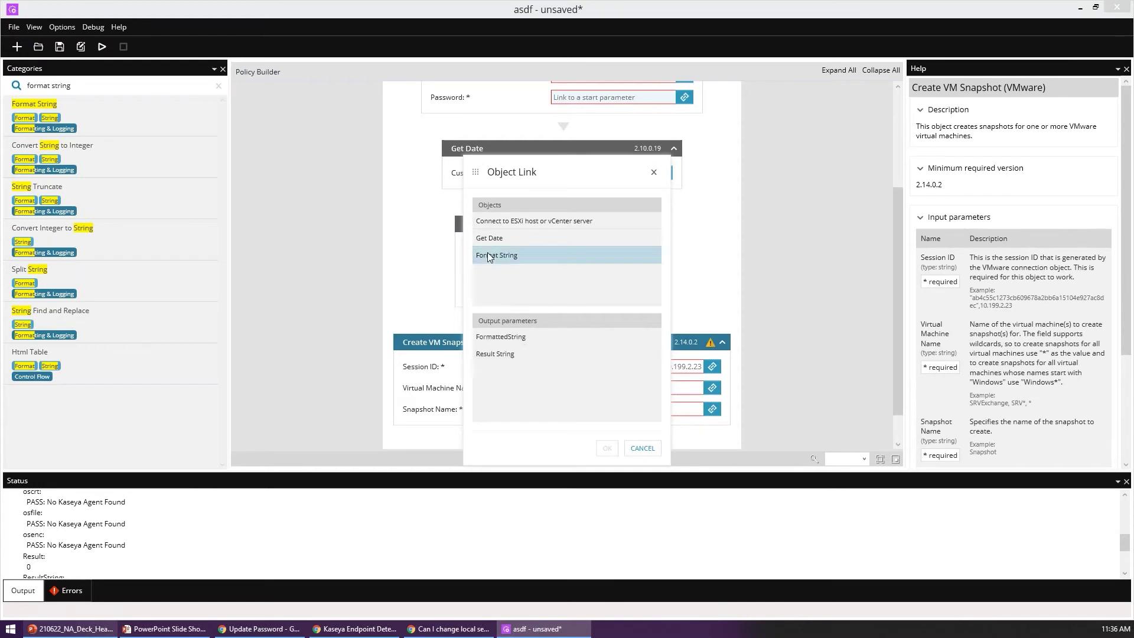
left_click(502, 337)
left_click(607, 448)
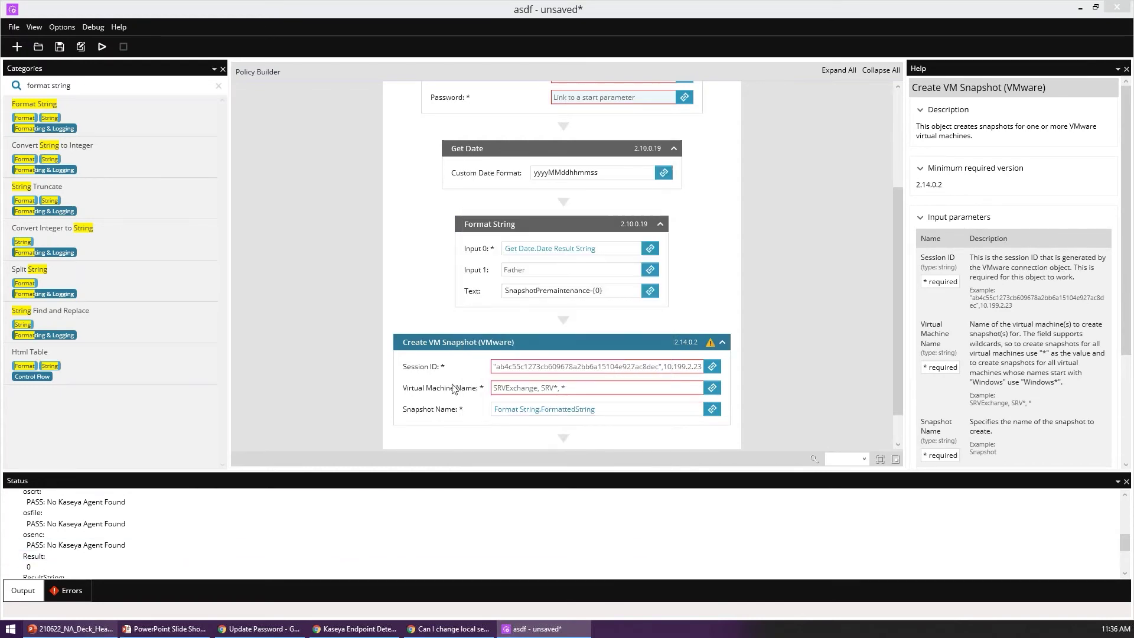
left_click(713, 367)
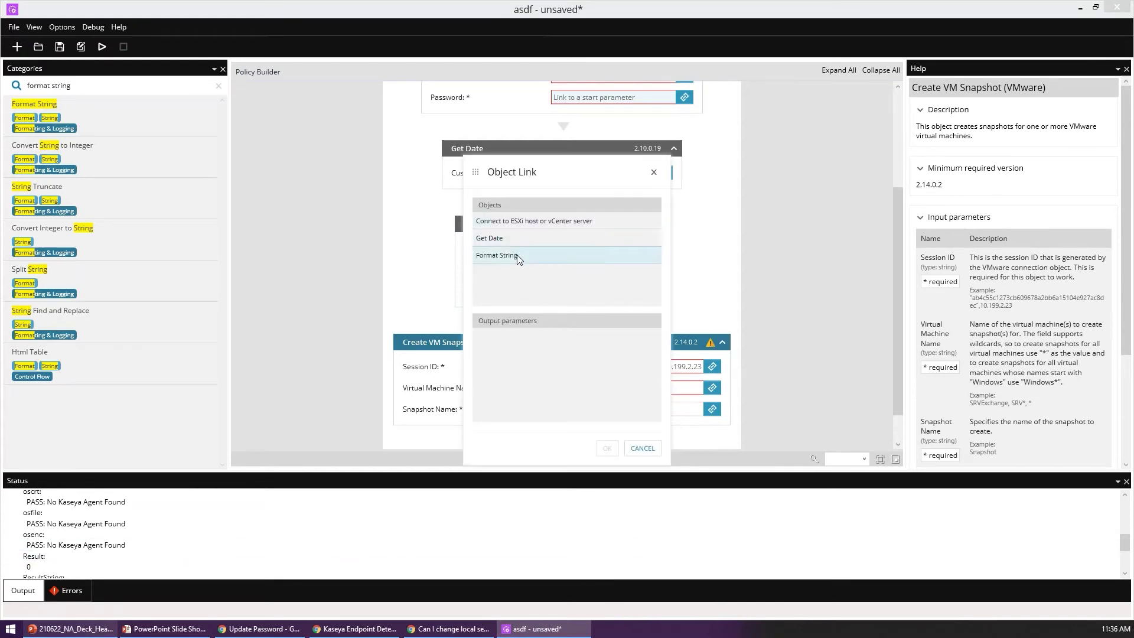
left_click(520, 221)
left_click(513, 338)
Step: Confirm the Session ID link and set the Virtual Machine Name to *
left_click(606, 449)
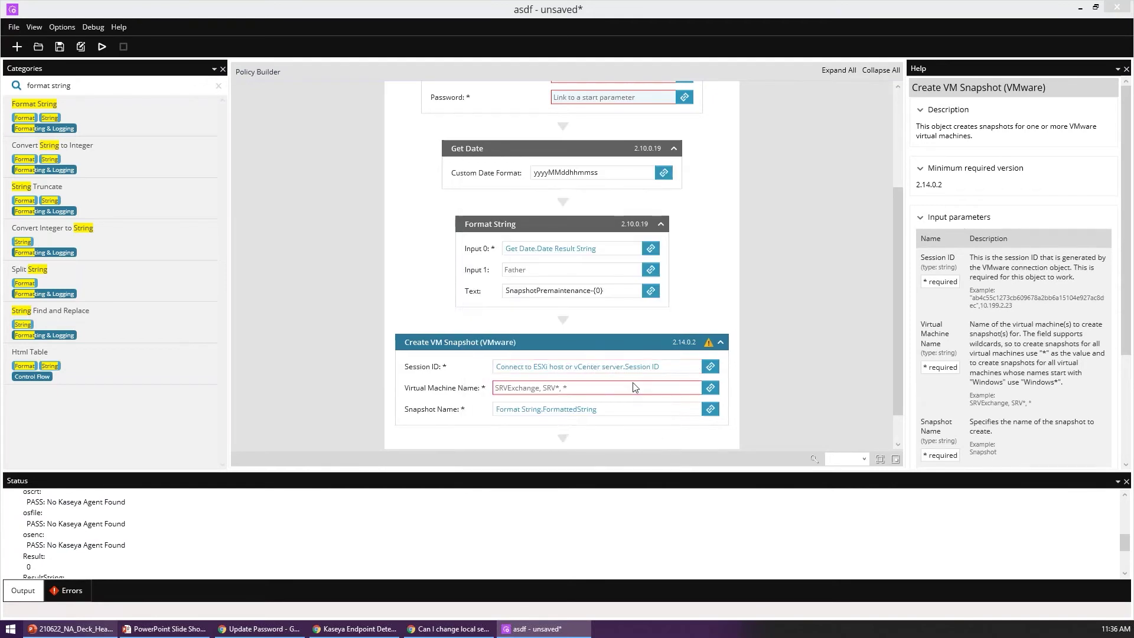
left_click(657, 387)
type("*")
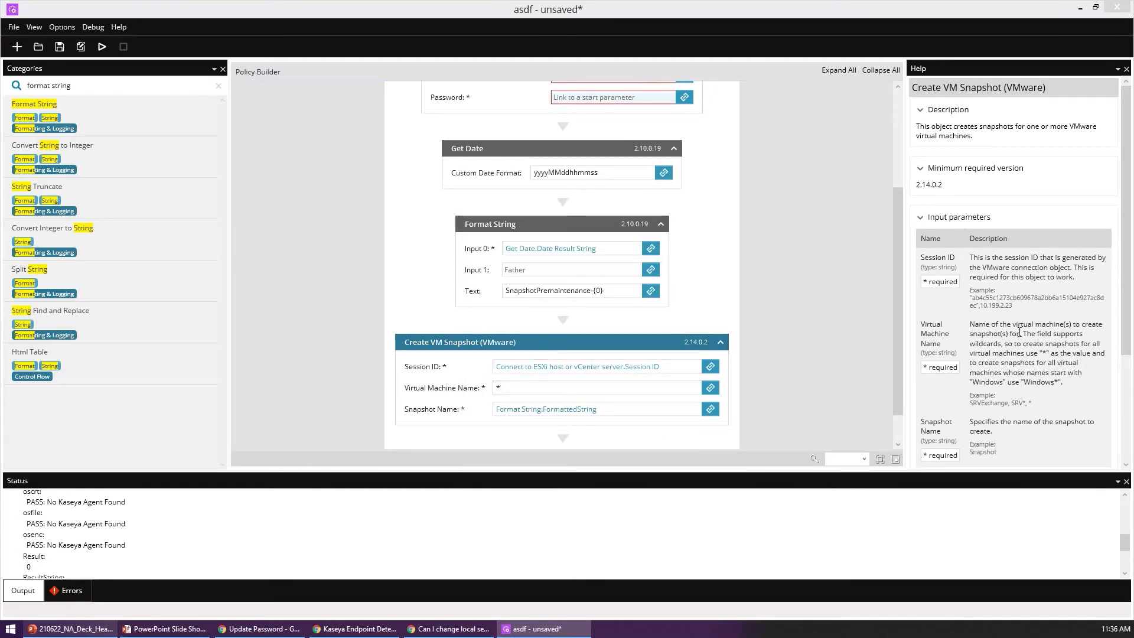
Step: Read the help for Virtual Machine Name and the ESXi connection step, and select the old search text
left_click(933, 339)
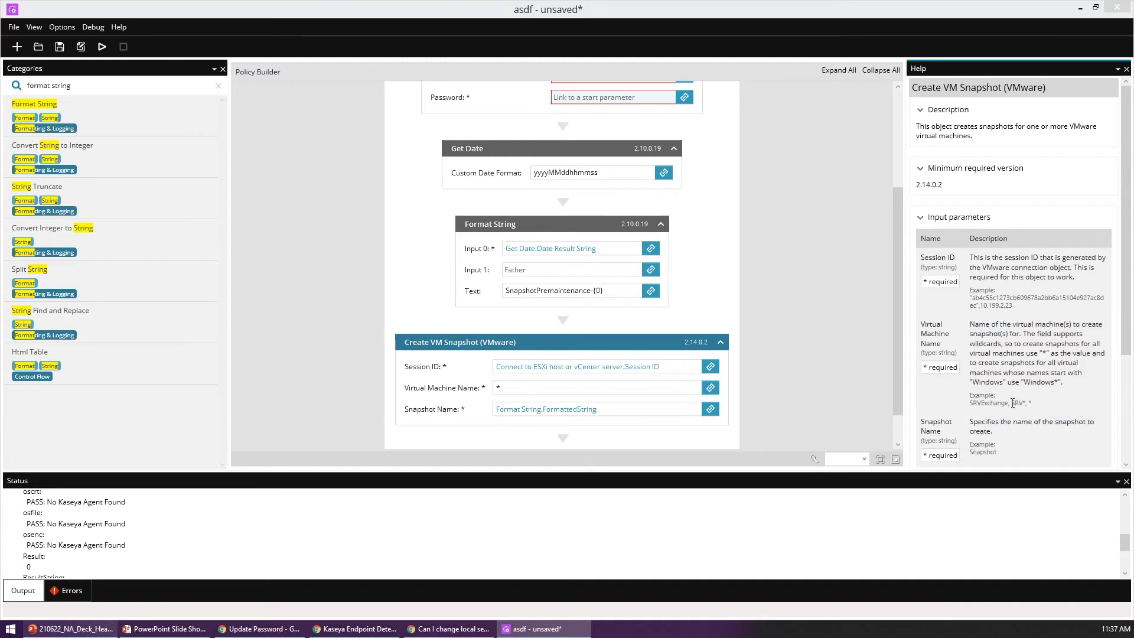
scroll(461, 348, "down", 1)
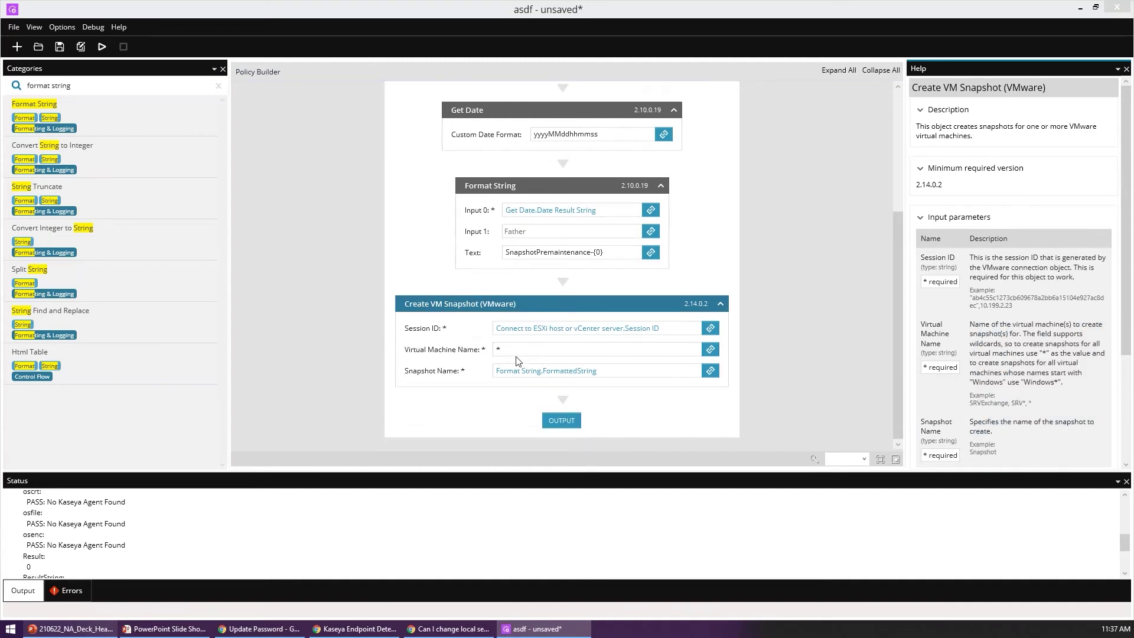
scroll(494, 208, "up", 1)
scroll(494, 208, "up", 5)
scroll(379, 375, "down", 5)
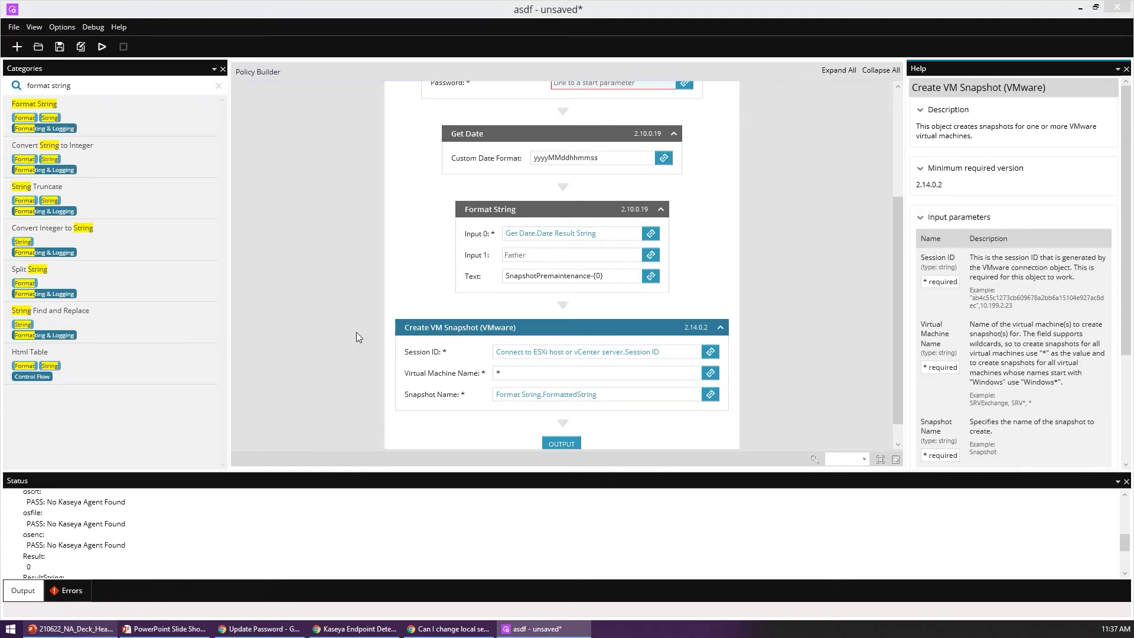
scroll(475, 222, "up", 3)
left_click(446, 245)
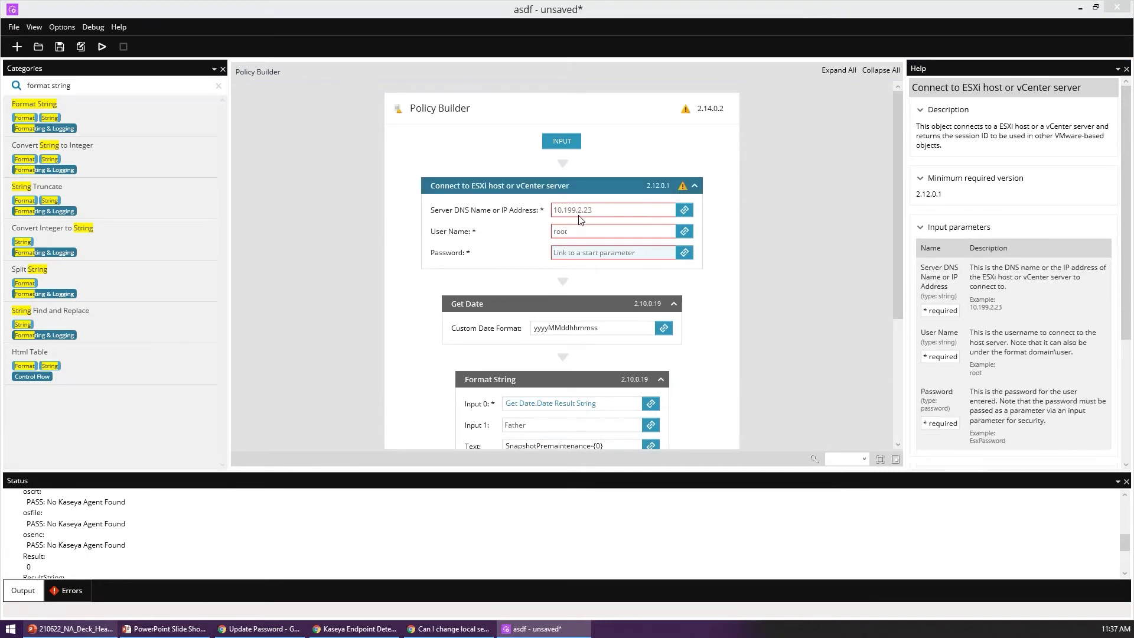
left_click(114, 86)
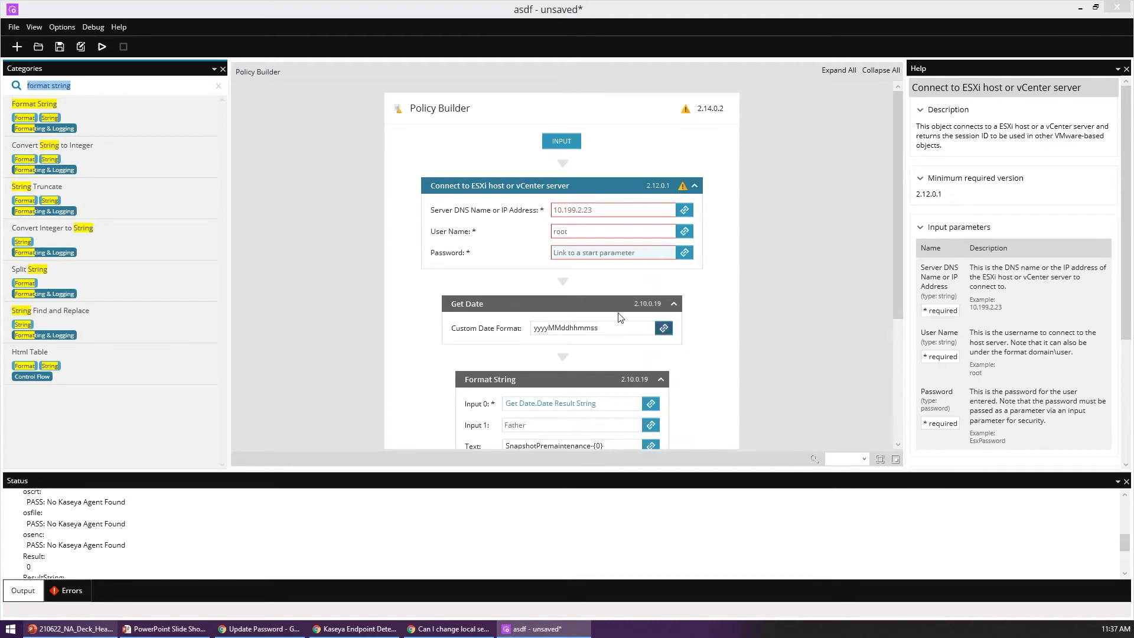
scroll(512, 324, "down", 3)
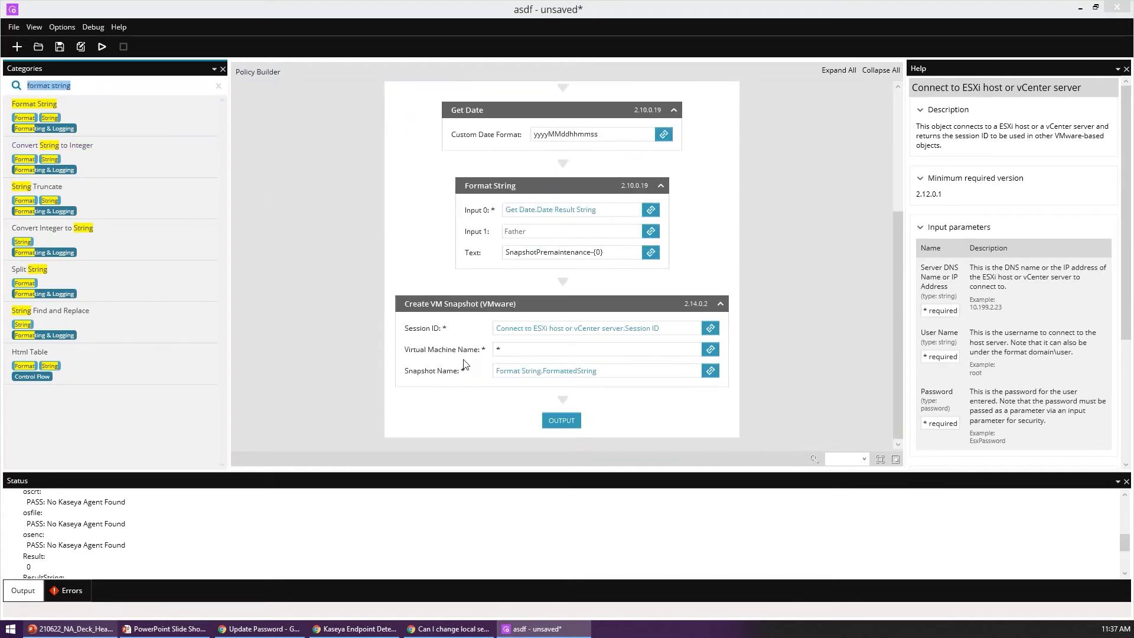
scroll(342, 267, "up", 4)
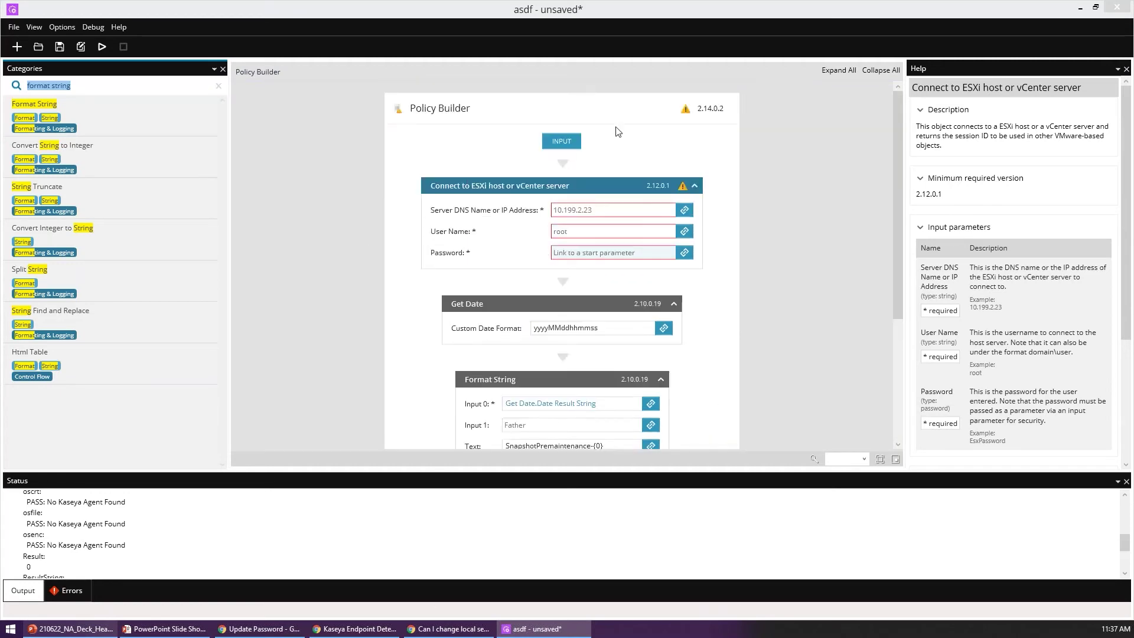
scroll(363, 284, "down", 3)
Step: Search 'update' and add Force Windows Update after the snapshot, keeping reboot-if-required and auto-accept EULA ticked
key("BackSpace")
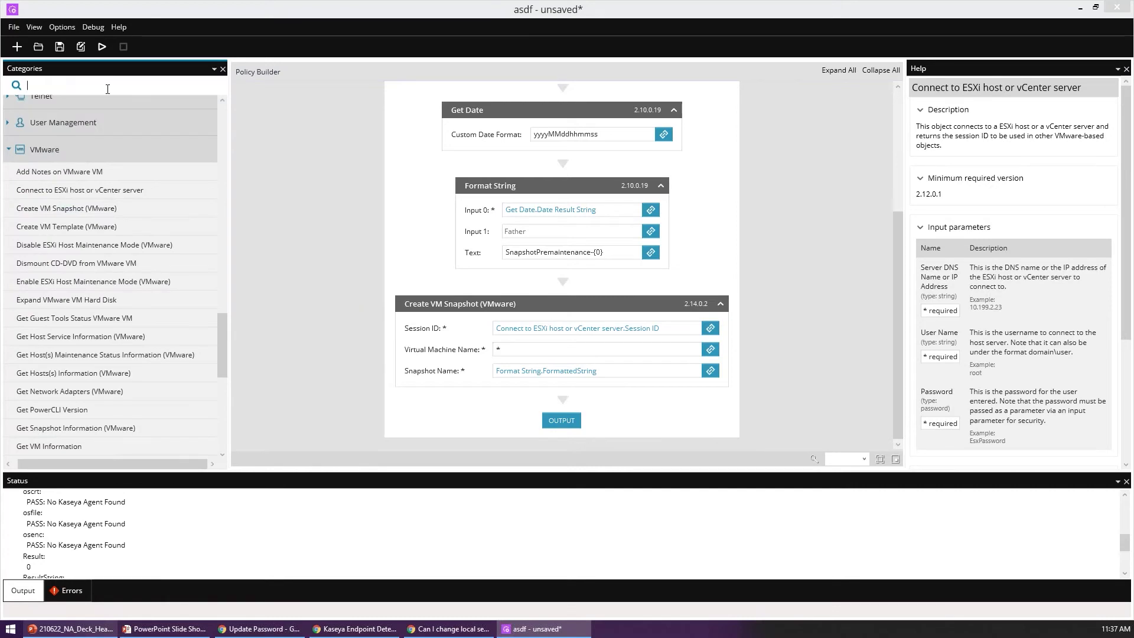
type("update")
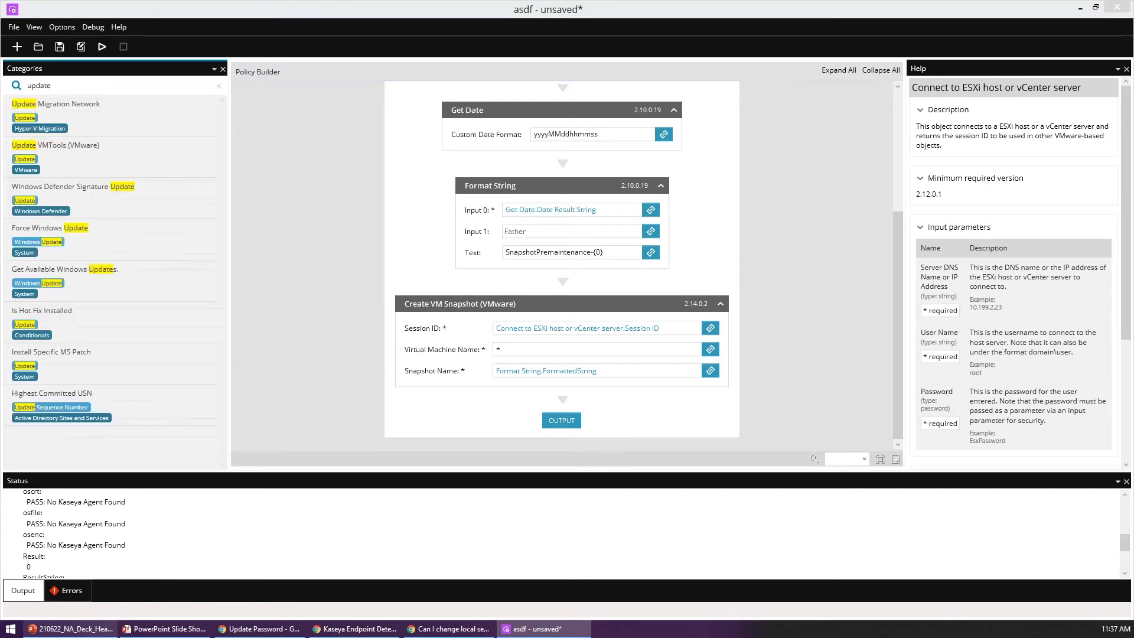
left_click_drag(111, 235, 560, 407)
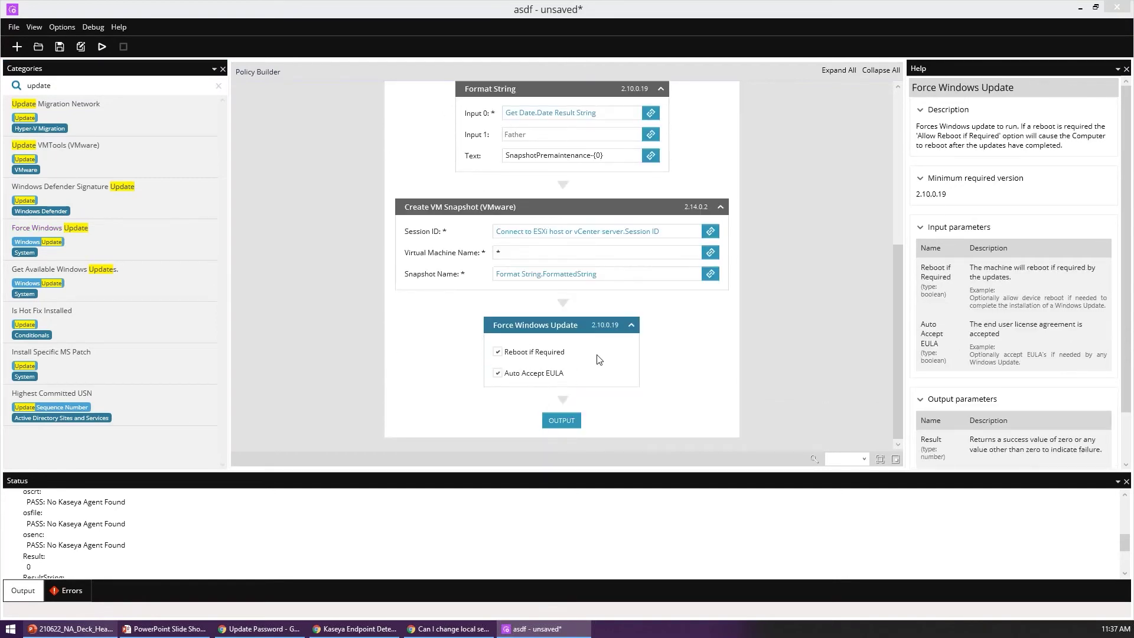
left_click(1076, 118)
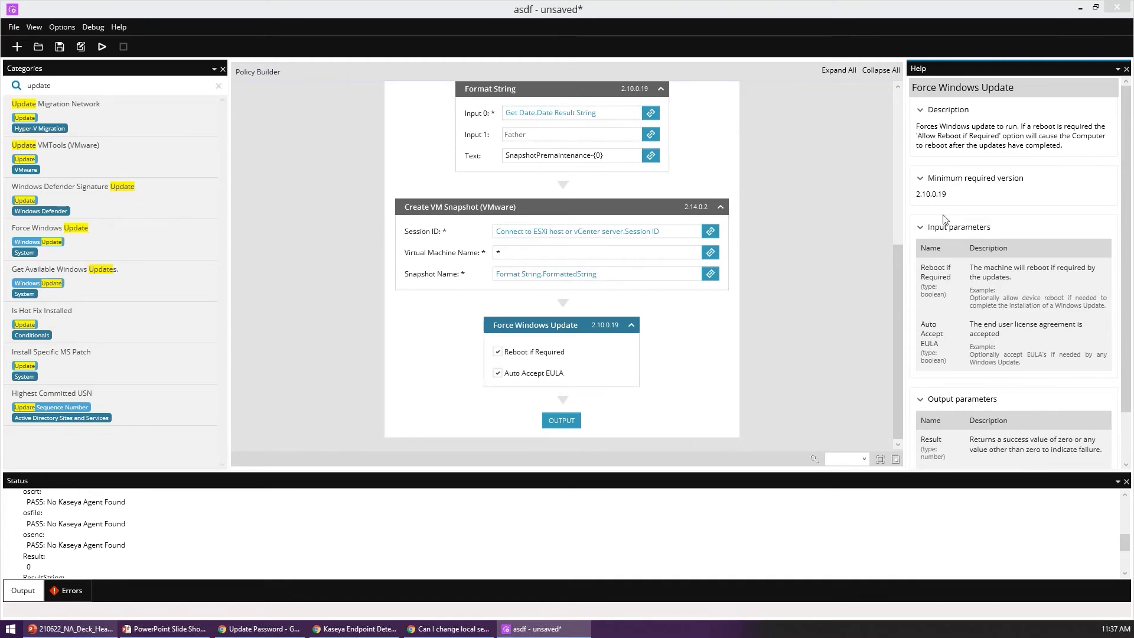
scroll(944, 219, "down", 2)
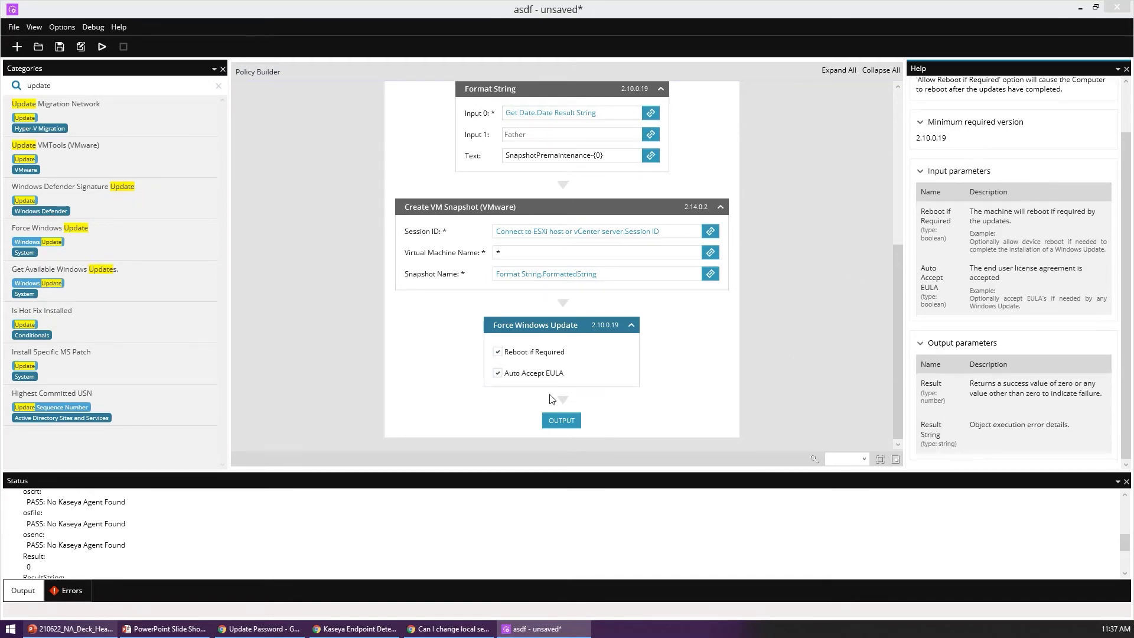
left_click(637, 349)
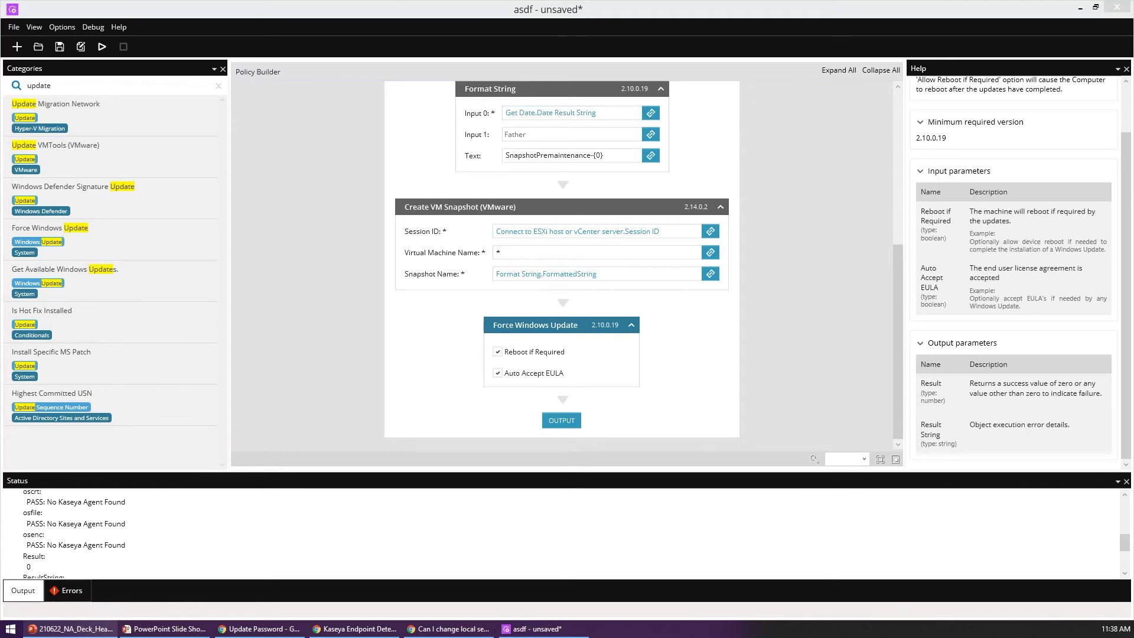
Step: Delete the connection, date, naming, snapshot and Windows Update steps, then search Categories for 'prompt'
scroll(502, 189, "up", 3)
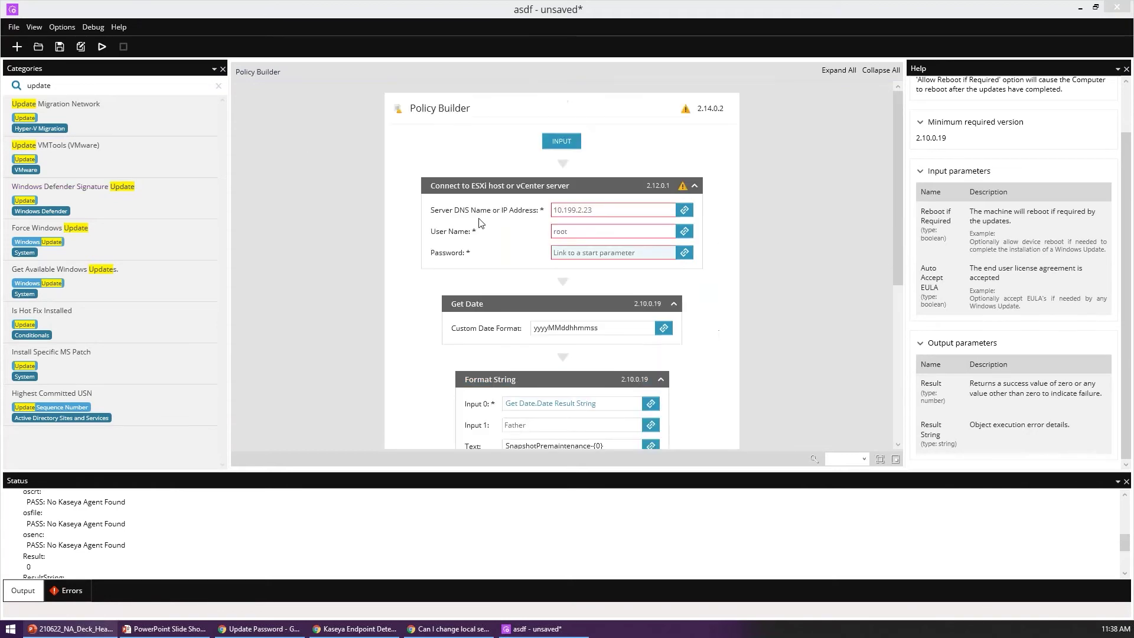
left_click(465, 244)
key("Delete")
key("Delete")
key("Delete")
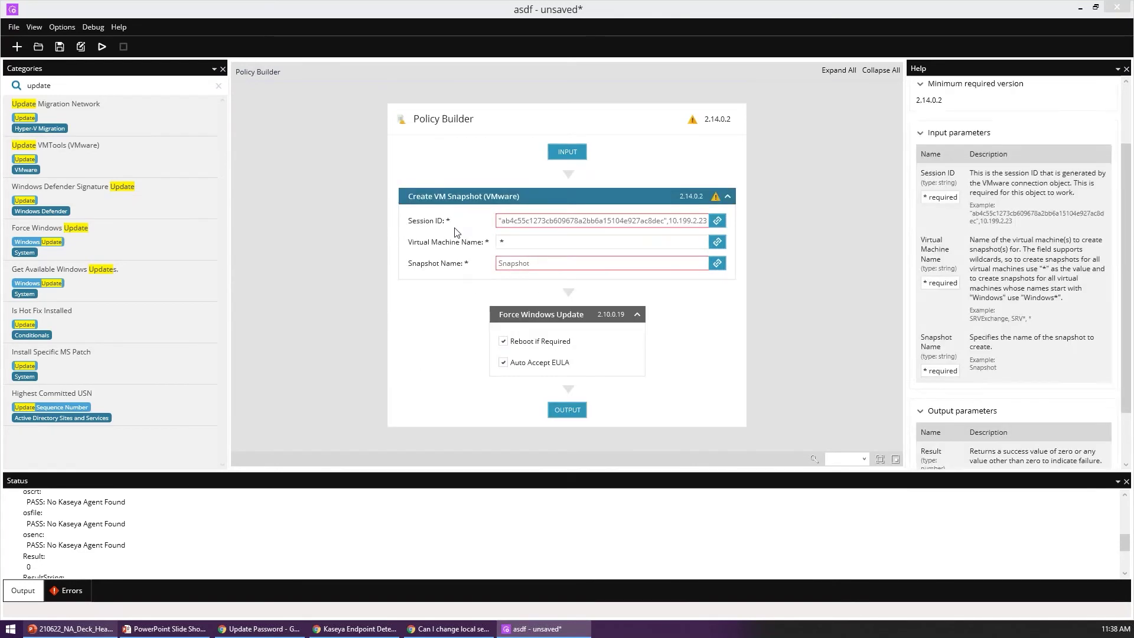
key("Delete")
double_click(109, 85)
type("prompt")
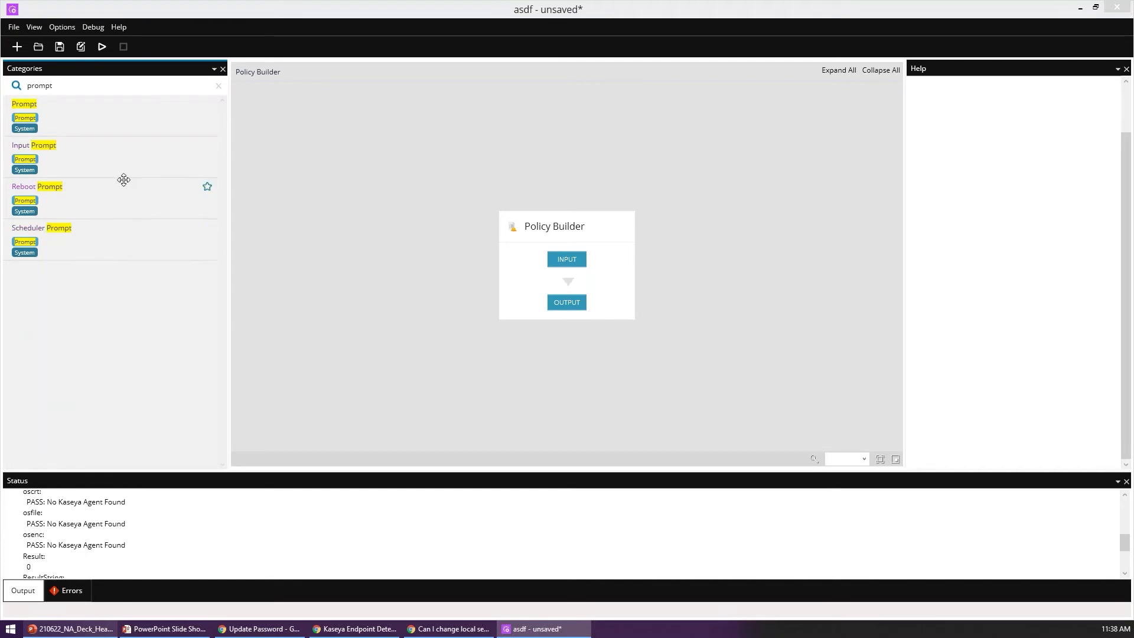
Step: Try an Input Prompt step with a new input and button, then remove it
left_click_drag(119, 164, 555, 287)
left_click(639, 324)
left_click(679, 437)
scroll(750, 247, "down", 3)
scroll(421, 220, "up", 1)
key("Delete")
Step: Add a Reboot Prompt step with a message asking the user to reboot their computer ASAP
left_click_drag(116, 202, 552, 289)
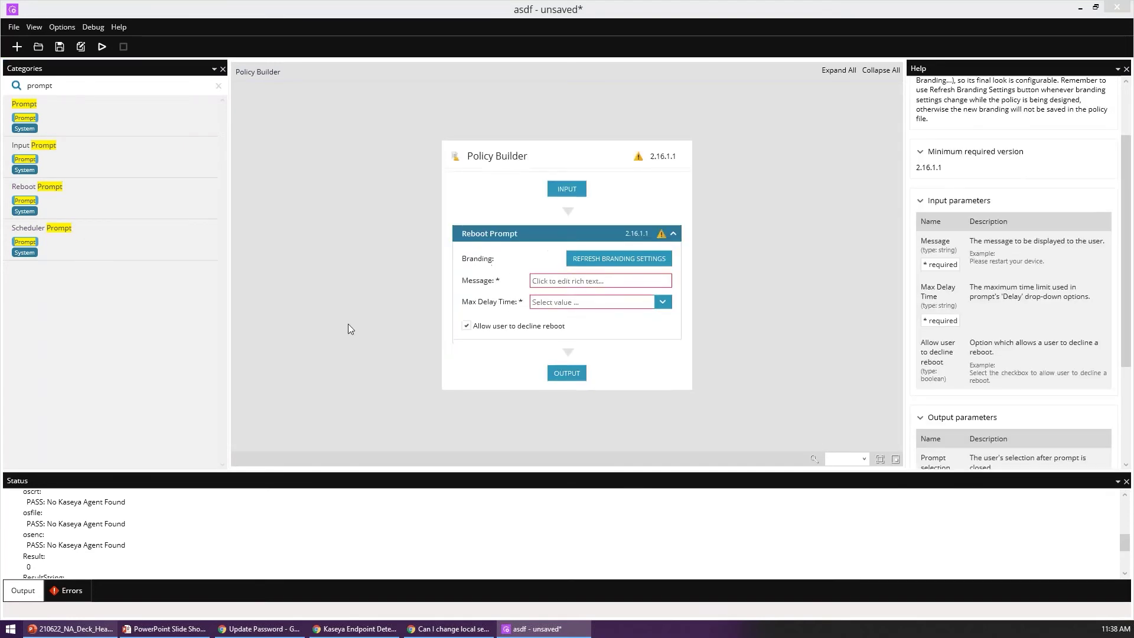
left_click(547, 281)
type("yhey buddy you need to reboot your comnptuer ASAP please")
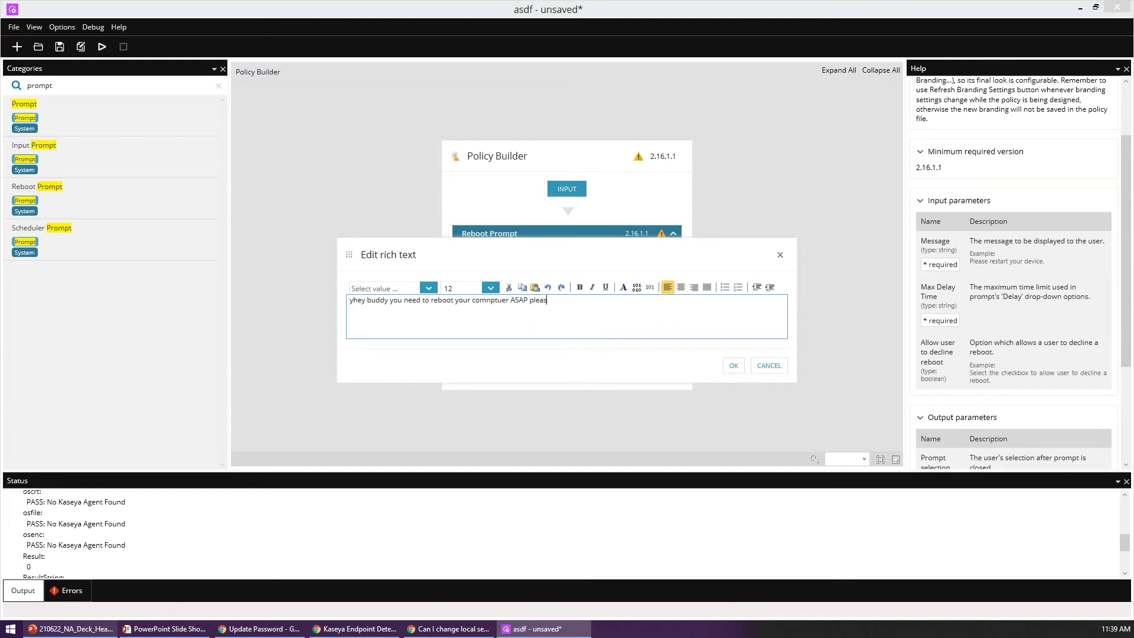
Step: Make the word ASAP bold at size 24 and confirm the message
double_click(519, 300)
left_click(580, 287)
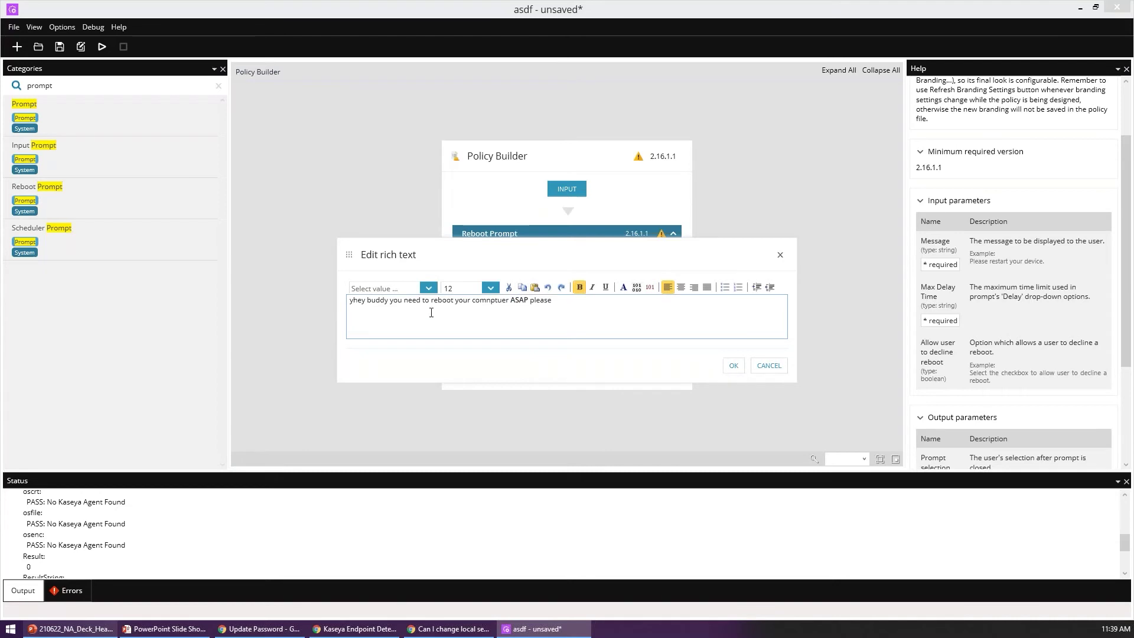
left_click(474, 287)
left_click(466, 352)
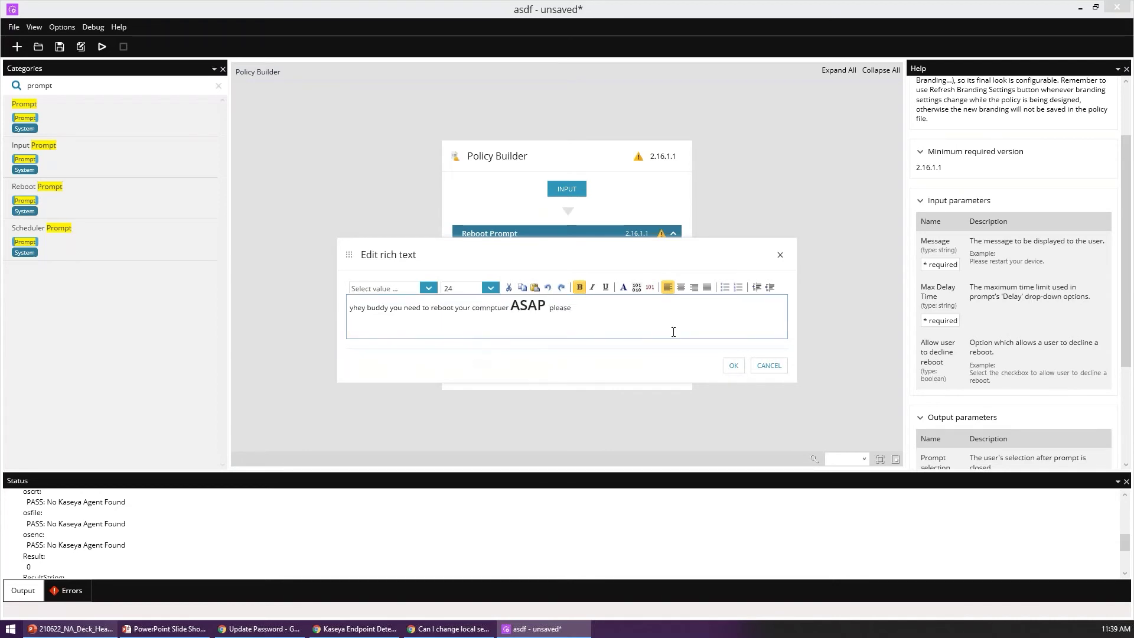
left_click(733, 366)
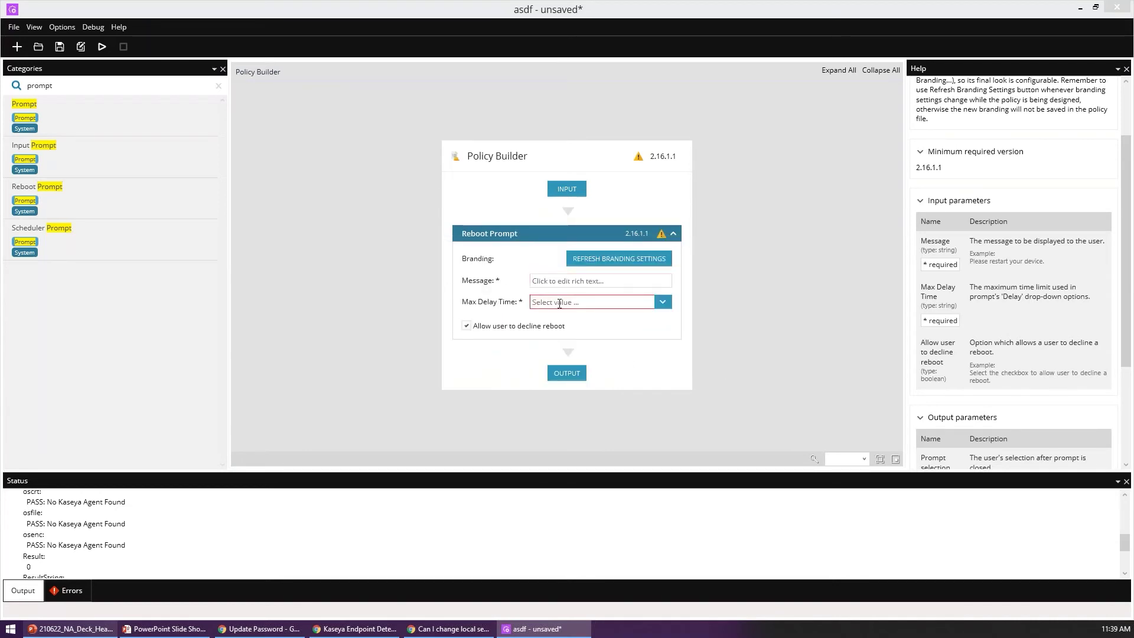
Step: Set Max Delay Time to 2 hr, keeping 'Allow user to decline reboot' ticked
left_click(668, 305)
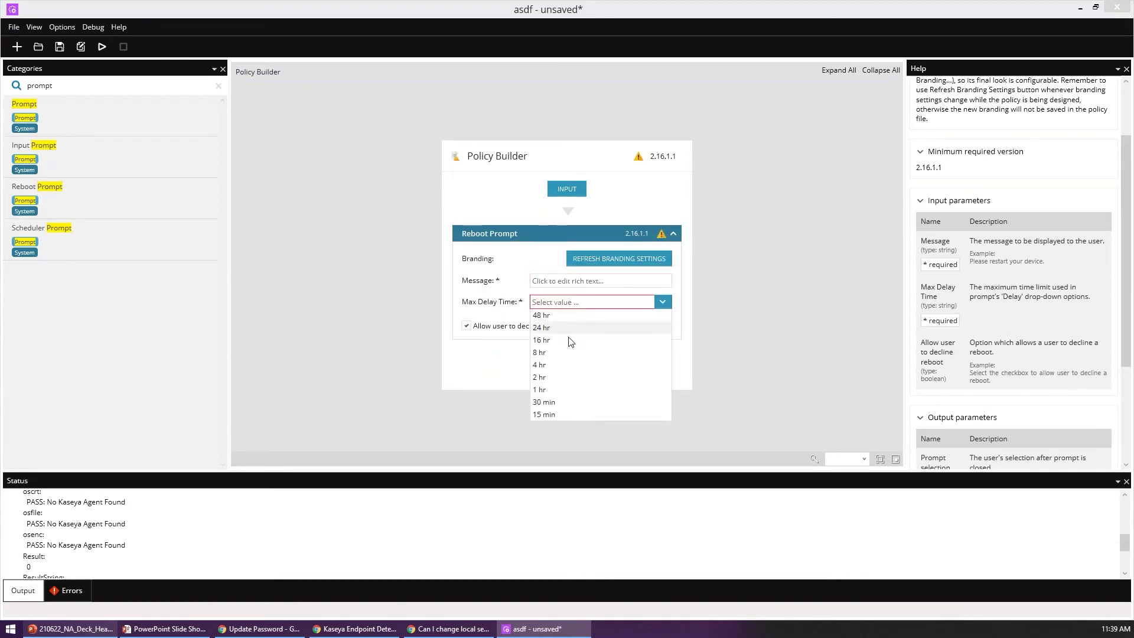
left_click(548, 378)
left_click(482, 326)
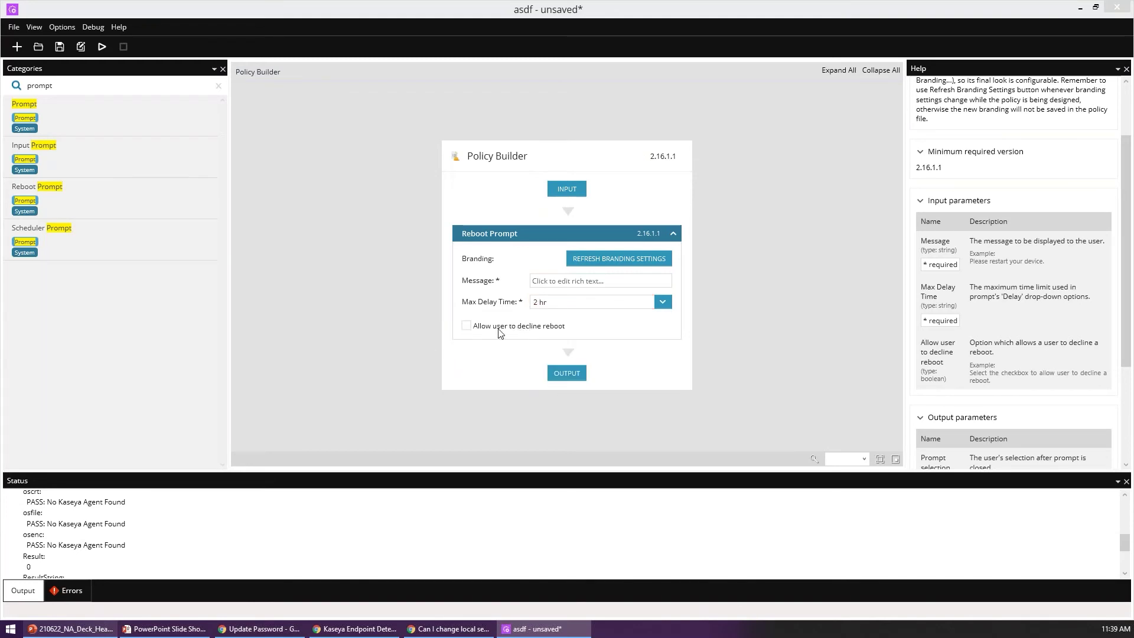
left_click(522, 326)
Step: Review the Options > Branding settings, previous output results and Reboot Prompt help without changing anything
left_click(59, 27)
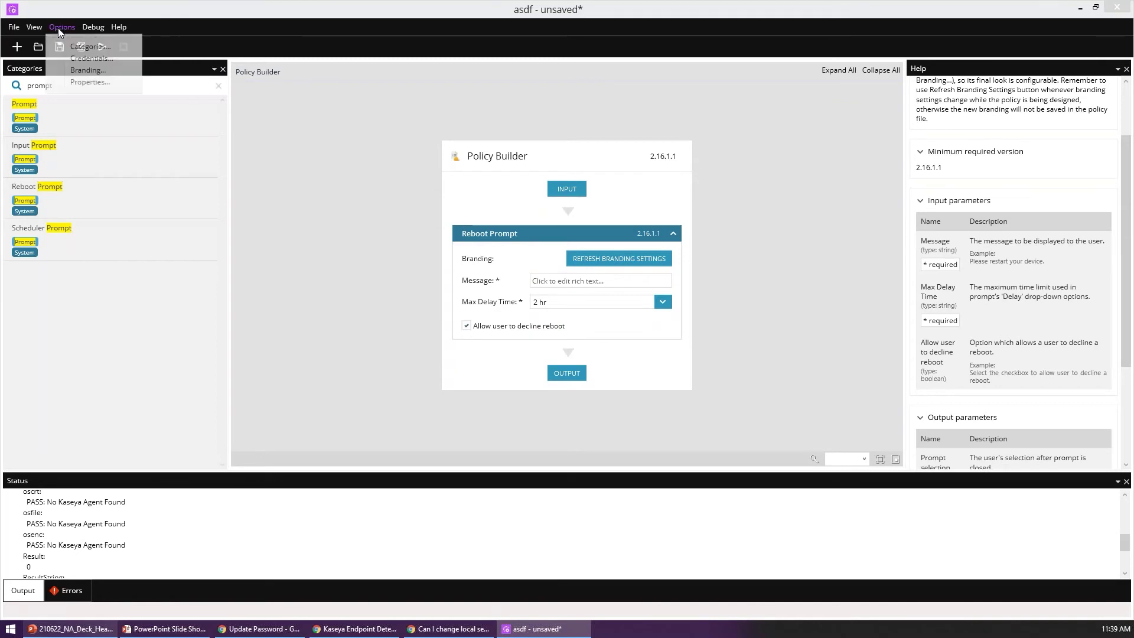
left_click(89, 71)
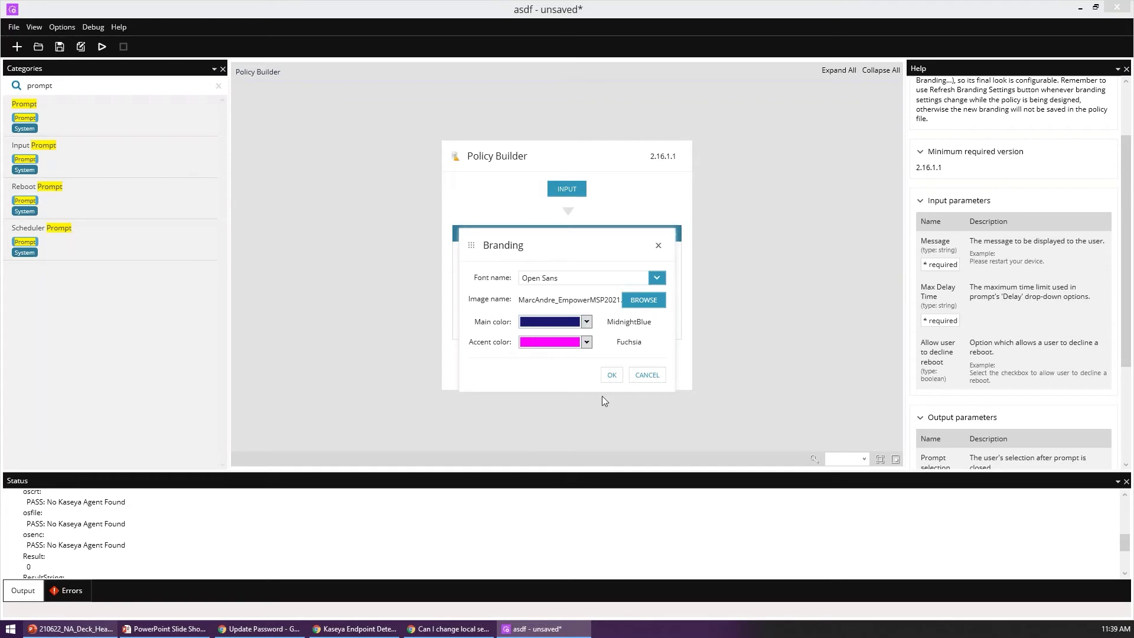
left_click(647, 375)
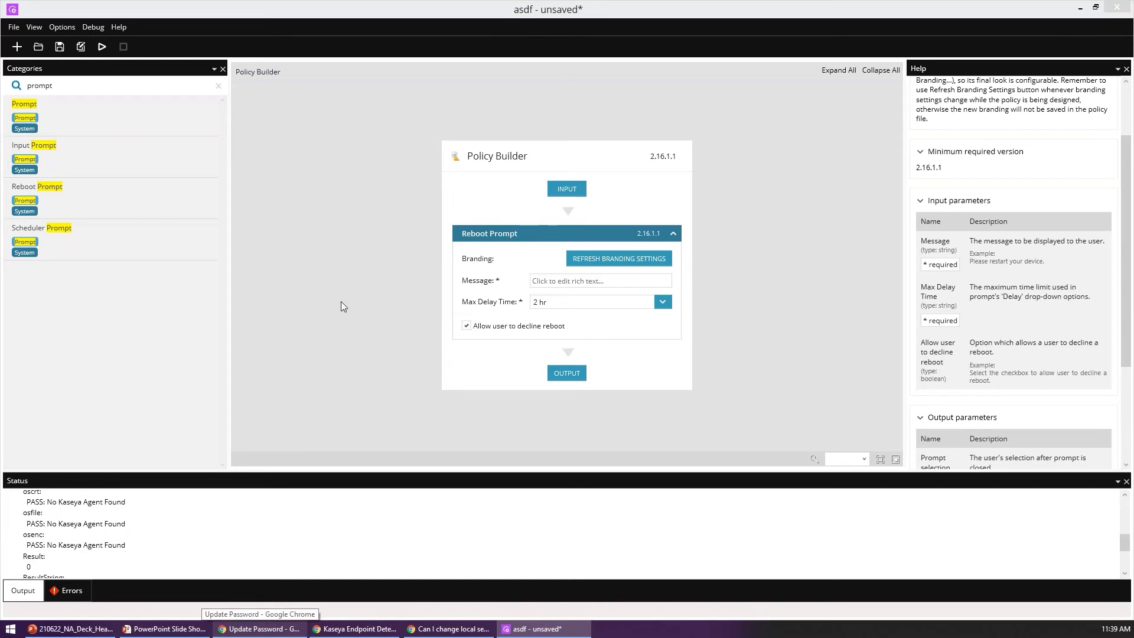
scroll(311, 539, "down", 2)
left_click(311, 539)
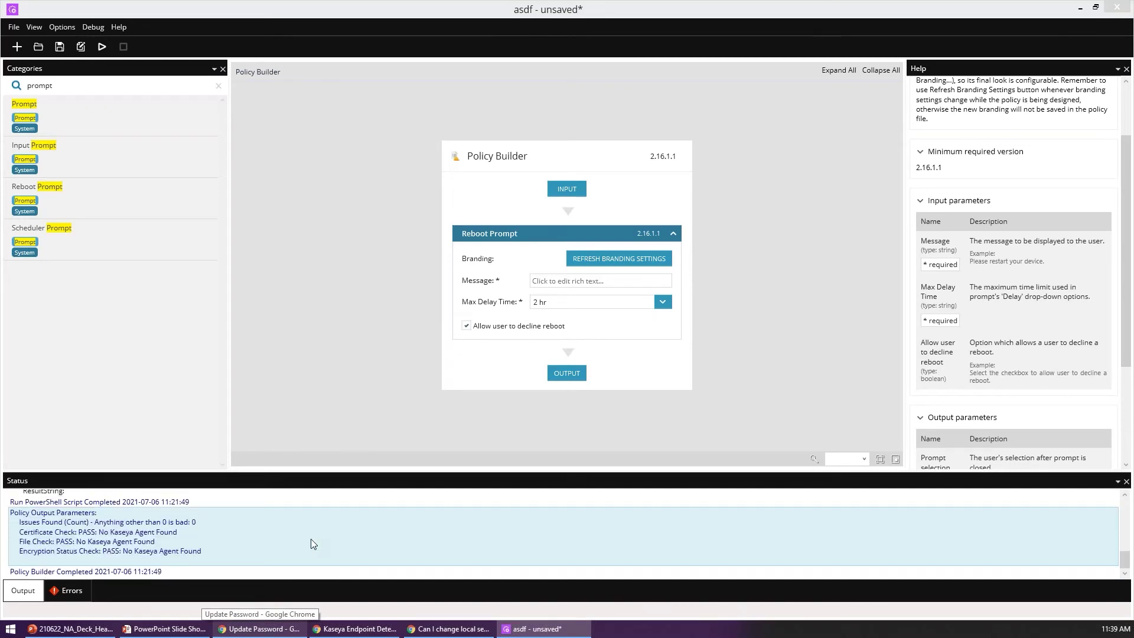
left_click(339, 354)
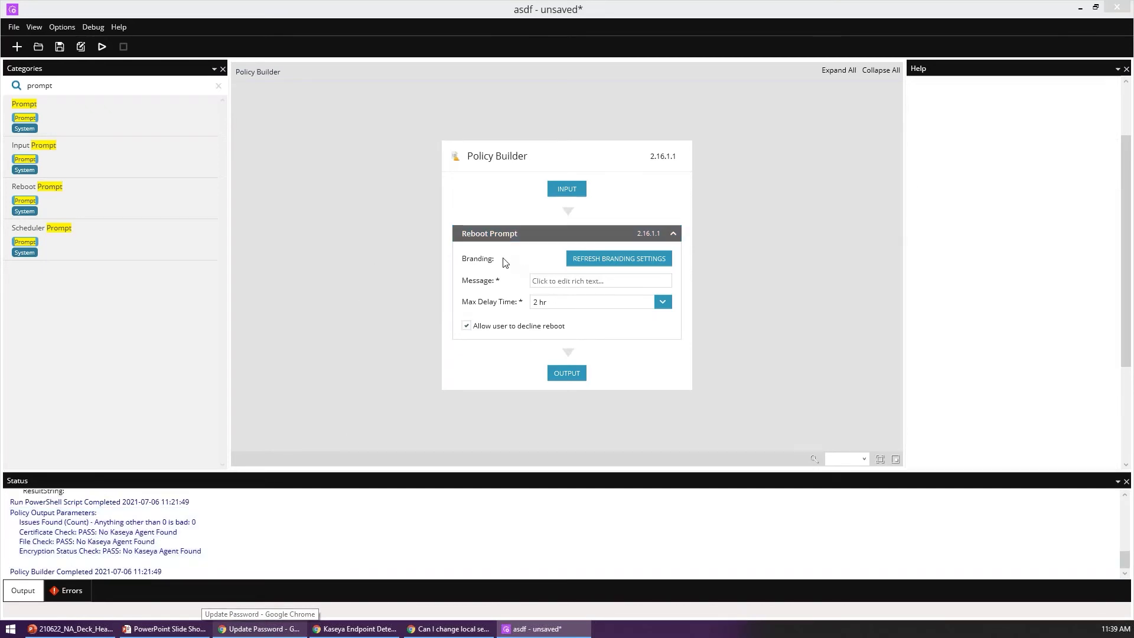
left_click(54, 27)
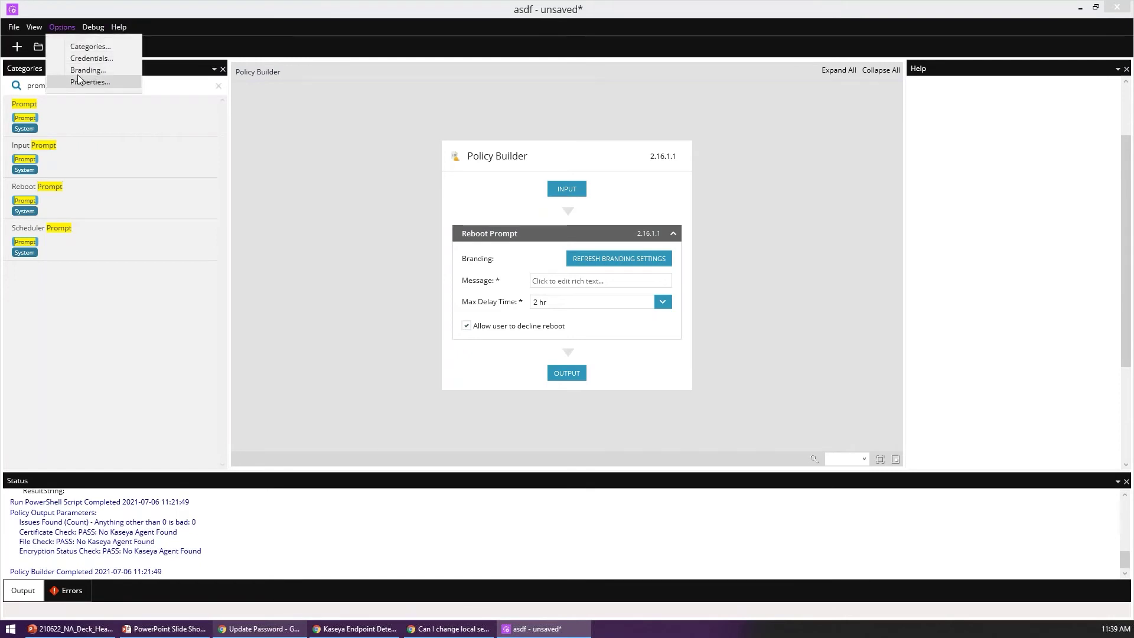
left_click(388, 194)
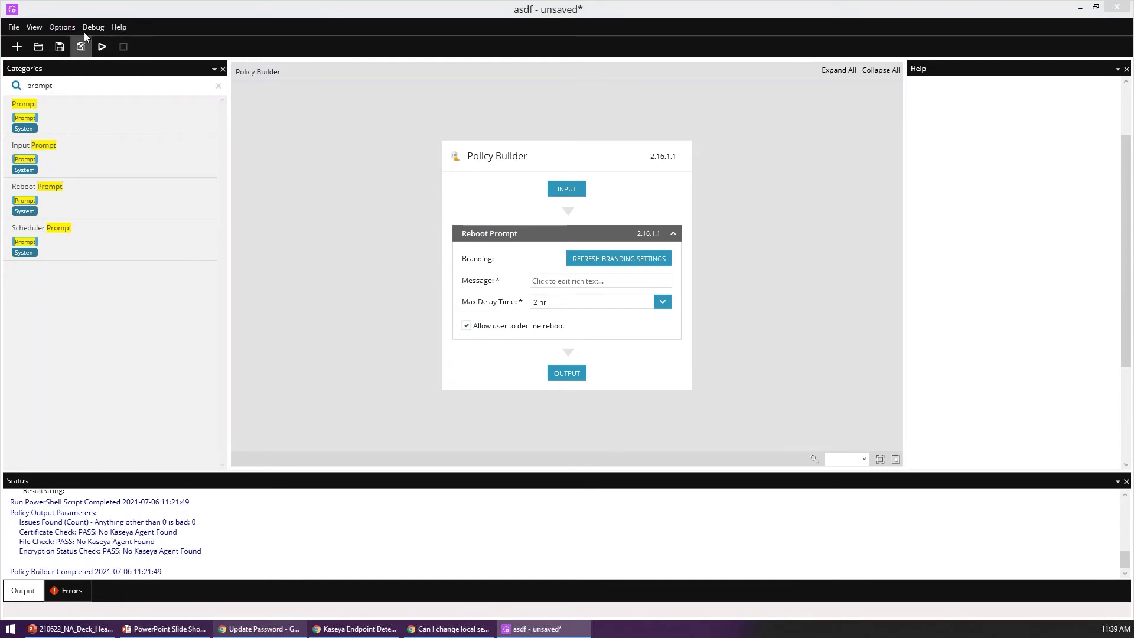
left_click(612, 267)
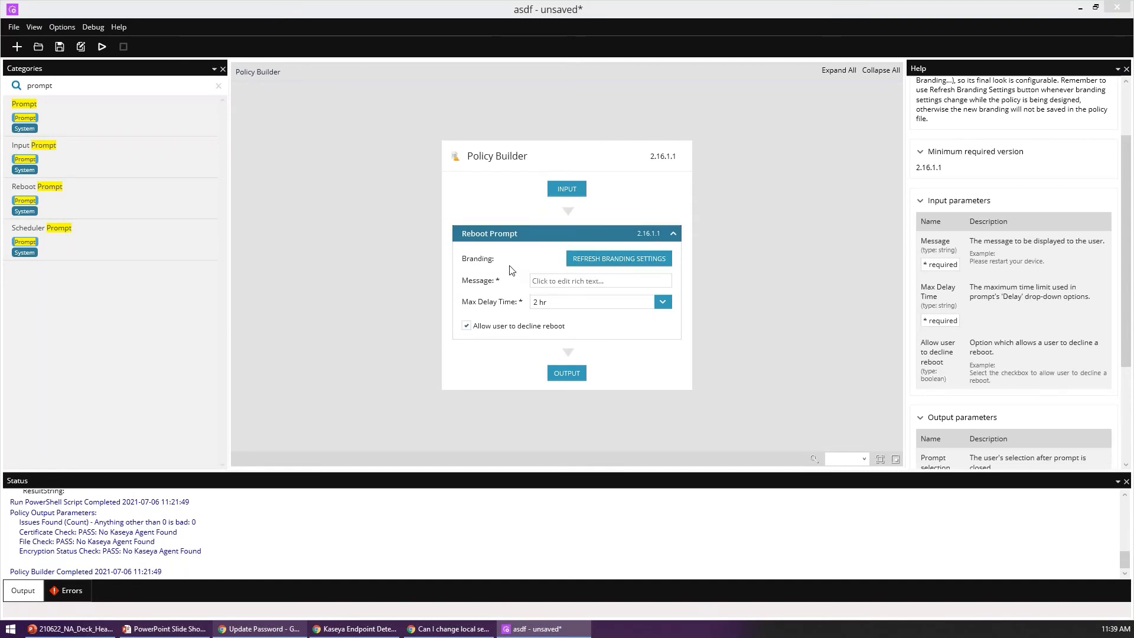
left_click(396, 273)
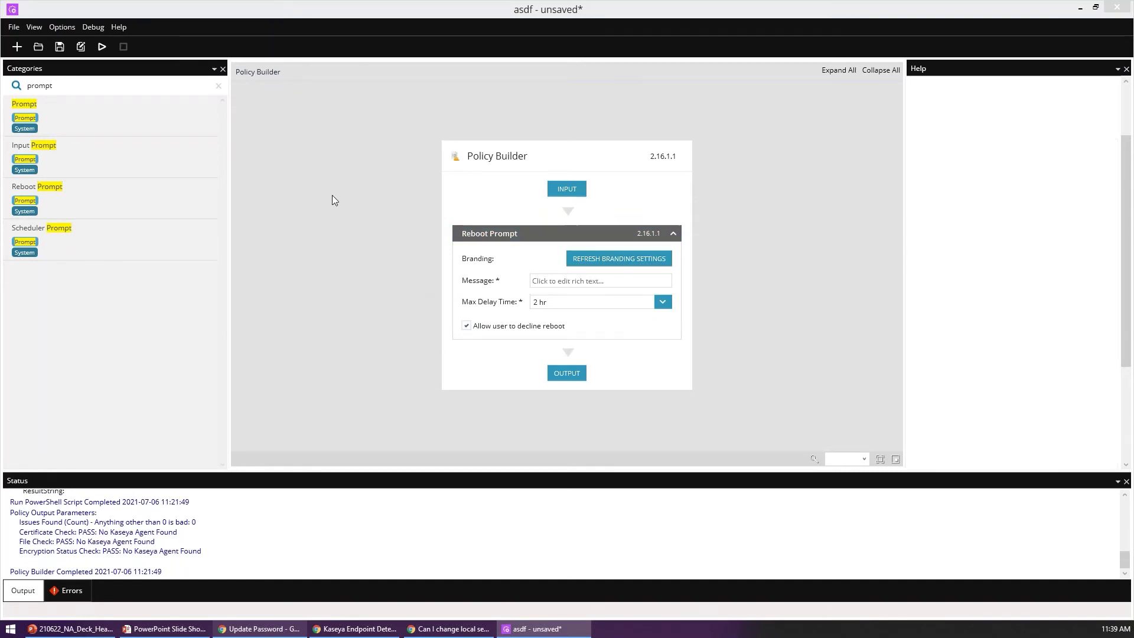
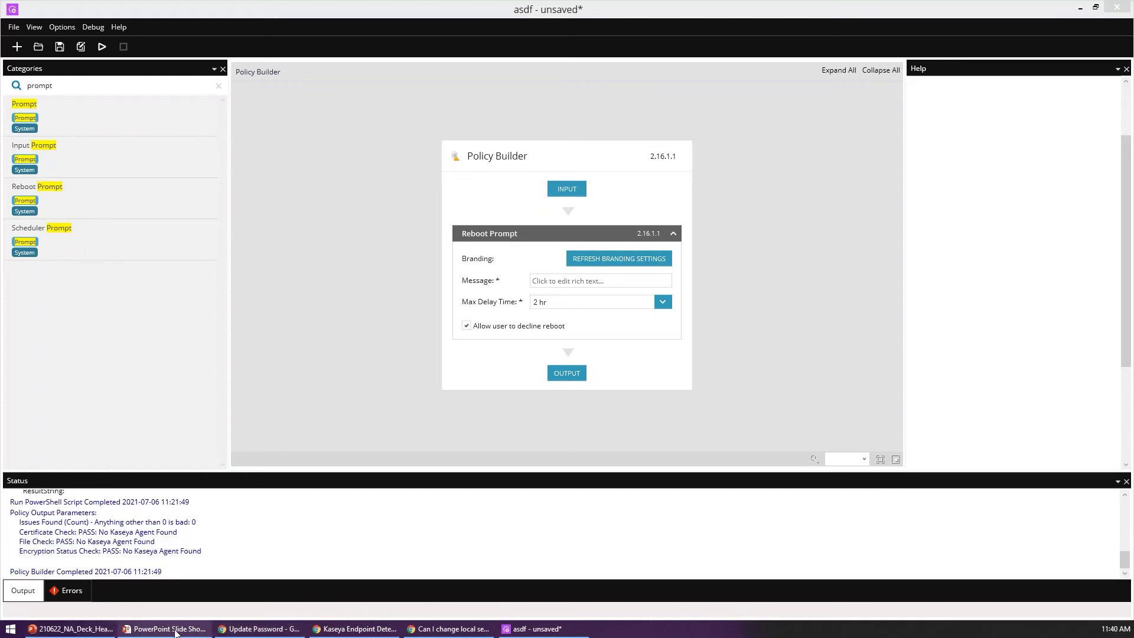
Step: In the browser, view the product branding logo used in the reboot dialog
left_click(260, 628)
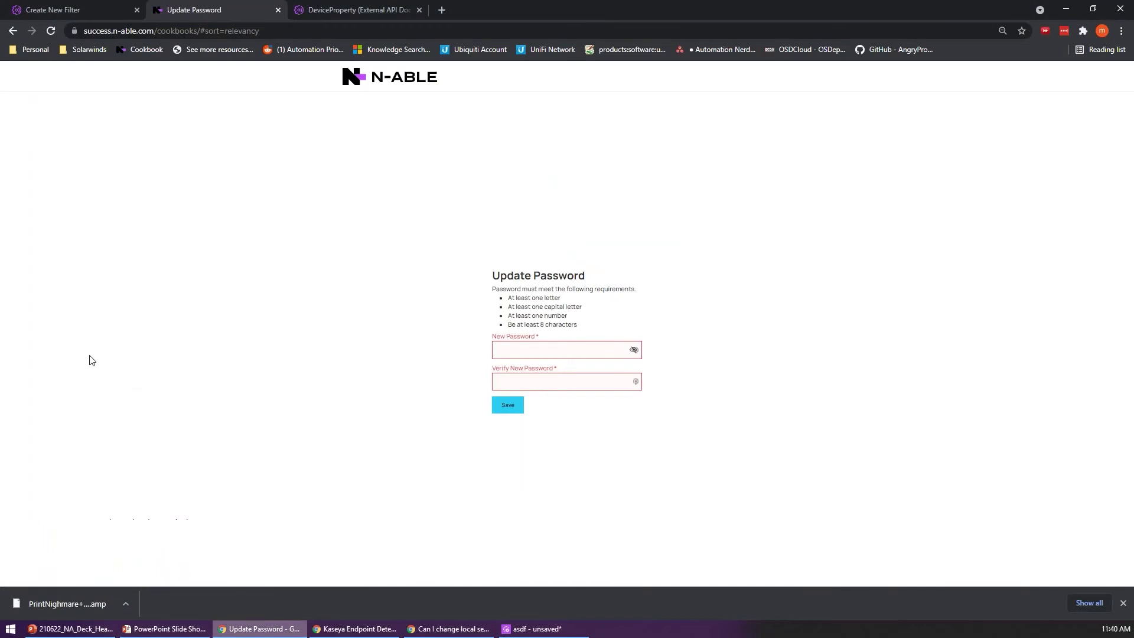
left_click(63, 7)
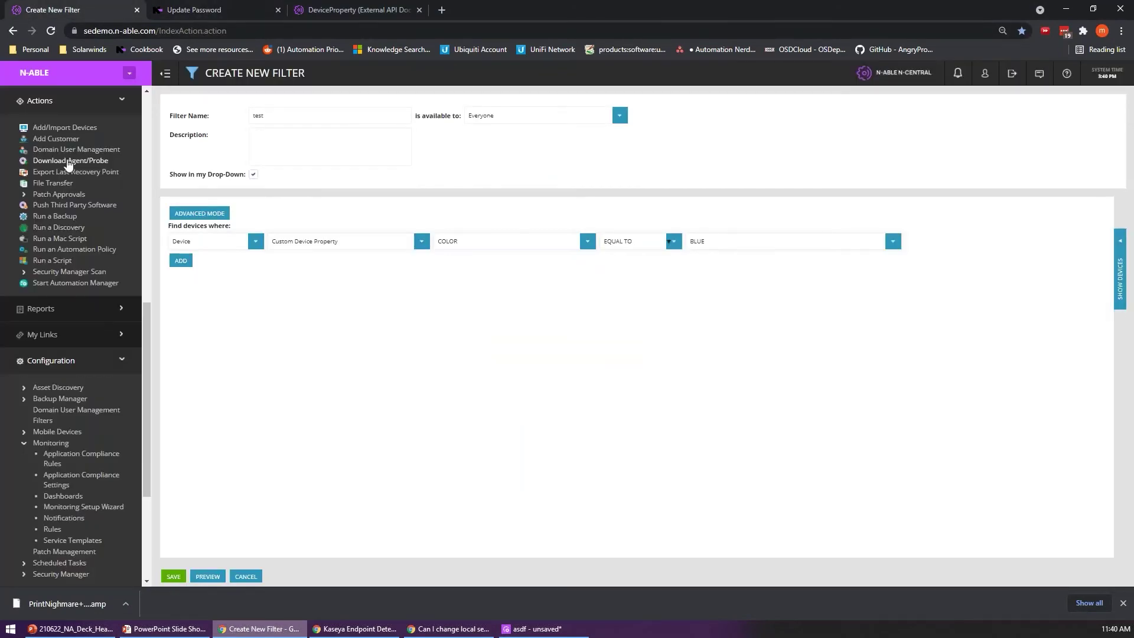
left_click(128, 74)
left_click(218, 463)
scroll(96, 471, "down", 4)
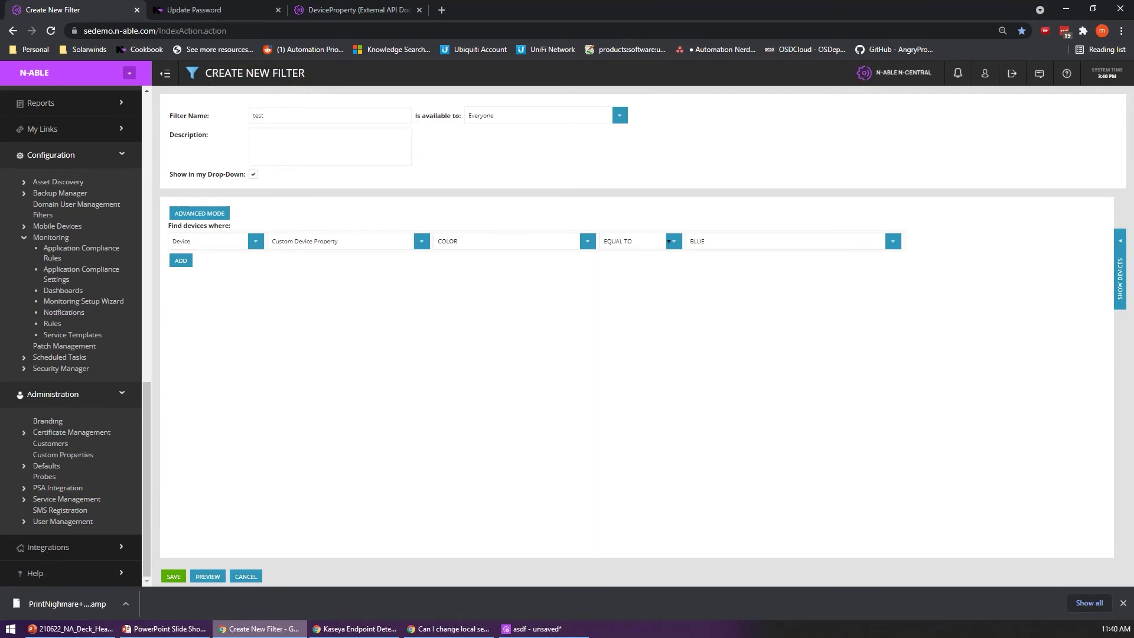
left_click(46, 421)
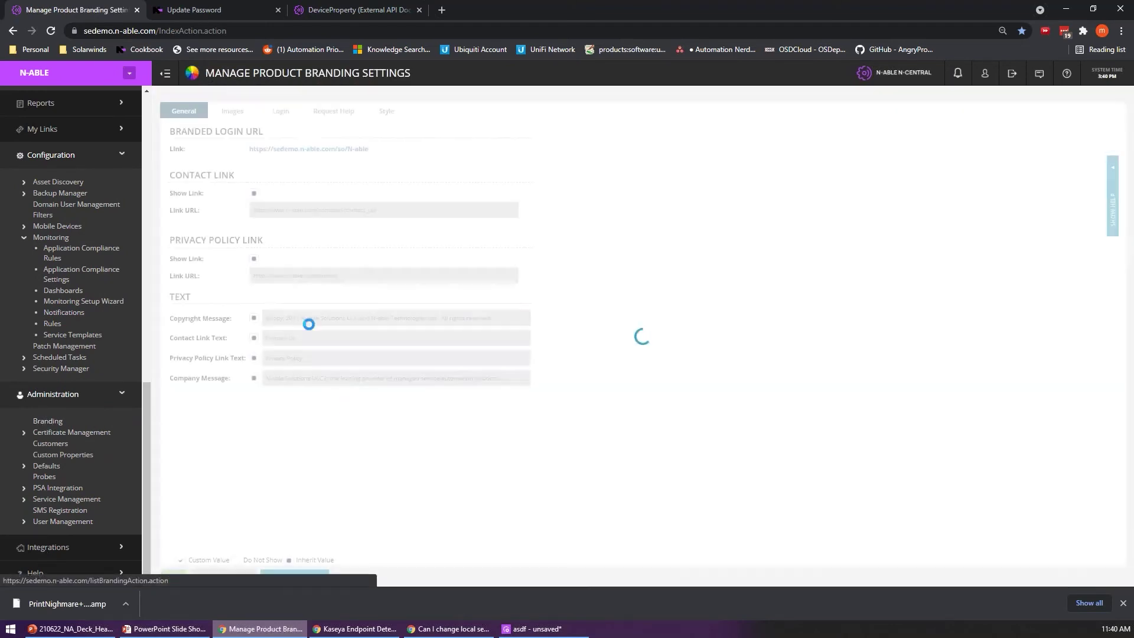
left_click(232, 111)
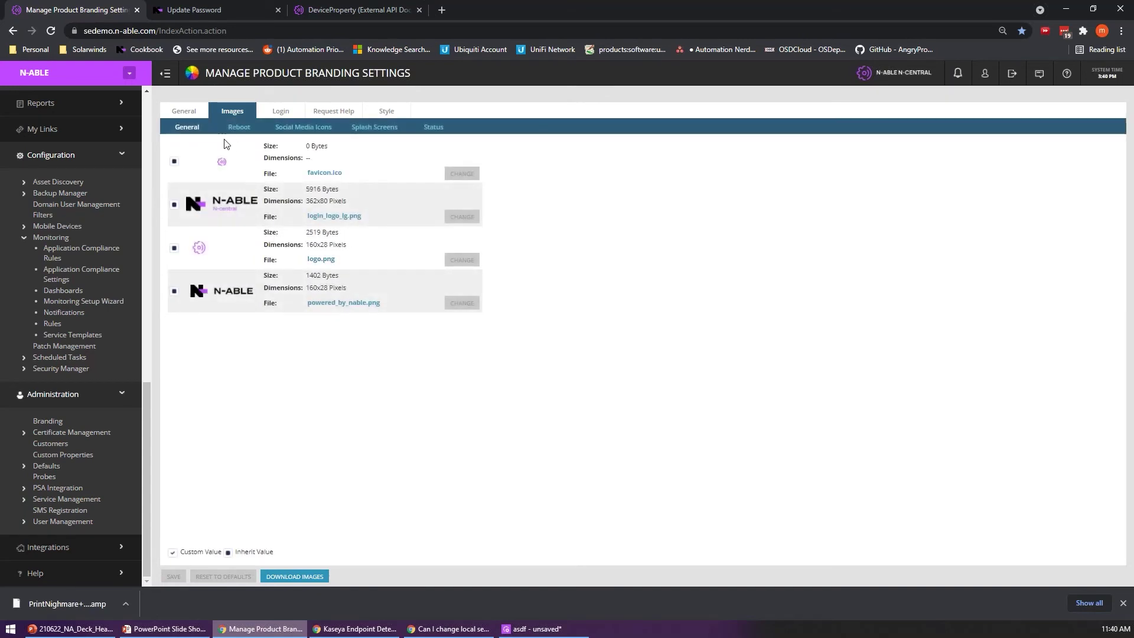
left_click(236, 127)
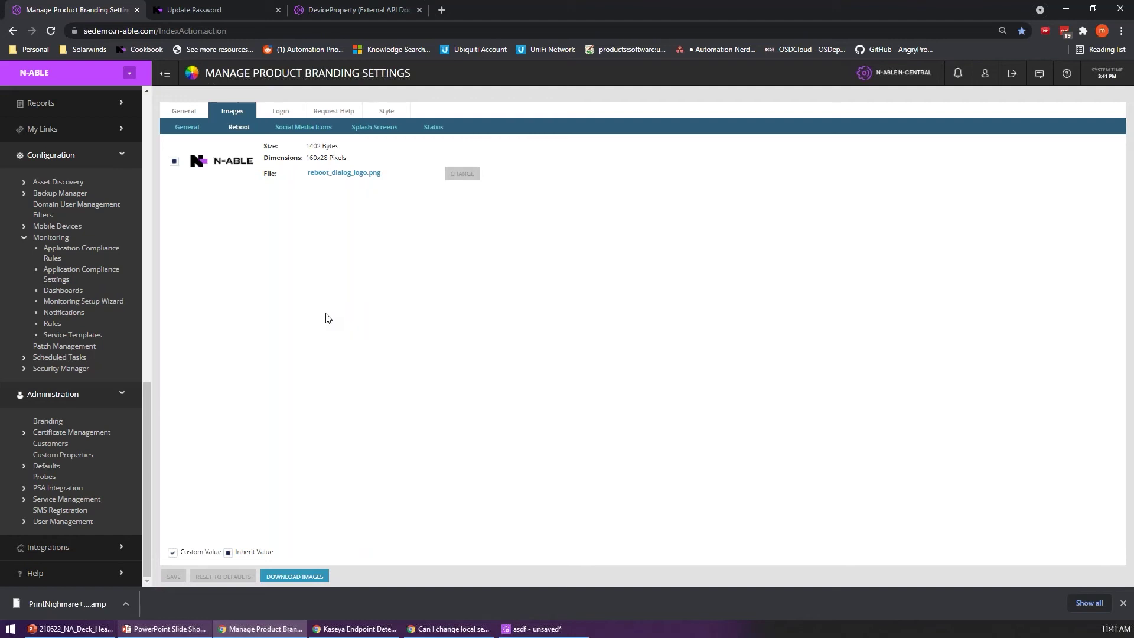
Step: Test-run the Reboot Prompt policy and set the restart prompt to remind again in 1 hr
left_click(534, 628)
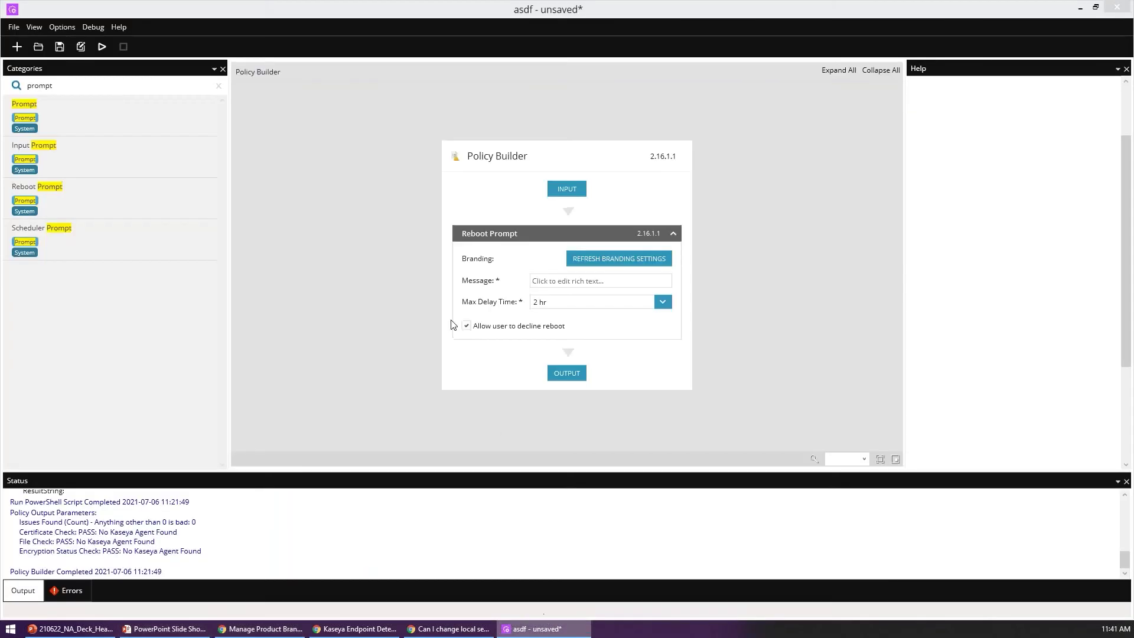
left_click(519, 262)
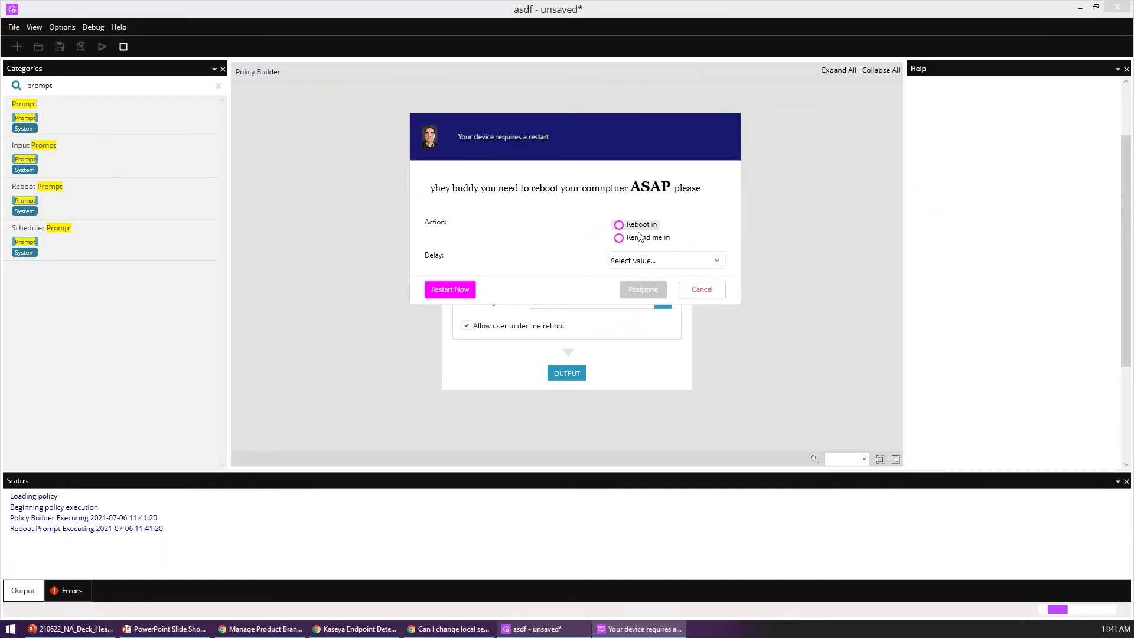
left_click(619, 225)
left_click(709, 261)
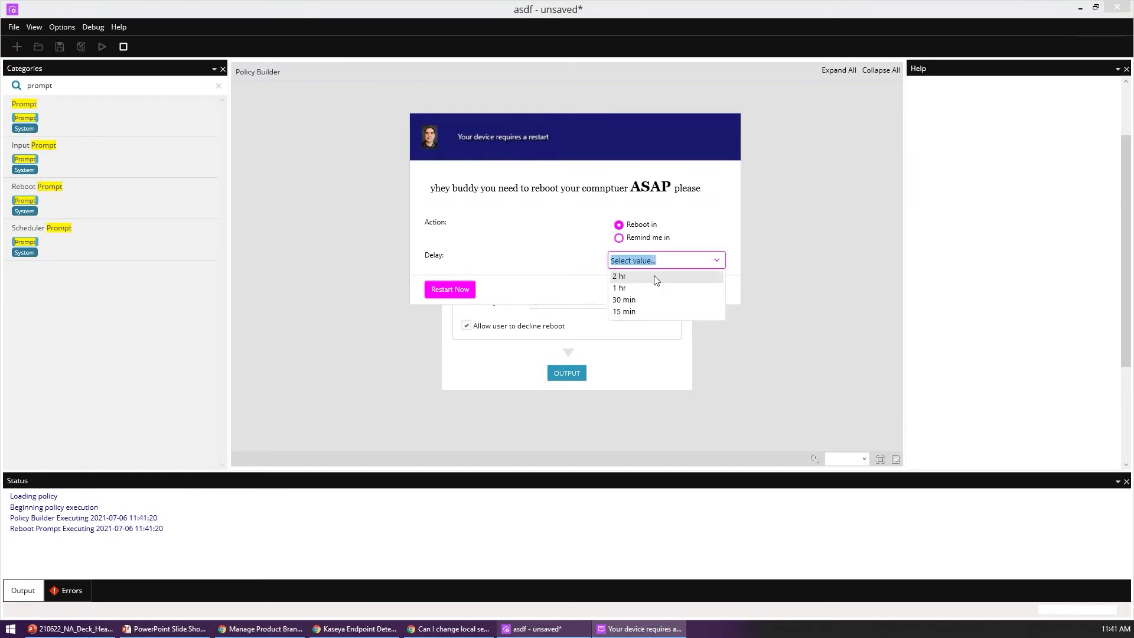
left_click(621, 291)
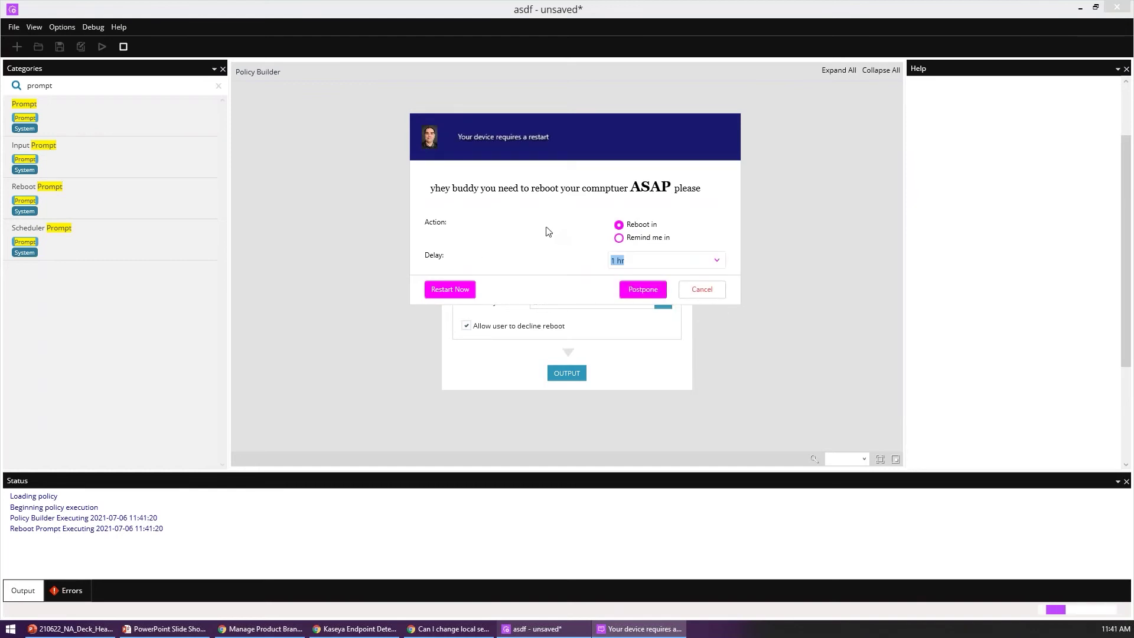
left_click(619, 237)
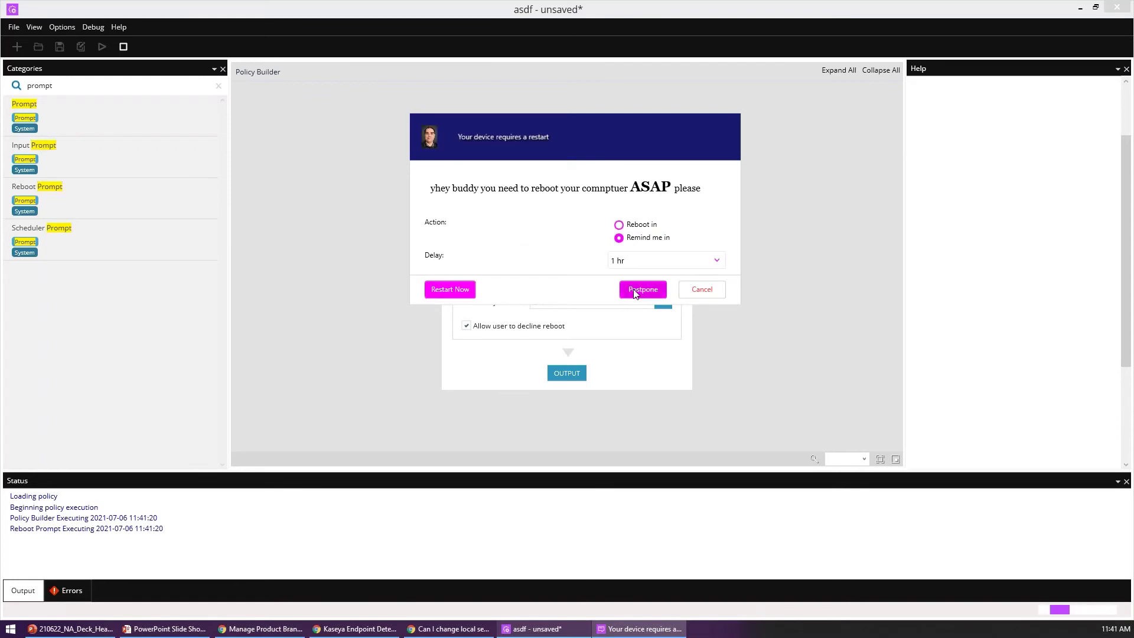
left_click_drag(572, 122, 576, 70)
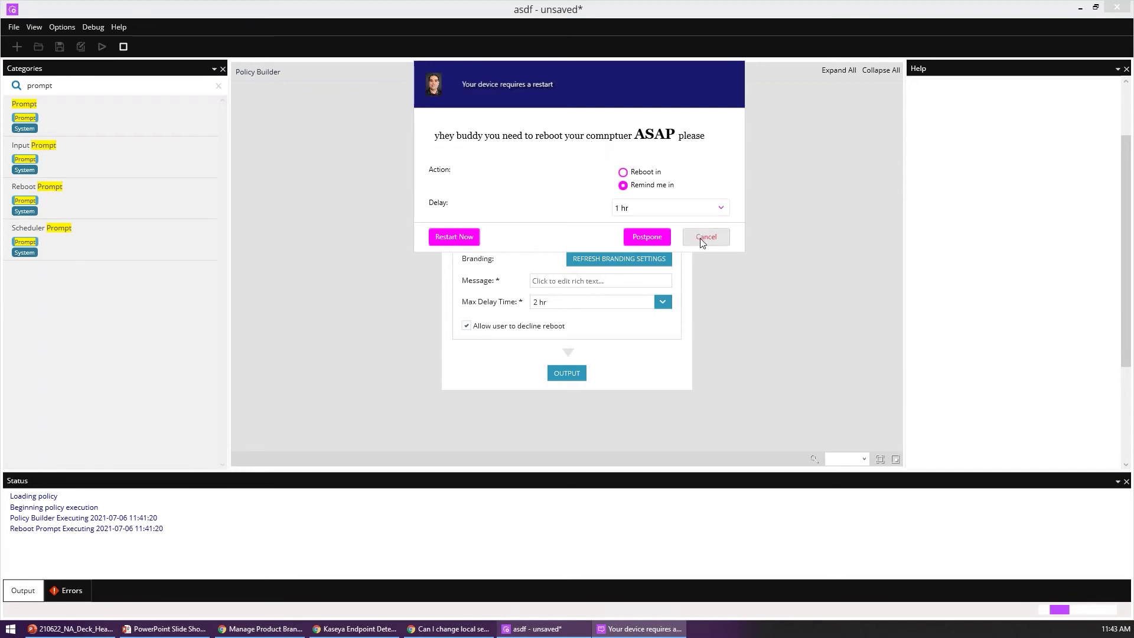
Step: Select the old Categories search text so it can be replaced
double_click(80, 88)
Step: Search Categories for 'uptime' and place Computer Uptime above Reboot Prompt in the policy
type("uptime")
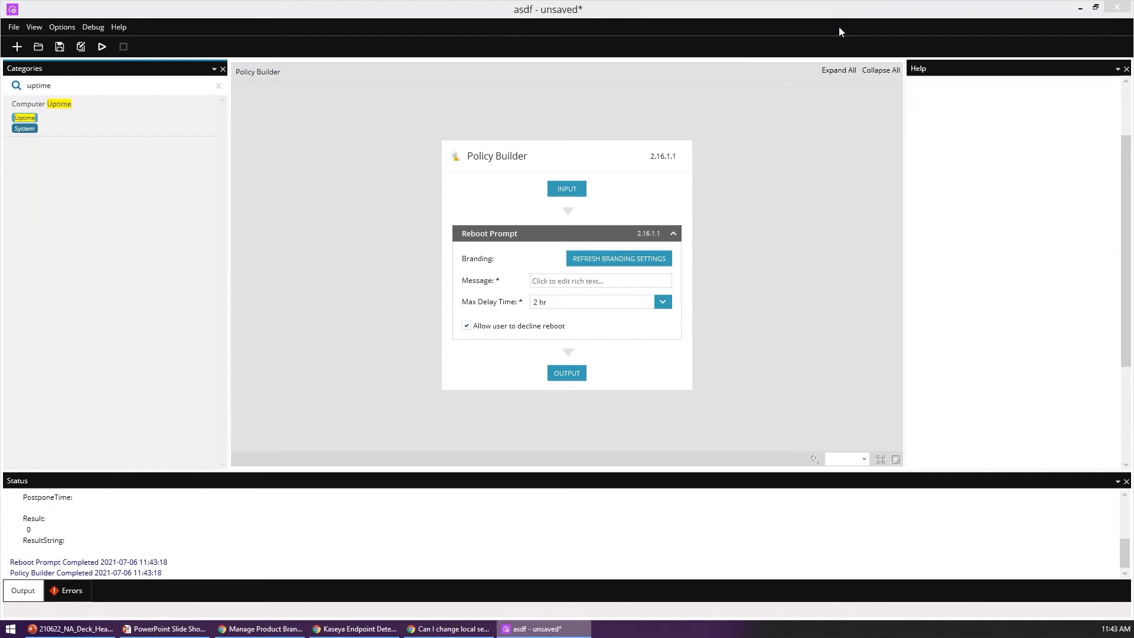
left_click_drag(58, 104, 542, 211)
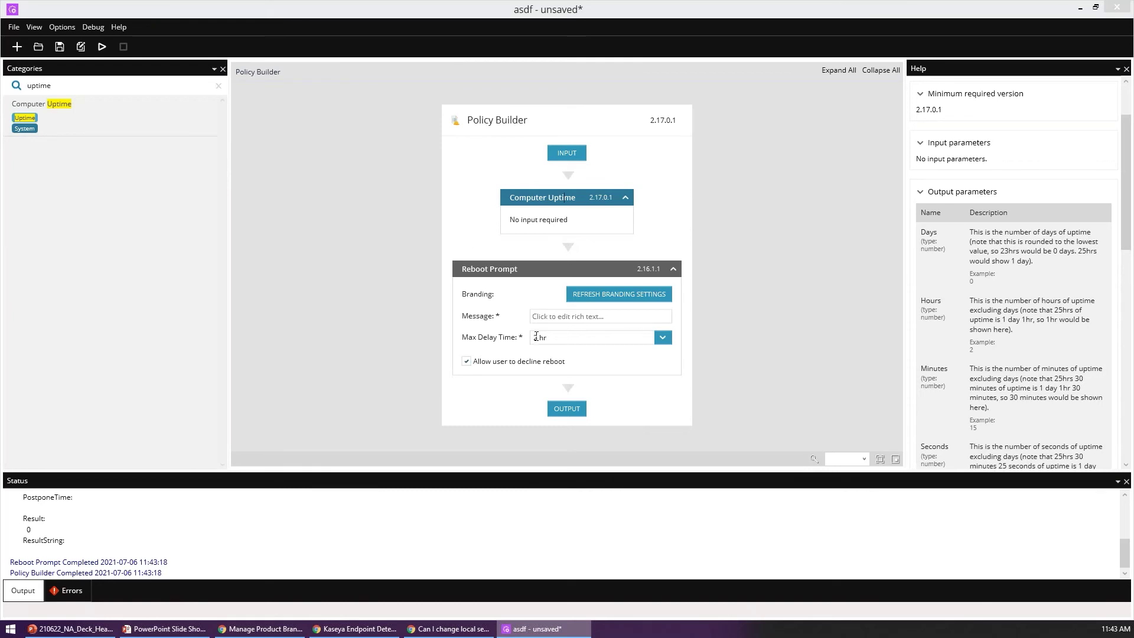
left_click(363, 313)
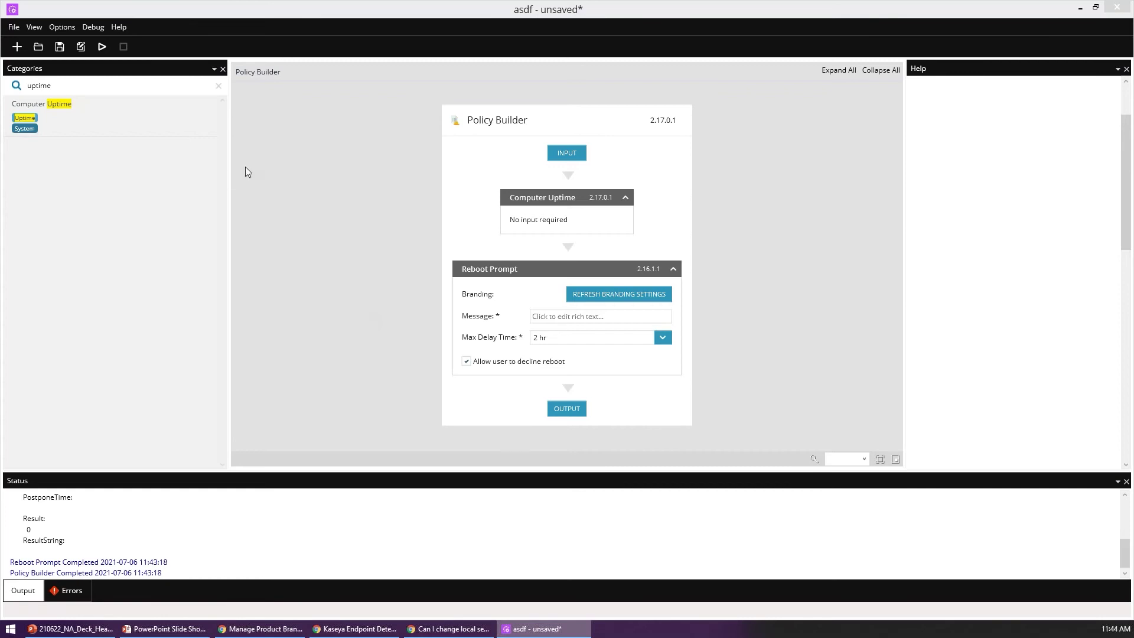
Step: Clear the uptime search, collapse the VMware category, and return to the browser
left_click(218, 86)
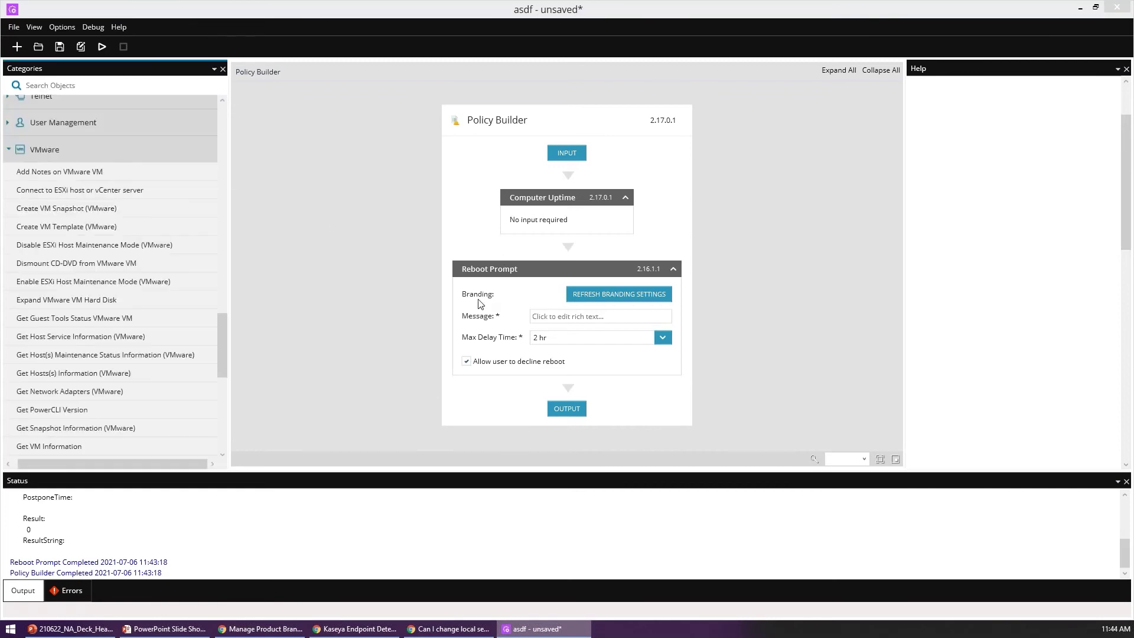
left_click(58, 149)
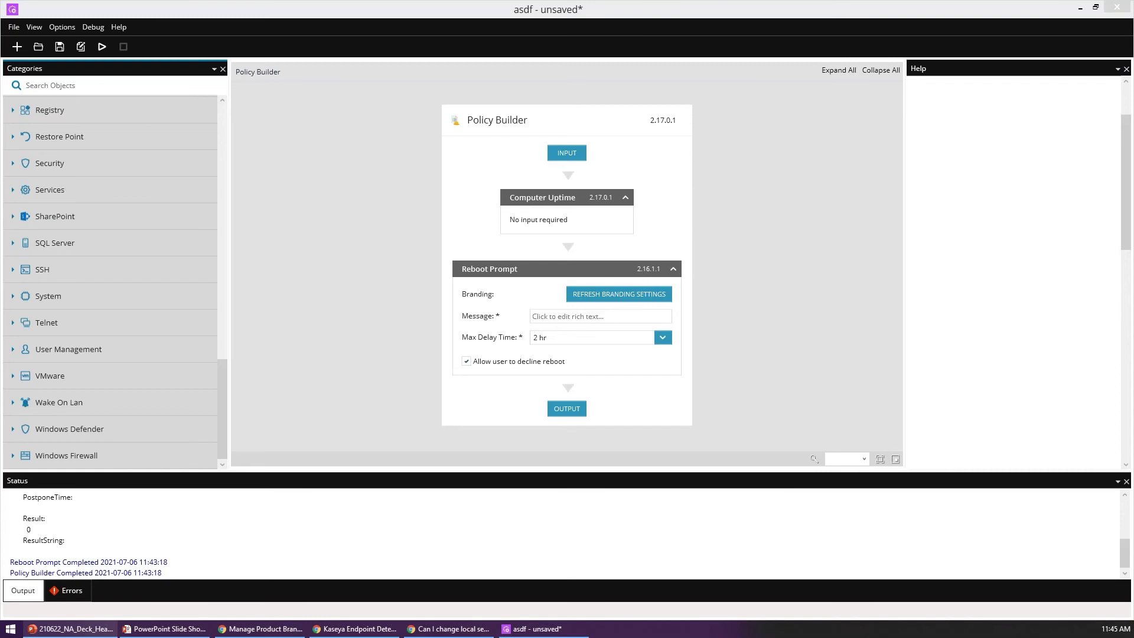
left_click(250, 629)
Step: From the Kaseya Endpoint Detection Tool article, go back to the Cookbook script list
left_click(255, 9)
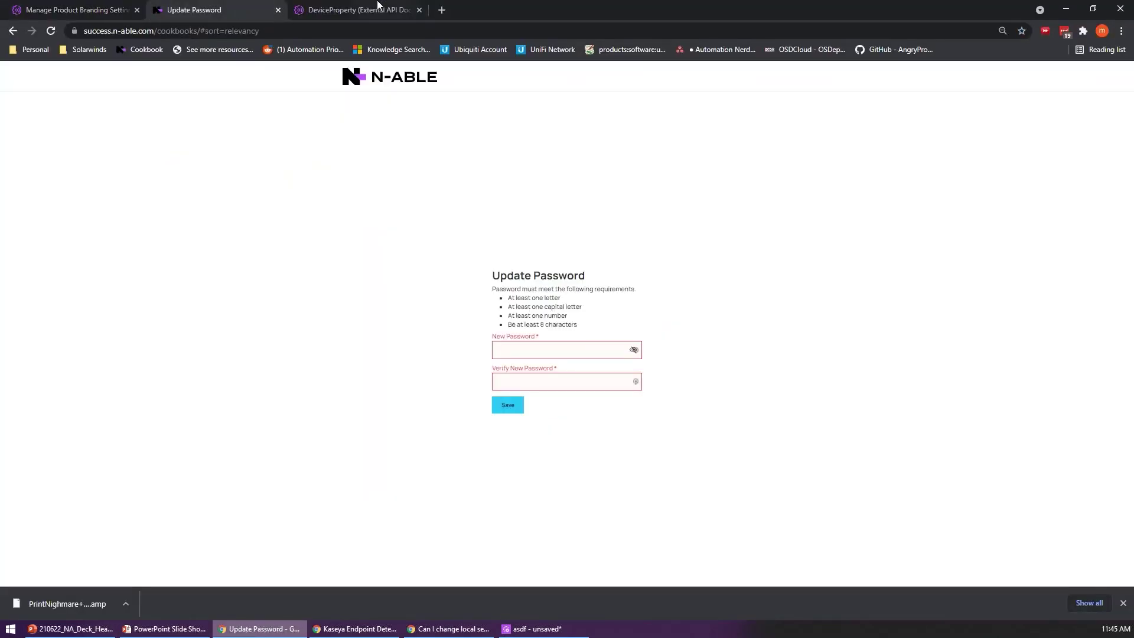
left_click(378, 8)
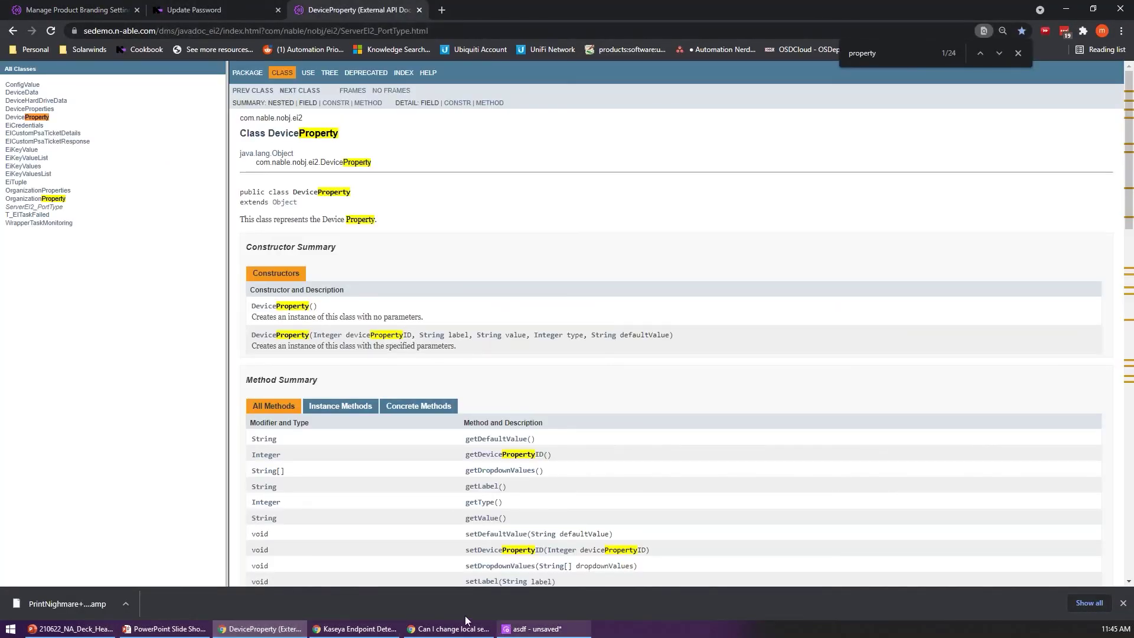
left_click(417, 627)
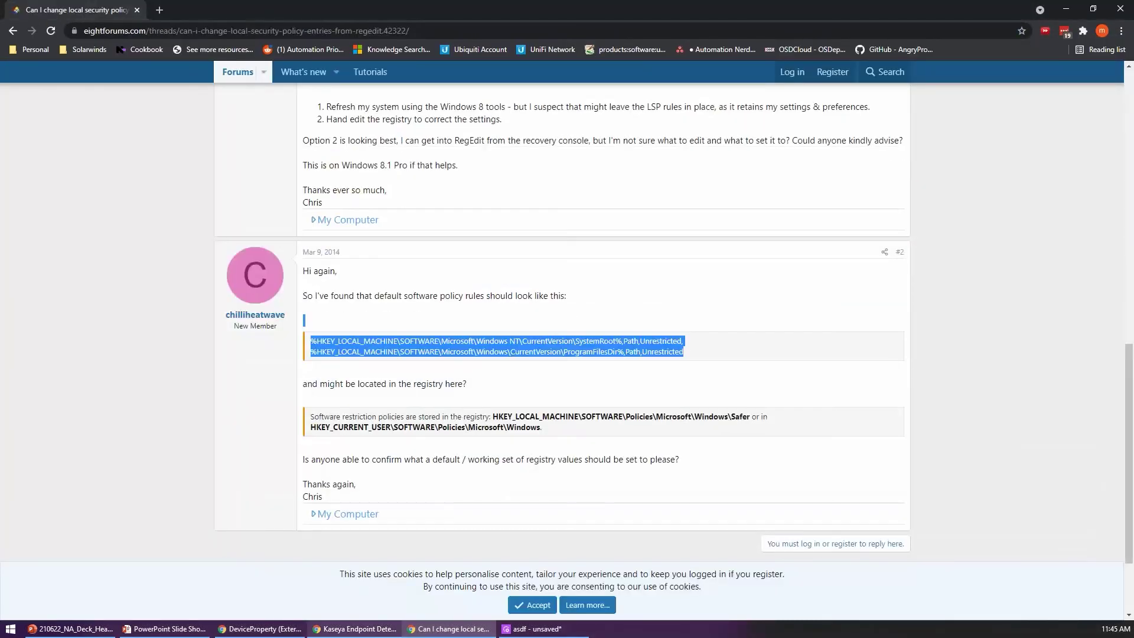
left_click(356, 629)
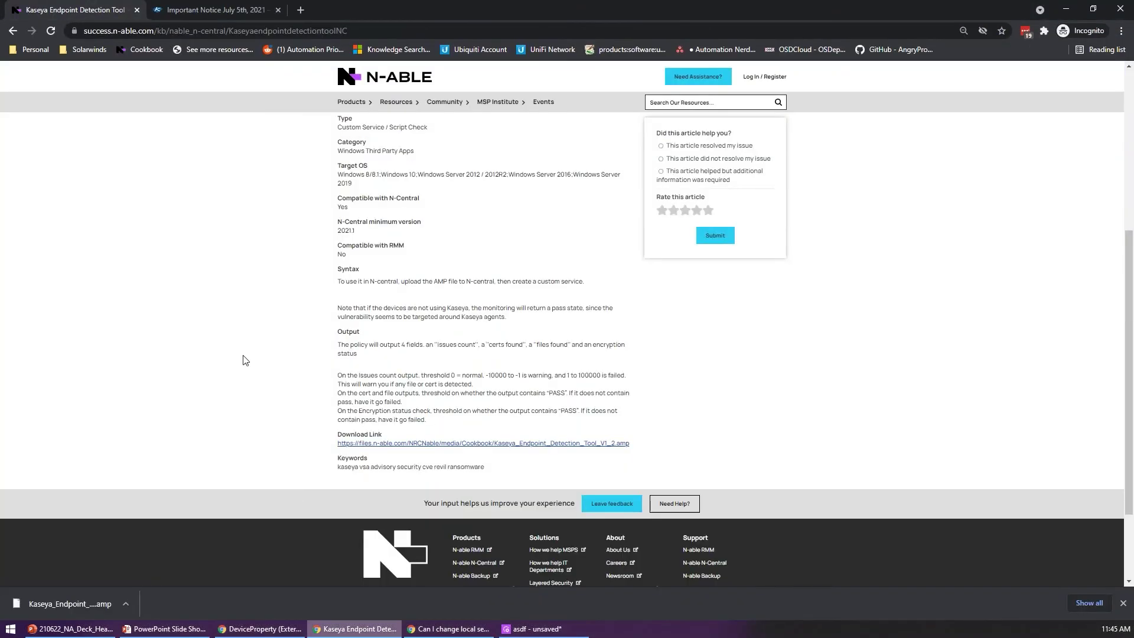
left_click(12, 30)
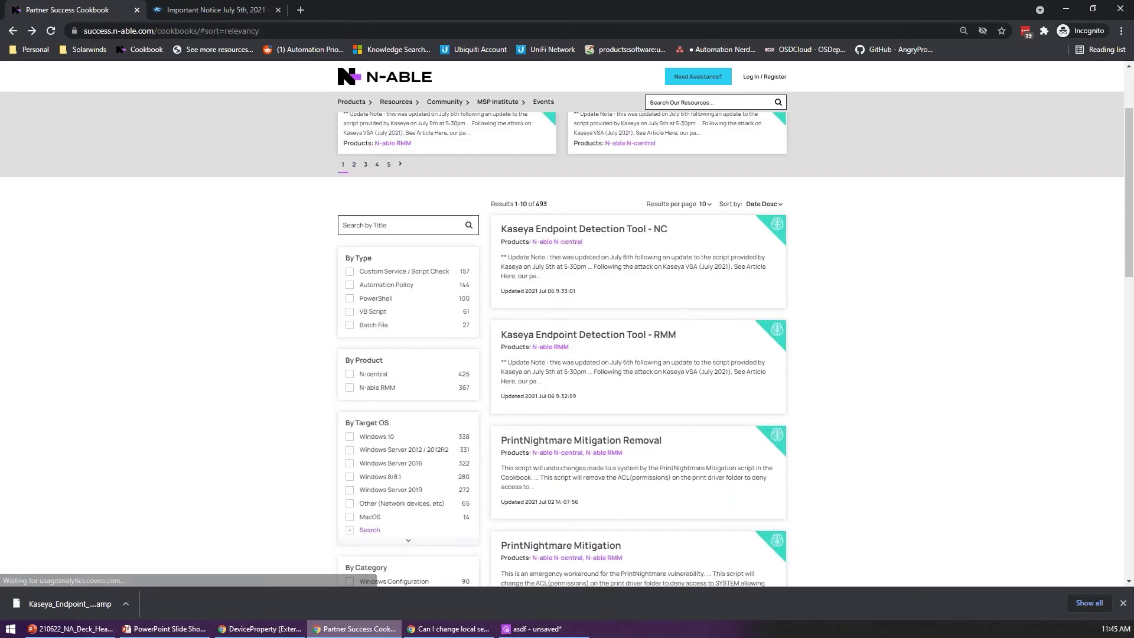
Step: Search Cookbook titles for 'windows update' and browse both pages of results
left_click(357, 225)
type("windo")
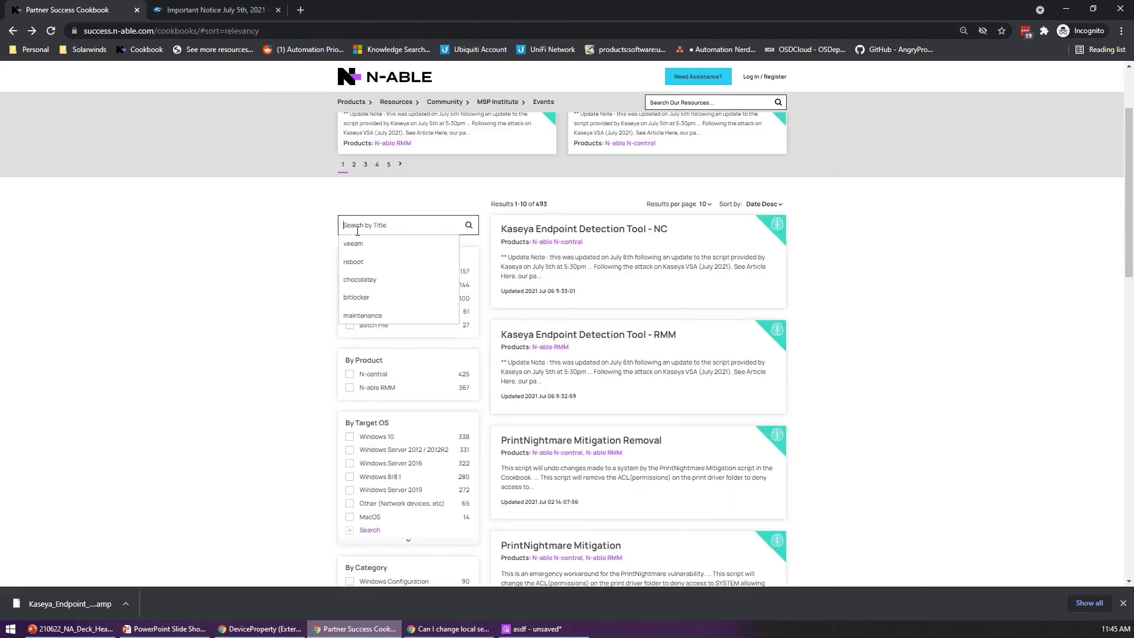
type("ws update")
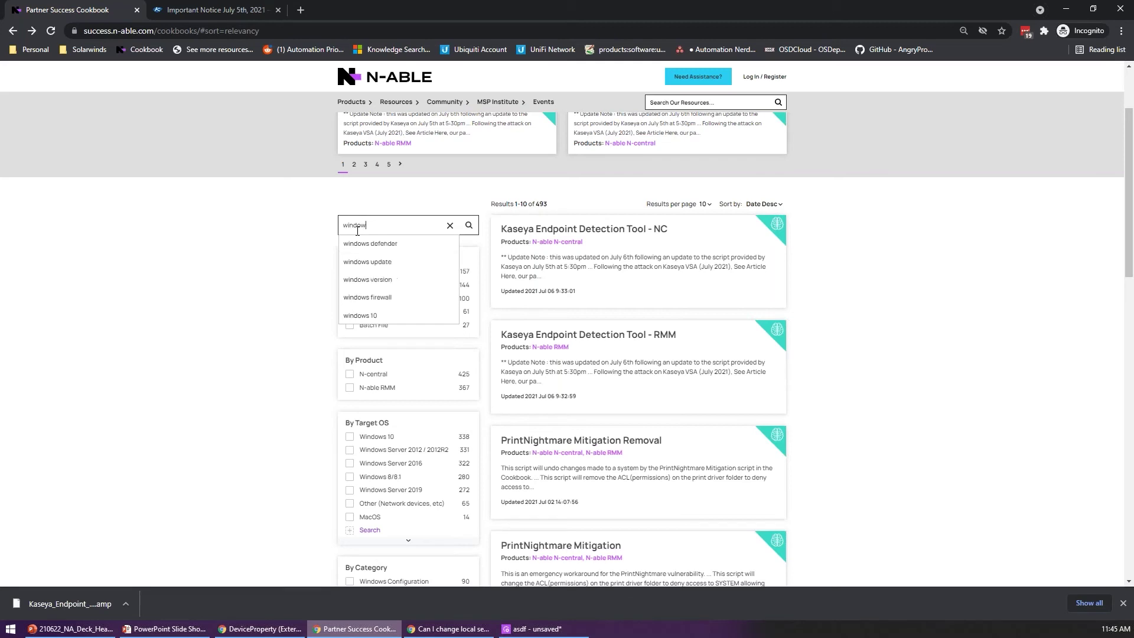
key("Return")
scroll(739, 290, "down", 7)
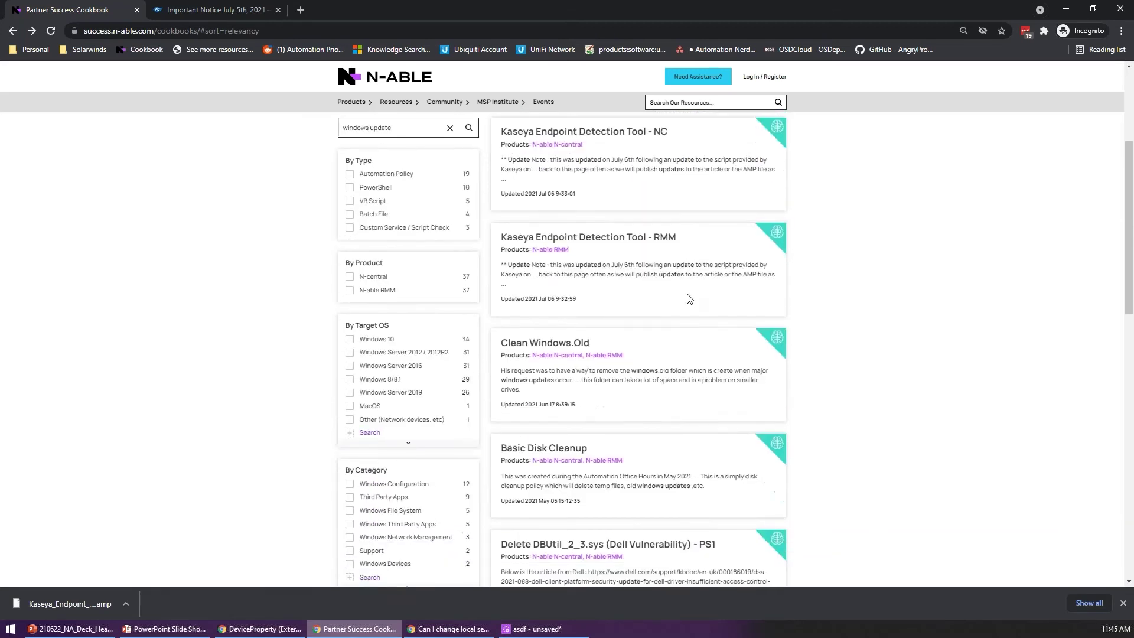
scroll(666, 277, "down", 5)
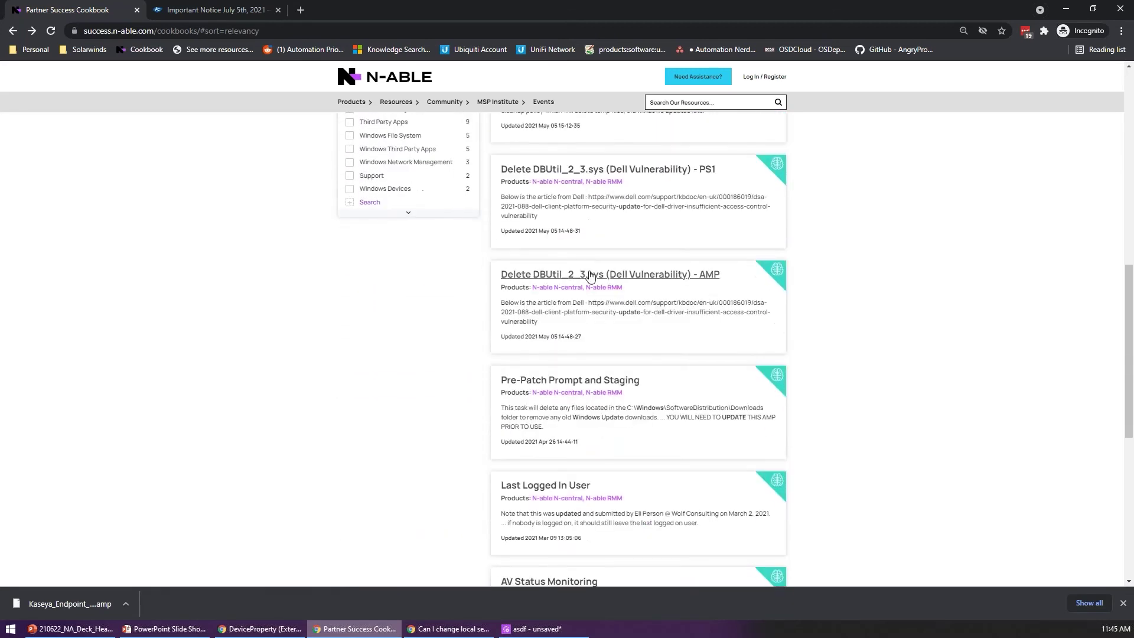
scroll(674, 263, "down", 2)
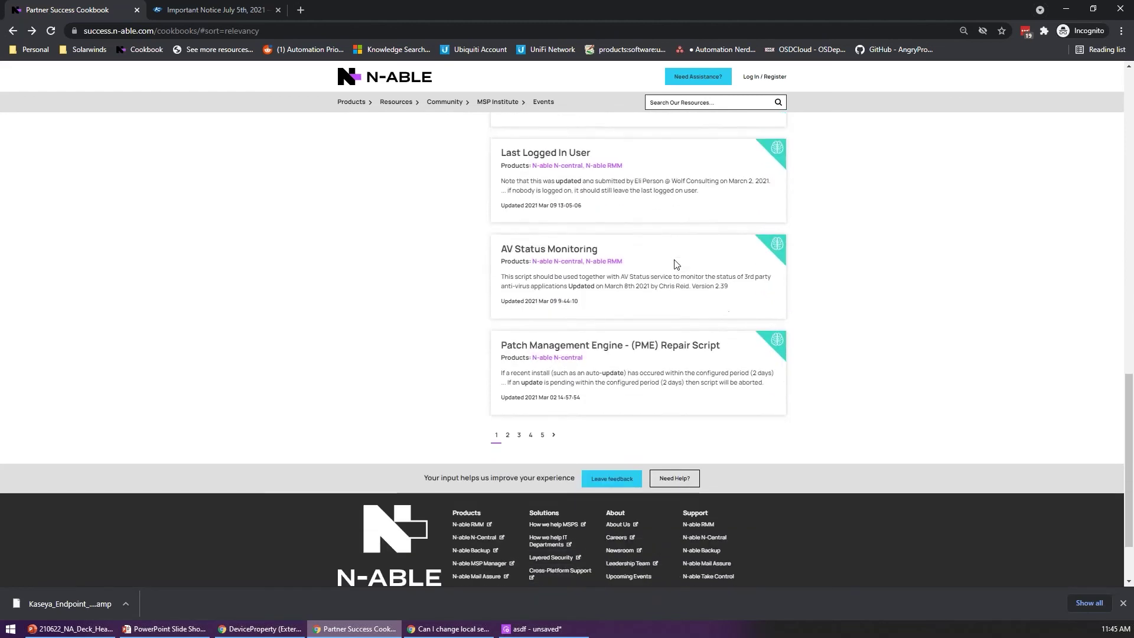
left_click(507, 415)
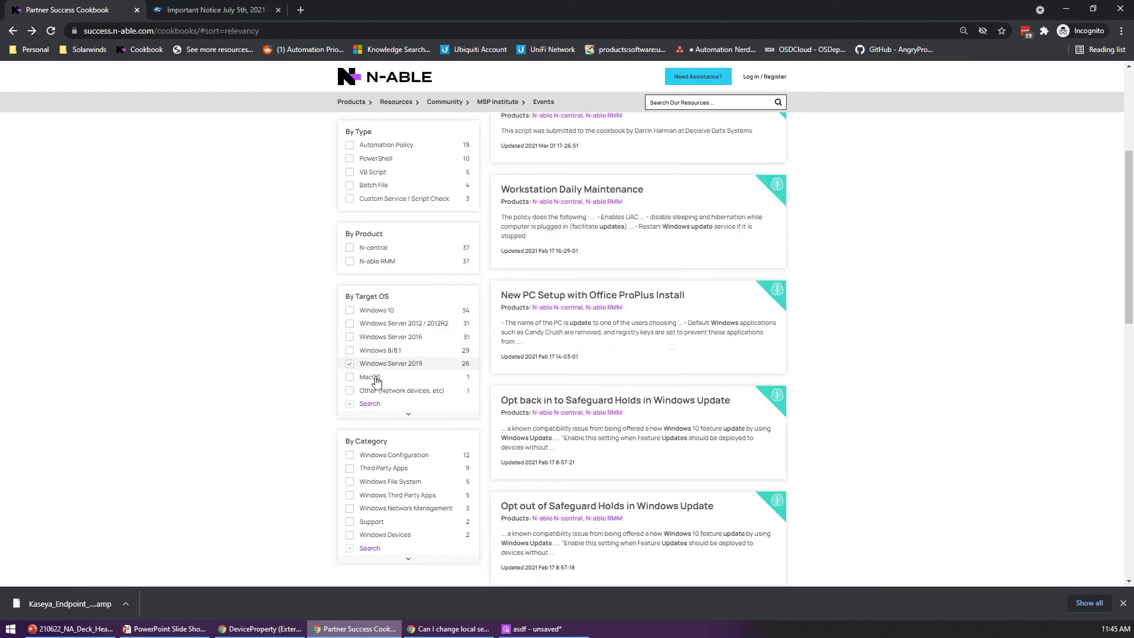
scroll(854, 255, "down", 7)
scroll(853, 257, "down", 4)
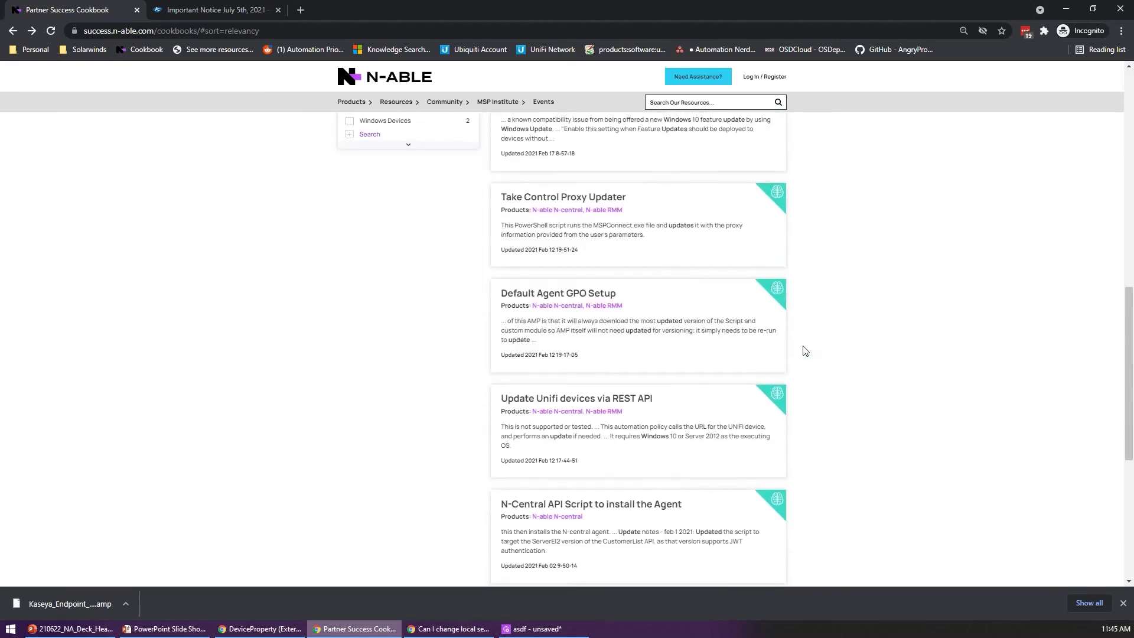
scroll(839, 329, "up", 11)
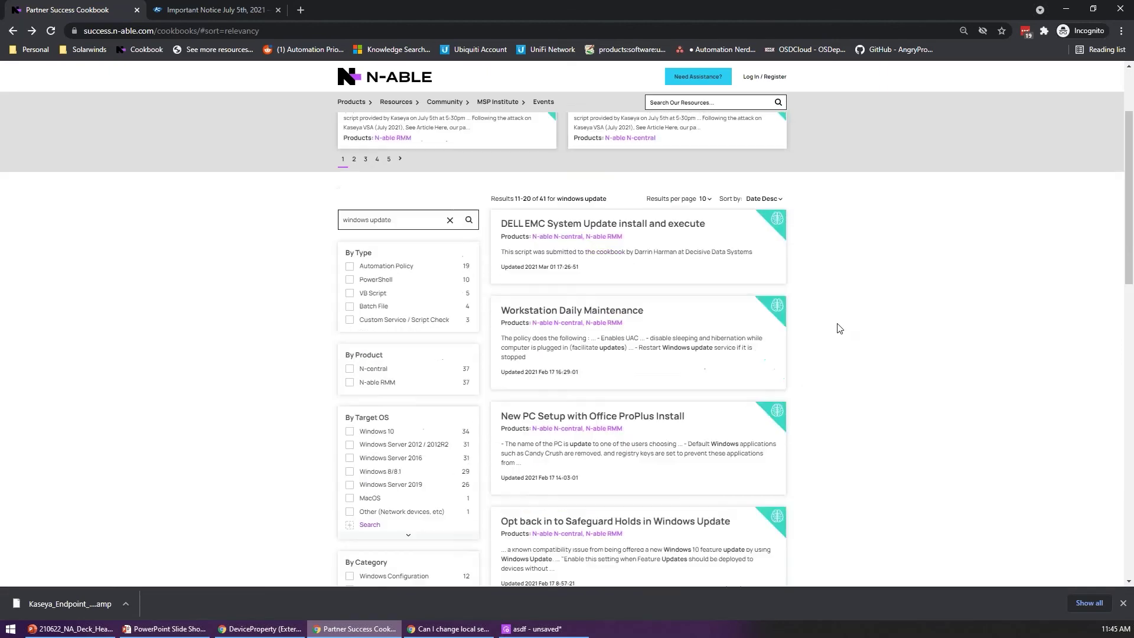
scroll(844, 352, "down", 2)
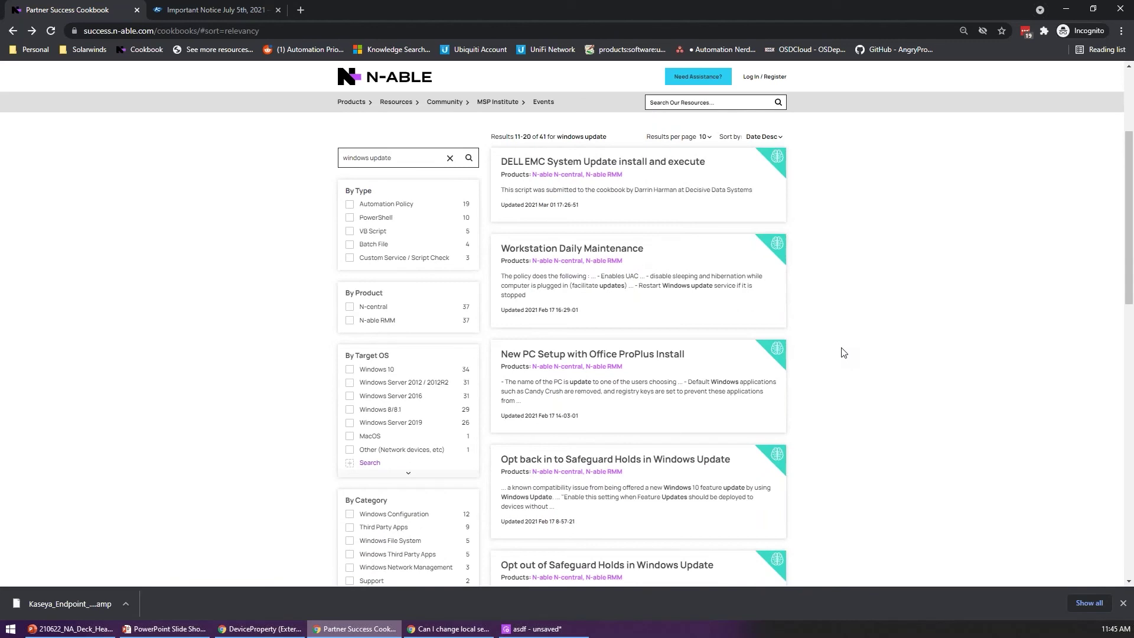
Step: Replace the search with 'patch' and review the 9 matching scripts
left_click(423, 163)
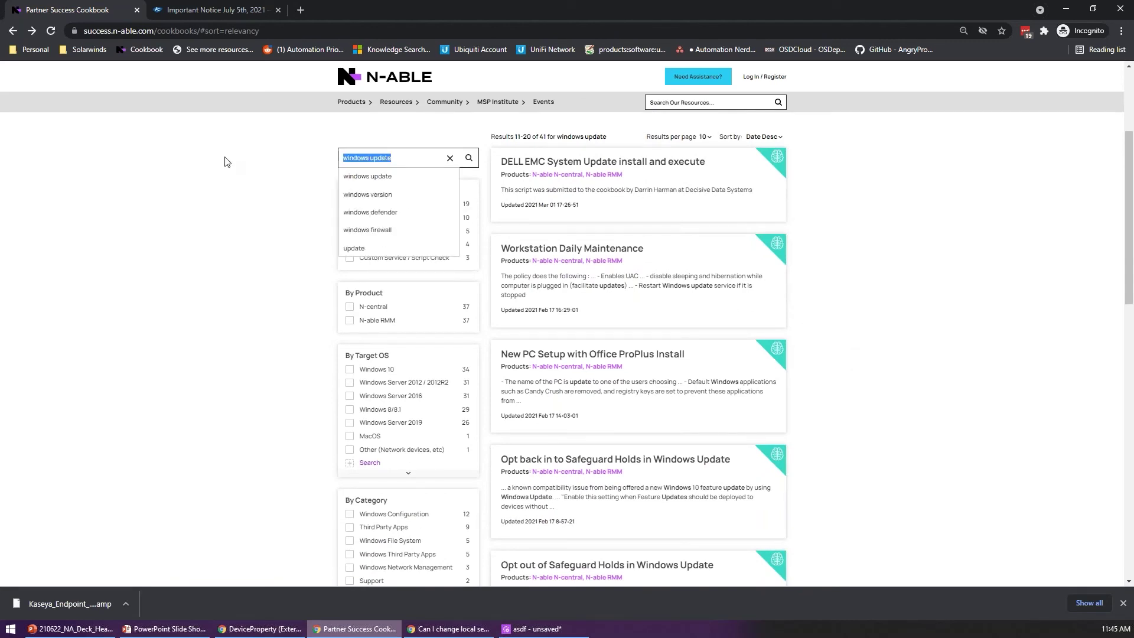
key("BackSpace")
type("patch")
key("Return")
scroll(743, 225, "up", 4)
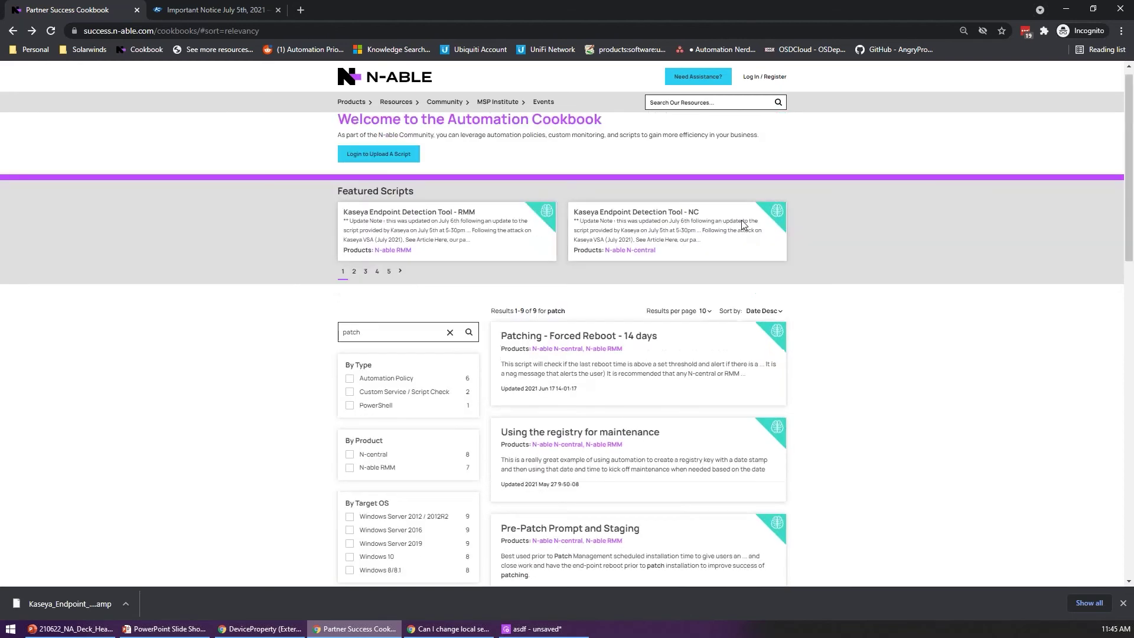
scroll(564, 248, "down", 4)
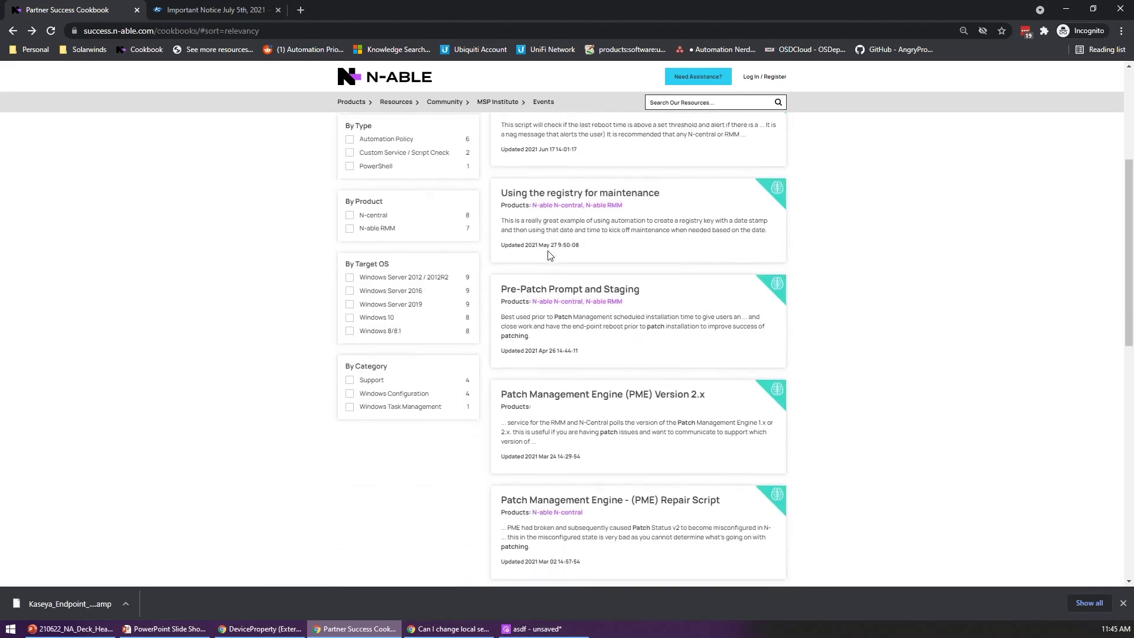
scroll(548, 255, "down", 2)
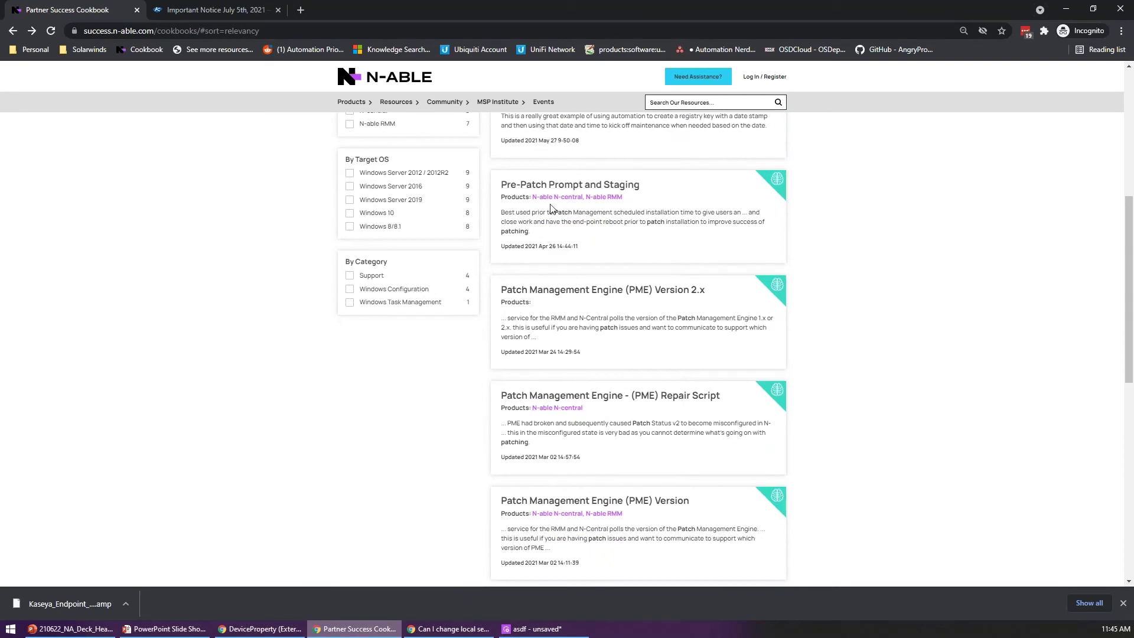
scroll(550, 208, "down", 2)
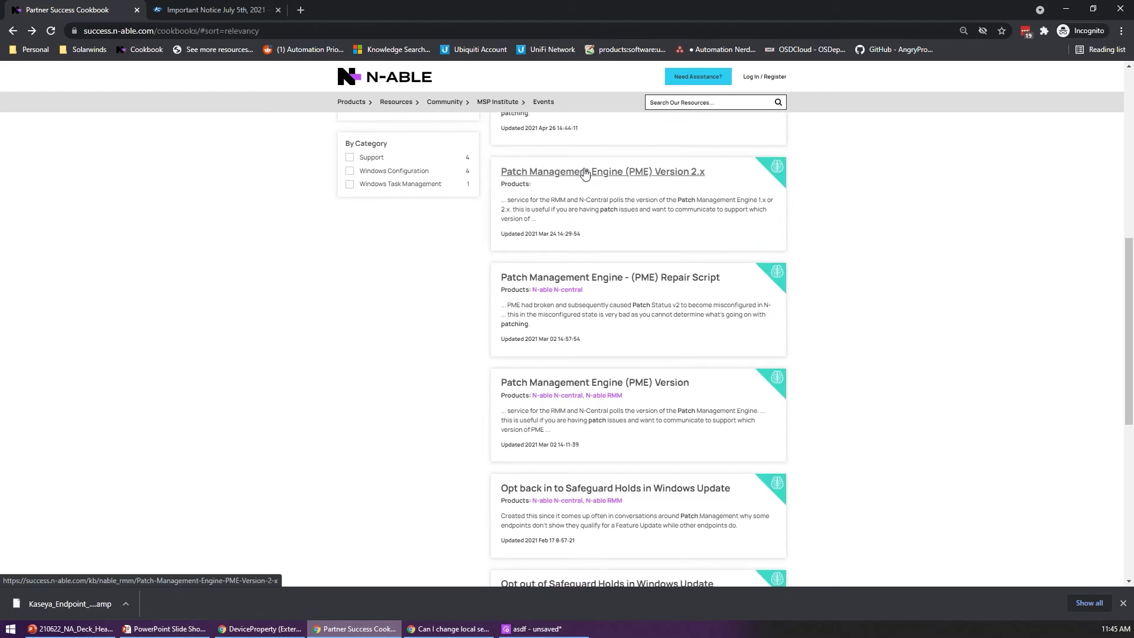
Step: Open the PME Repair Script article and read its steps down to the FAQ
left_click(614, 281)
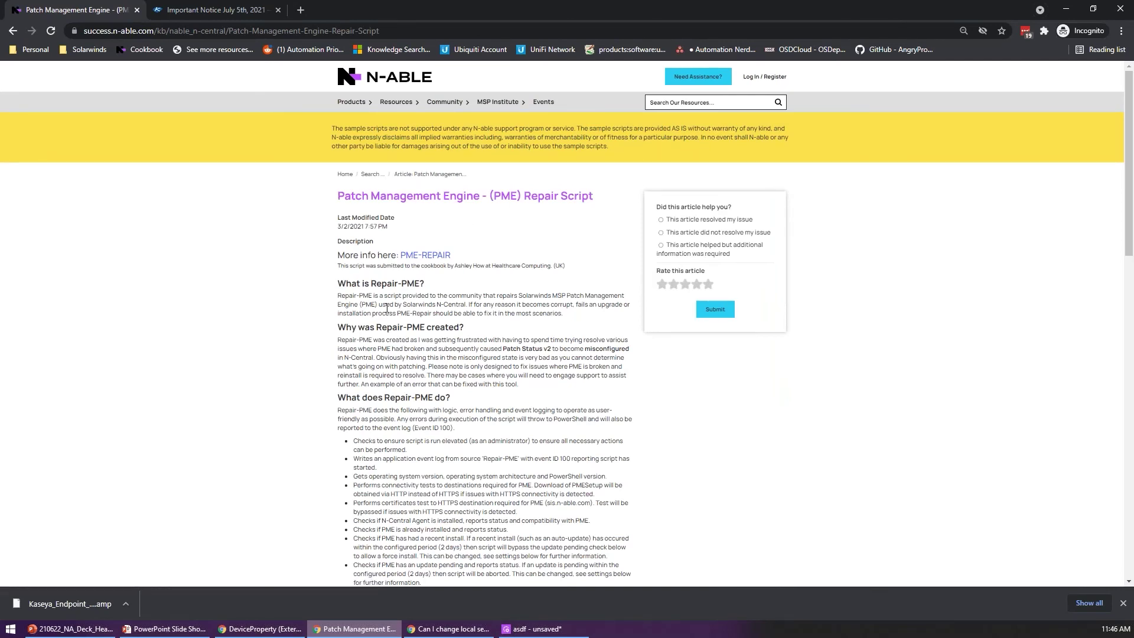
scroll(387, 307, "down", 5)
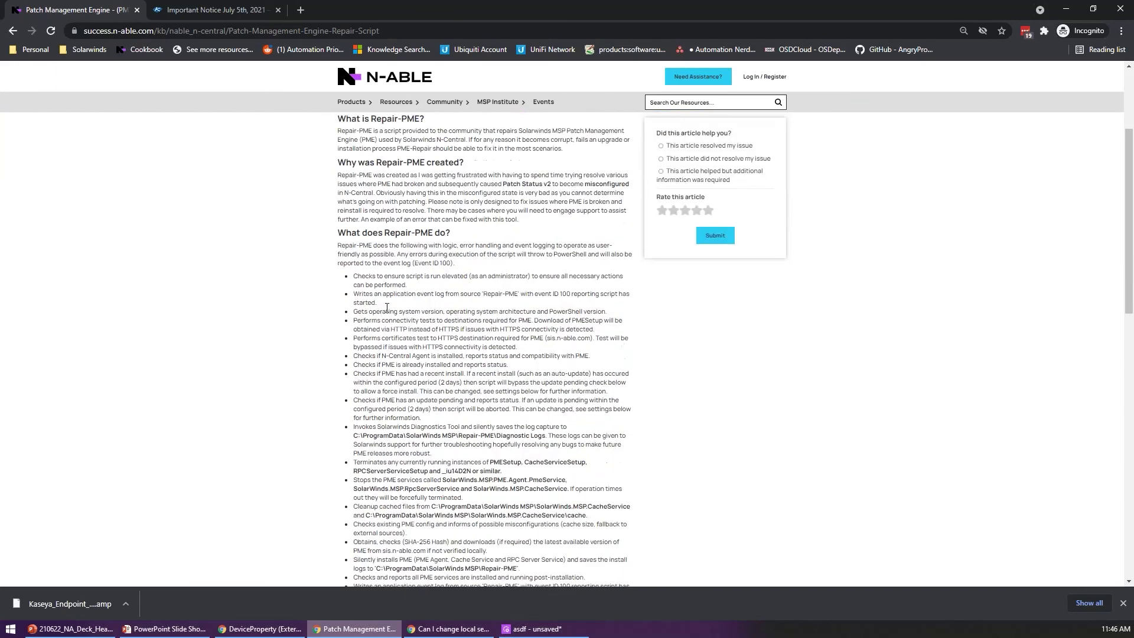
scroll(367, 260, "up", 2)
scroll(347, 214, "down", 1)
left_click_drag(348, 214, 494, 531)
scroll(392, 374, "down", 4)
left_click(401, 345)
scroll(400, 344, "down", 3)
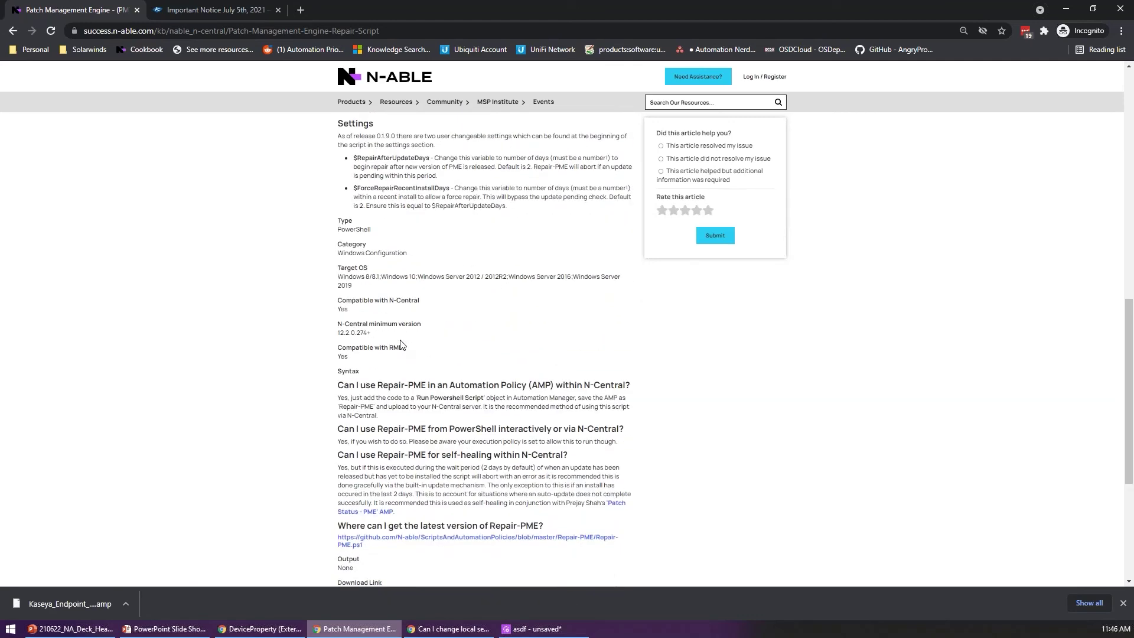
Step: Check the open PowerPoint windows, then bring the other Chrome window forward
left_click(70, 628)
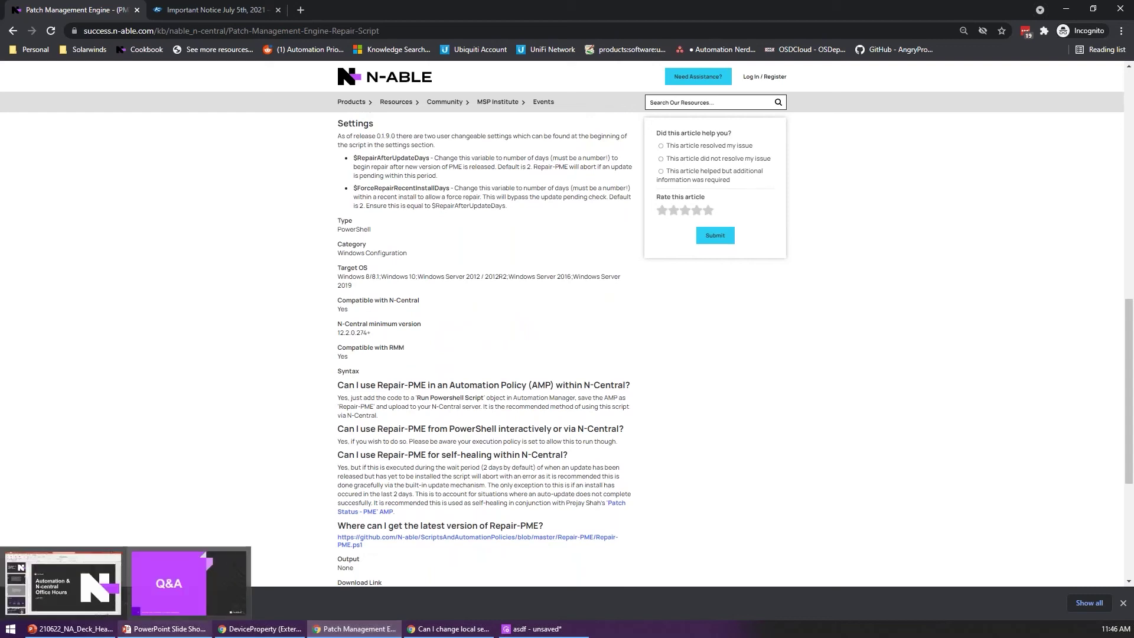
left_click(307, 437)
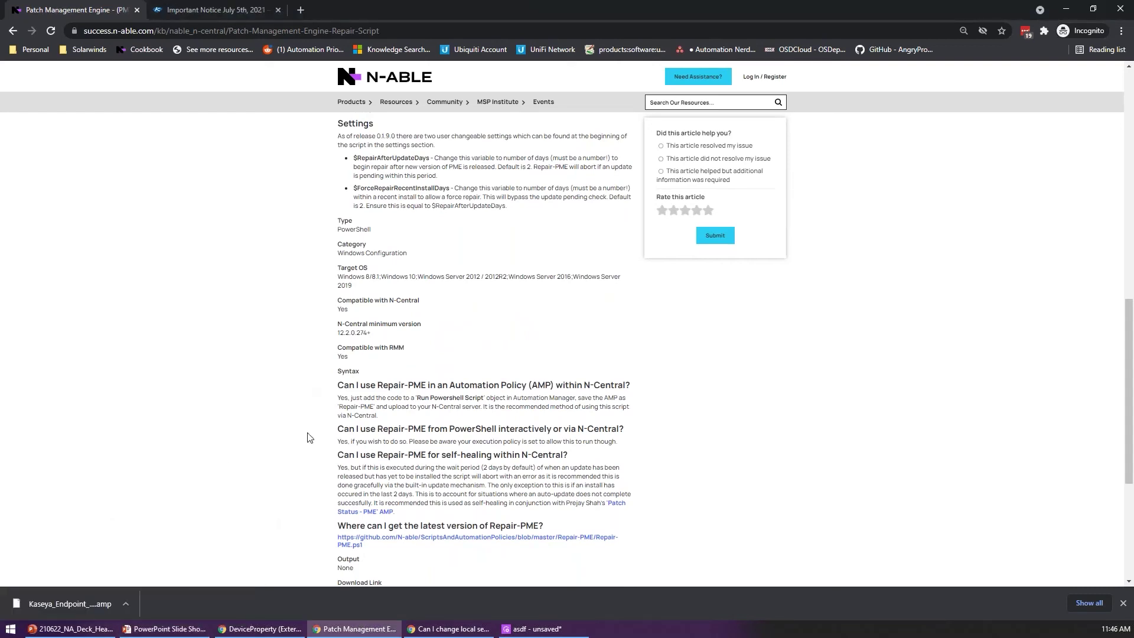
key("alt+Tab")
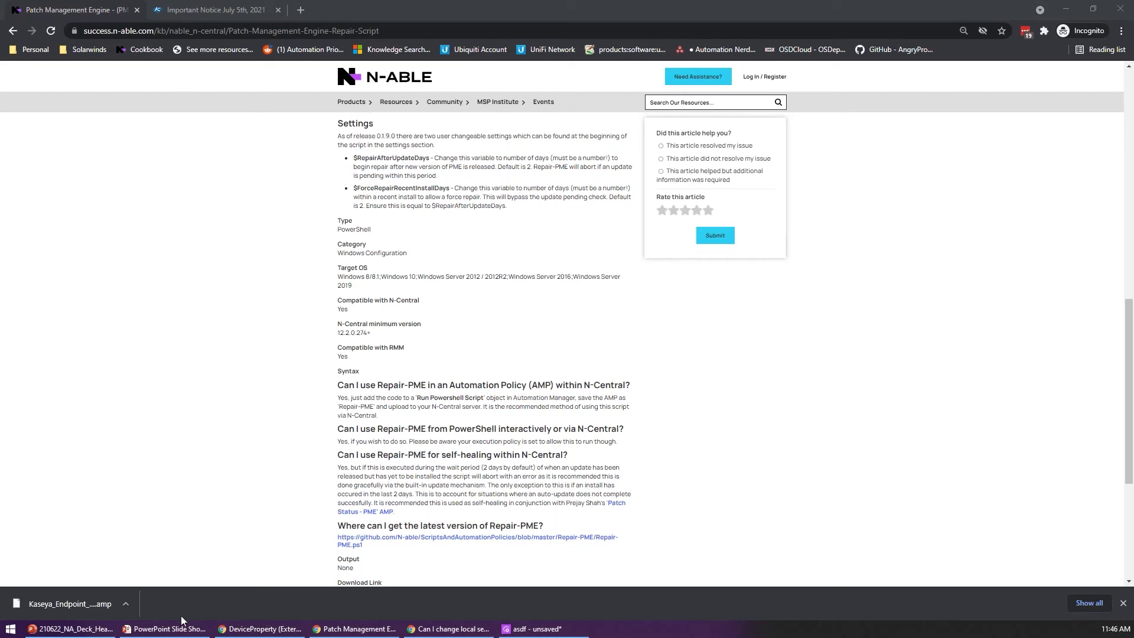
left_click(242, 627)
Step: Switch to the N-central tab and open All Devices, listing 73 network devices
key("ctrl+shift+Tab")
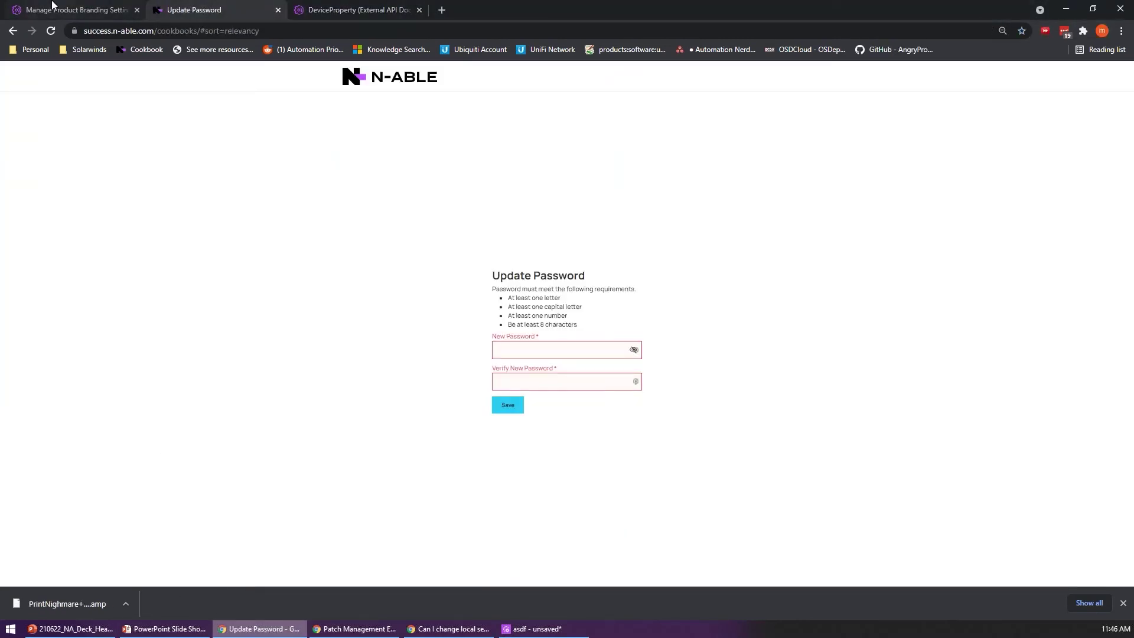
key("ctrl+shift+Tab")
scroll(54, 172, "up", 10)
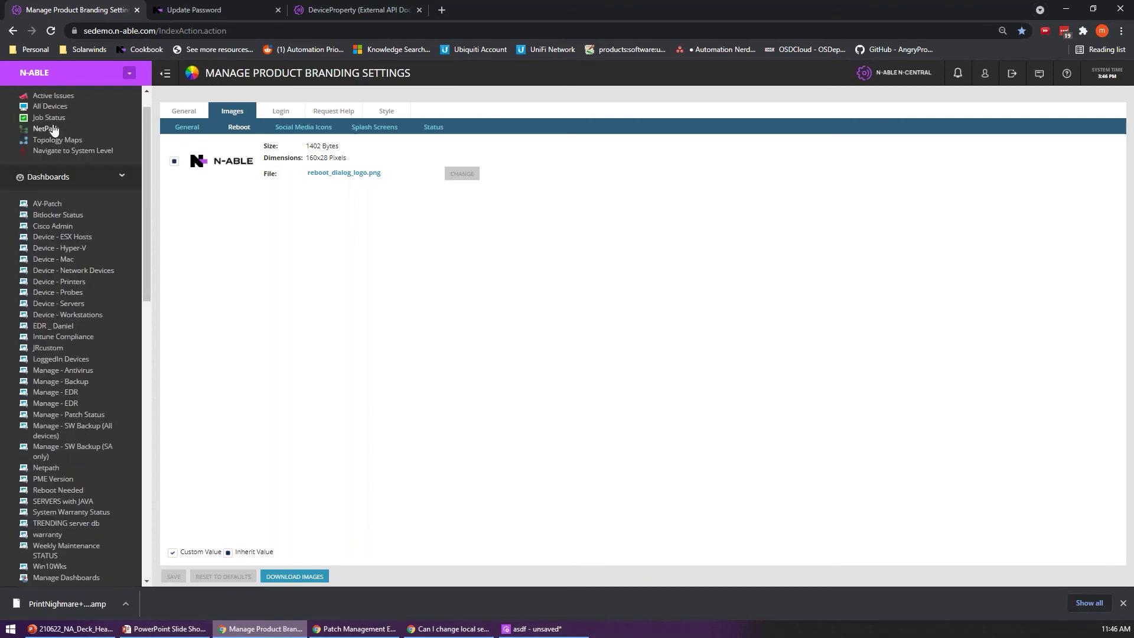
left_click(47, 106)
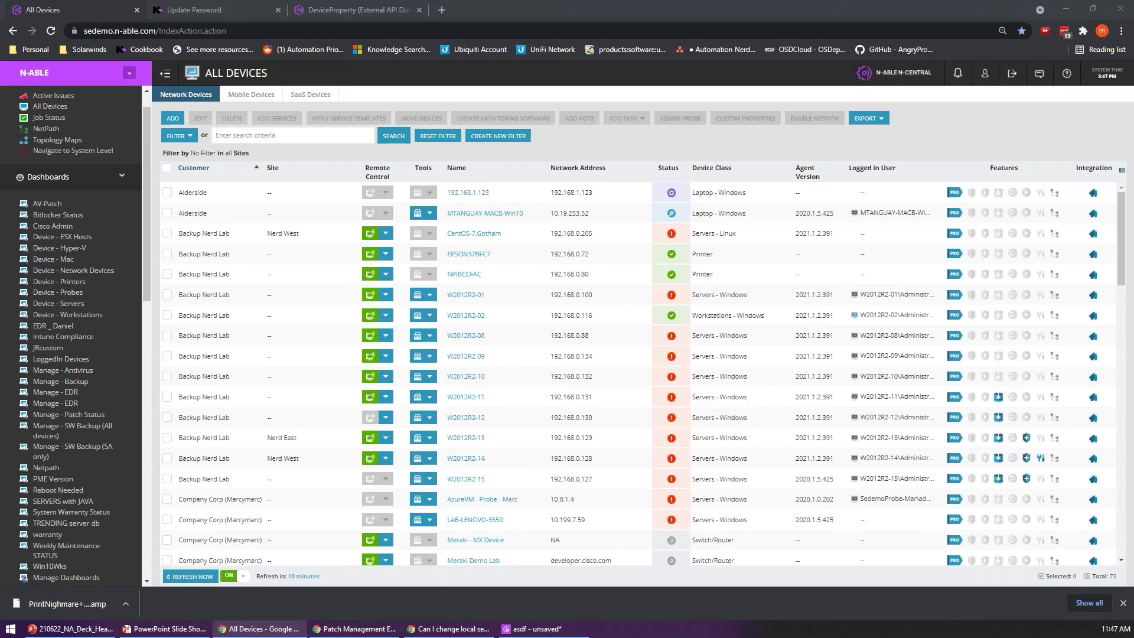
Step: Open W2012R2-01's Monitoring tab and its Patch Status v2 service
left_click(571, 317)
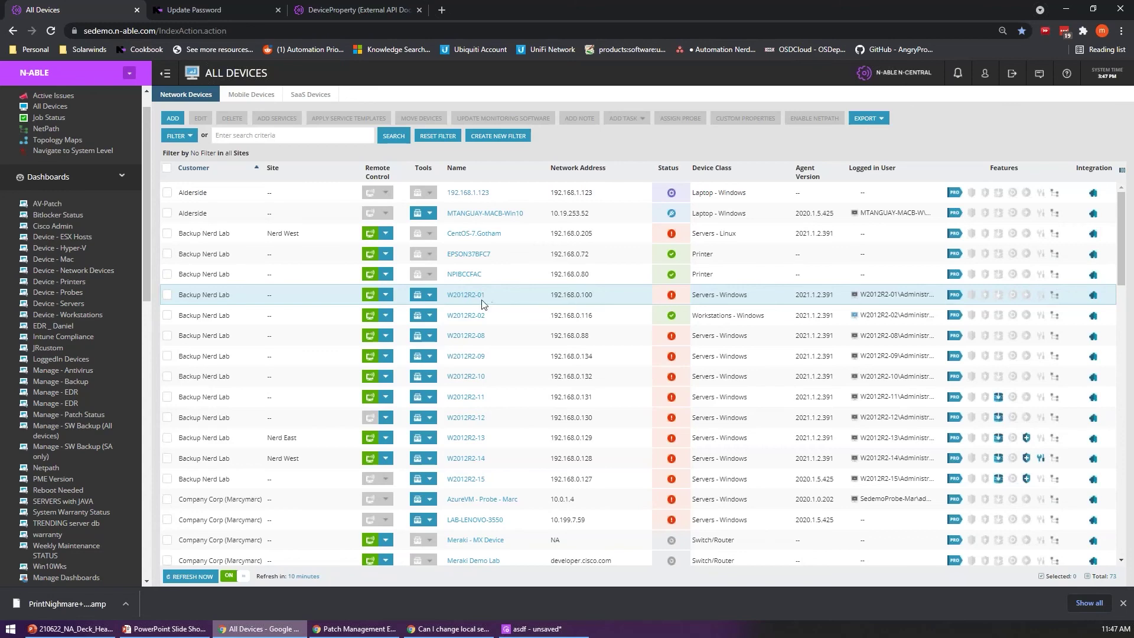
left_click(464, 295)
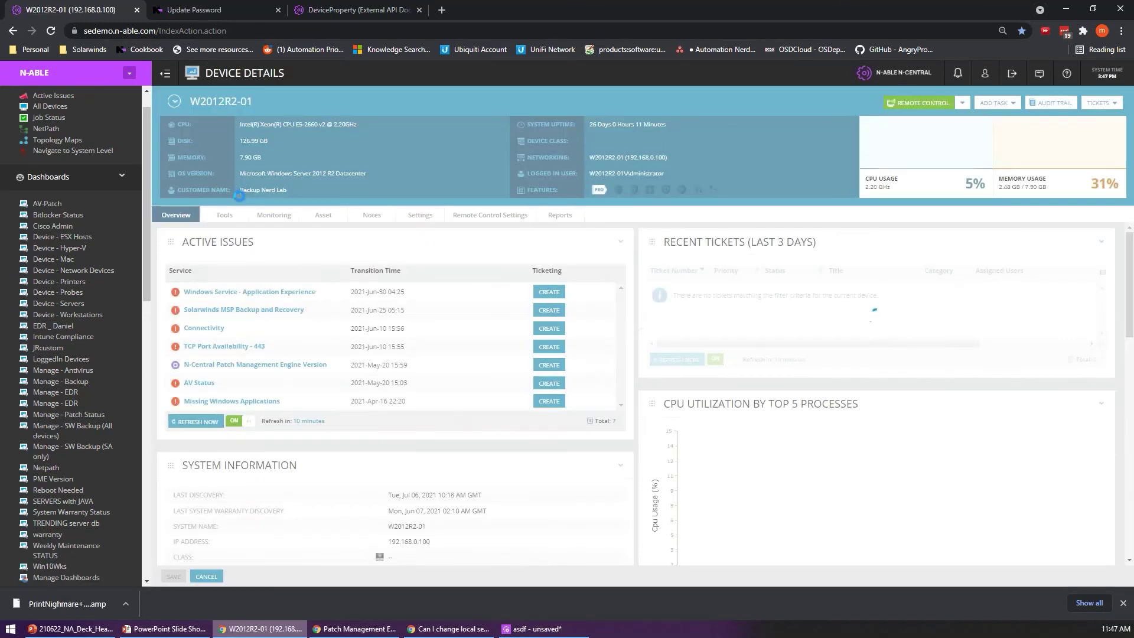
left_click(274, 215)
scroll(253, 463, "down", 5)
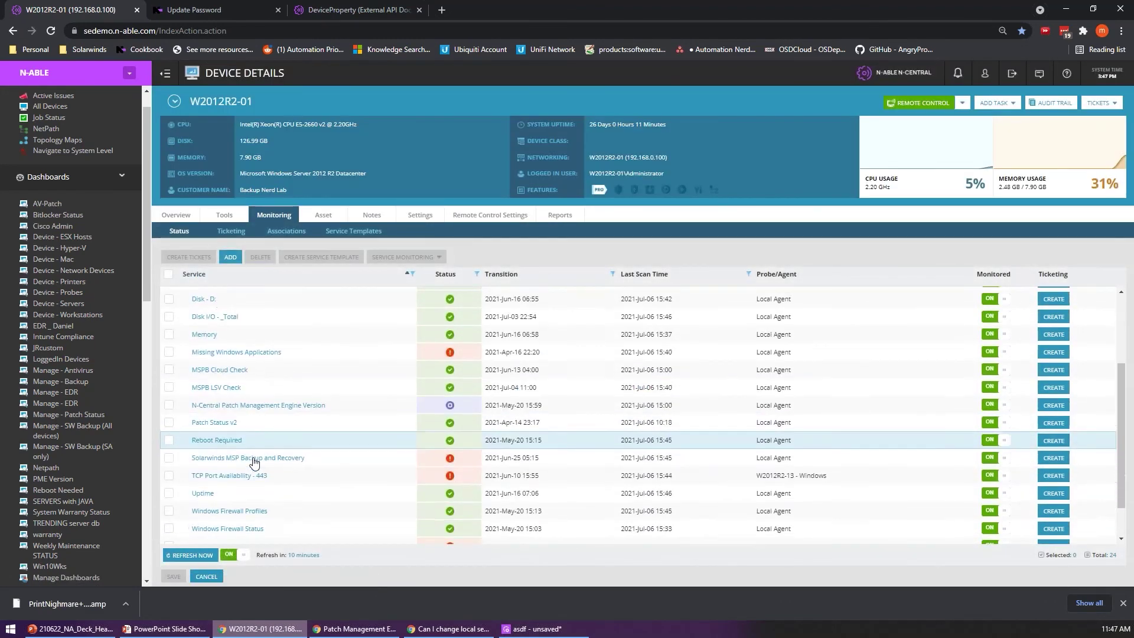
left_click(203, 374)
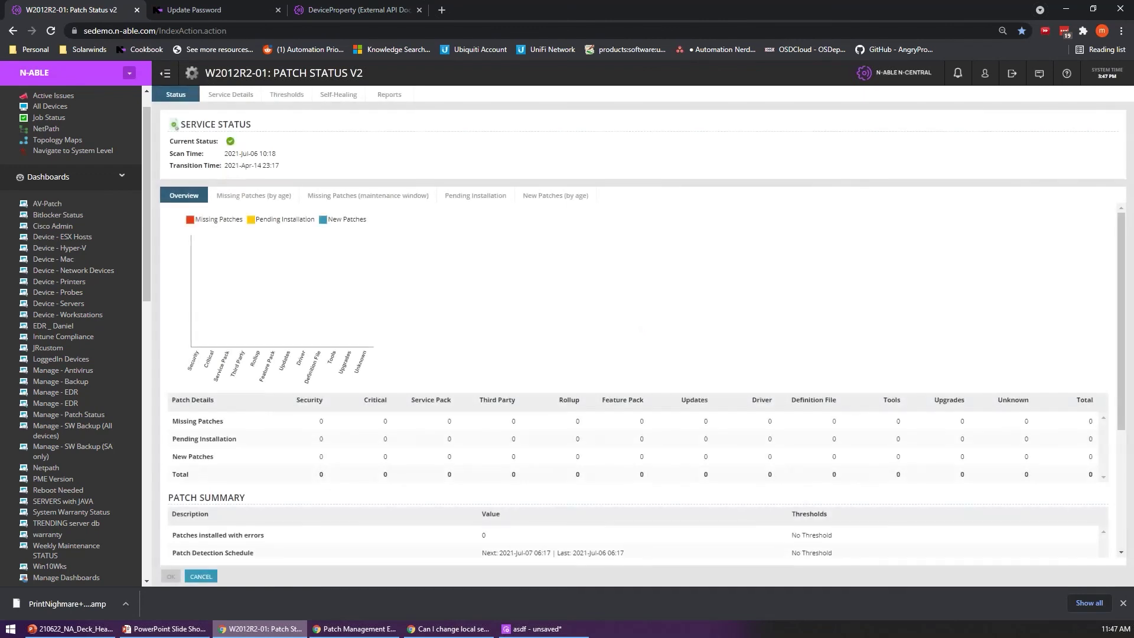
left_click(337, 95)
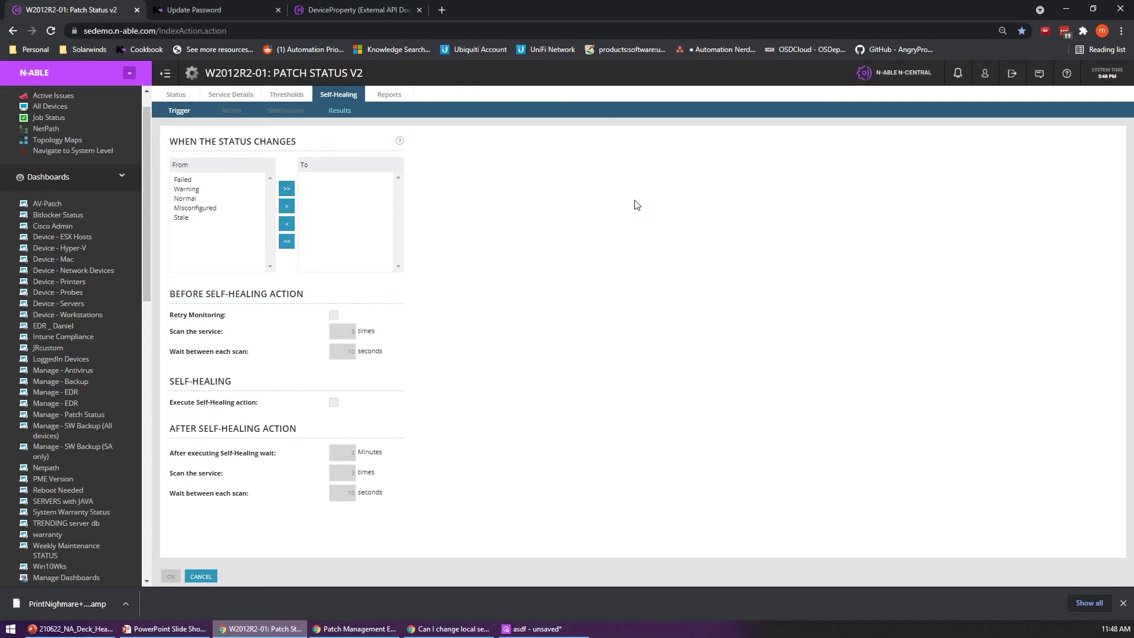
left_click(176, 95)
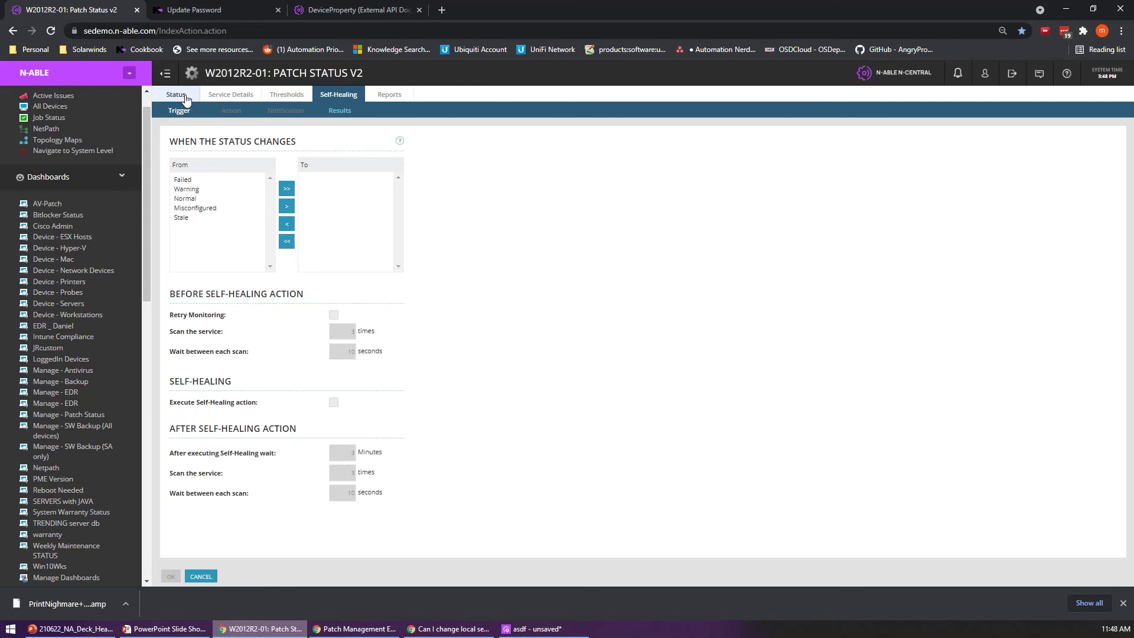
scroll(612, 284, "down", 3)
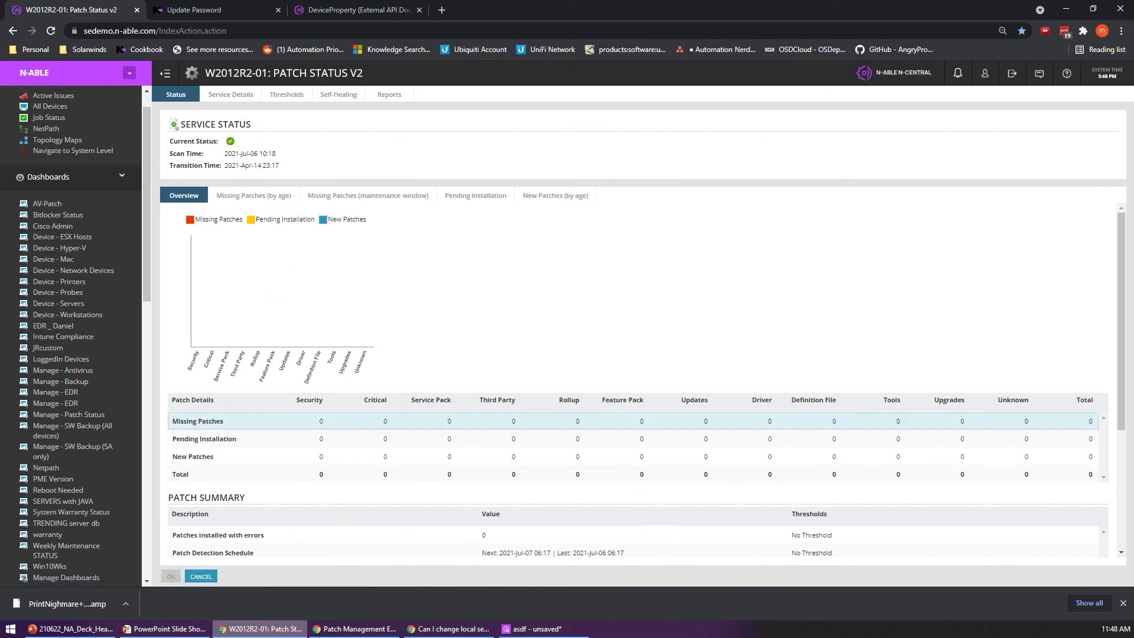
scroll(462, 358, "up", 3)
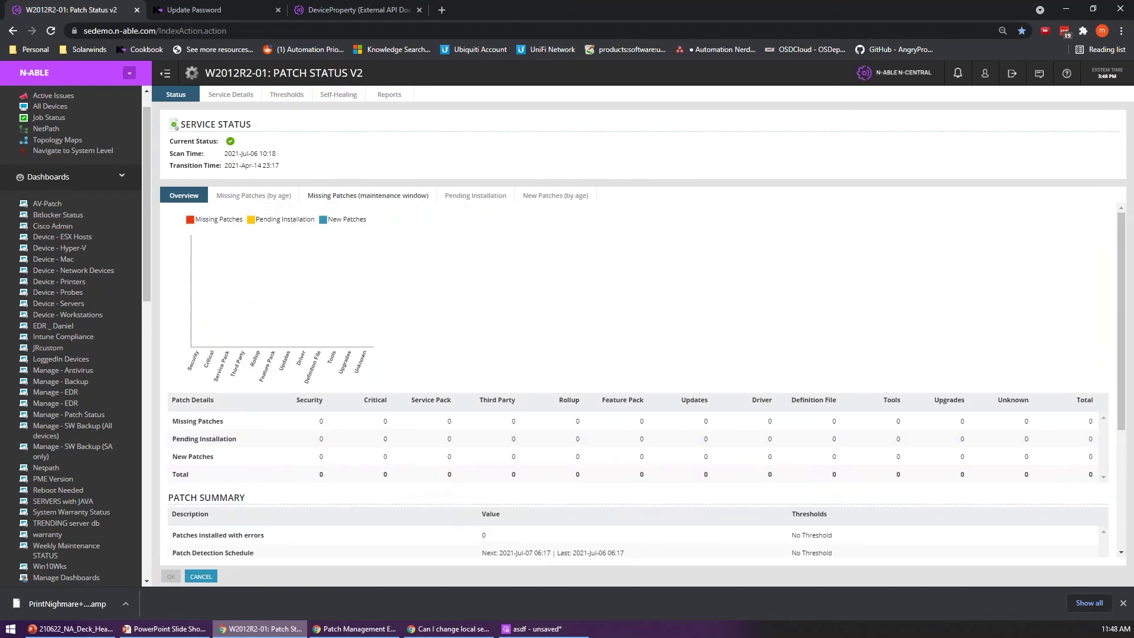
Step: Review the Patch Status v2 Service Details heading and description
left_click(229, 95)
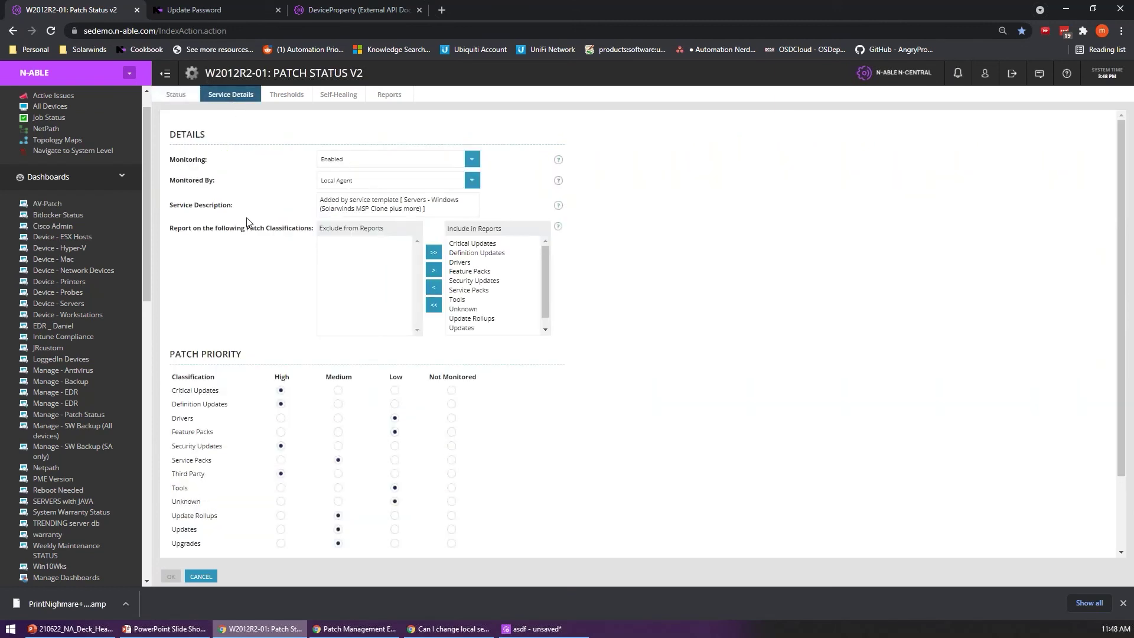
left_click_drag(274, 73, 363, 74)
left_click(248, 149)
triple_click(351, 212)
left_click(341, 221)
Step: Back on Status, show missing patches by age, then failed installations for the maintenance window
left_click(176, 95)
scroll(339, 491, "down", 3)
left_click_drag(169, 306, 544, 475)
left_click_drag(239, 484, 456, 549)
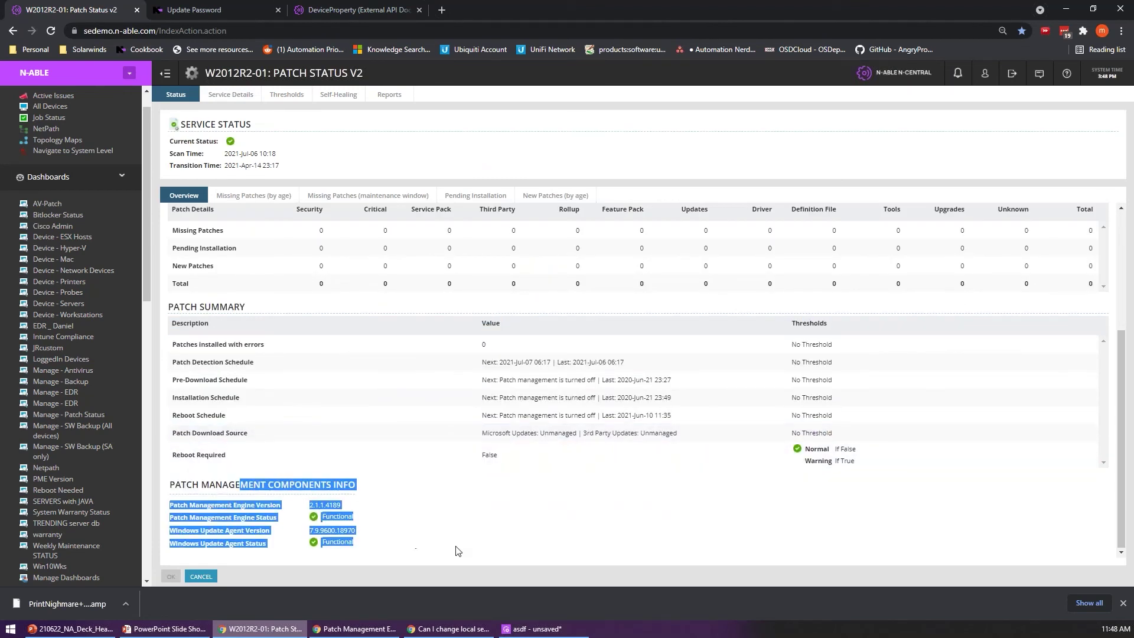
scroll(329, 372, "up", 3)
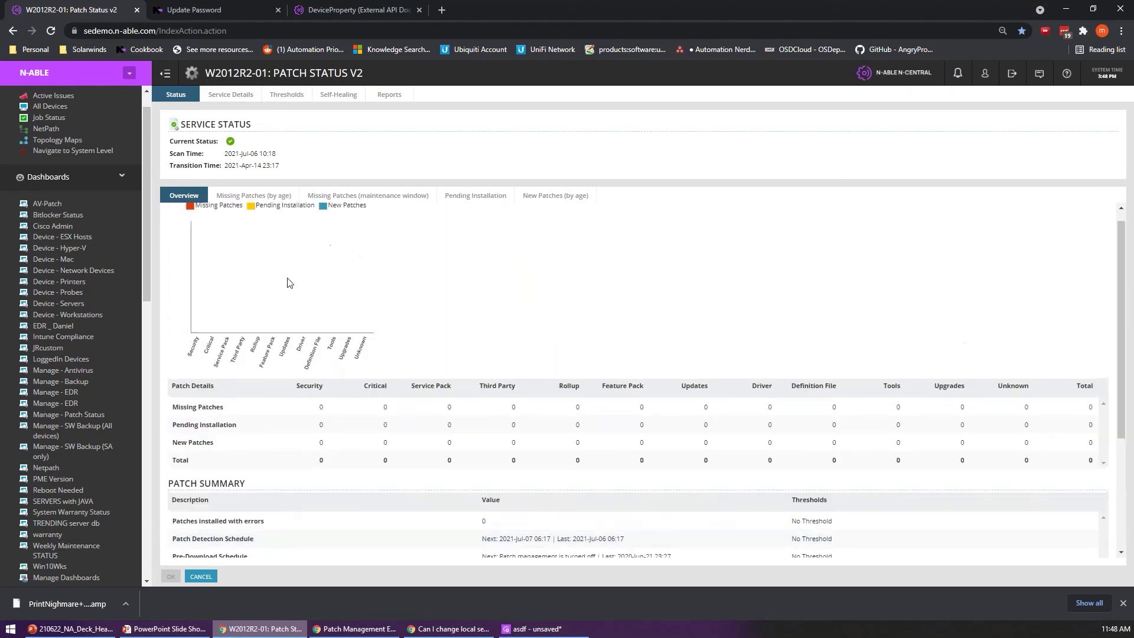
left_click(270, 198)
left_click(367, 199)
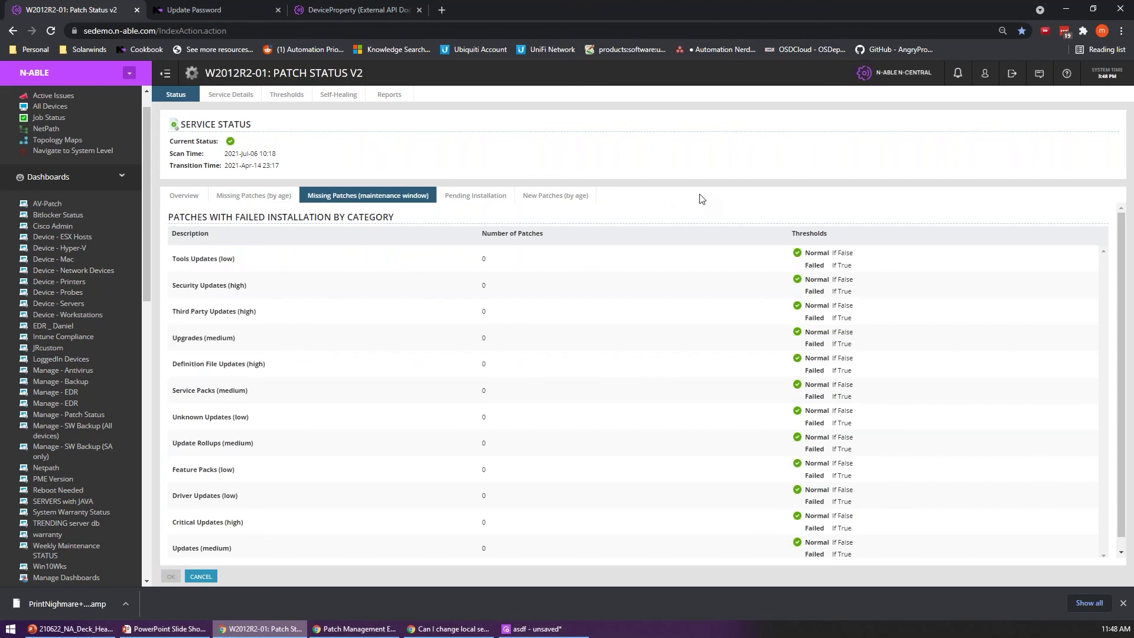
Step: Review Patch Status v2 self-healing, missing patches by age and overview, then show its thresholds
left_click(338, 94)
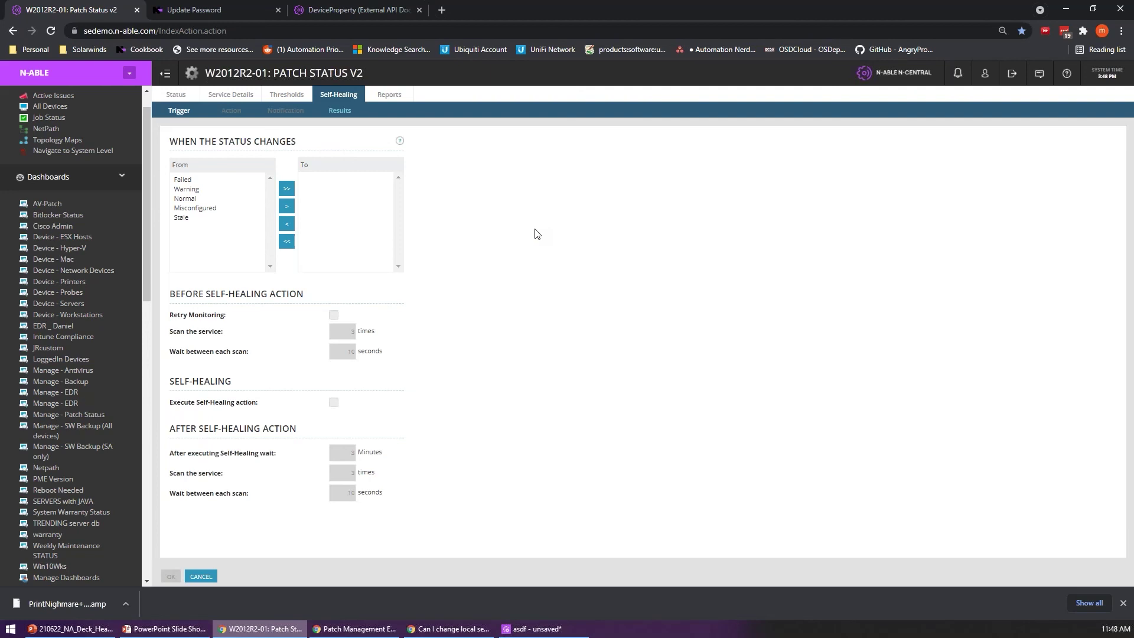
left_click(175, 95)
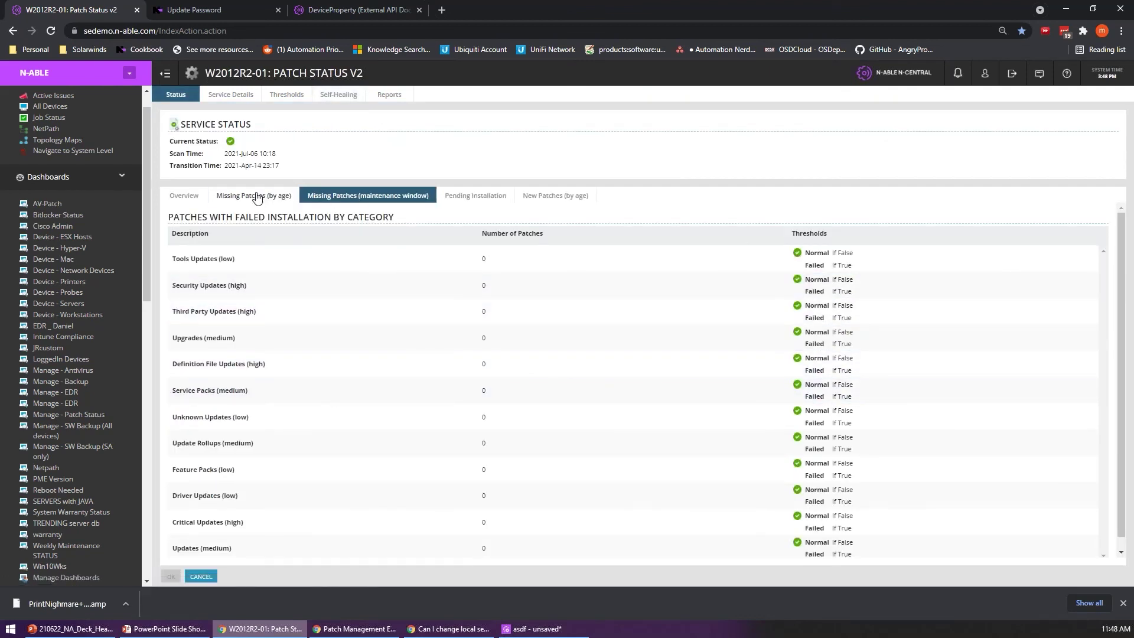
left_click(253, 195)
left_click(184, 196)
scroll(489, 345, "down", 3)
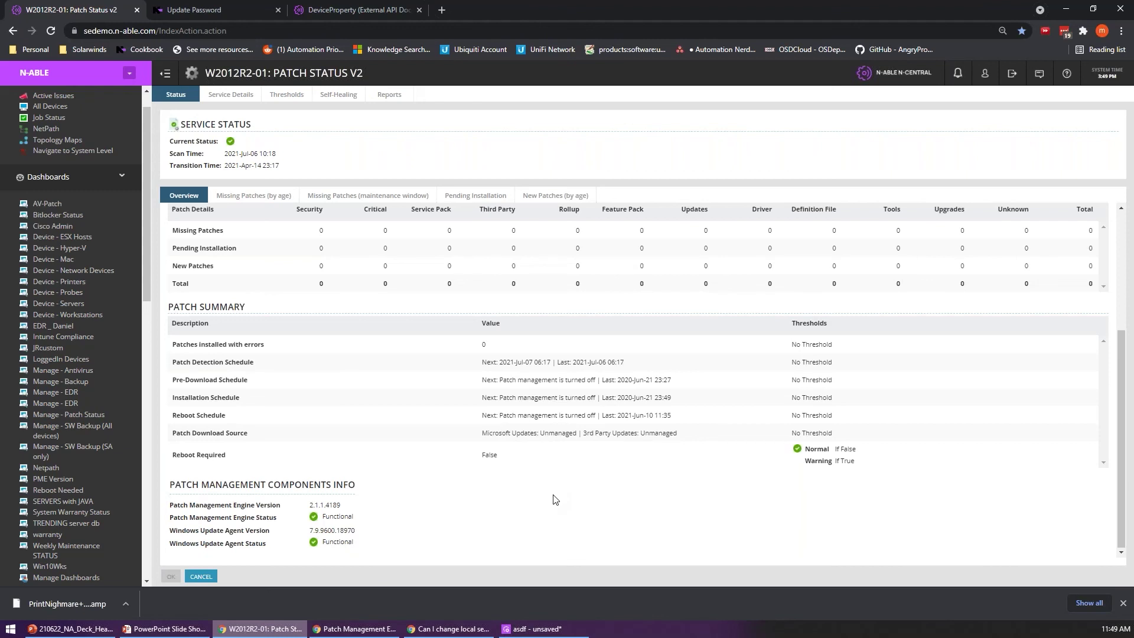
left_click(308, 95)
Step: Recheck the self-healing triggers, then switch to the PowerPoint slide 'Poll Question #1'
left_click(327, 96)
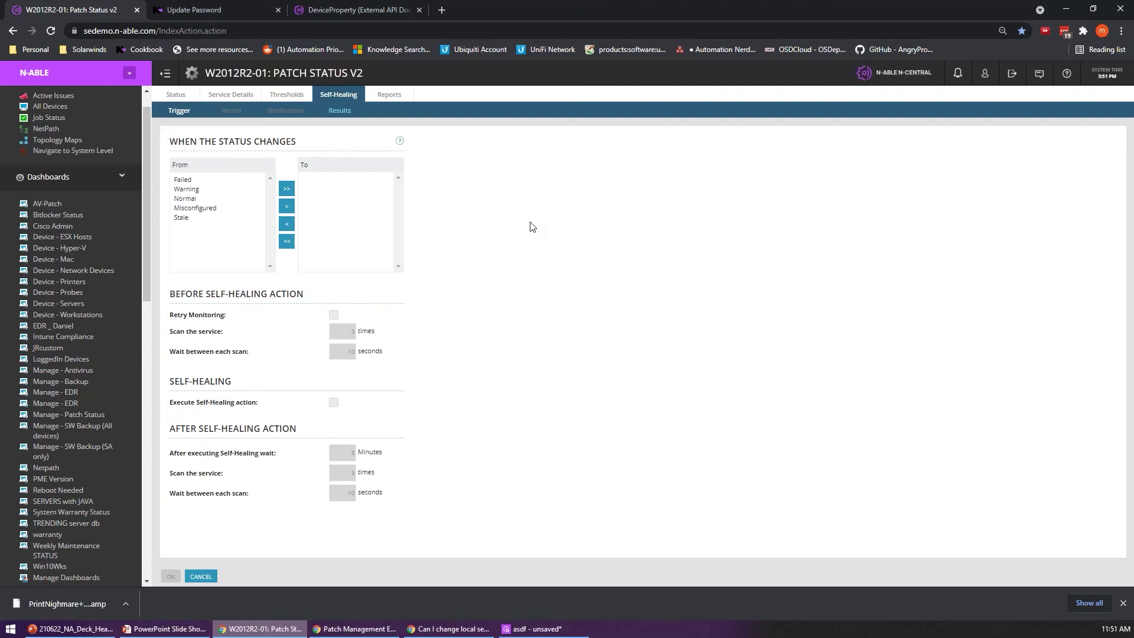
left_click(449, 628)
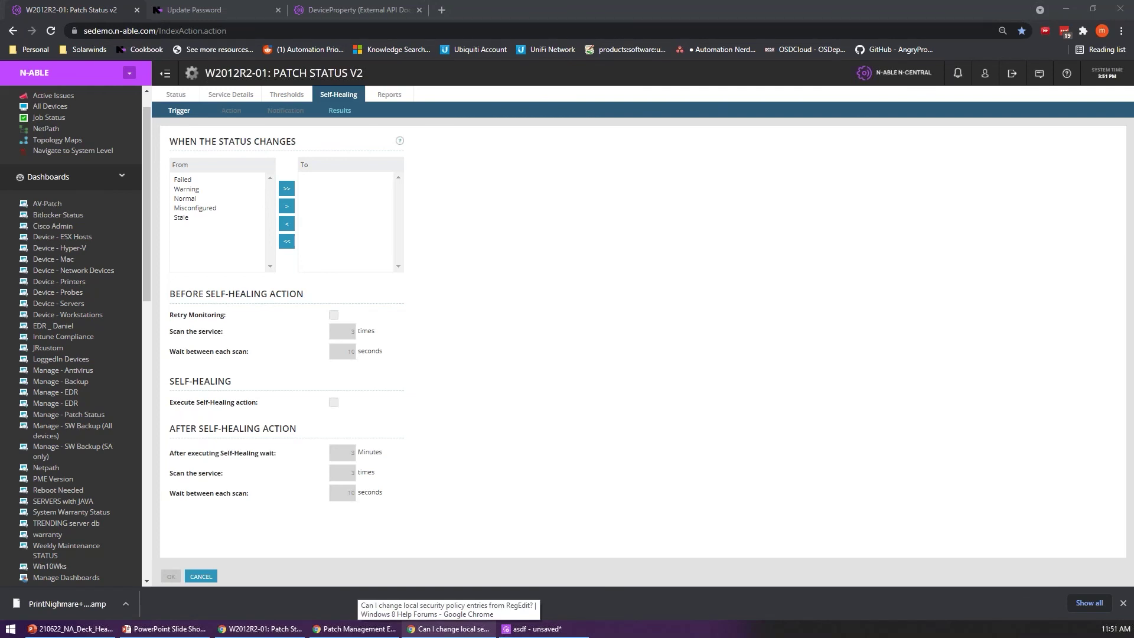
left_click(549, 326)
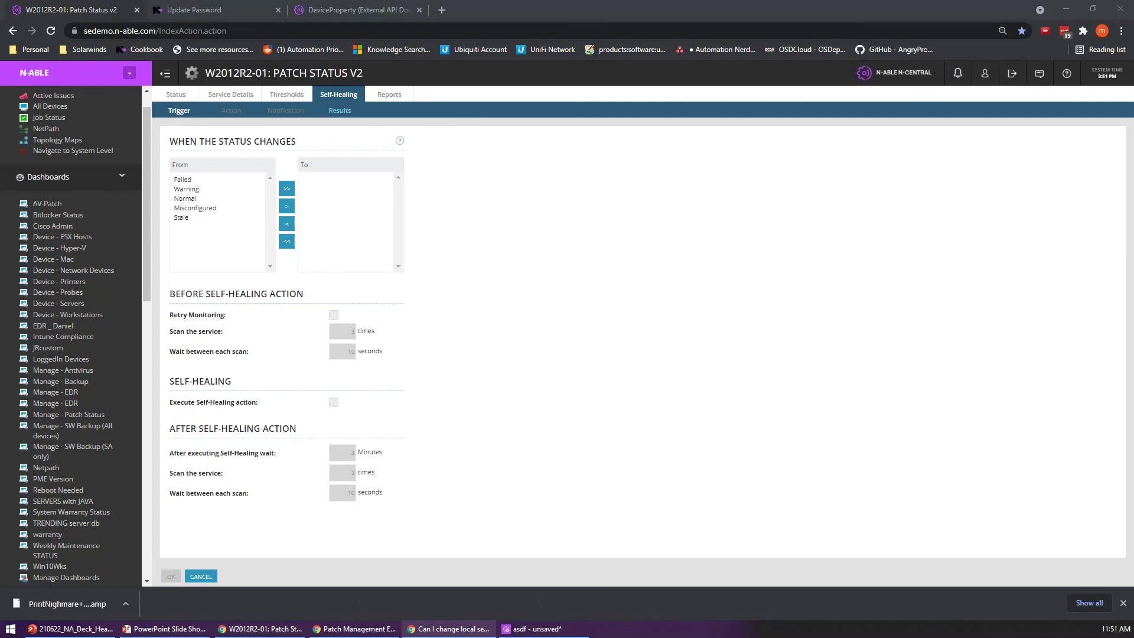
key("alt+Tab")
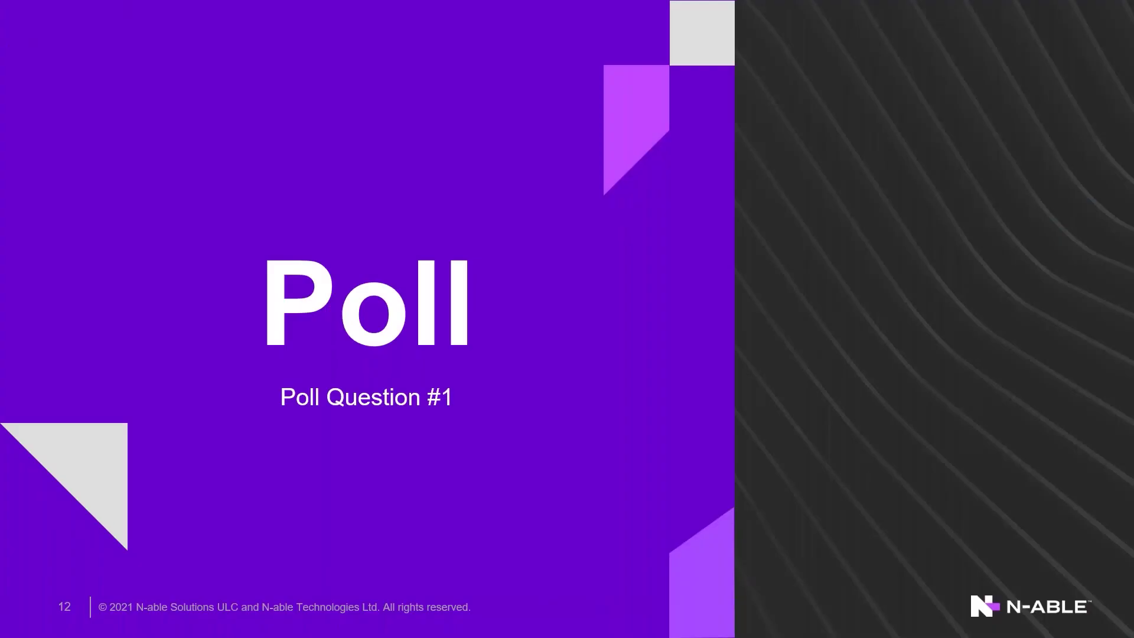